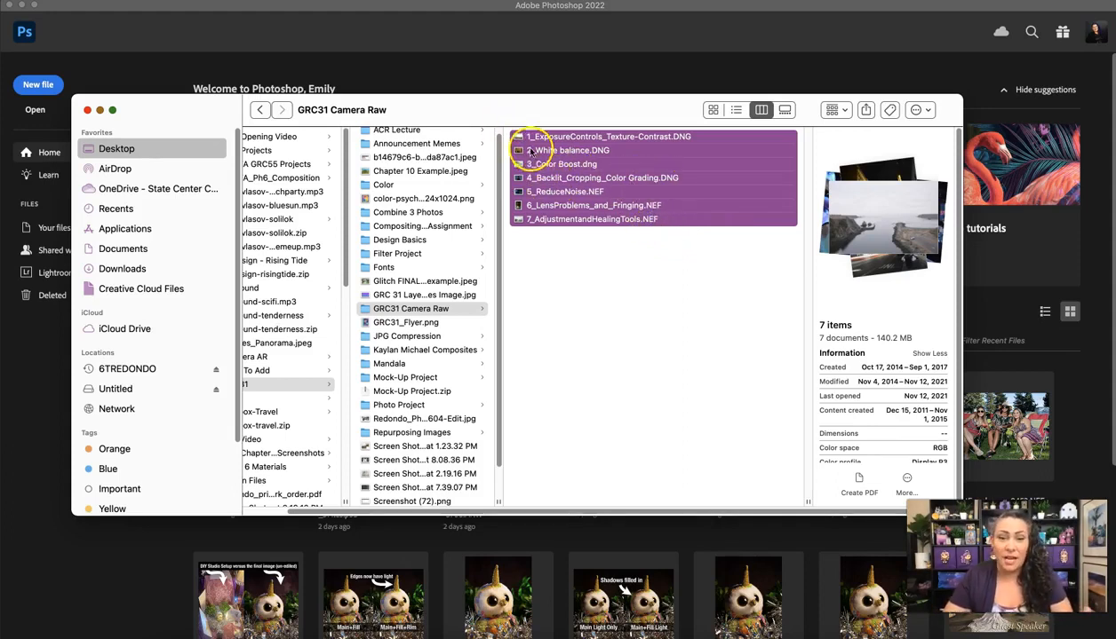
Step: Open the seven selected raw photos in Camera Raw and shrink its window slightly
{"action": "right_click", "coordinate": [569, 166]}
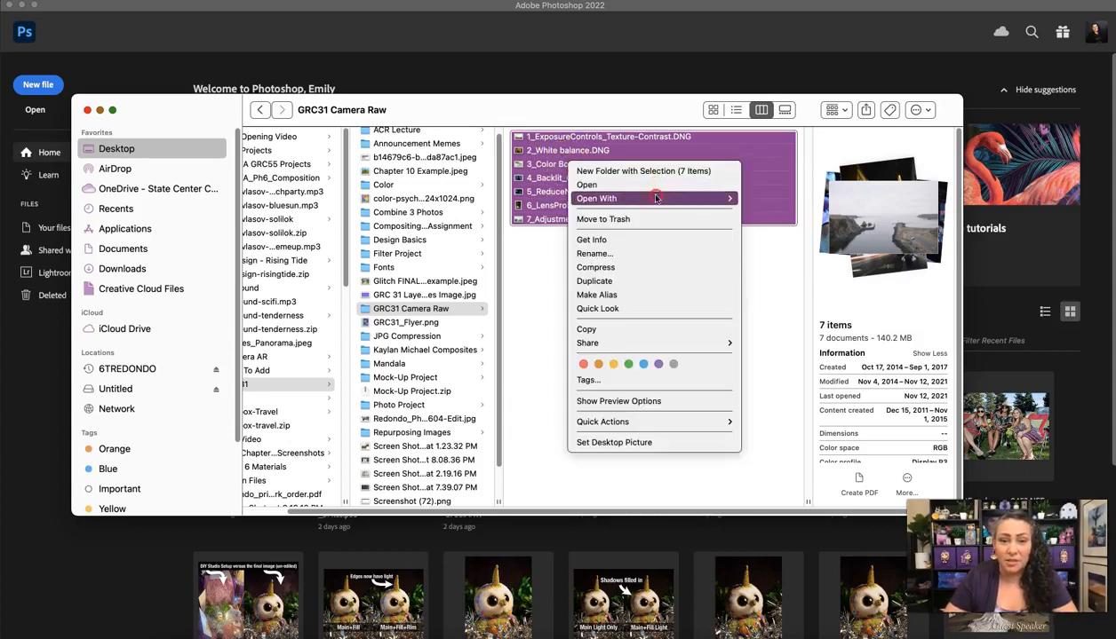
{"action": "mouse_move", "coordinate": [651, 197]}
{"action": "left_click", "coordinate": [776, 200]}
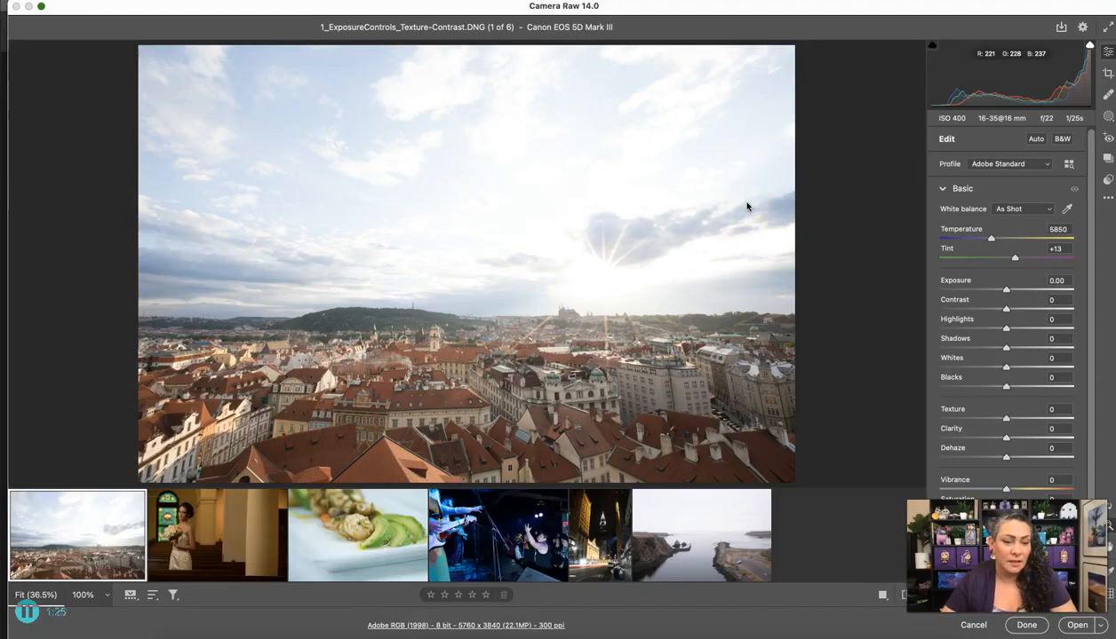
{"action": "left_click", "coordinate": [689, 237]}
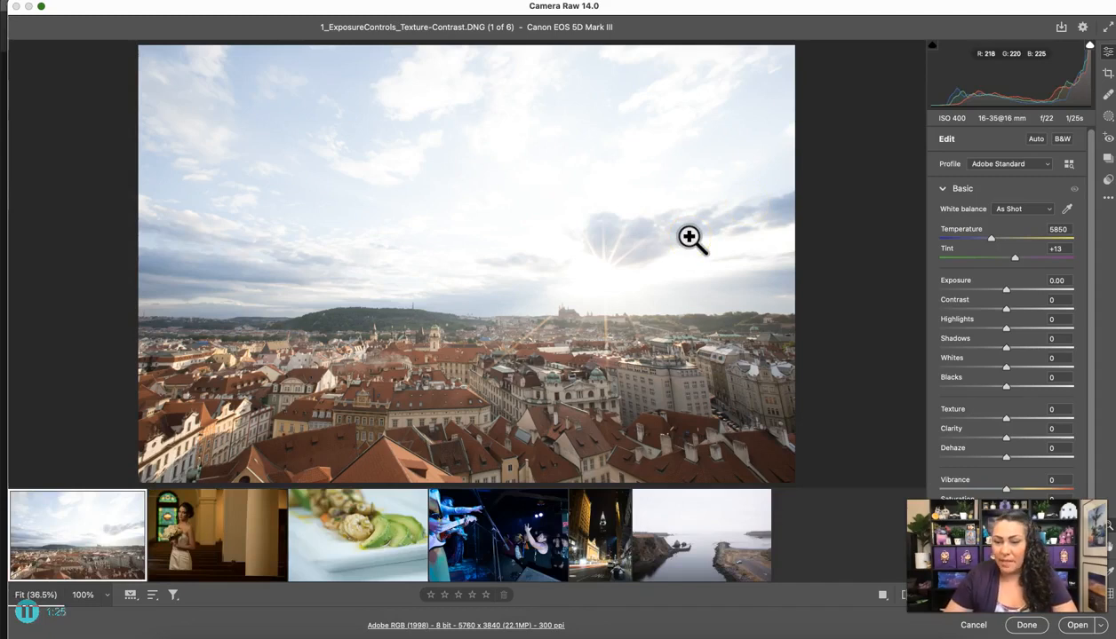
{"action": "mouse_move", "coordinate": [1110, 636]}
{"action": "left_mouse_down"}
{"action": "mouse_move", "coordinate": [1108, 606]}
{"action": "mouse_move", "coordinate": [1071, 624]}
{"action": "mouse_move", "coordinate": [1095, 624]}
{"action": "left_mouse_up"}
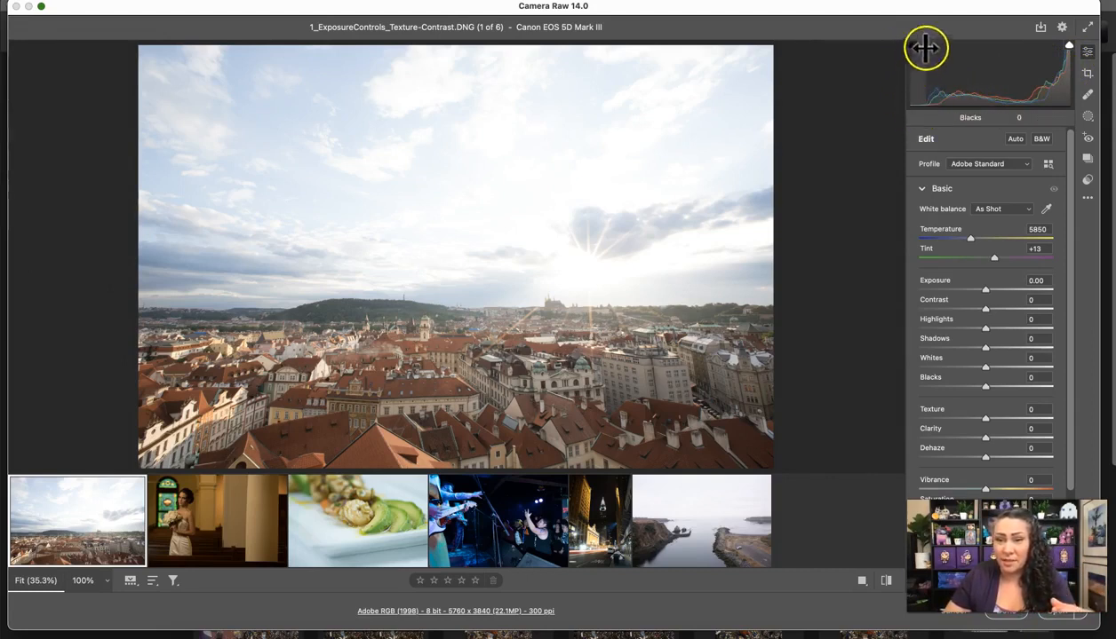
Step: Show the highlight clipping warning on the city photo and lower Exposure to -0.70
{"action": "left_click", "coordinate": [1069, 47]}
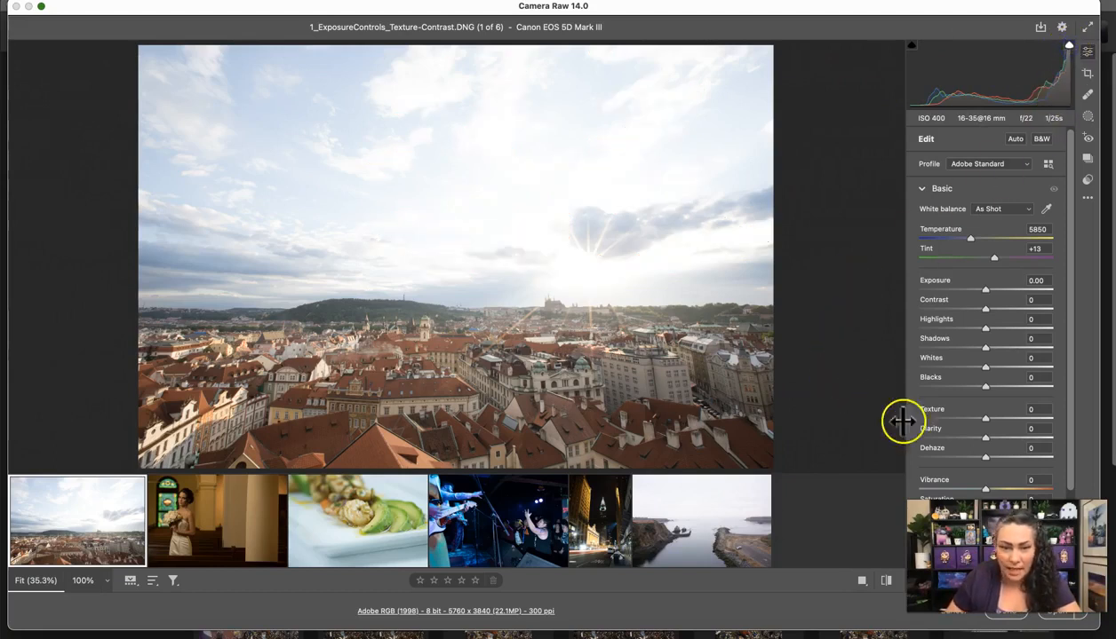
{"action": "left_click", "coordinate": [984, 291]}
{"action": "left_click_drag", "start_coordinate": [985, 294], "coordinate": [977, 294]}
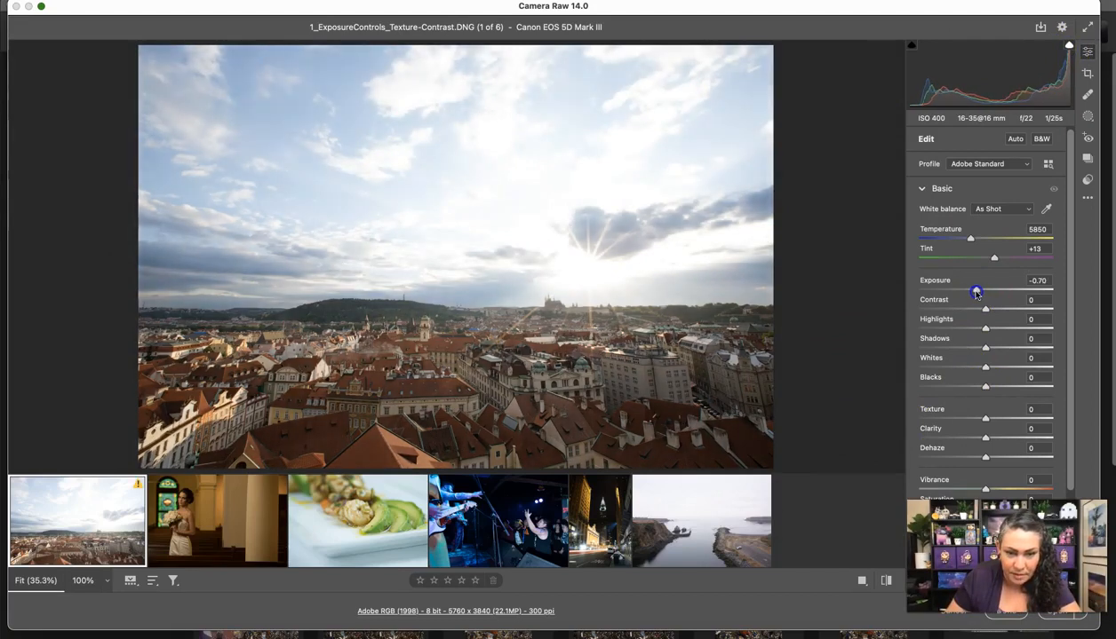
{"action": "left_click", "coordinate": [1069, 45]}
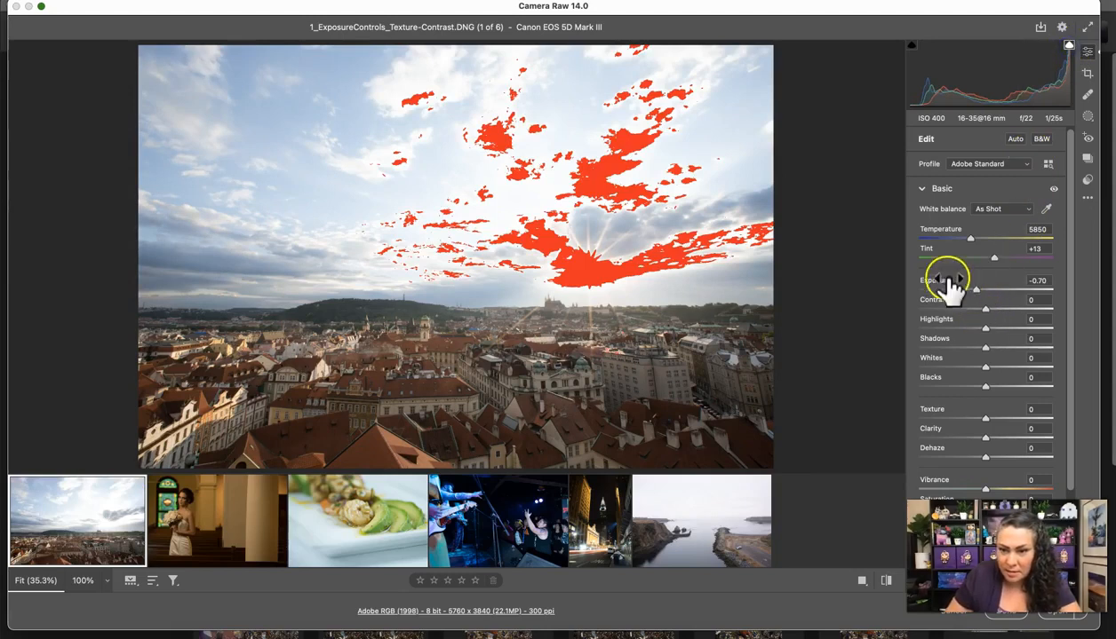
{"action": "double_click", "coordinate": [976, 291]}
{"action": "left_click_drag", "start_coordinate": [985, 292], "coordinate": [975, 293]}
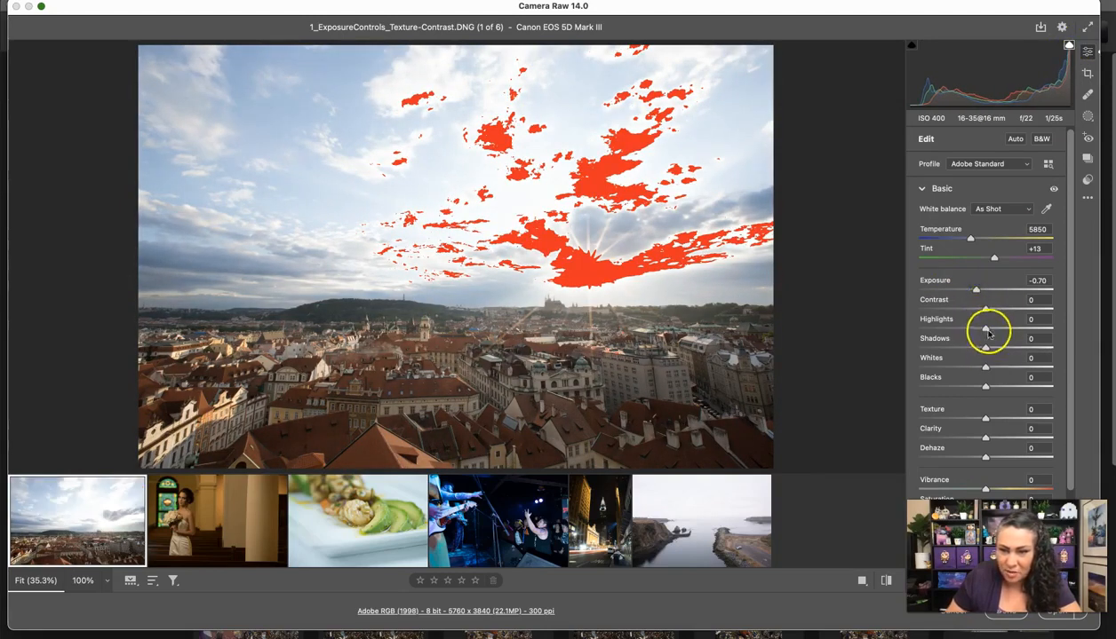
Step: Recover the sky and open up the rooftops by setting Highlights to -60 and Shadows to +42
{"action": "left_click_drag", "start_coordinate": [984, 331], "coordinate": [964, 334]}
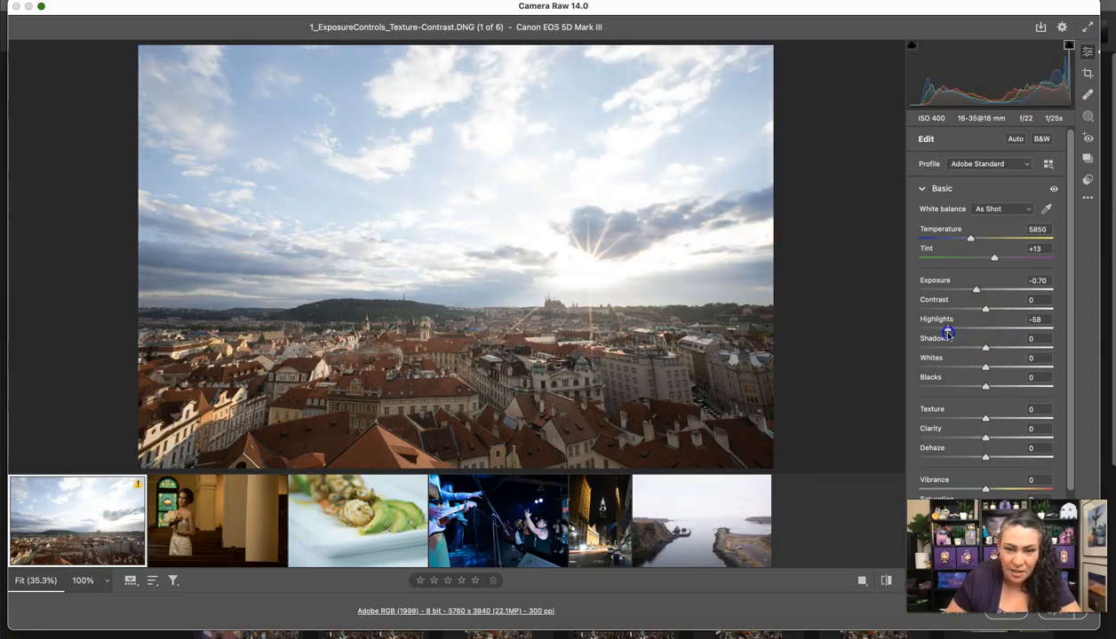
{"action": "left_click_drag", "start_coordinate": [946, 333], "coordinate": [945, 332]}
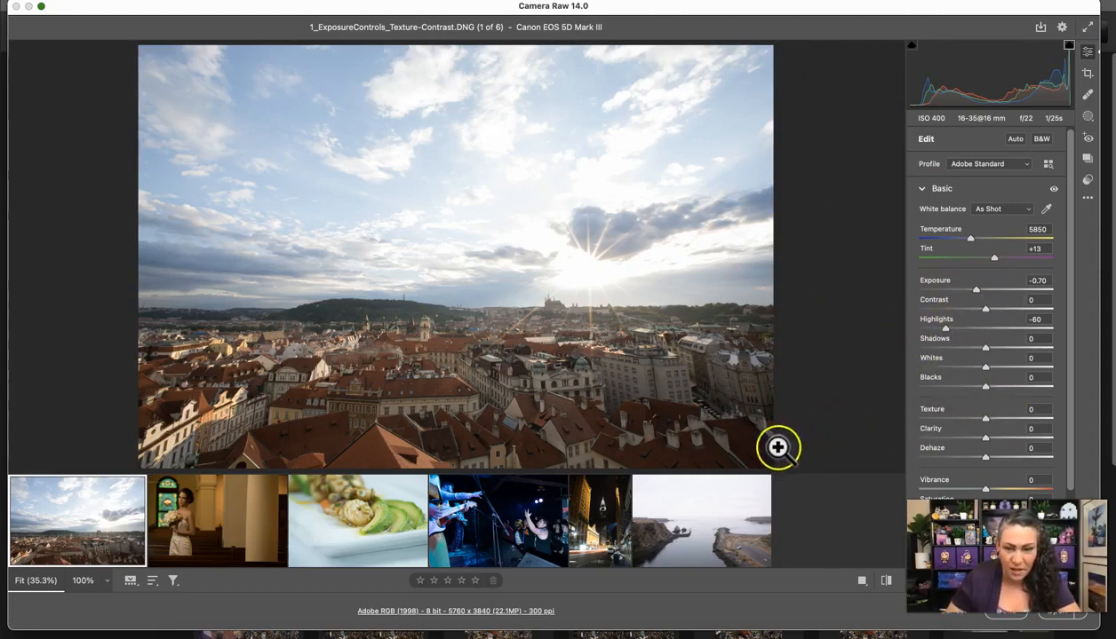
{"action": "left_click_drag", "start_coordinate": [985, 349], "coordinate": [986, 352]}
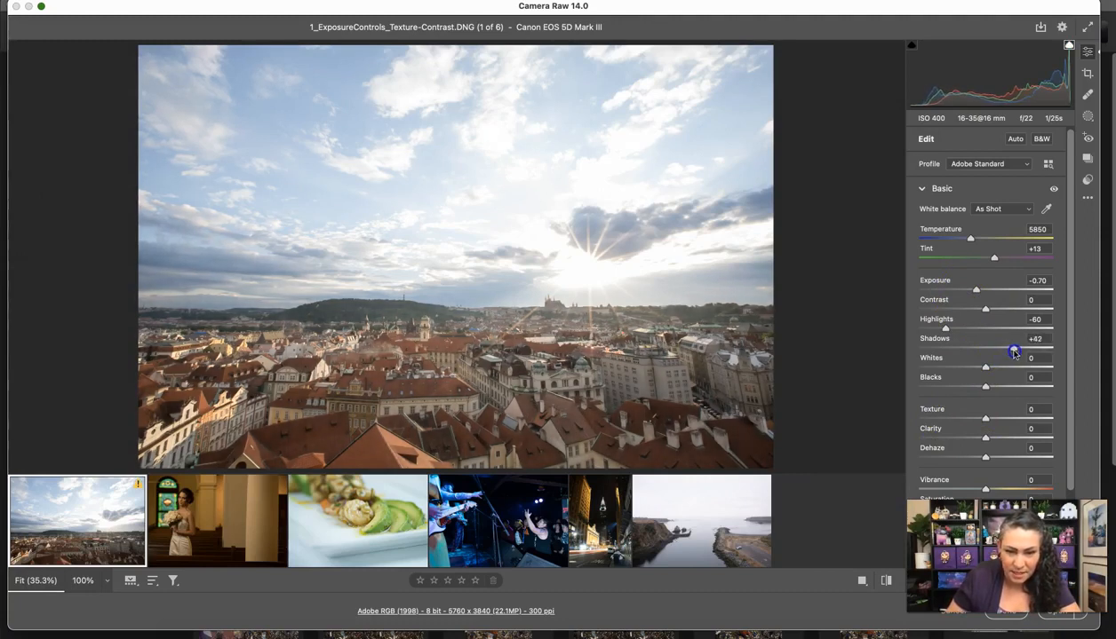
{"action": "left_click_drag", "start_coordinate": [1013, 352], "coordinate": [1013, 352]}
Step: Deepen the dark areas of the city photo by setting Blacks to -31
{"action": "mouse_move", "coordinate": [921, 108]}
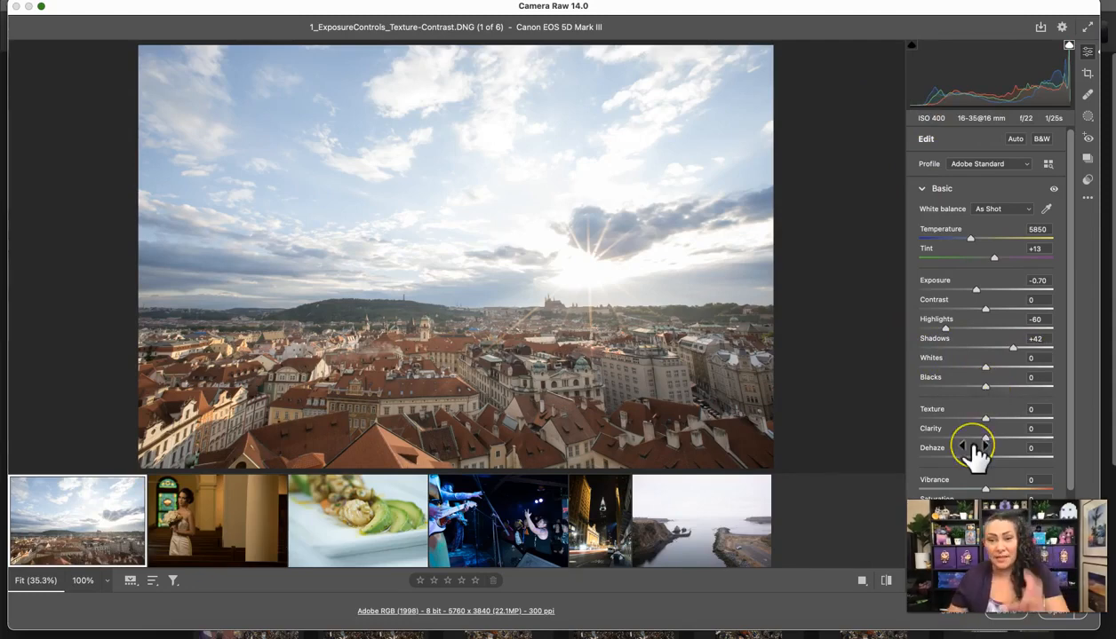
{"action": "mouse_move", "coordinate": [977, 456]}
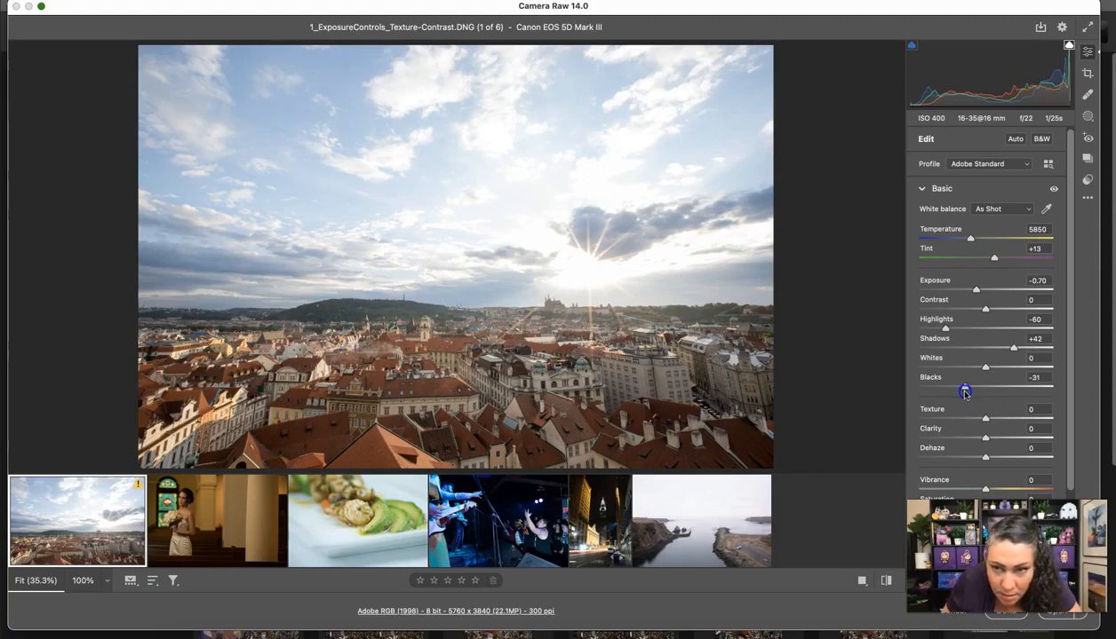
{"action": "scroll", "coordinate": [614, 351], "scroll_direction": "up", "scroll_amount": 1}
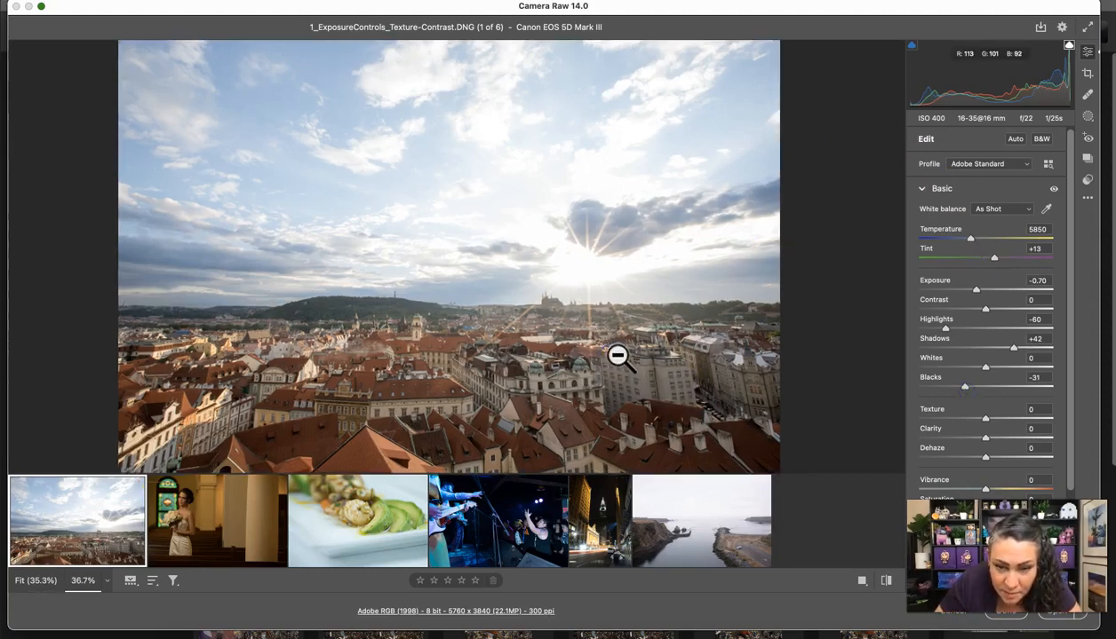
{"action": "left_click", "coordinate": [617, 355], "text": "alt"}
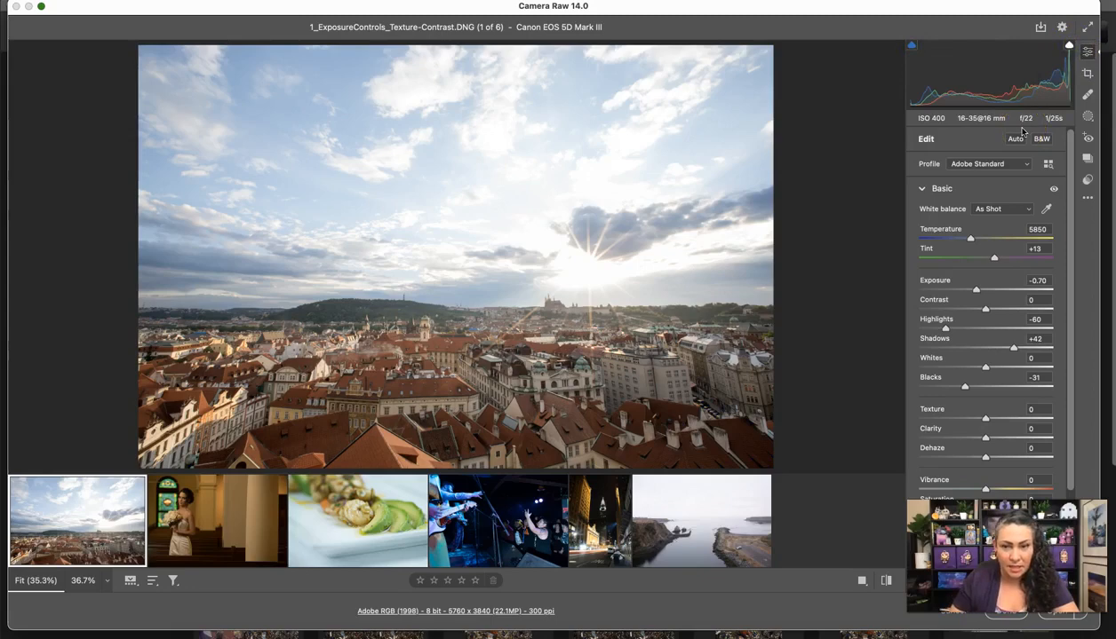
Step: Show the shadow and highlight clipping warnings and set Contrast to +22
{"action": "left_click_drag", "start_coordinate": [1068, 302], "coordinate": [1069, 304]}
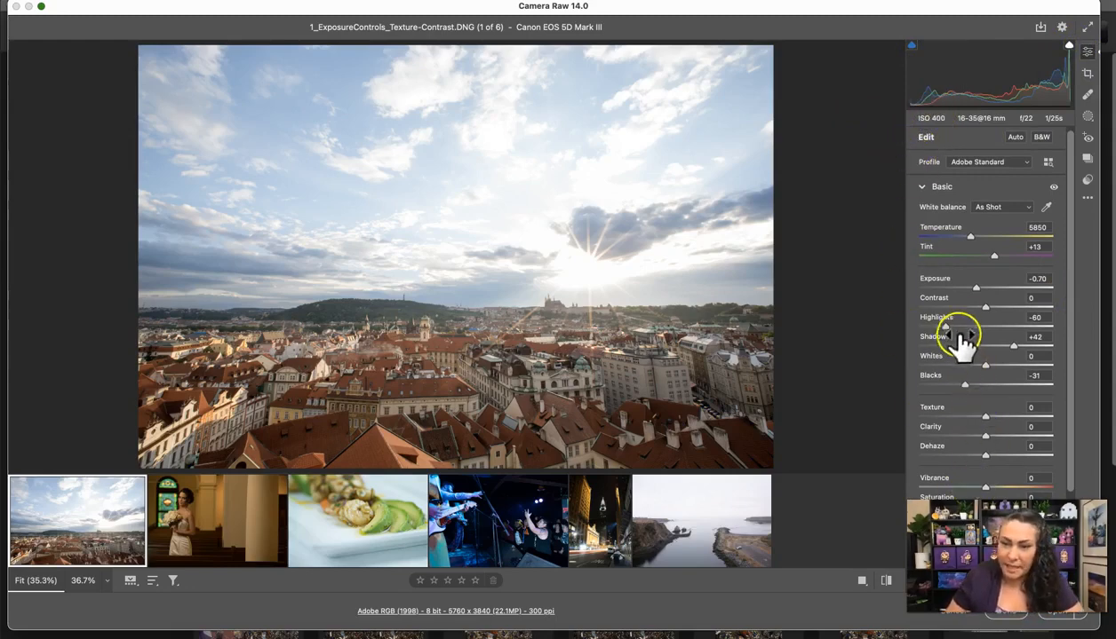
{"action": "left_click", "coordinate": [911, 44]}
{"action": "left_click", "coordinate": [1069, 45]}
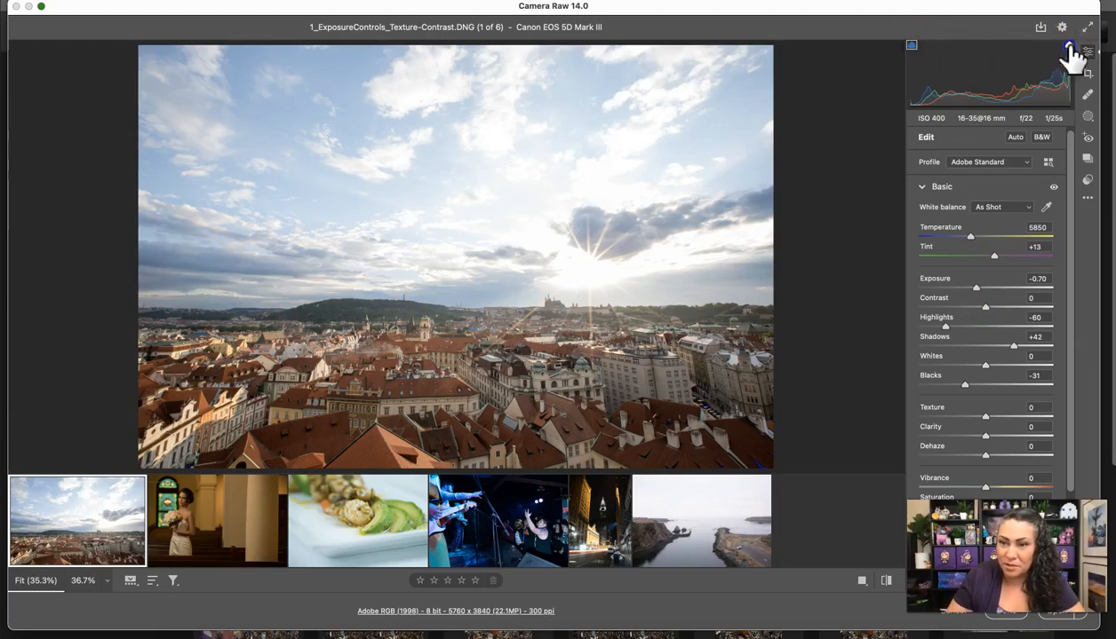
{"action": "left_click_drag", "start_coordinate": [985, 307], "coordinate": [984, 308]}
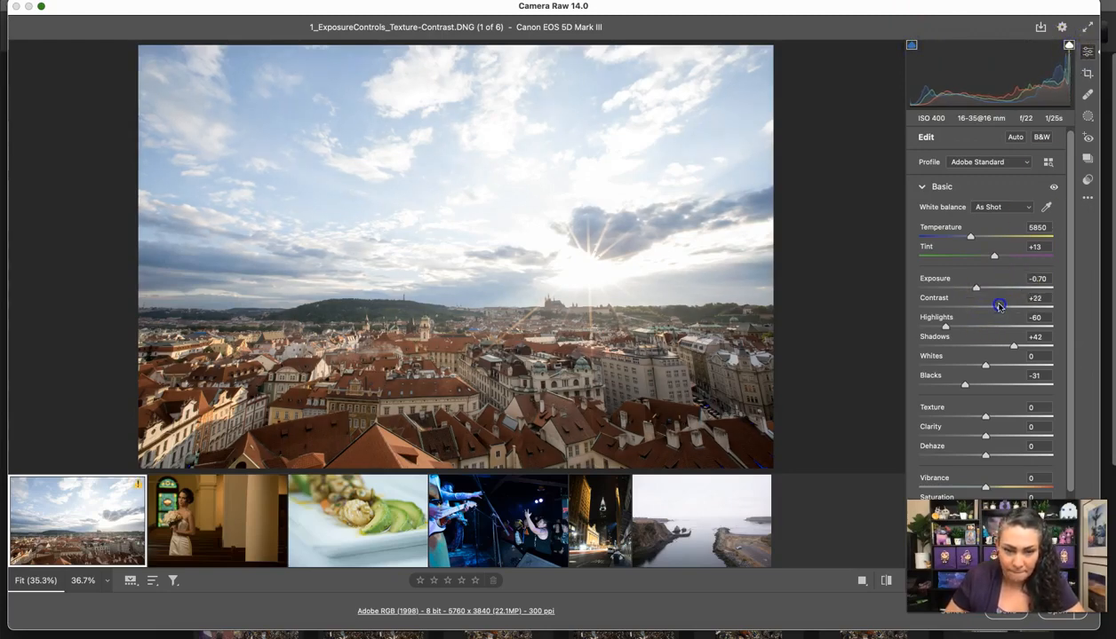
{"action": "left_click_drag", "start_coordinate": [1000, 306], "coordinate": [999, 308]}
Step: Compare the edited city photo with the original using the before/after views and the default-settings toggle
{"action": "left_click", "coordinate": [861, 582]}
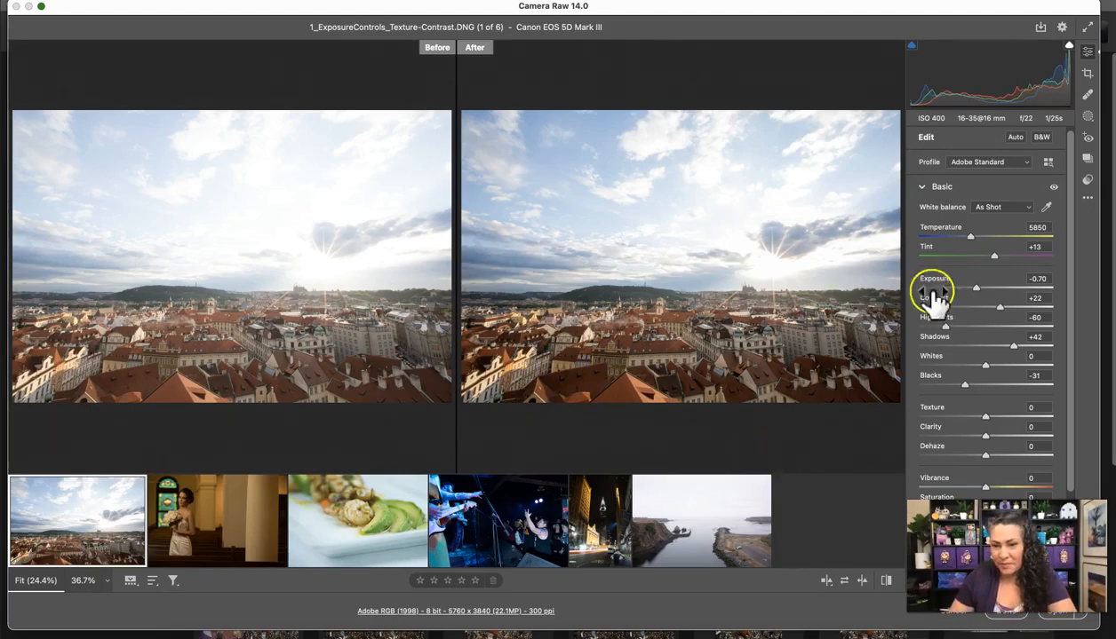
{"action": "left_click", "coordinate": [885, 582]}
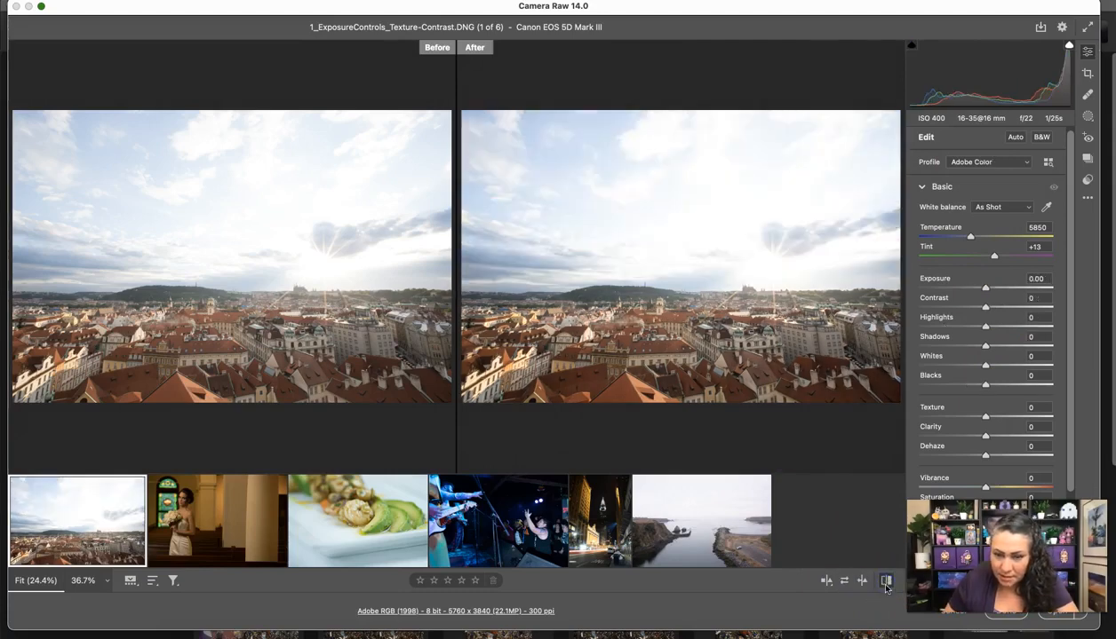
{"action": "left_click", "coordinate": [885, 583]}
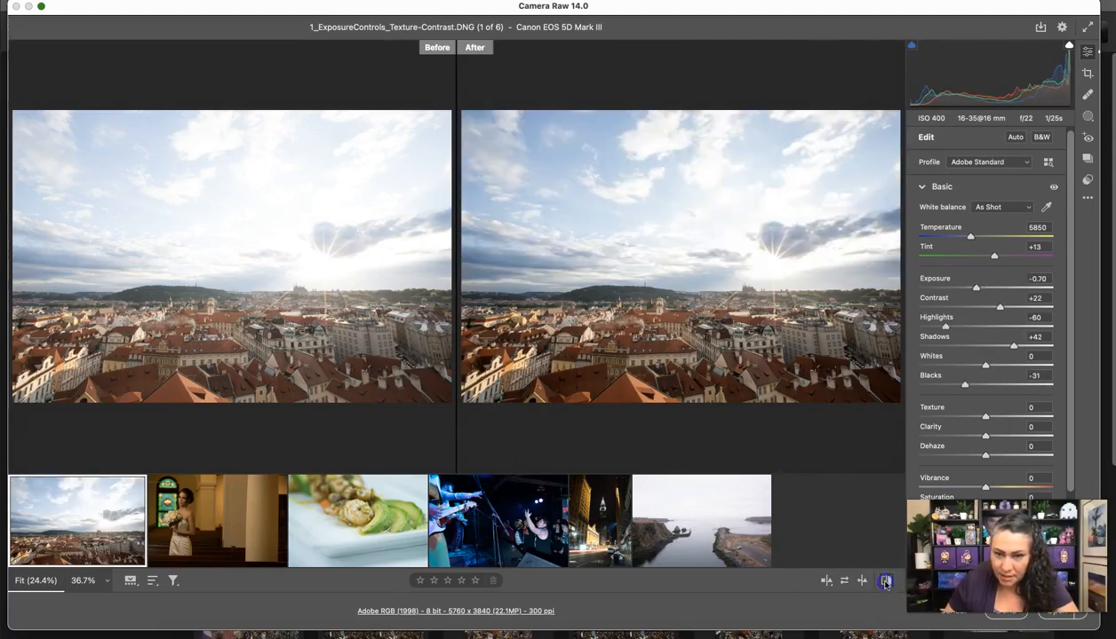
{"action": "left_click", "coordinate": [825, 582]}
{"action": "left_click", "coordinate": [827, 583]}
{"action": "left_click", "coordinate": [827, 583]}
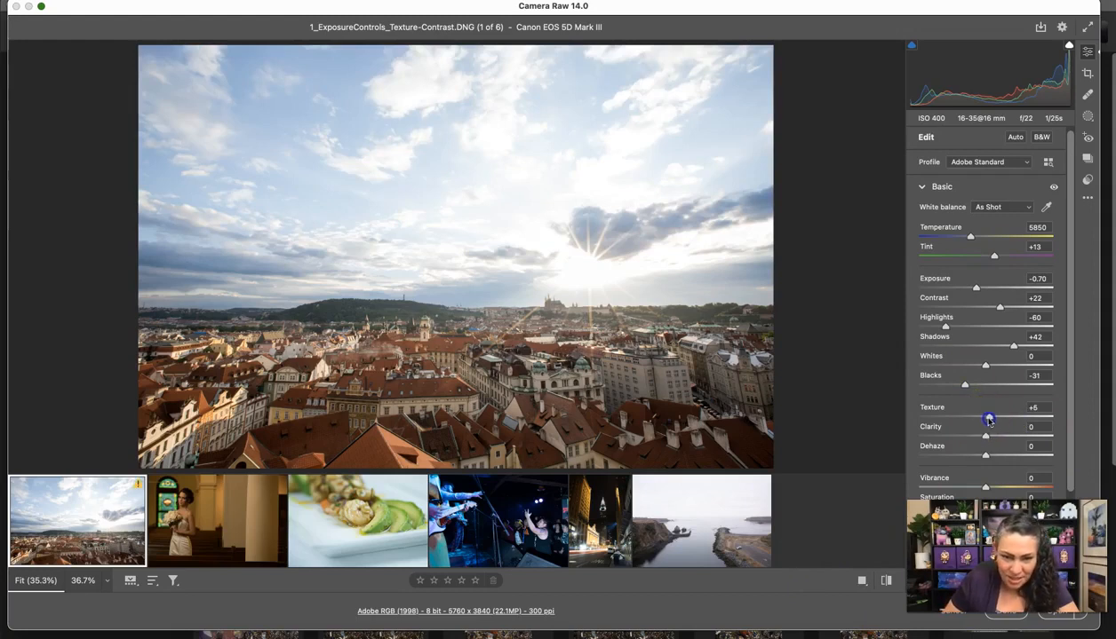
Step: Set Texture to +20, try both Clarity extremes, and settle on a Clarity of +33
{"action": "left_click_drag", "start_coordinate": [992, 420], "coordinate": [994, 420]}
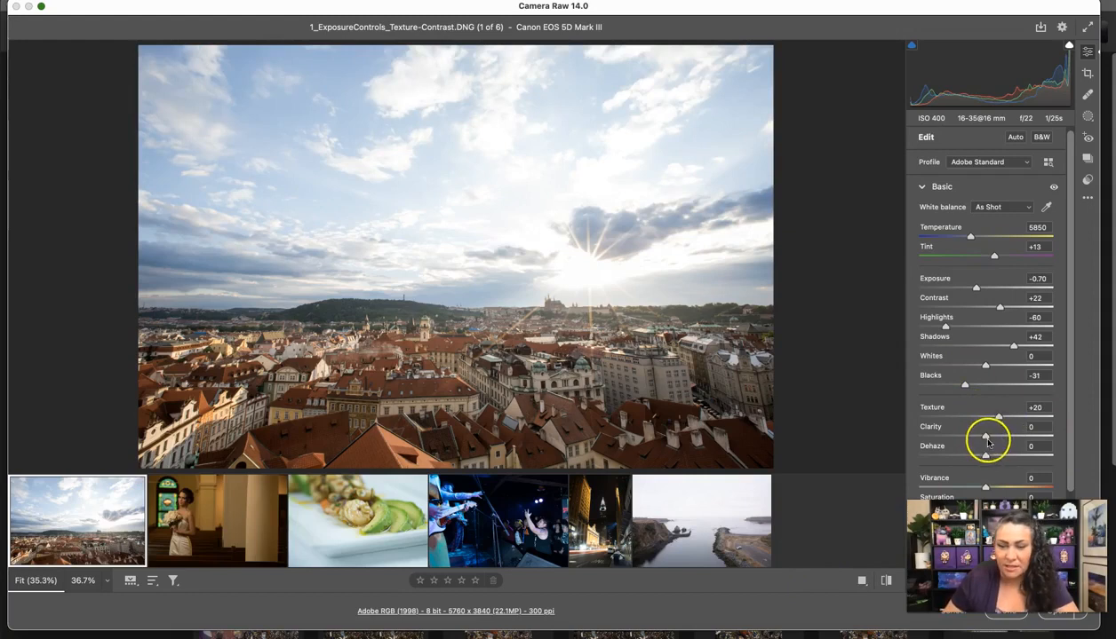
{"action": "mouse_move", "coordinate": [995, 494]}
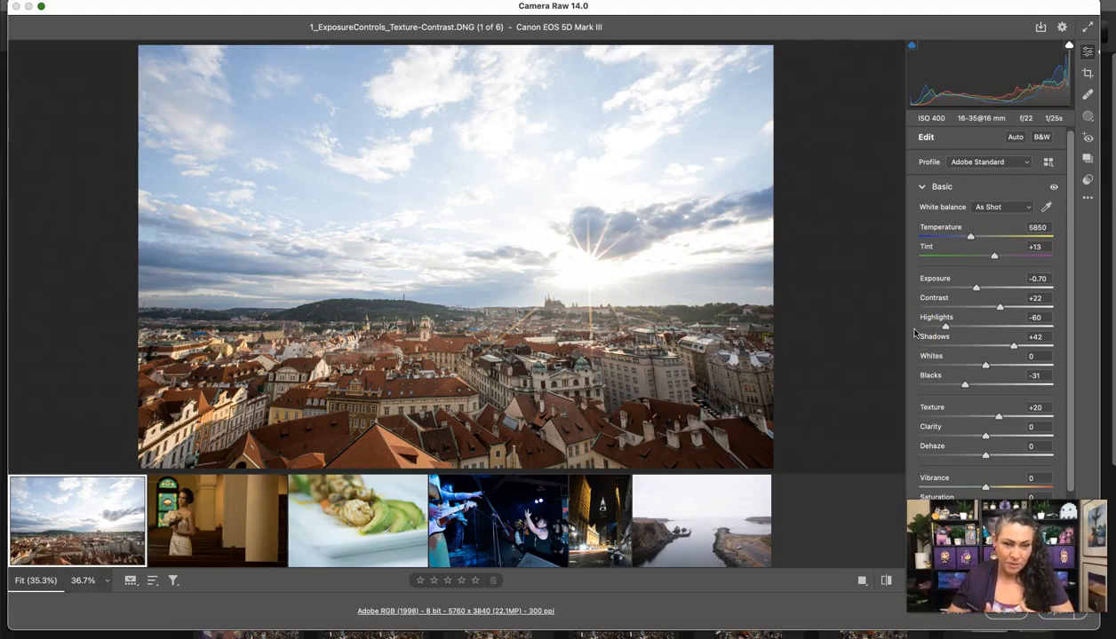
{"action": "left_click_drag", "start_coordinate": [983, 436], "coordinate": [1075, 439]}
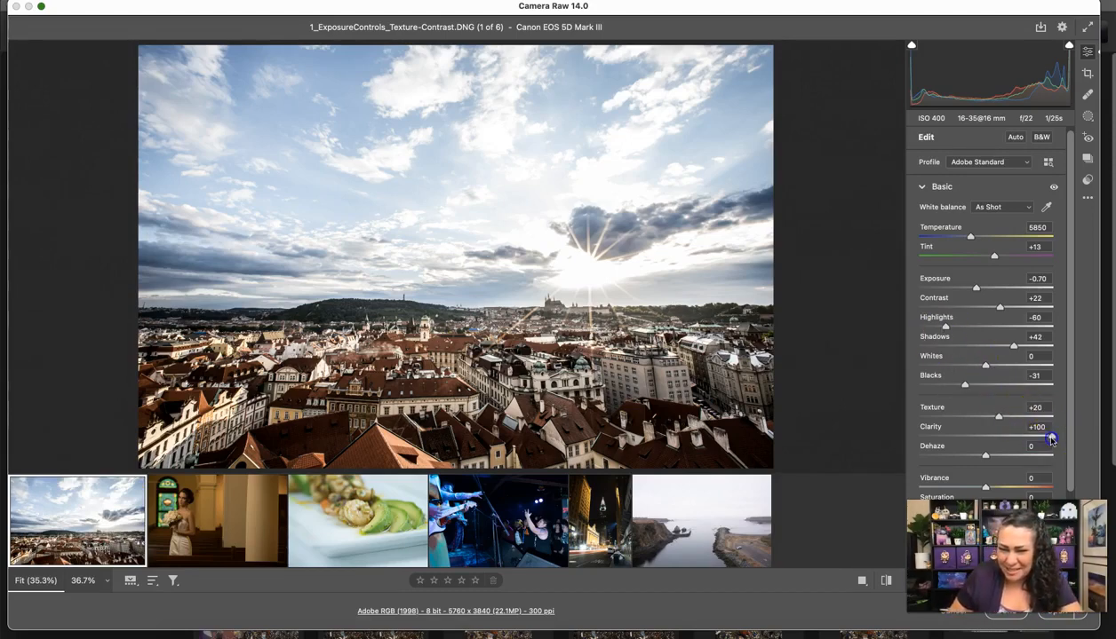
{"action": "left_click_drag", "start_coordinate": [1041, 437], "coordinate": [1029, 442]}
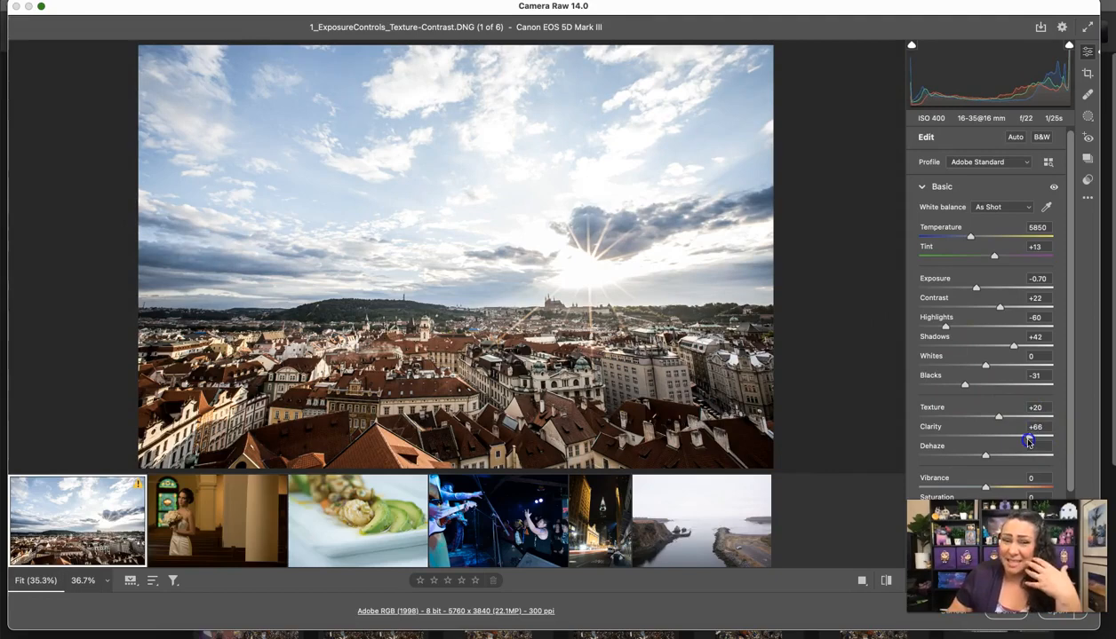
{"action": "left_click_drag", "start_coordinate": [1028, 441], "coordinate": [889, 442]}
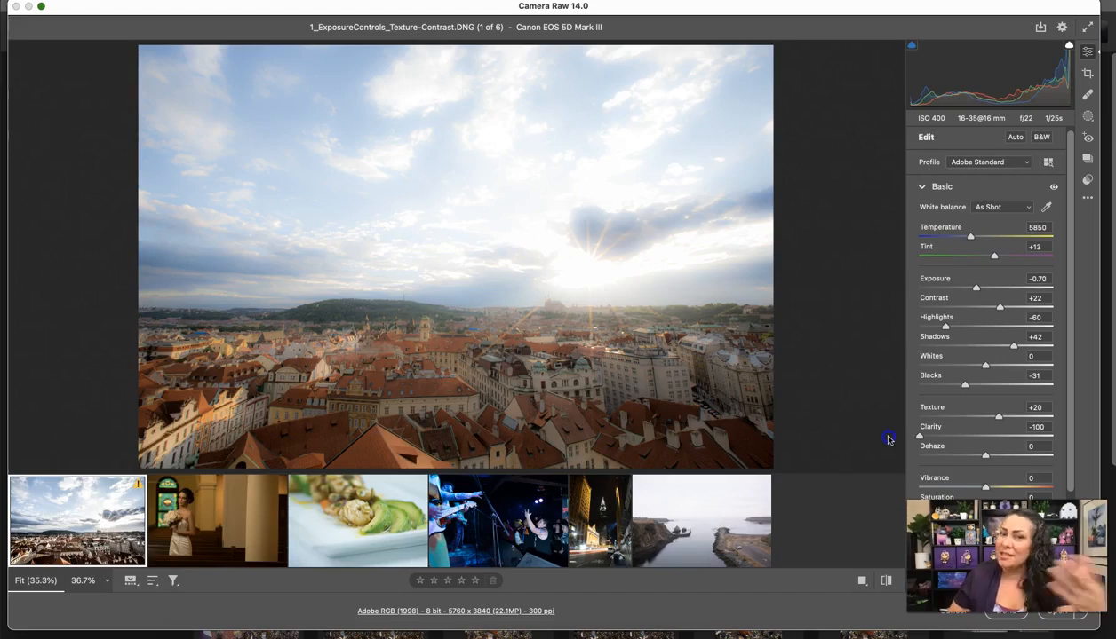
{"action": "left_click_drag", "start_coordinate": [933, 445], "coordinate": [1005, 444]}
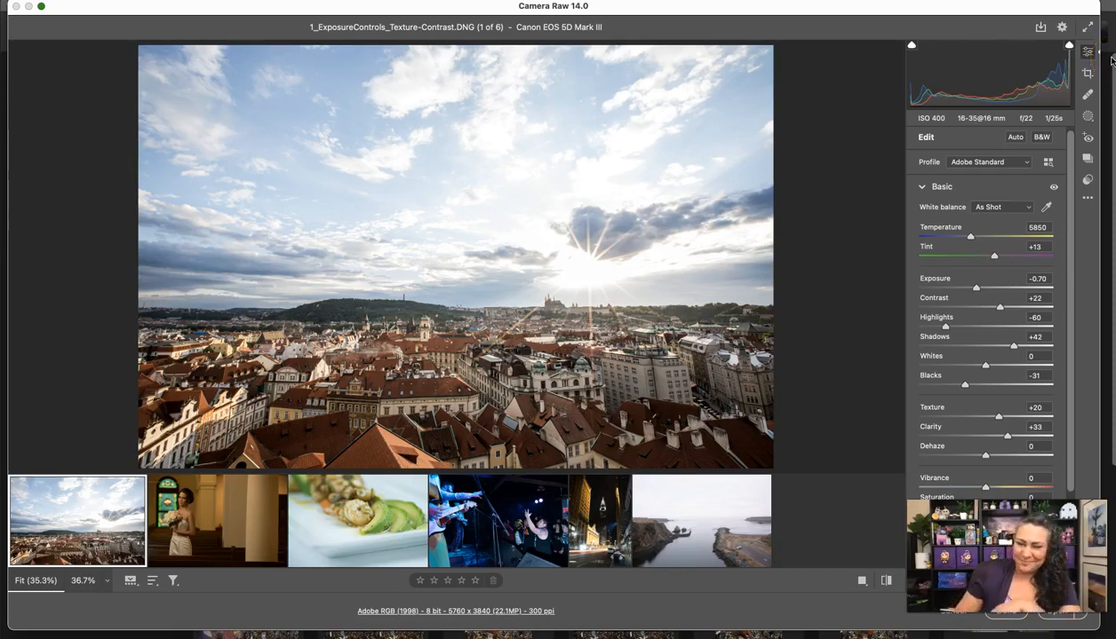
Step: Switch to 2_White balance.DNG and correct its white balance by sampling the bride's white dress with the White Balance tool
{"action": "left_click", "coordinate": [220, 527]}
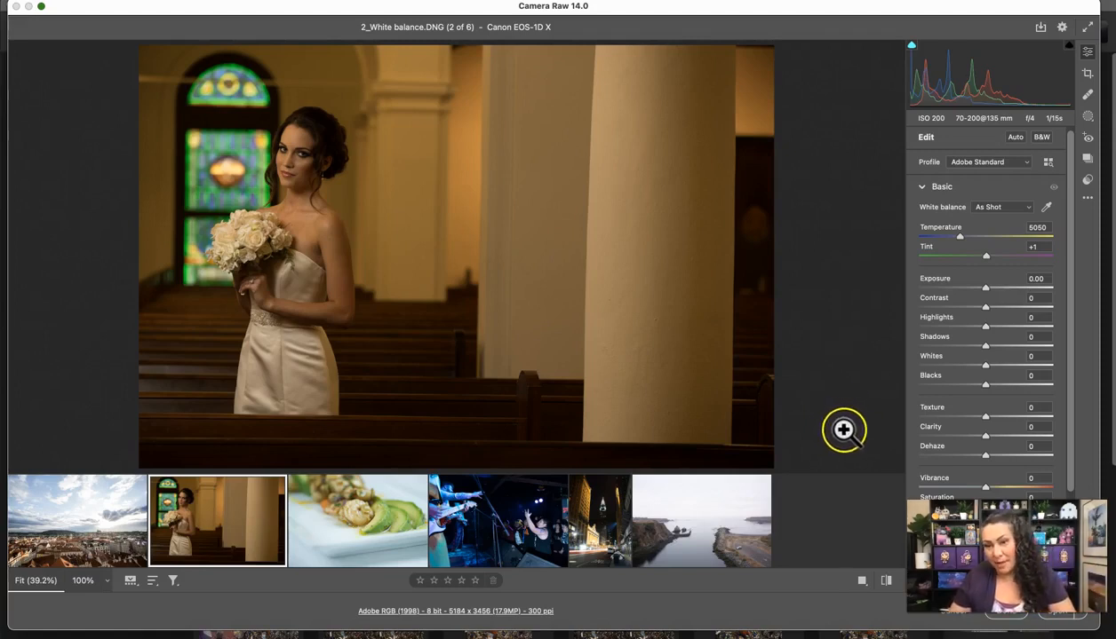
{"action": "left_click", "coordinate": [1025, 208]}
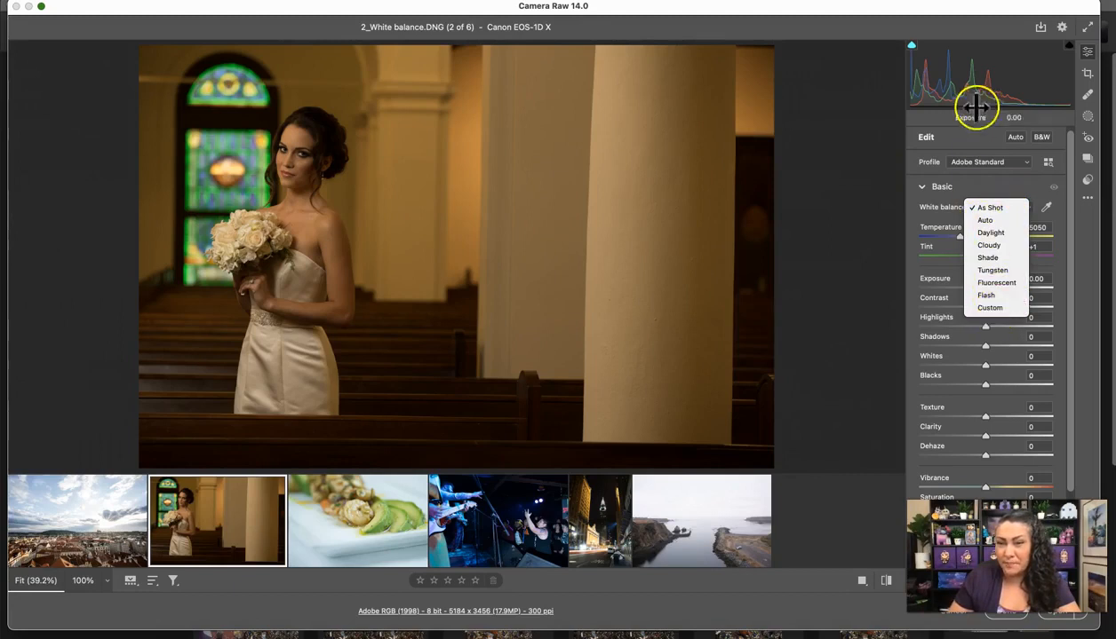
{"action": "left_click", "coordinate": [998, 187]}
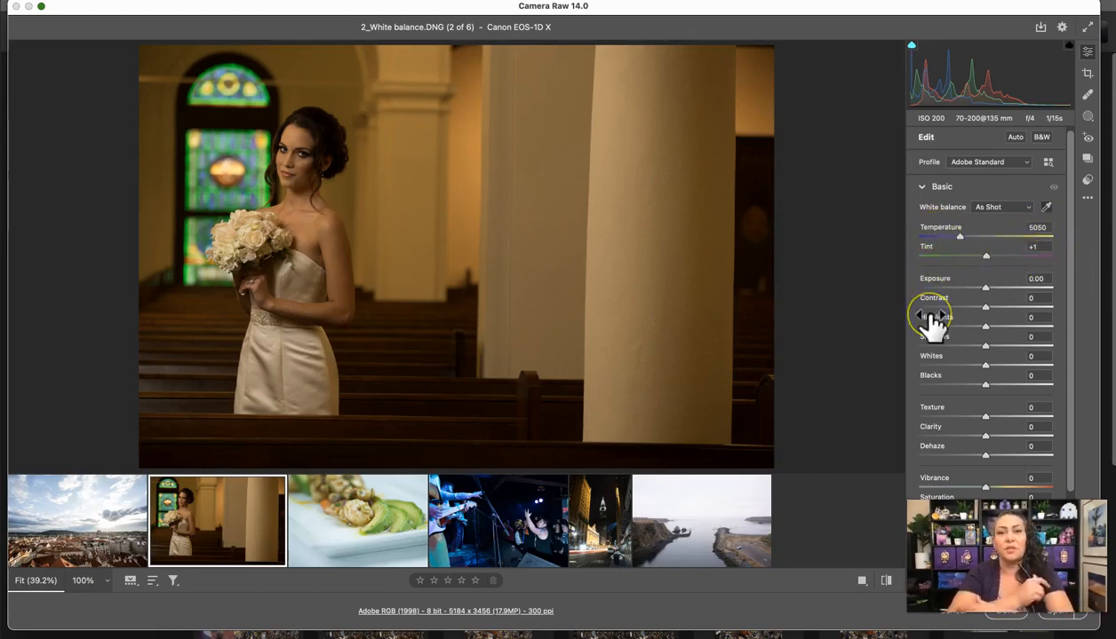
{"action": "mouse_move", "coordinate": [933, 326]}
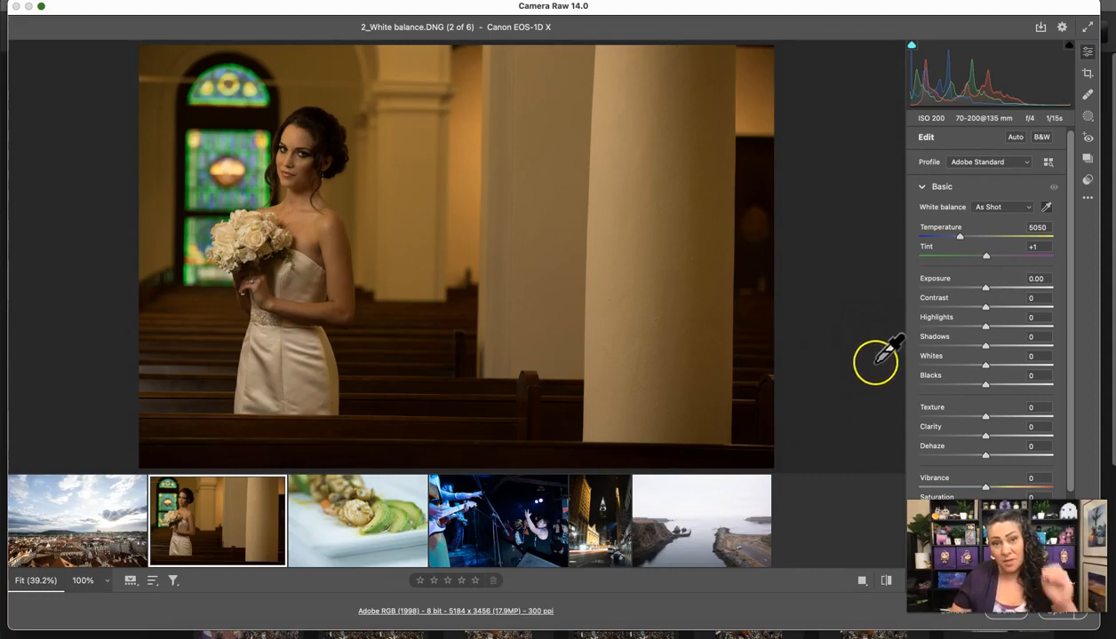
{"action": "left_click", "coordinate": [301, 336]}
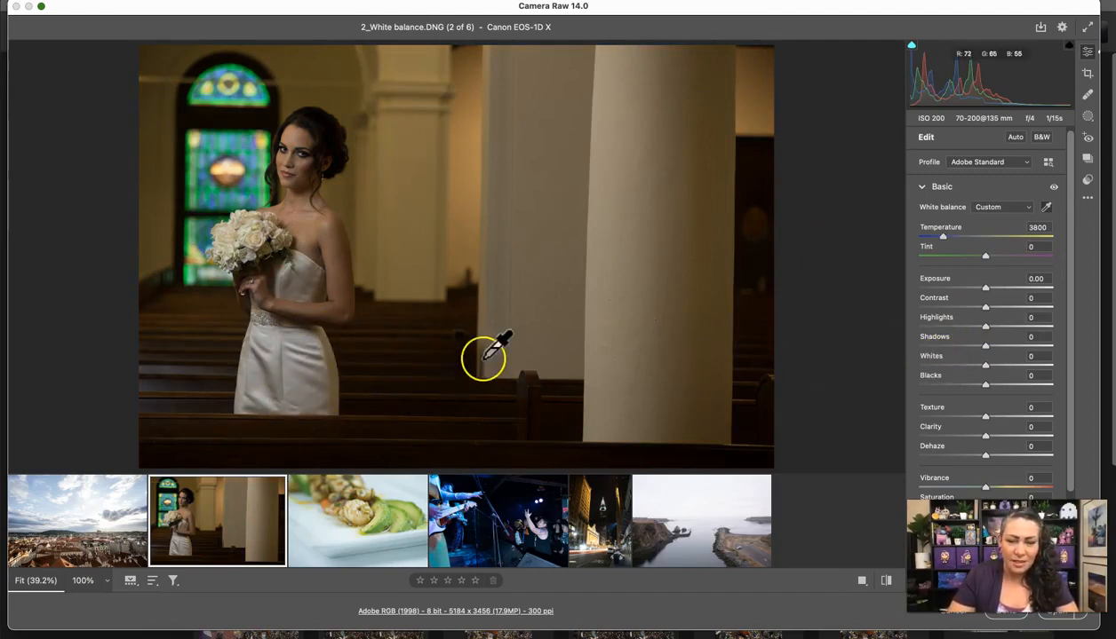
Step: Compare the bride photo with its original and raise Exposure to +1.65
{"action": "key", "text": "backslash"}
{"action": "key", "text": "backslash"}
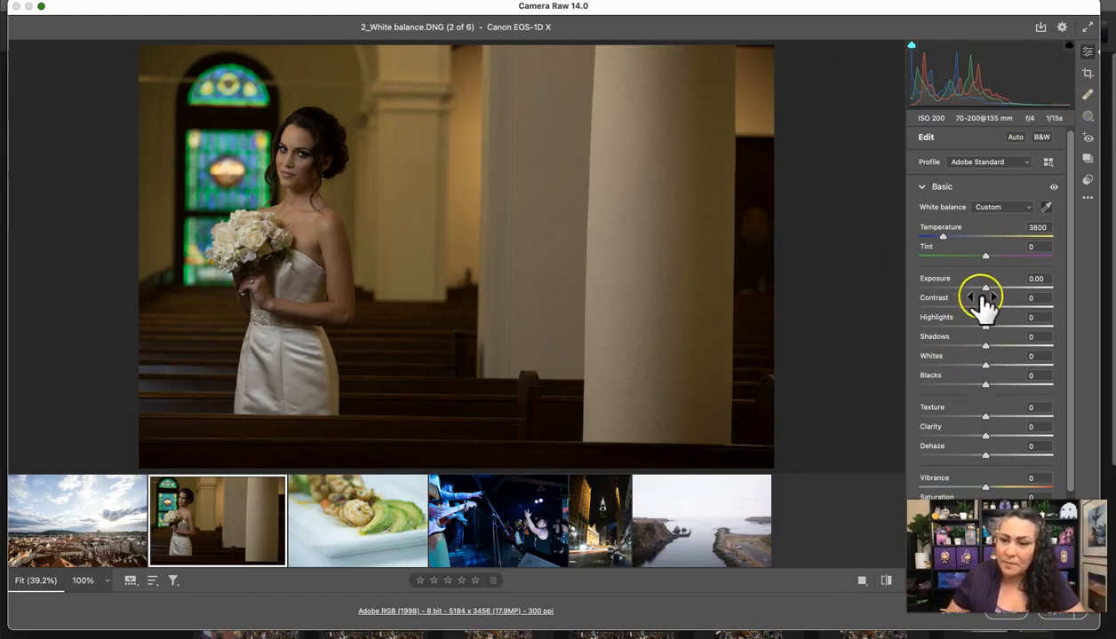
{"action": "left_click_drag", "start_coordinate": [984, 292], "coordinate": [1006, 294]}
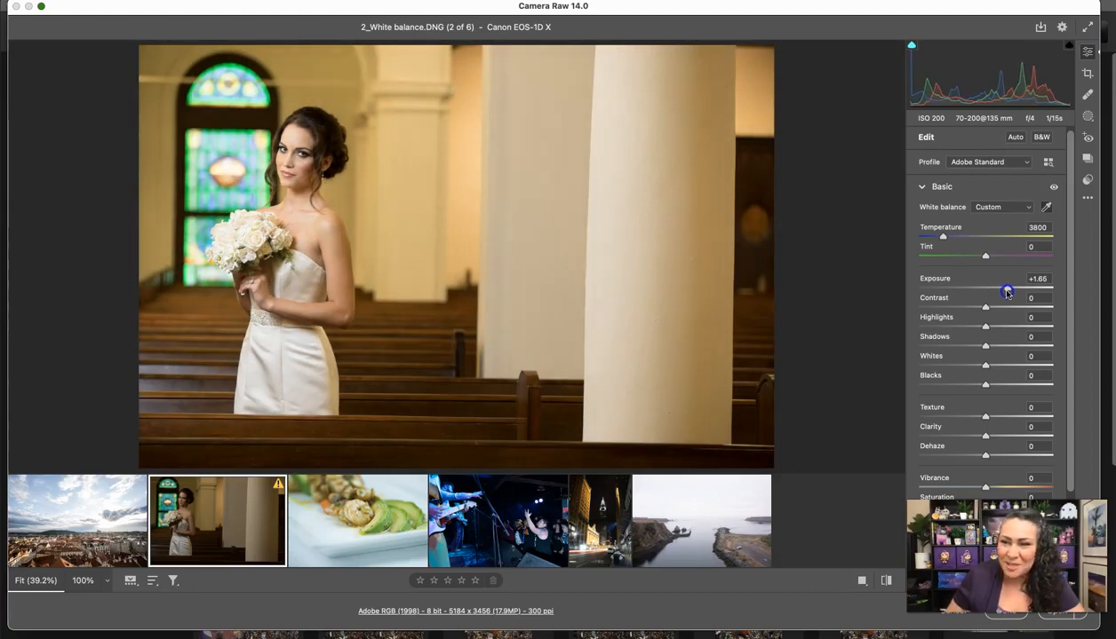
Step: Set the bride photo's Exposure to +1.60 and check the shadow clipping
{"action": "left_click_drag", "start_coordinate": [1006, 293], "coordinate": [1004, 293]}
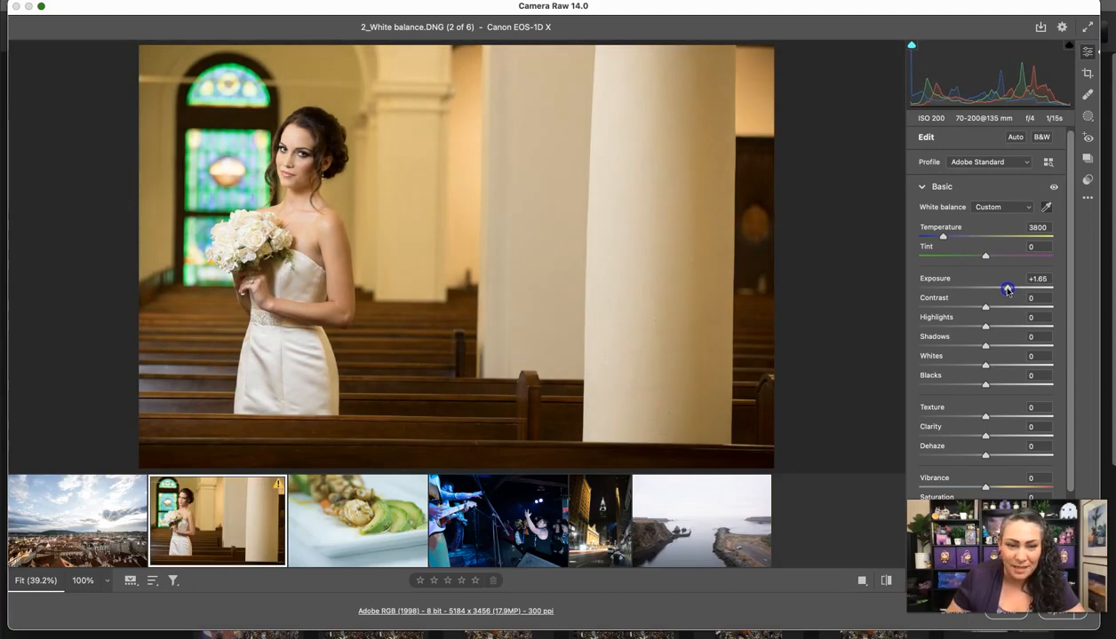
{"action": "left_click_drag", "start_coordinate": [1006, 292], "coordinate": [1005, 291]}
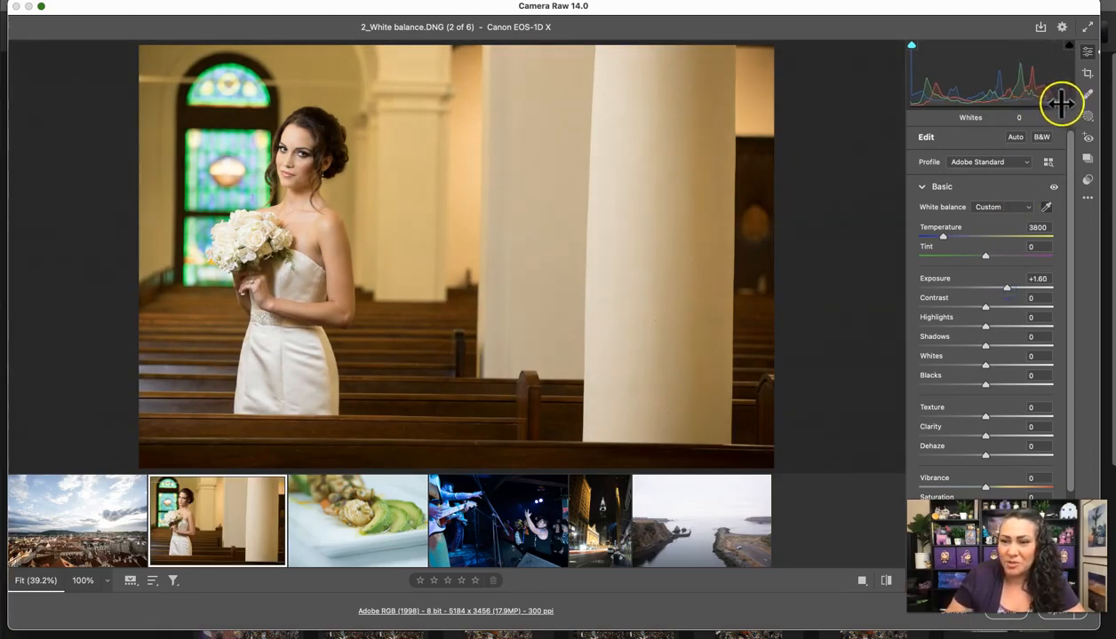
{"action": "left_click", "coordinate": [911, 47]}
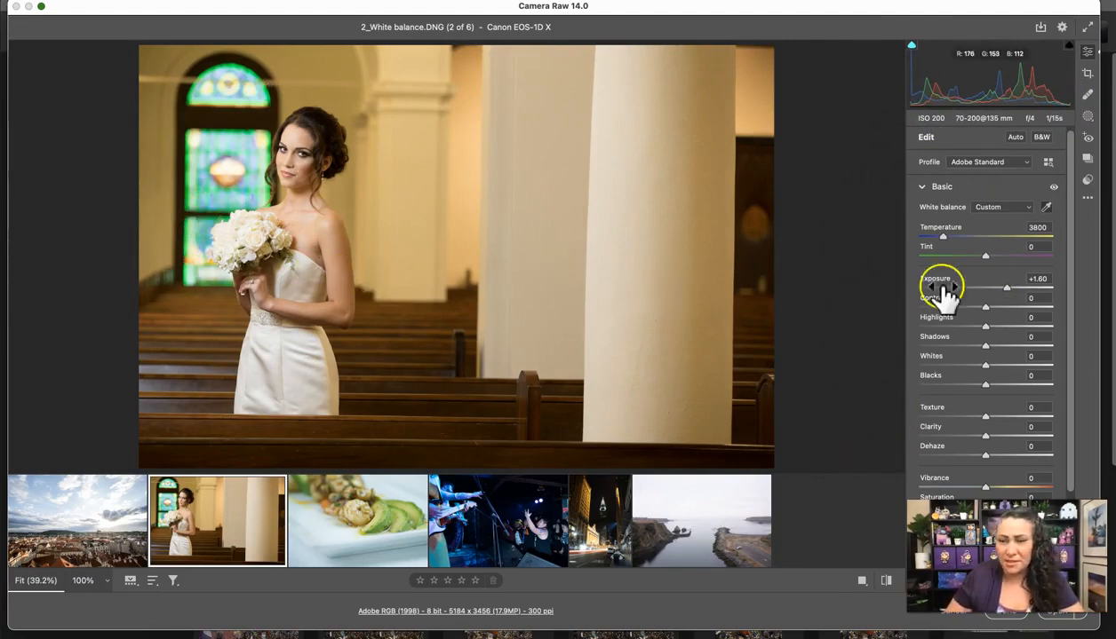
Step: Straighten the bride photo with the Straighten tool along the edge of the pew, to an angle of -0.87, and apply the crop
{"action": "left_click", "coordinate": [1086, 75]}
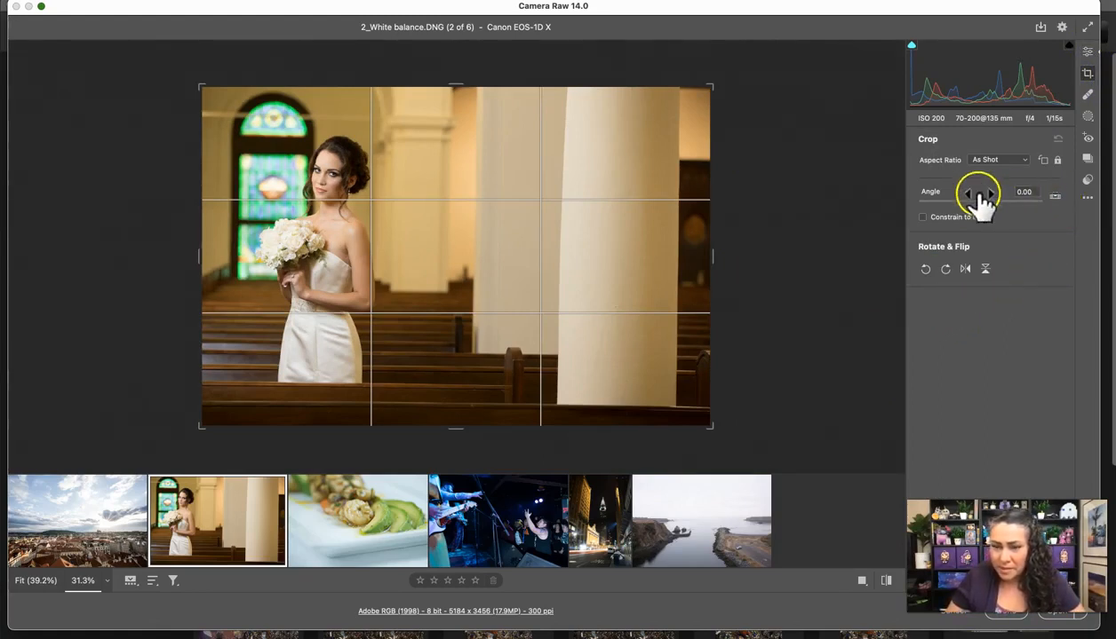
{"action": "mouse_move", "coordinate": [980, 204]}
{"action": "left_mouse_down"}
{"action": "mouse_move", "coordinate": [969, 204]}
{"action": "mouse_move", "coordinate": [979, 203]}
{"action": "left_mouse_up"}
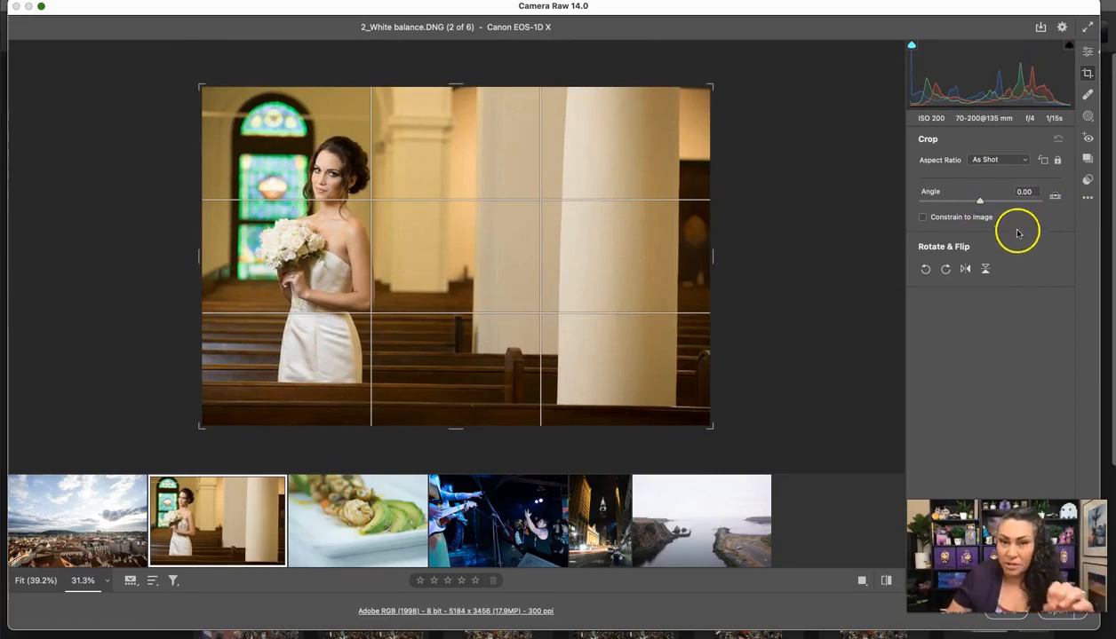
{"action": "left_click", "coordinate": [1055, 201]}
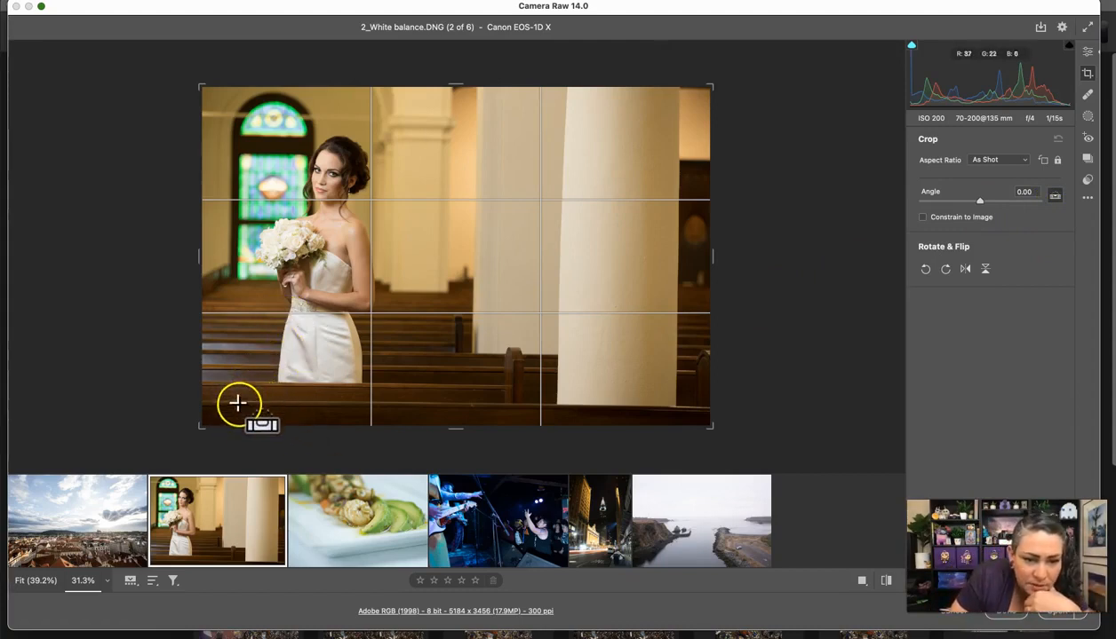
{"action": "left_click_drag", "start_coordinate": [236, 402], "coordinate": [491, 403]}
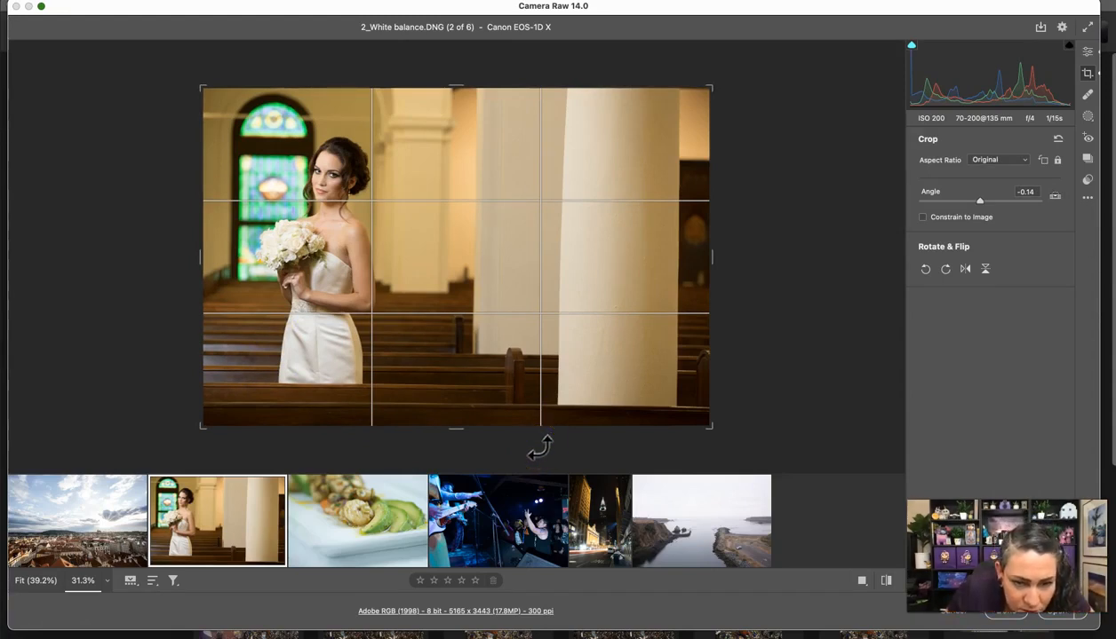
{"action": "left_click", "coordinate": [1055, 199]}
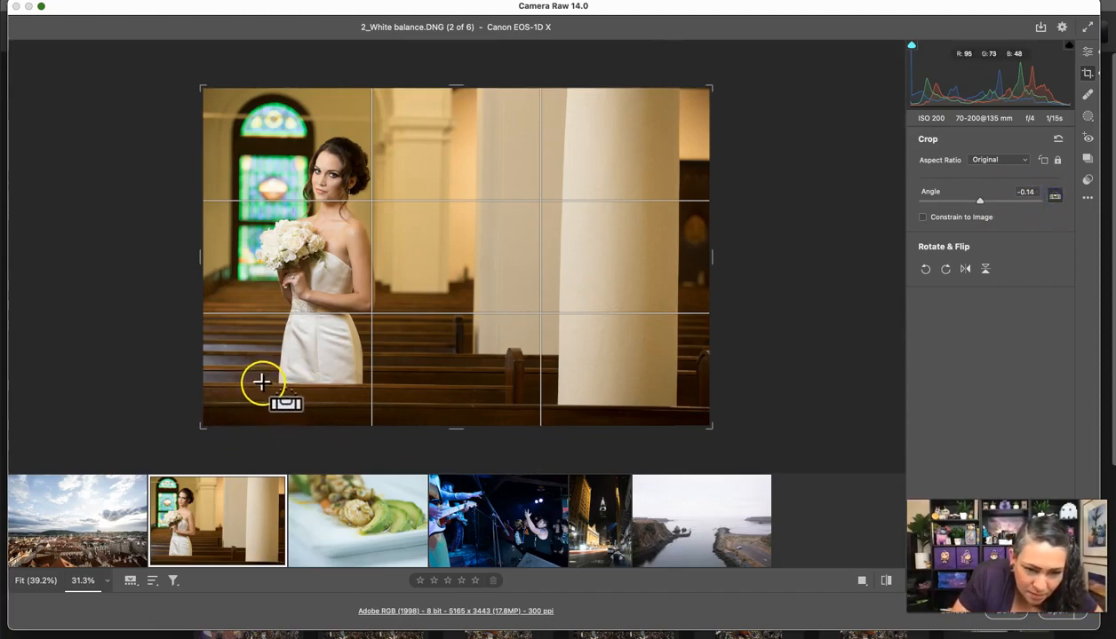
{"action": "mouse_move", "coordinate": [262, 384]}
{"action": "left_mouse_down"}
{"action": "mouse_move", "coordinate": [498, 386]}
{"action": "mouse_move", "coordinate": [459, 385]}
{"action": "left_mouse_up"}
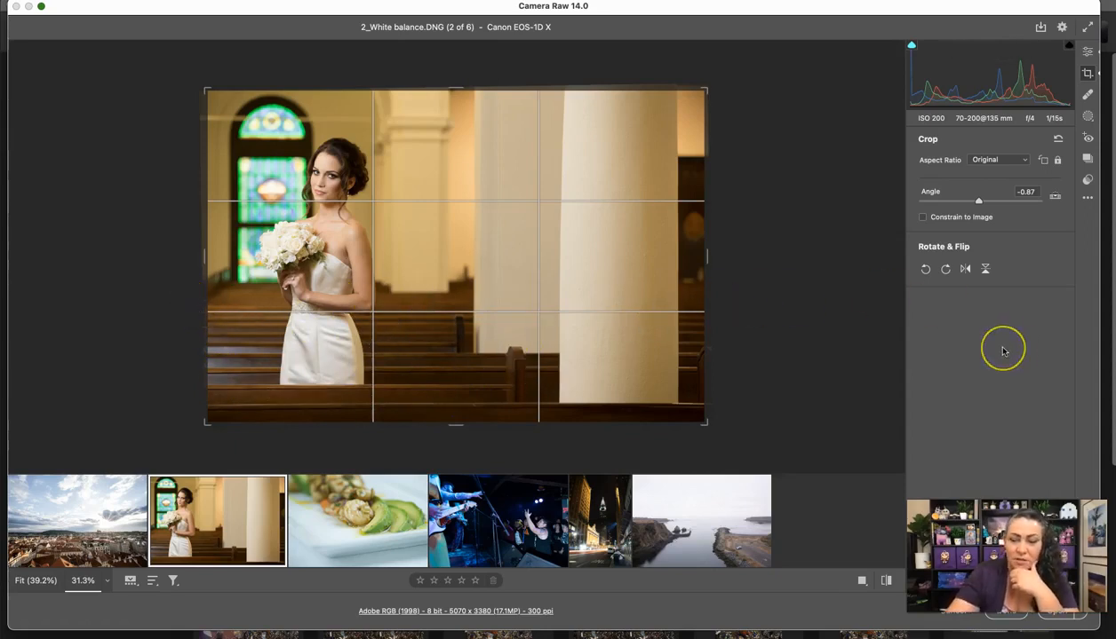
{"action": "key", "text": "Return"}
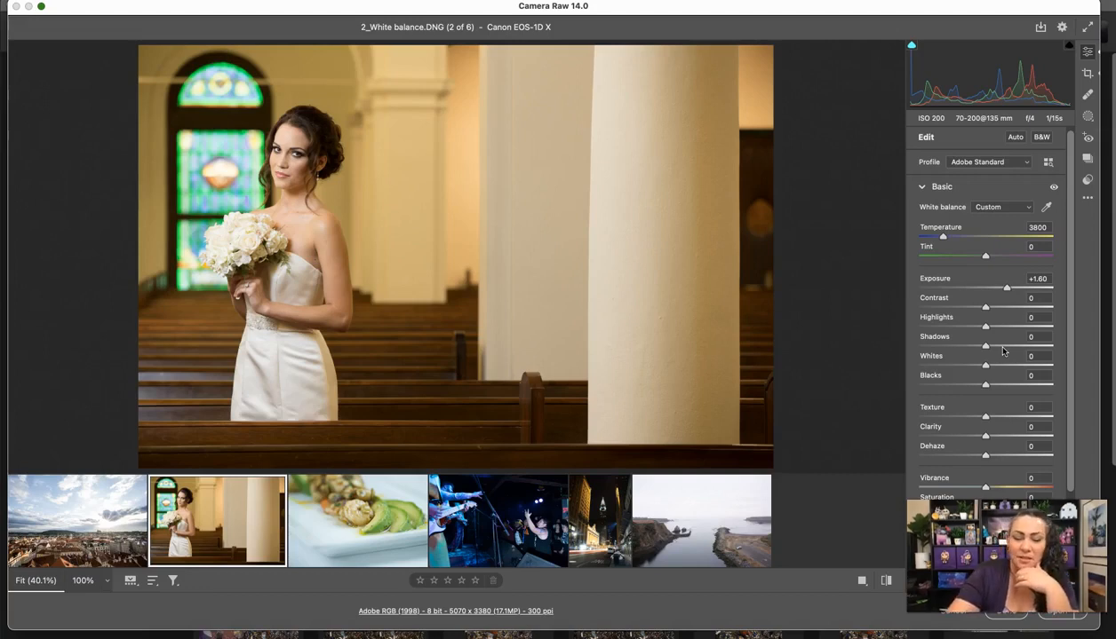
Step: Compare the straightened bride photo with its original using the before/after toggle
{"action": "key", "text": "backslash"}
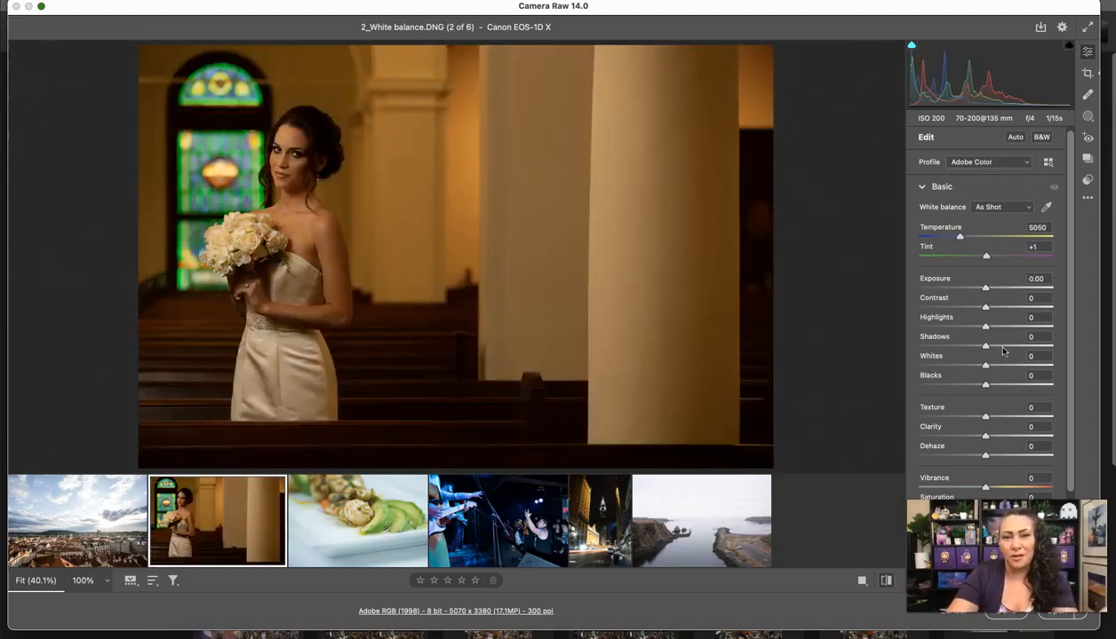
{"action": "key", "text": "backslash"}
{"action": "key", "text": "backslash"}
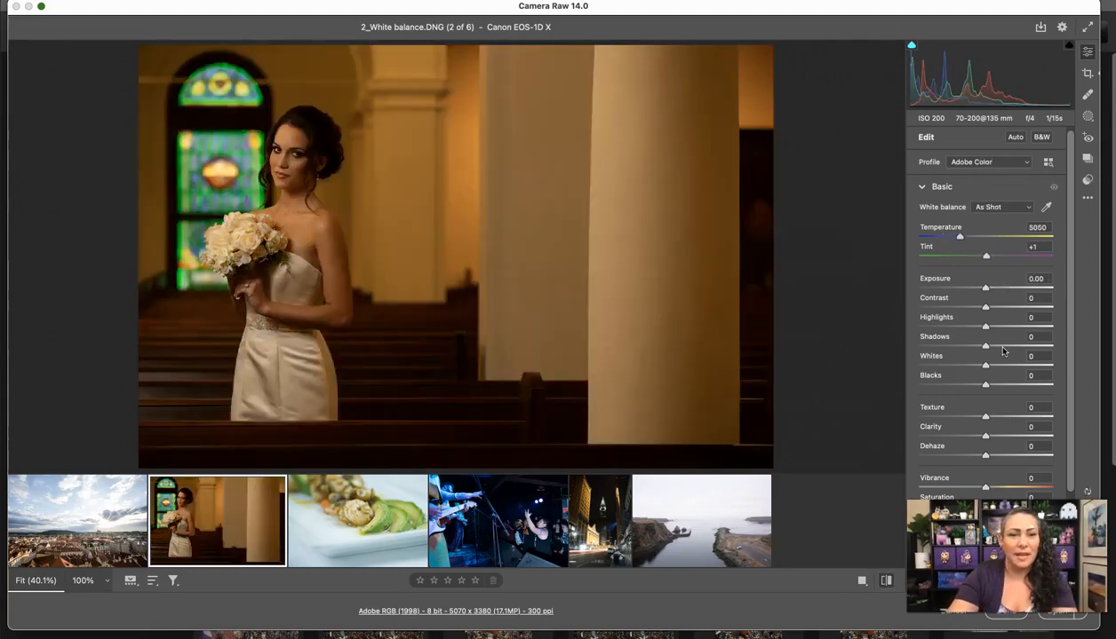
{"action": "key", "text": "backslash"}
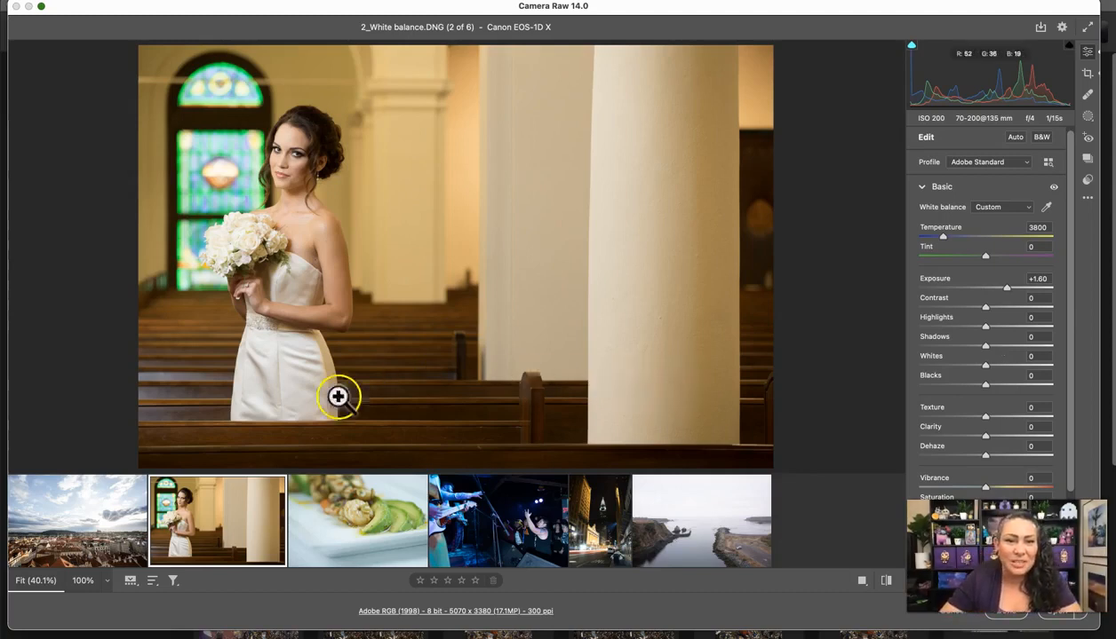
Step: Switch to 3_Color Boost.dng and correct its white balance by sampling the white plate with the White Balance tool
{"action": "left_click", "coordinate": [367, 539]}
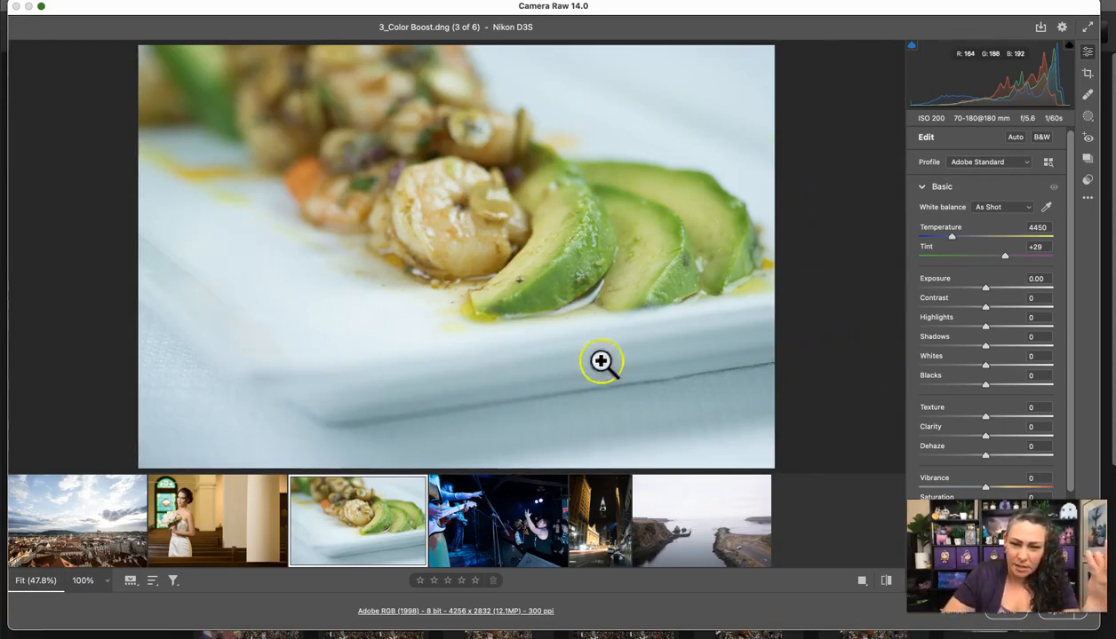
{"action": "left_click", "coordinate": [1046, 208]}
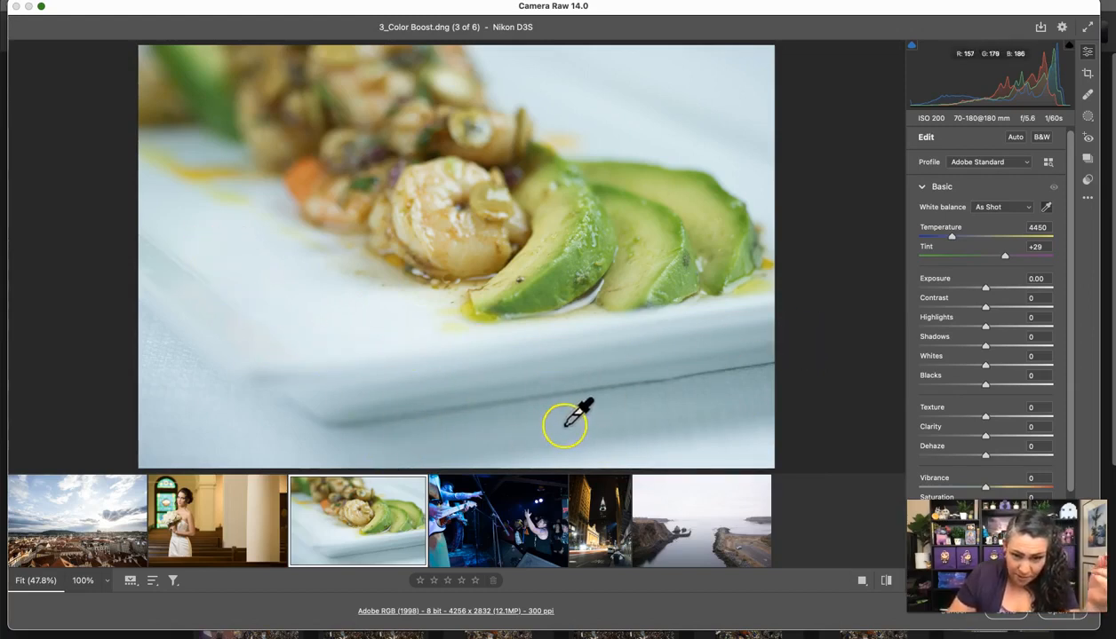
{"action": "left_click", "coordinate": [350, 335]}
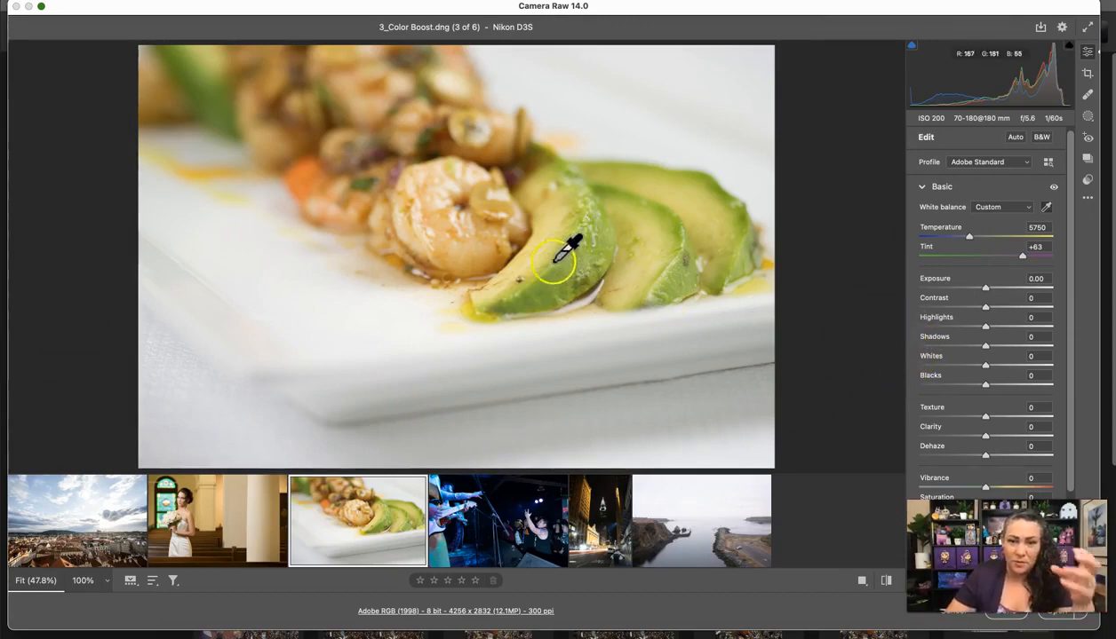
Step: Show all hue, saturation and luminance sliders of the Color Mixer and set the Greens saturation to +16
{"action": "left_click_drag", "start_coordinate": [1069, 320], "coordinate": [1074, 432]}
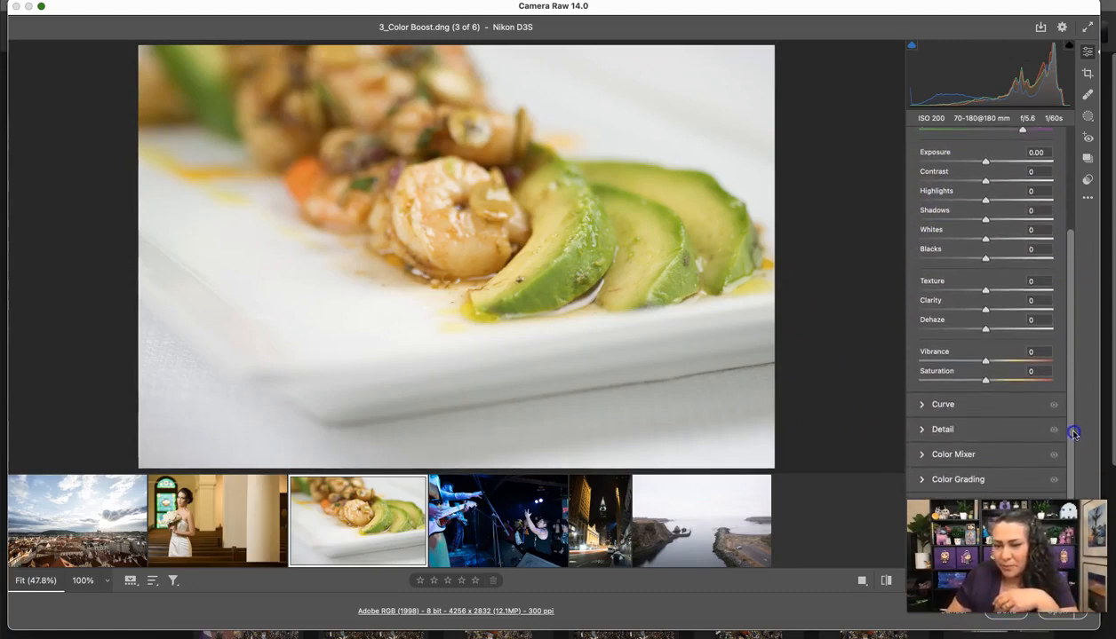
{"action": "left_click", "coordinate": [920, 453]}
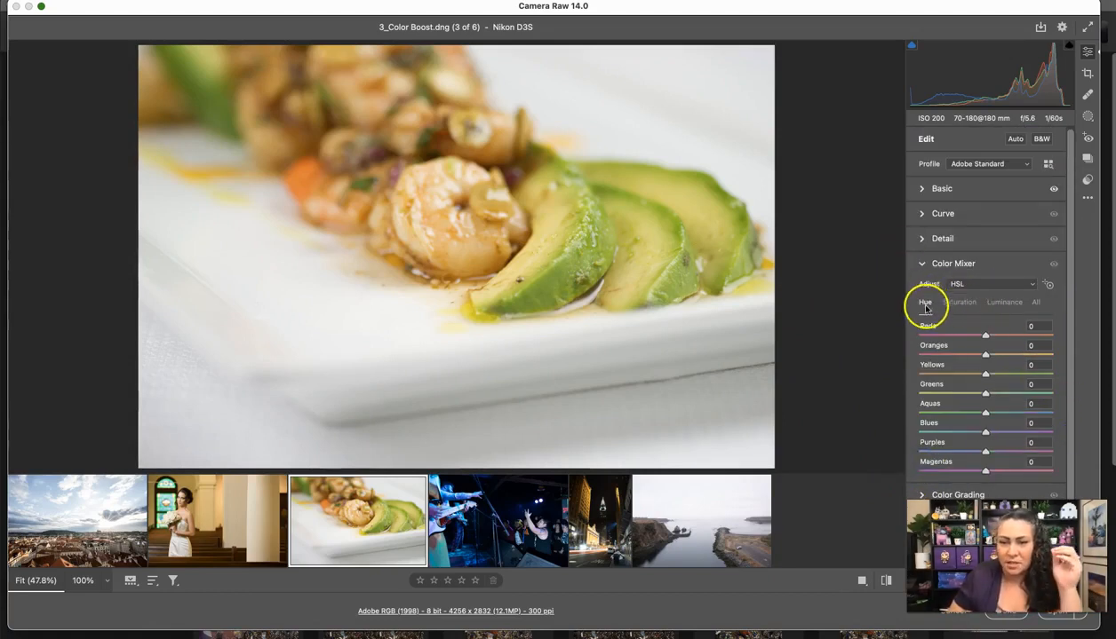
{"action": "left_click", "coordinate": [1009, 302]}
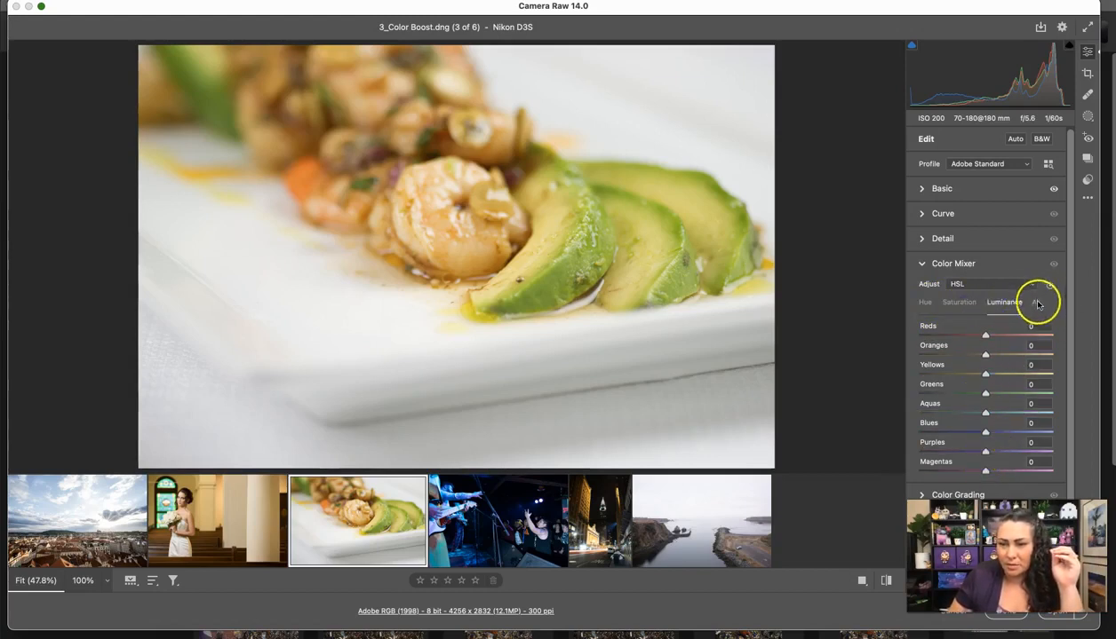
{"action": "left_click", "coordinate": [1035, 302]}
{"action": "left_click_drag", "start_coordinate": [1068, 333], "coordinate": [1078, 406]}
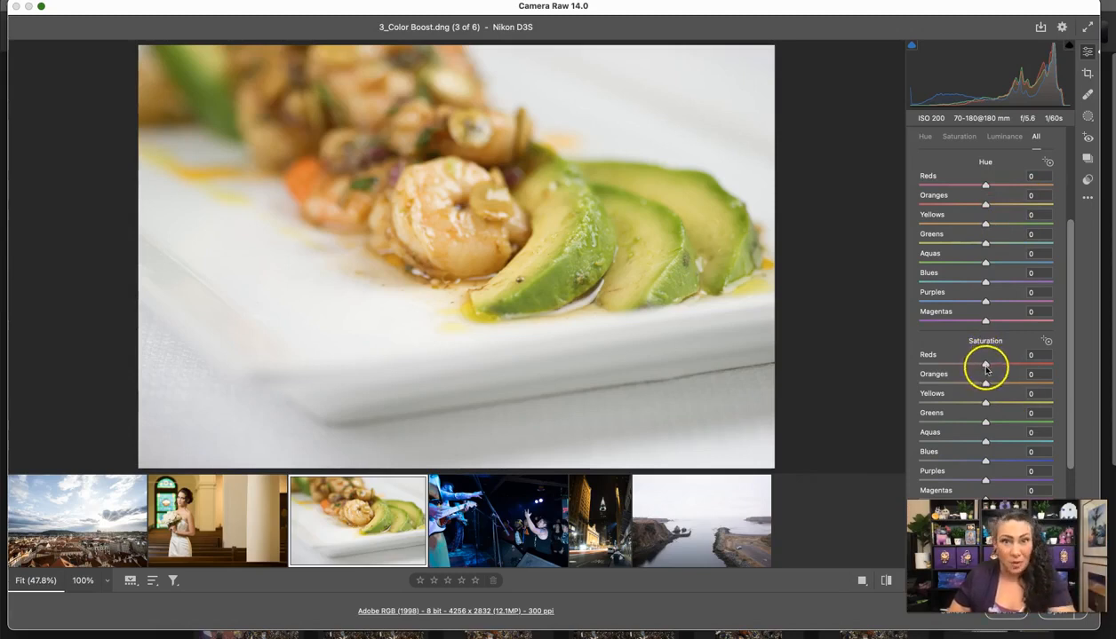
{"action": "scroll", "coordinate": [1066, 445], "scroll_direction": "down", "scroll_amount": 5}
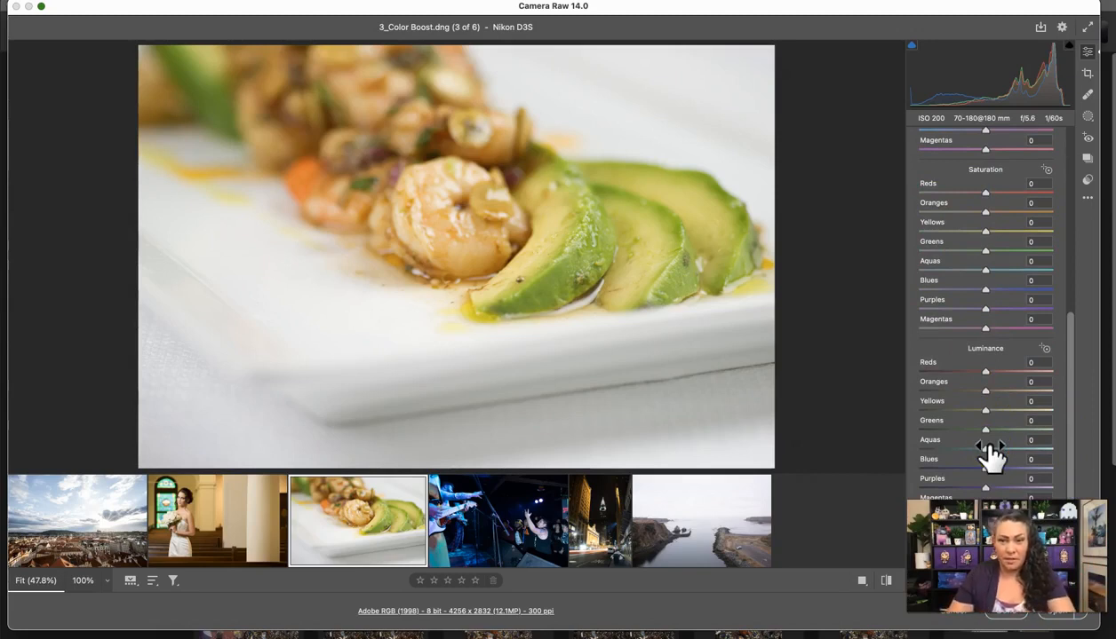
{"action": "left_click_drag", "start_coordinate": [1070, 414], "coordinate": [1070, 316]}
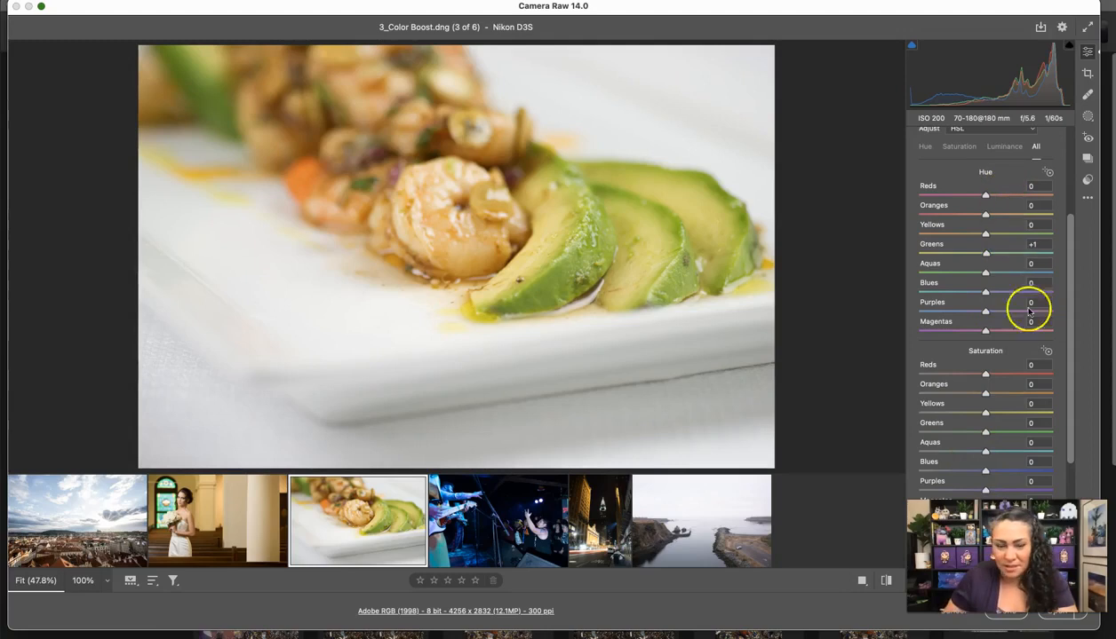
{"action": "key", "text": "super+z"}
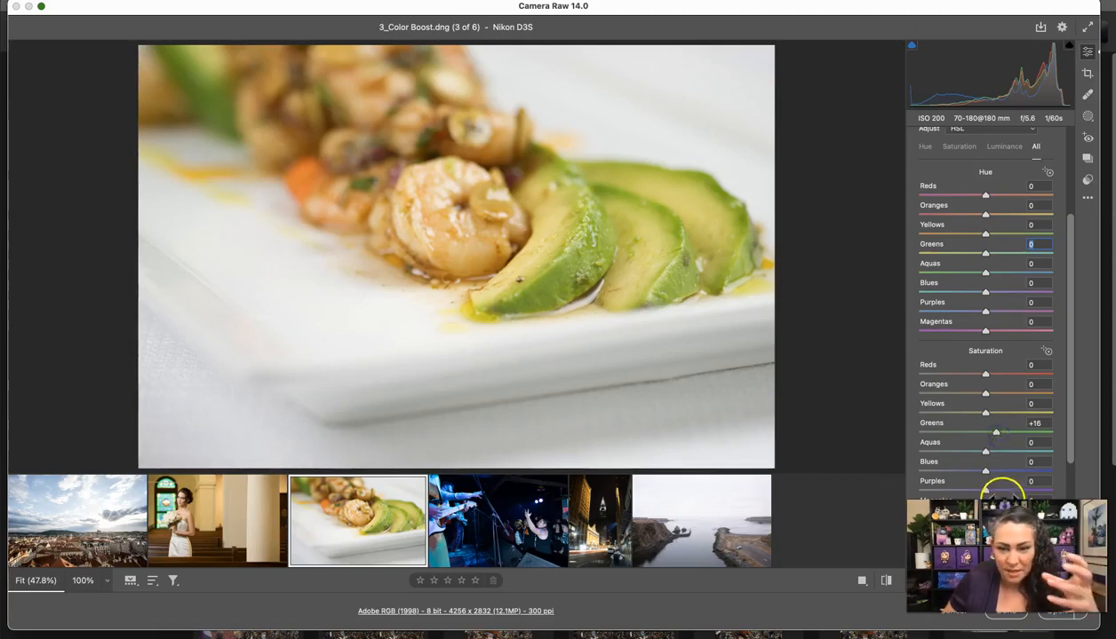
Step: Try boosting the shrimp's color with the saturation targeted adjustment tool, and undo the change
{"action": "left_click", "coordinate": [1047, 352]}
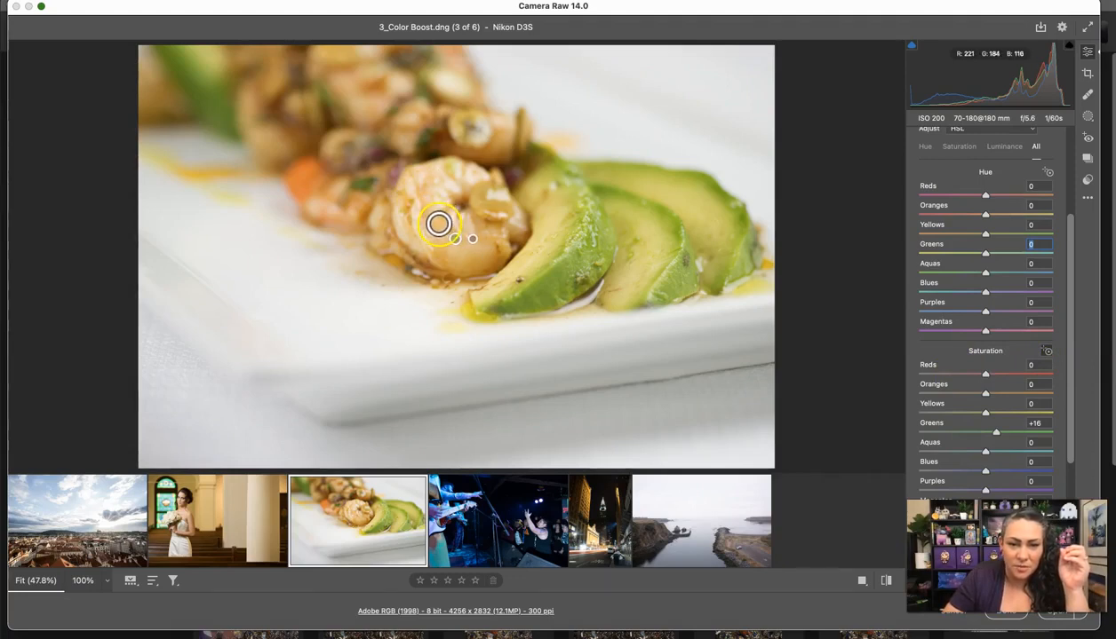
{"action": "left_click_drag", "start_coordinate": [438, 225], "coordinate": [409, 169]}
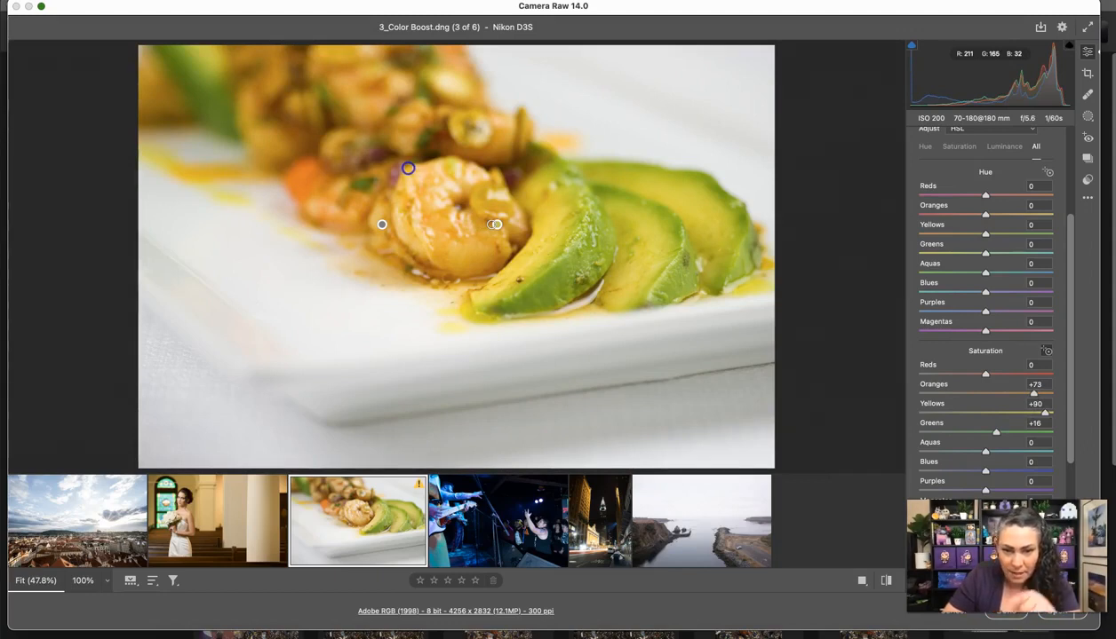
{"action": "left_click_drag", "start_coordinate": [408, 168], "coordinate": [408, 209]}
{"action": "key", "text": "super+z"}
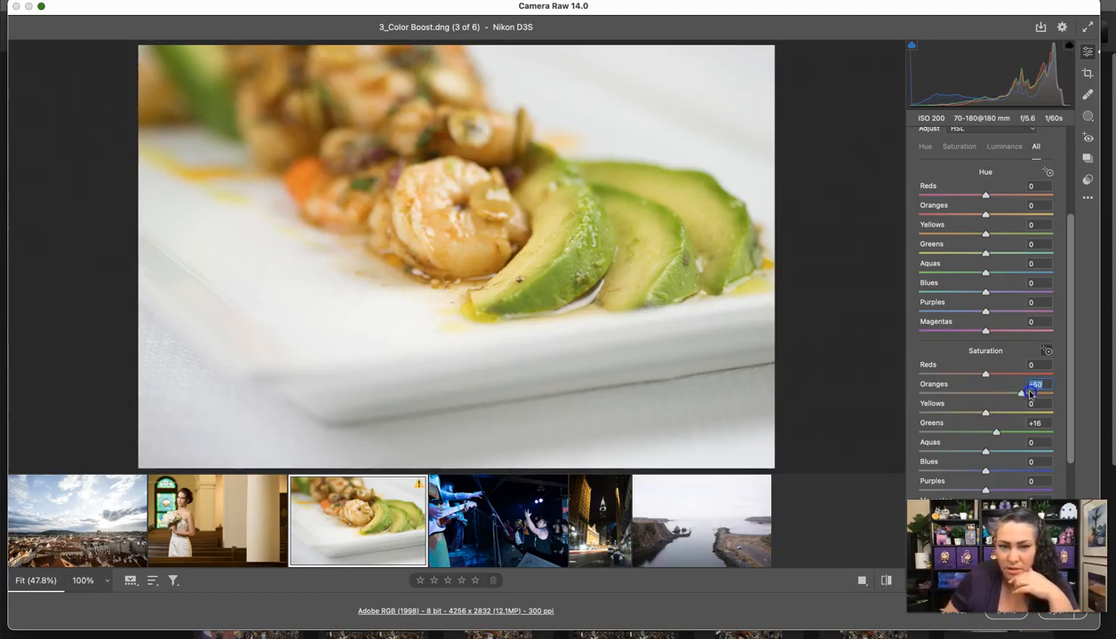
Step: Set the Oranges saturation to +46 and the Oranges hue to -36, and compare the food photo with its original
{"action": "mouse_move", "coordinate": [1043, 392]}
{"action": "left_mouse_down"}
{"action": "mouse_move", "coordinate": [983, 391]}
{"action": "mouse_move", "coordinate": [1044, 396]}
{"action": "left_mouse_up"}
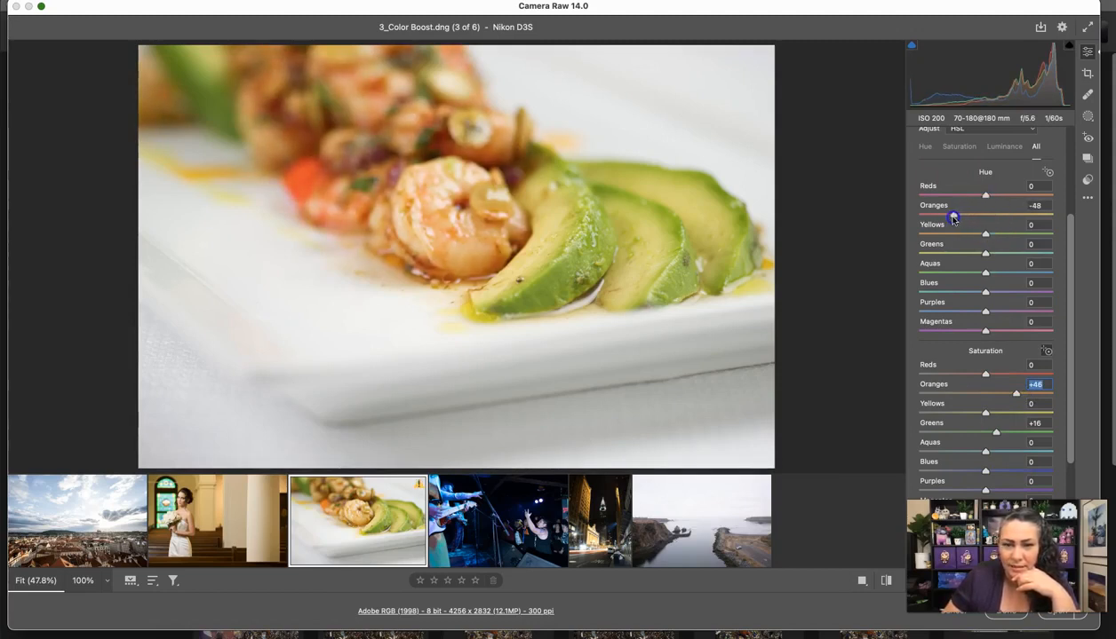
{"action": "left_click_drag", "start_coordinate": [960, 216], "coordinate": [962, 216]}
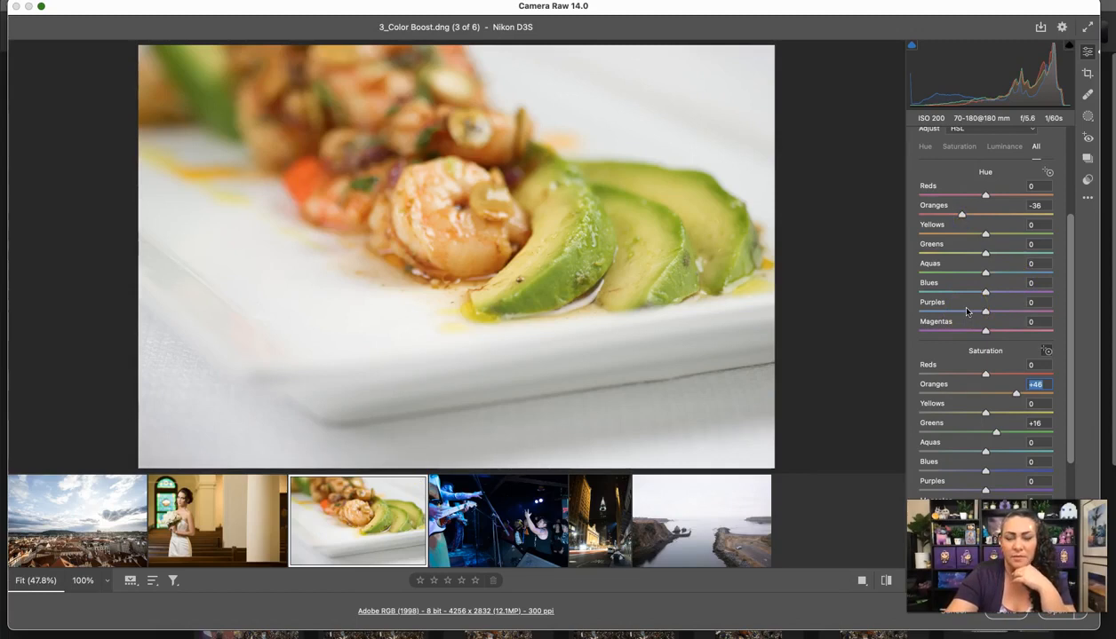
{"action": "key", "text": "backslash"}
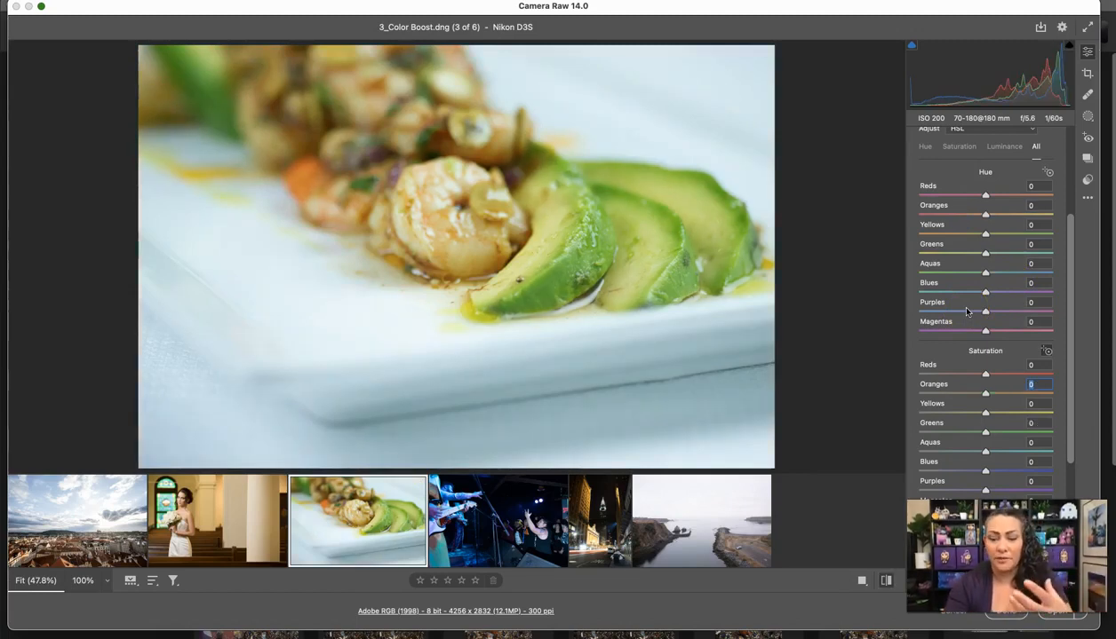
{"action": "key", "text": "backslash"}
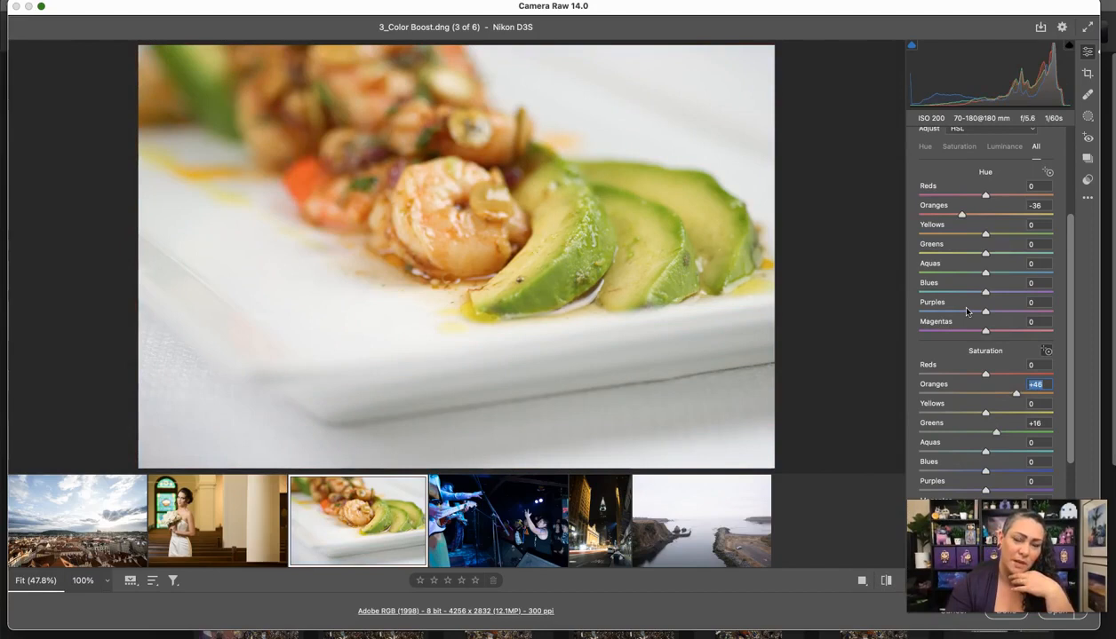
{"action": "key", "text": "backslash"}
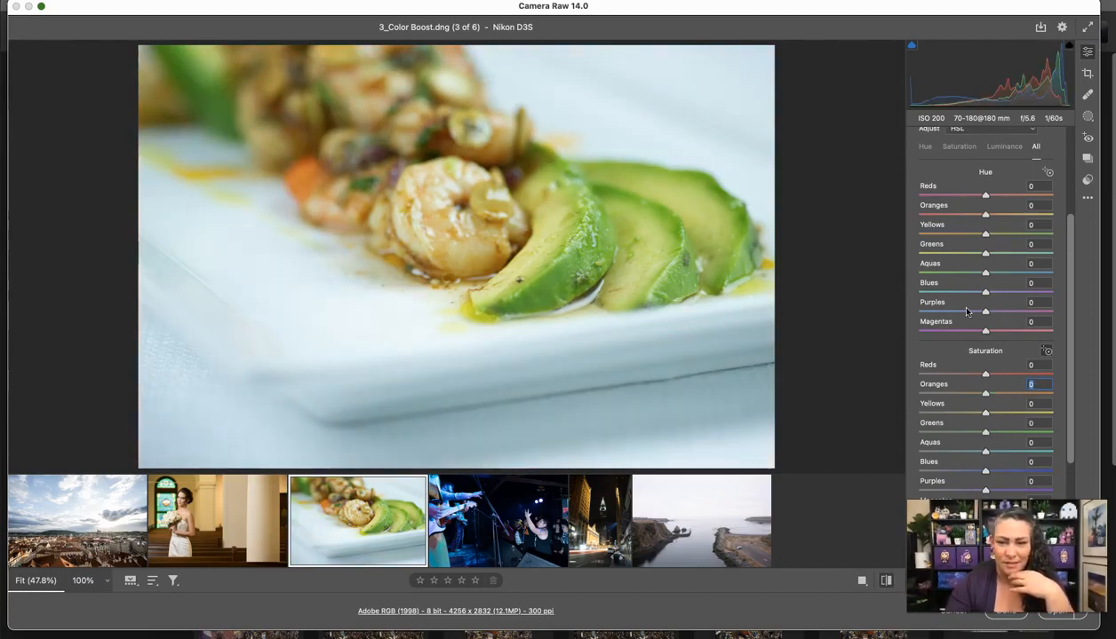
{"action": "key", "text": "backslash"}
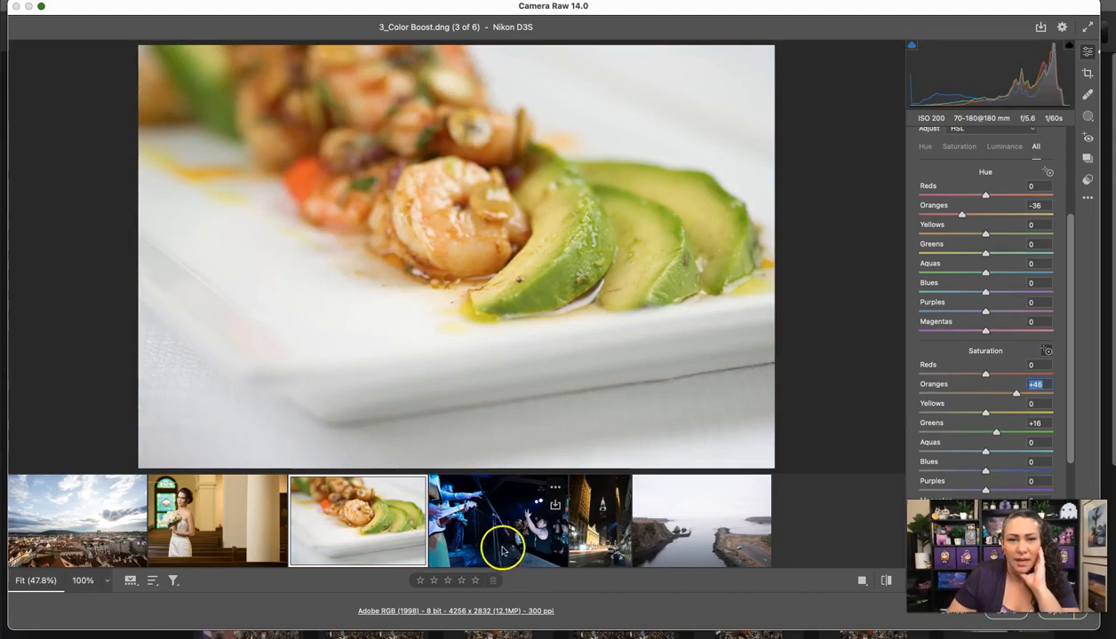
Step: Switch to 5_ReduceNoise.NEF and collapse the Color Mixer section
{"action": "left_click", "coordinate": [541, 555]}
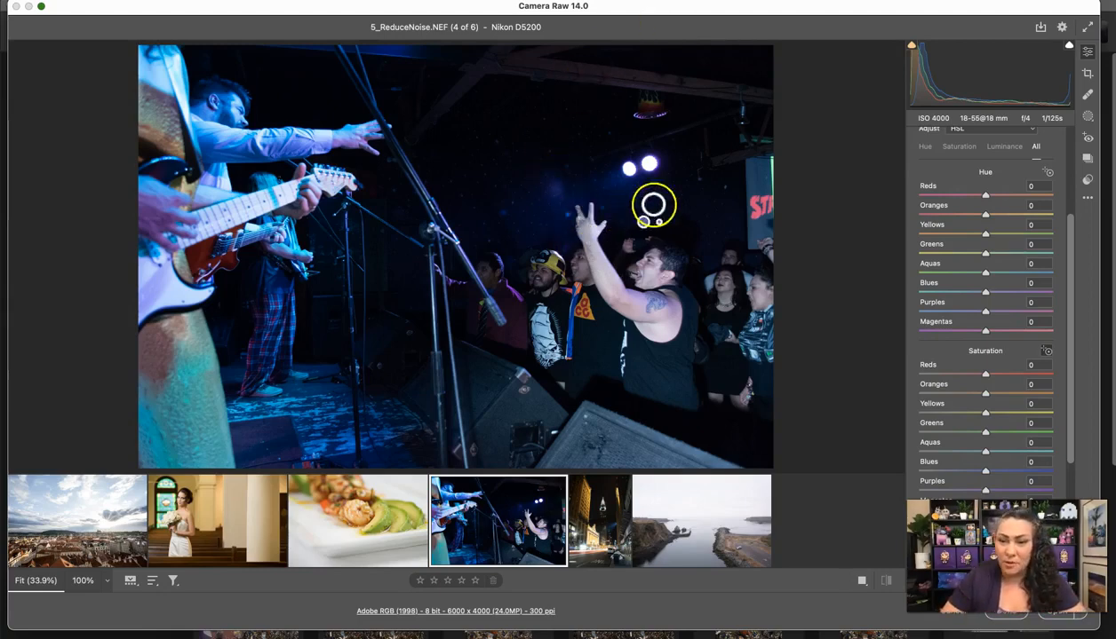
{"action": "scroll", "coordinate": [1069, 256], "scroll_direction": "up", "scroll_amount": 10}
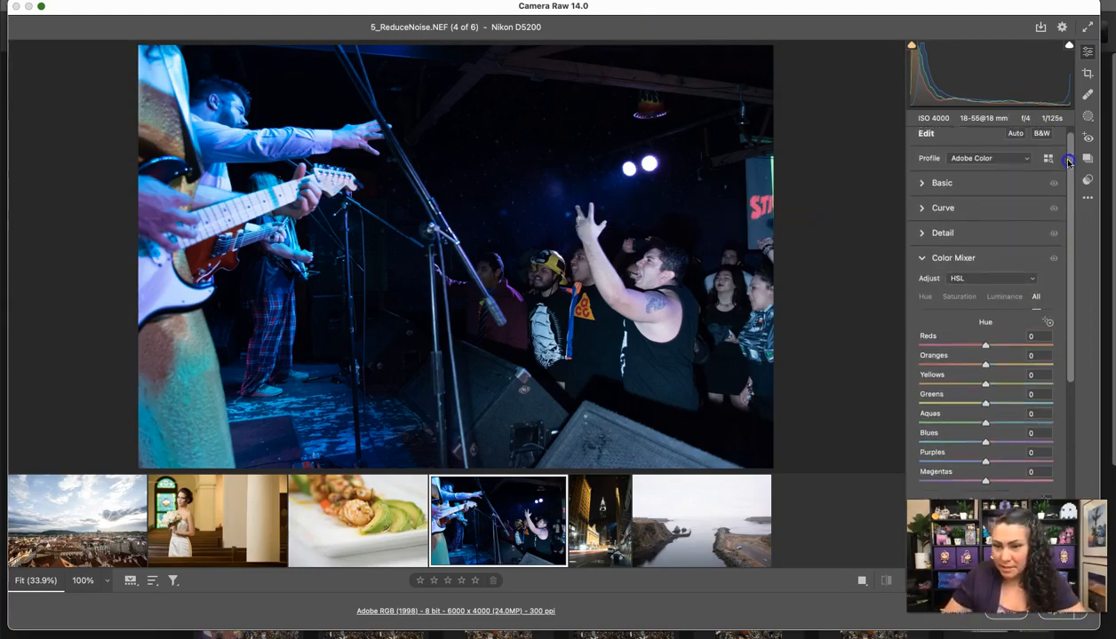
{"action": "left_click", "coordinate": [922, 264]}
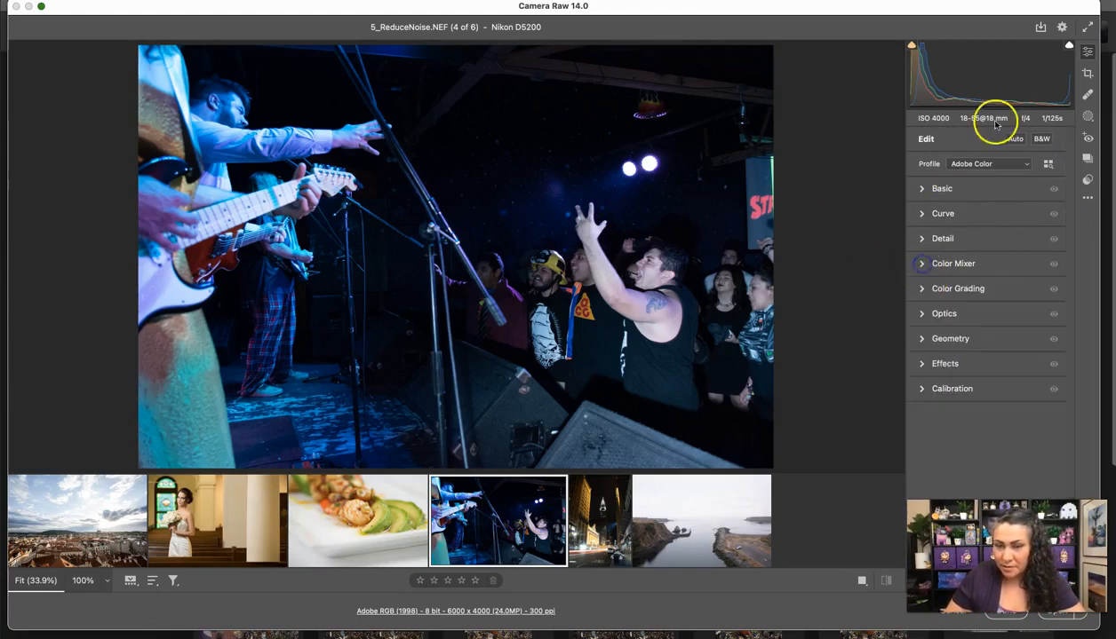
Step: Examine the noise in the concert photo's dark background and on the face behind the microphone stand at 400% zoom
{"action": "left_click", "coordinate": [921, 188]}
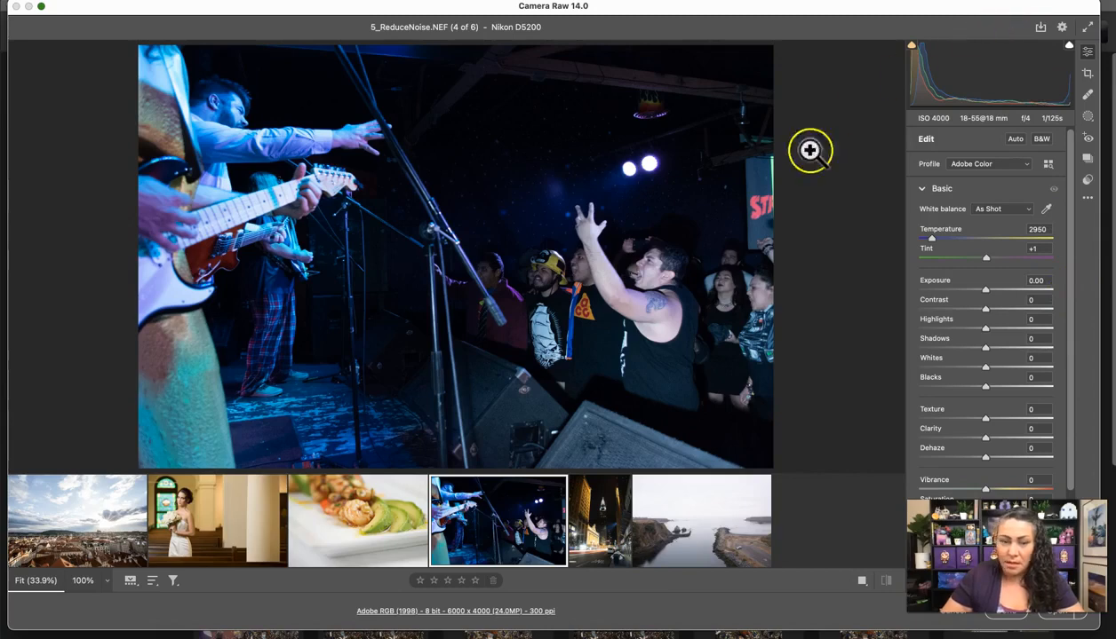
{"action": "left_click", "coordinate": [551, 188]}
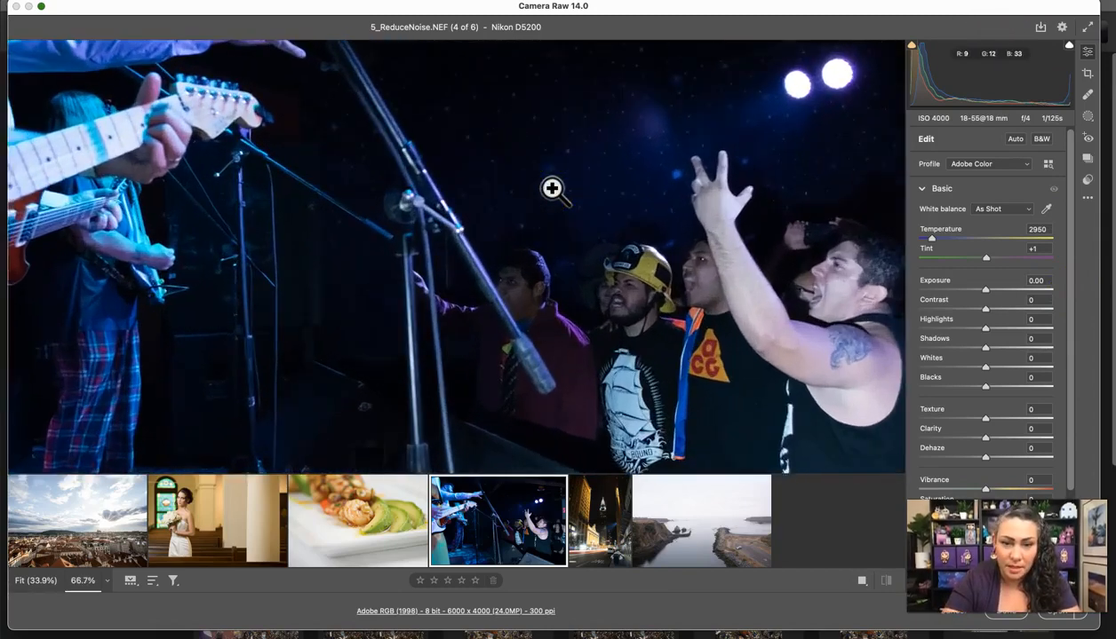
{"action": "left_click", "coordinate": [551, 189]}
{"action": "left_click", "coordinate": [552, 189]}
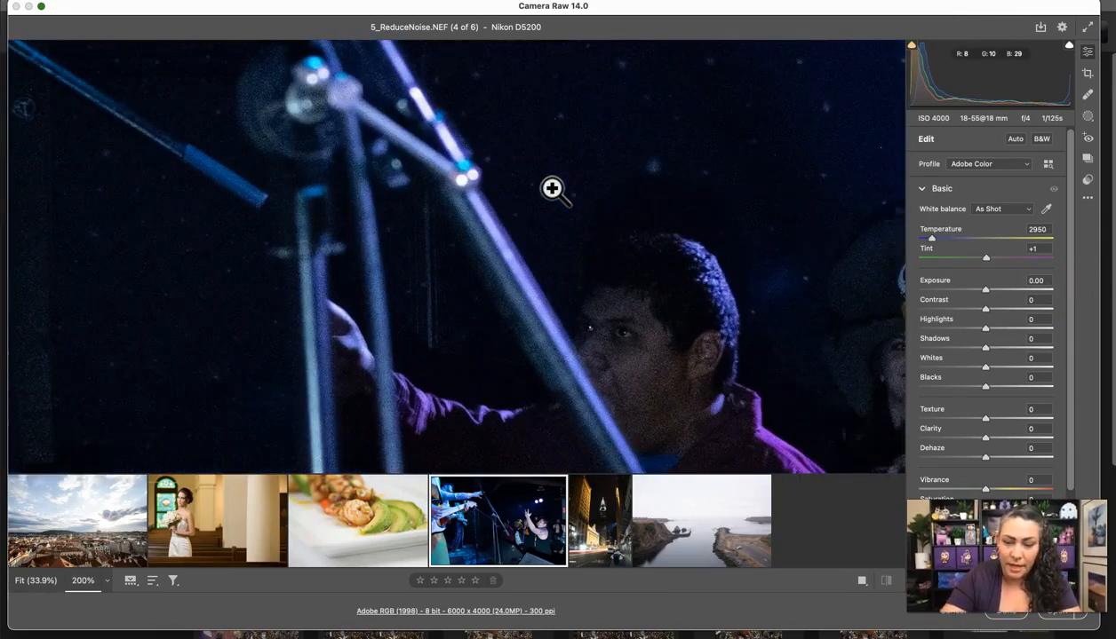
{"action": "left_click", "coordinate": [551, 188]}
{"action": "left_click", "coordinate": [551, 189]}
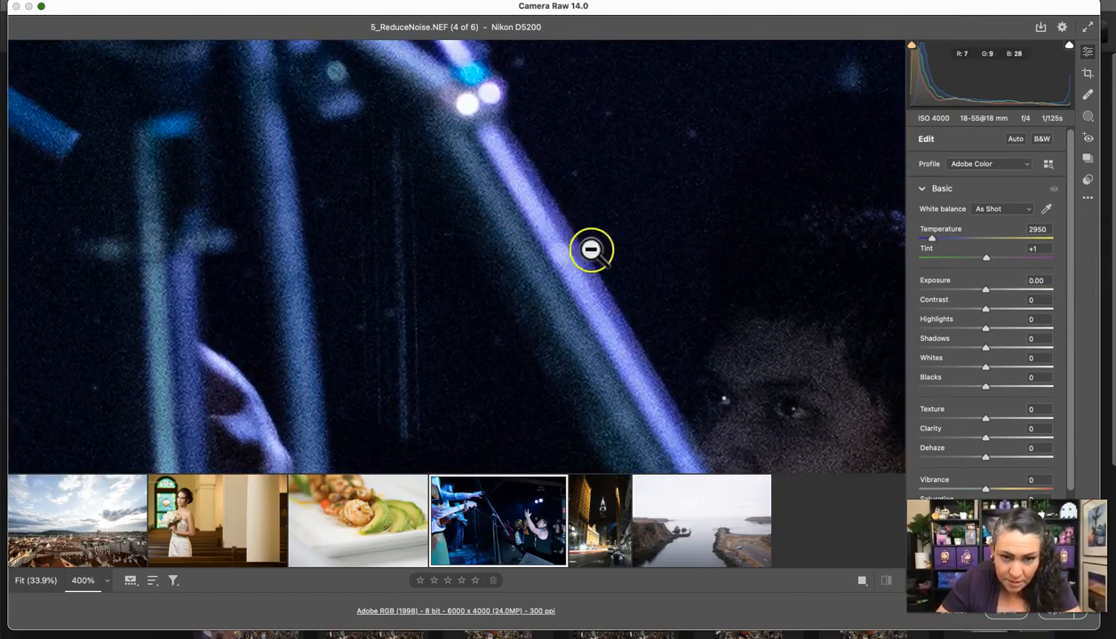
{"action": "left_click_drag", "start_coordinate": [817, 307], "coordinate": [621, 181]}
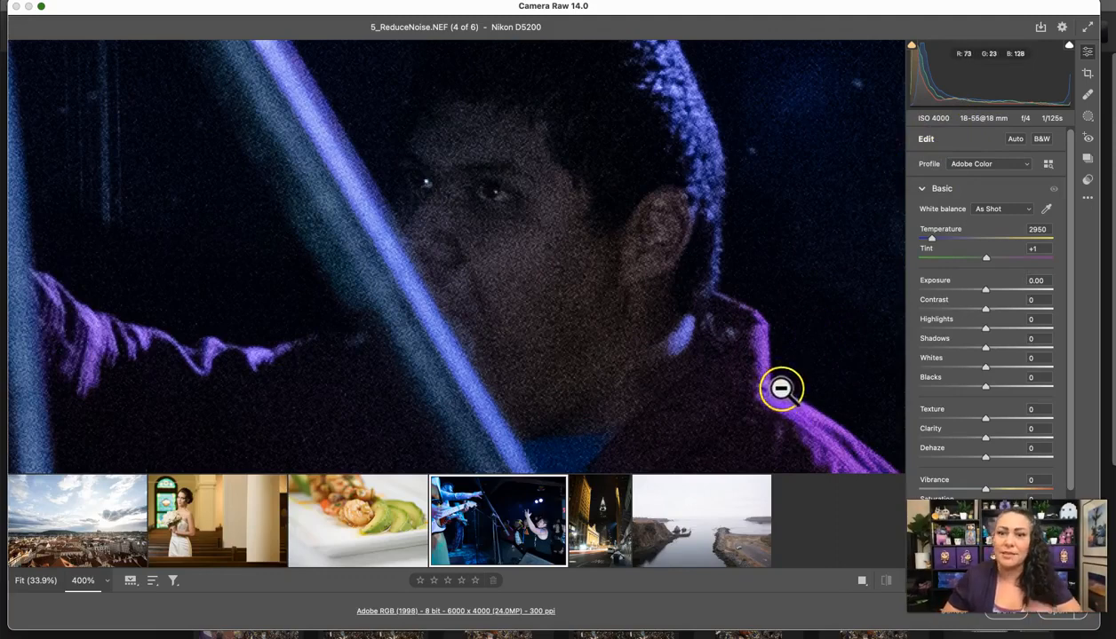
{"action": "left_click_drag", "start_coordinate": [762, 171], "coordinate": [526, 344]}
{"action": "left_click_drag", "start_coordinate": [719, 186], "coordinate": [590, 368]}
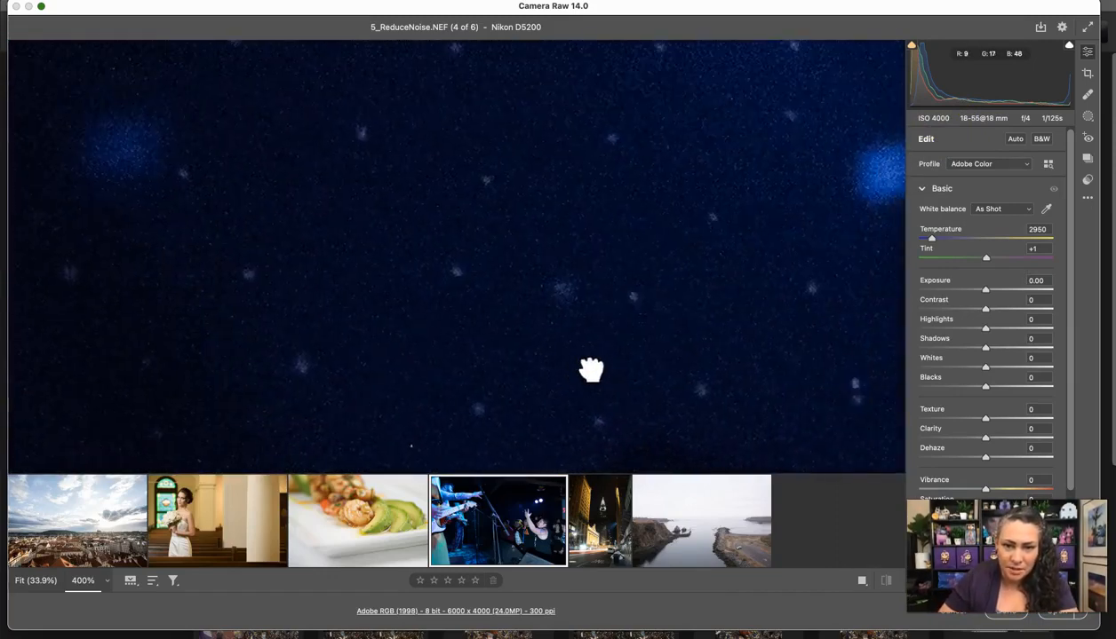
{"action": "left_click_drag", "start_coordinate": [670, 174], "coordinate": [645, 216]}
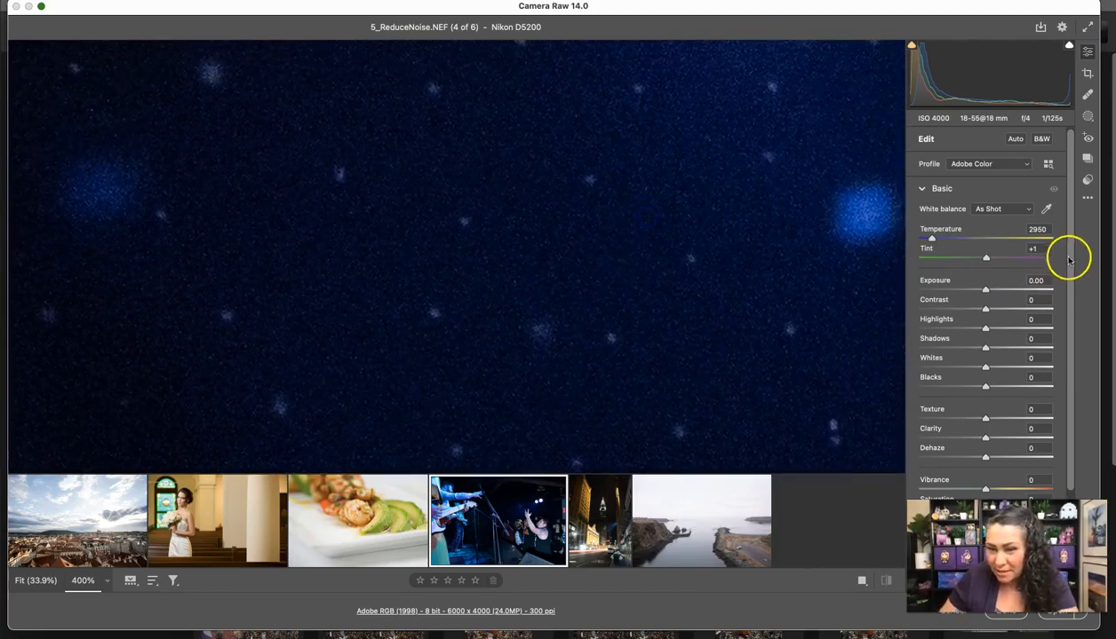
Step: Examine the noise on the raised hand and on the face and shoulder tattoo of the man in the tank top
{"action": "left_click_drag", "start_coordinate": [1071, 262], "coordinate": [1067, 415]}
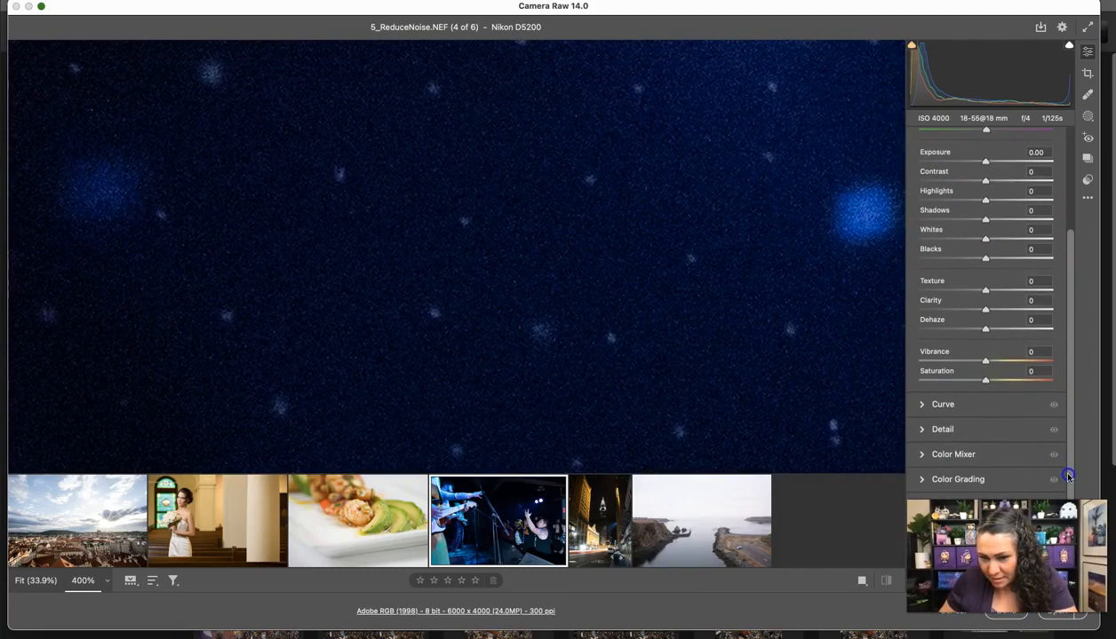
{"action": "left_click_drag", "start_coordinate": [1068, 479], "coordinate": [1042, 296]}
{"action": "left_click_drag", "start_coordinate": [705, 159], "coordinate": [540, 269]}
{"action": "left_click_drag", "start_coordinate": [758, 254], "coordinate": [523, 90]}
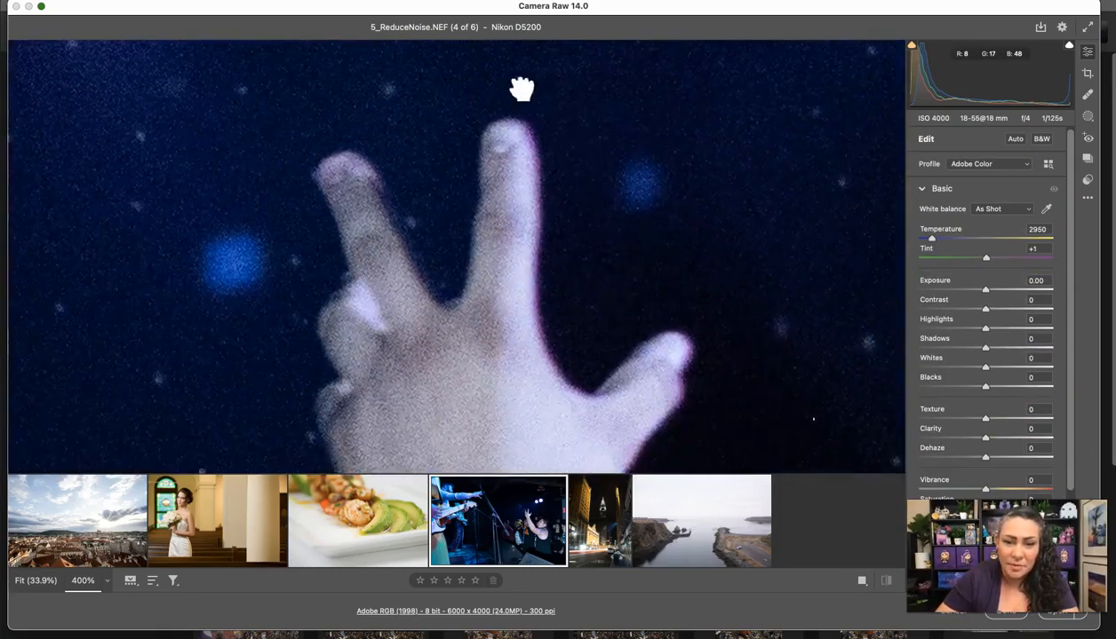
{"action": "left_click_drag", "start_coordinate": [629, 324], "coordinate": [646, 282]}
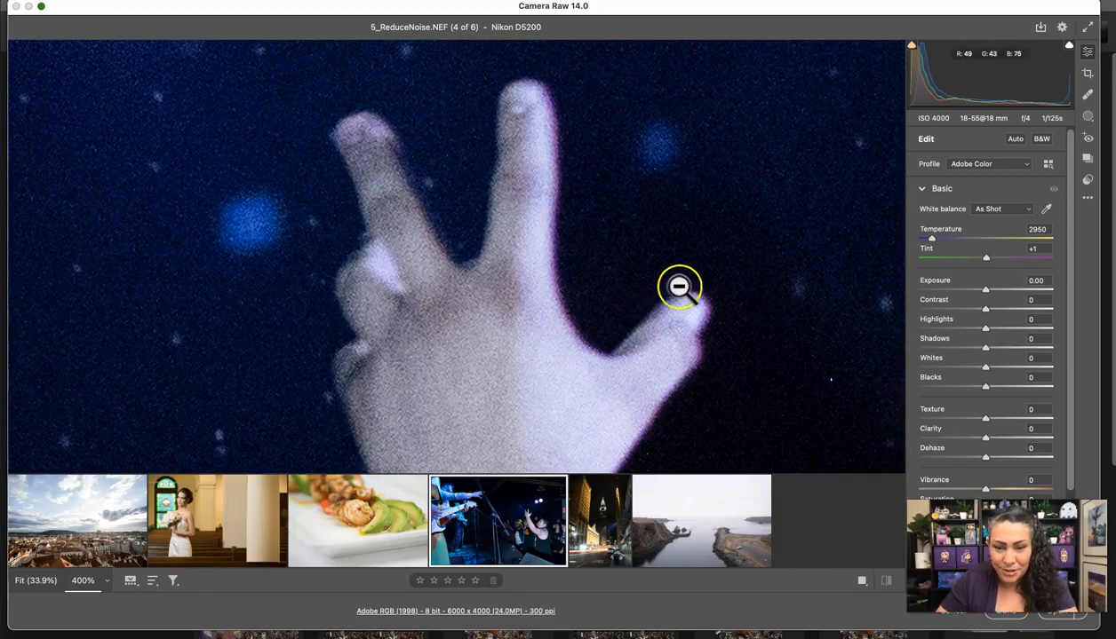
{"action": "left_click_drag", "start_coordinate": [721, 303], "coordinate": [608, 69]}
{"action": "left_click_drag", "start_coordinate": [660, 279], "coordinate": [694, 32]}
{"action": "left_click_drag", "start_coordinate": [666, 366], "coordinate": [324, 238]}
{"action": "left_click_drag", "start_coordinate": [752, 288], "coordinate": [528, 99]}
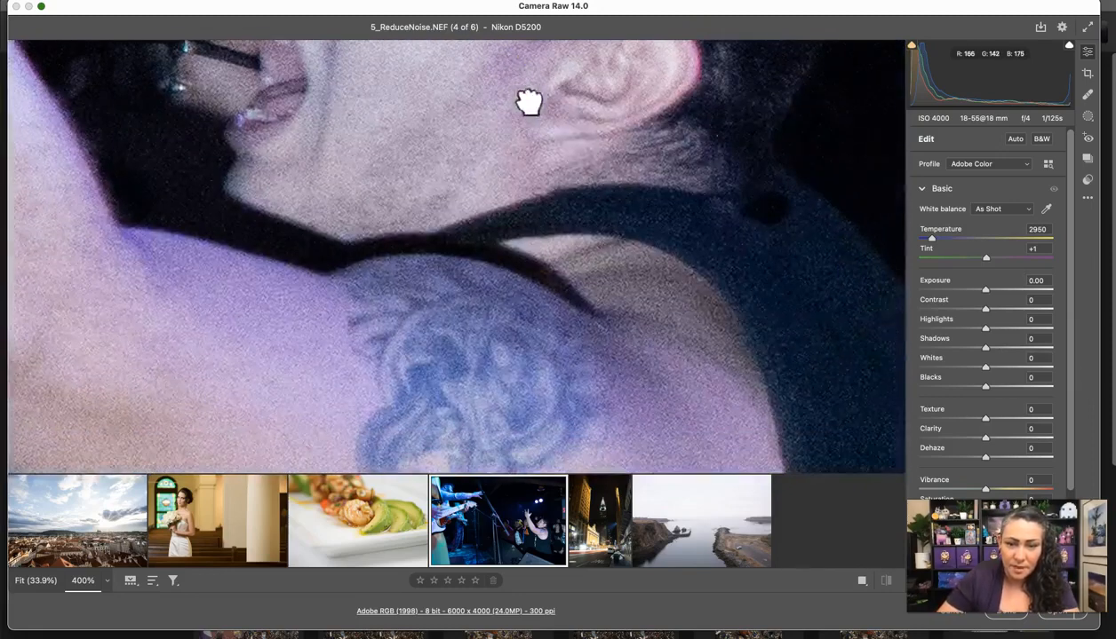
{"action": "left_click_drag", "start_coordinate": [702, 235], "coordinate": [688, 178]}
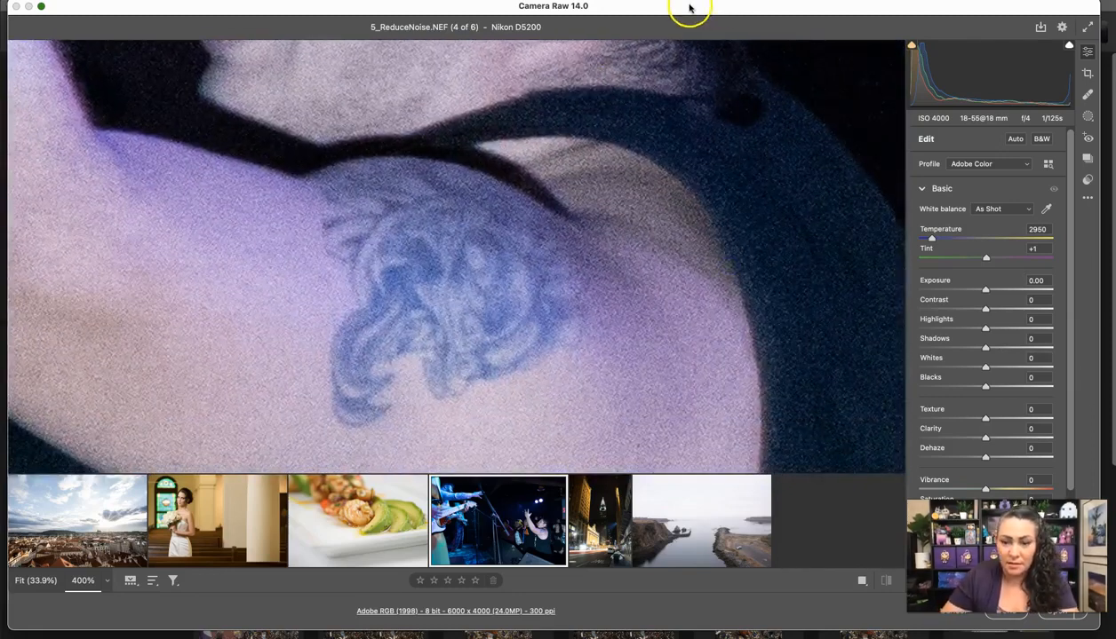
{"action": "left_click_drag", "start_coordinate": [689, 8], "coordinate": [704, 8]}
{"action": "left_click_drag", "start_coordinate": [197, 7], "coordinate": [243, 7]}
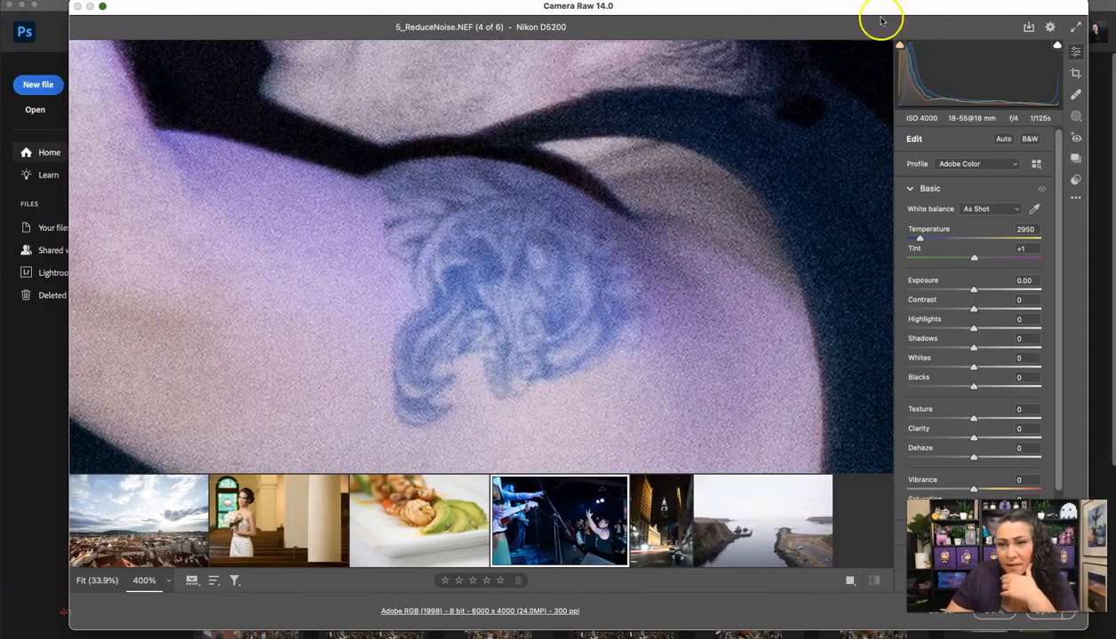
{"action": "mouse_move", "coordinate": [876, 5]}
{"action": "left_mouse_down"}
{"action": "mouse_move", "coordinate": [862, 174]}
{"action": "mouse_move", "coordinate": [899, 548]}
{"action": "mouse_move", "coordinate": [860, 8]}
{"action": "left_mouse_up"}
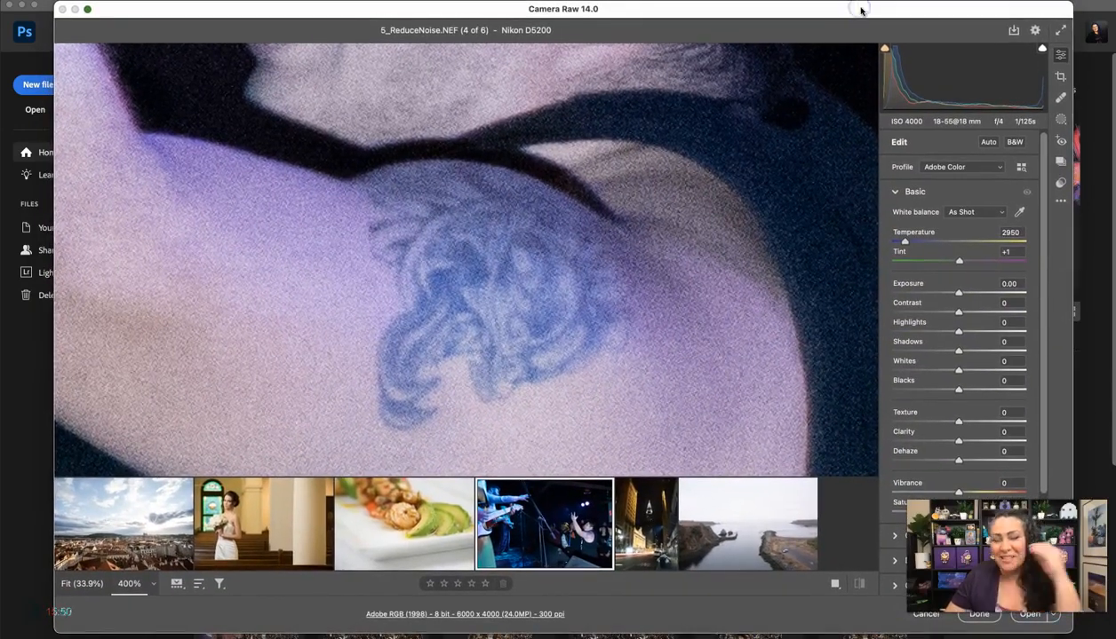
Step: Expand the Detail settings and set Color Noise Reduction to 0 with the tattooed shoulder in view
{"action": "left_click_drag", "start_coordinate": [1041, 292], "coordinate": [1044, 403]}
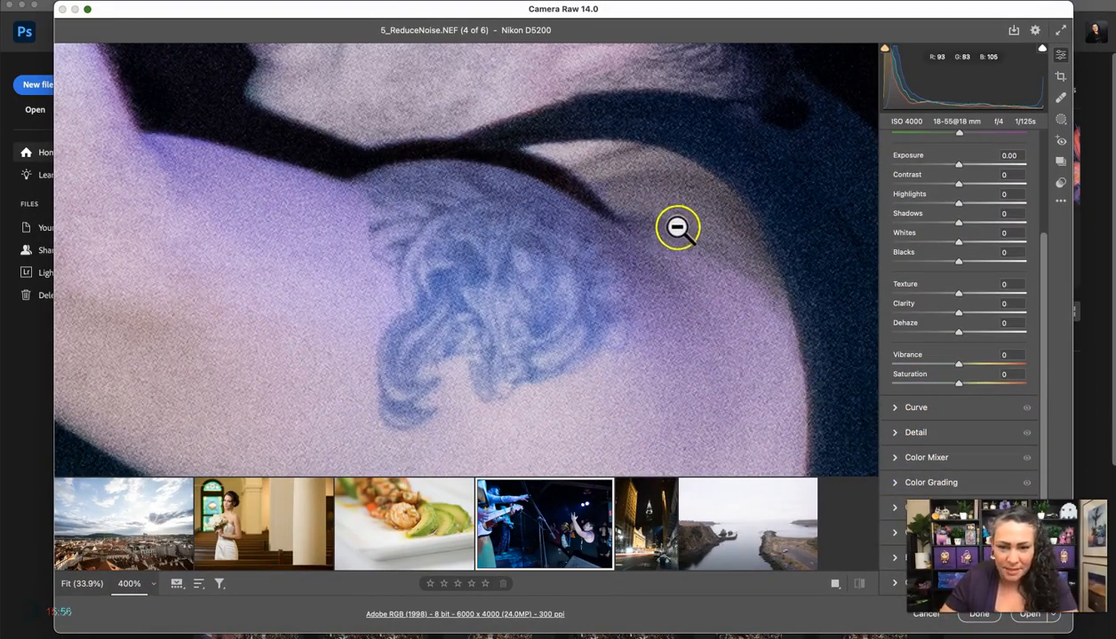
{"action": "left_click_drag", "start_coordinate": [692, 202], "coordinate": [317, 252]}
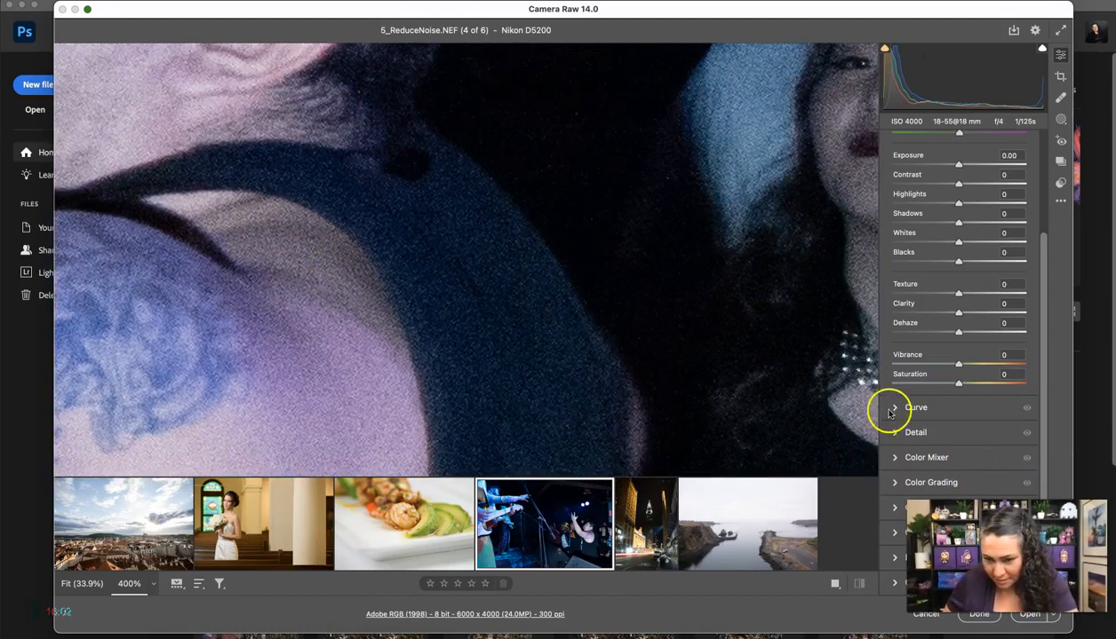
{"action": "left_click", "coordinate": [913, 433]}
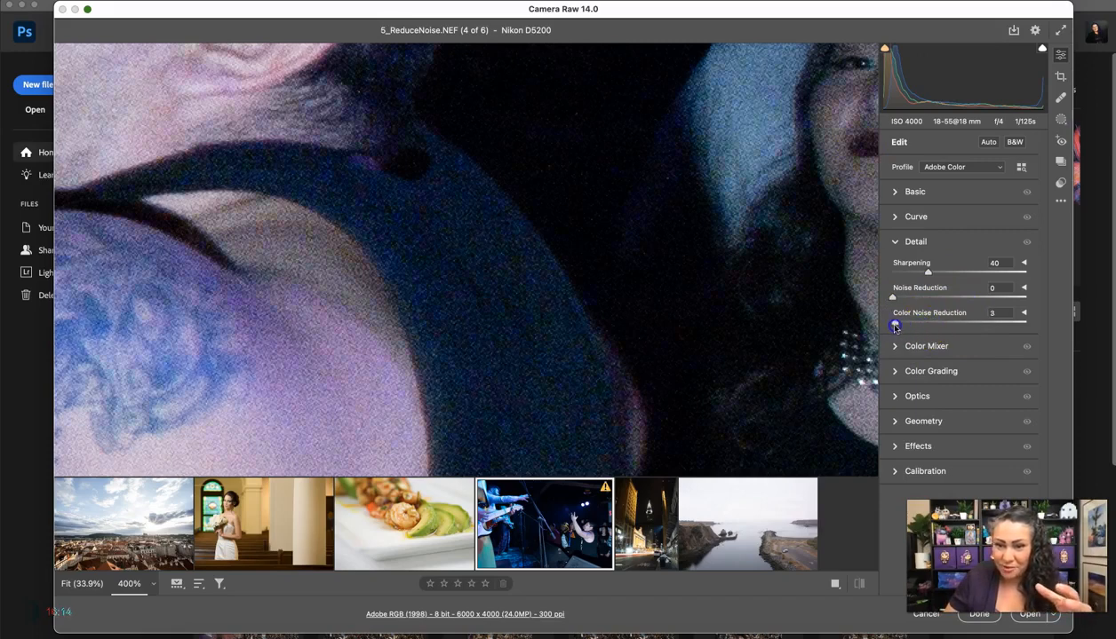
{"action": "left_click_drag", "start_coordinate": [347, 355], "coordinate": [578, 241]}
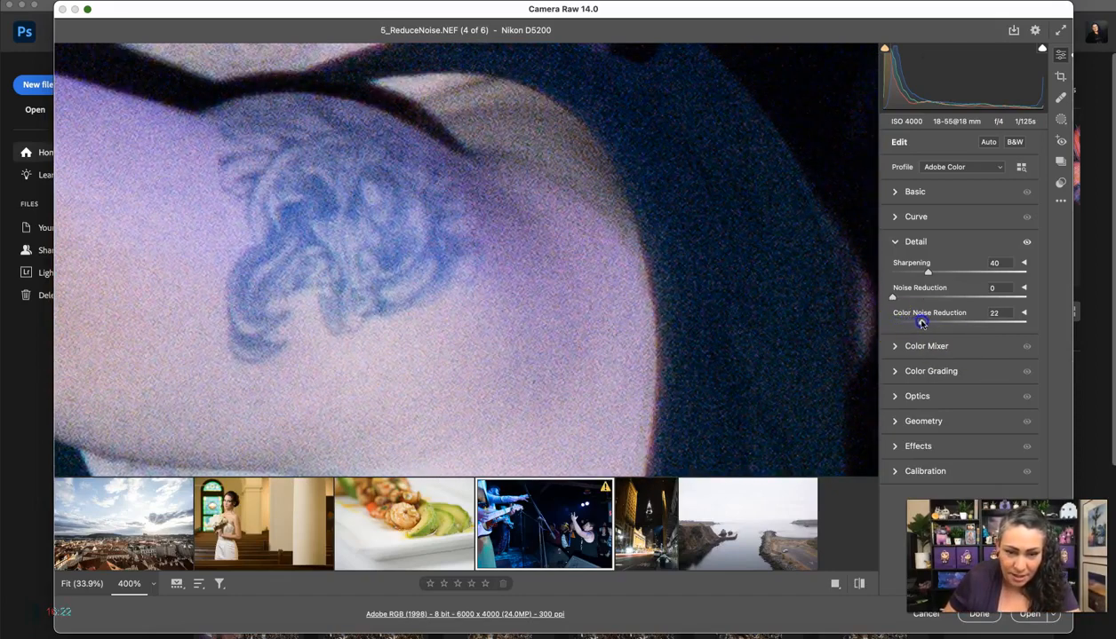
{"action": "left_click_drag", "start_coordinate": [894, 327], "coordinate": [848, 329]}
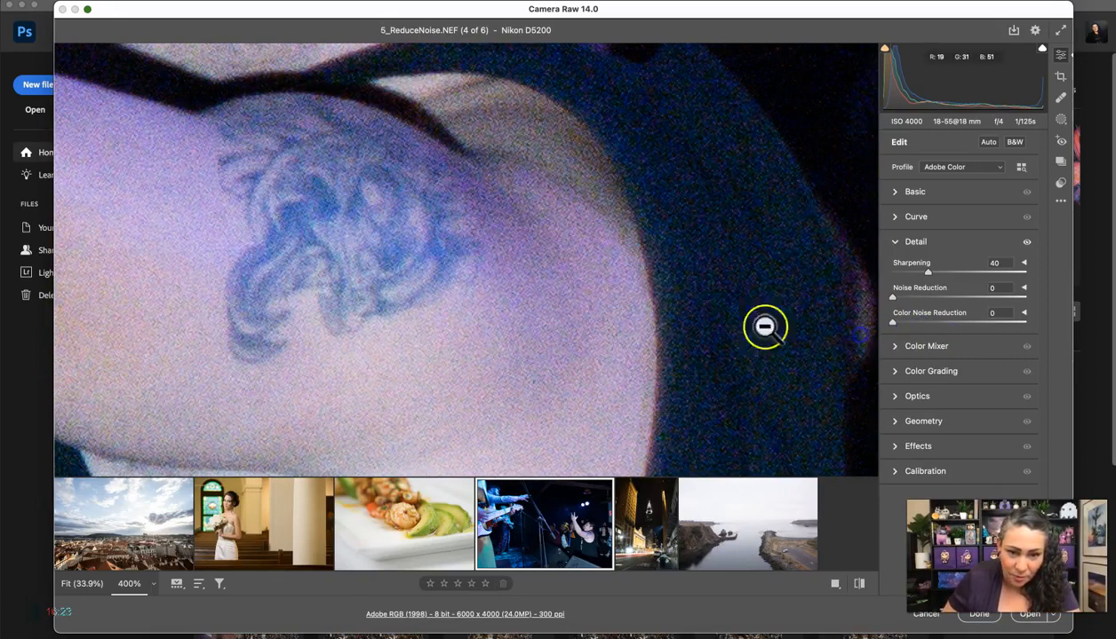
Step: Inspect the colored specks in the black area beside the shoulder at extreme magnification and set Color Noise Reduction to 17
{"action": "left_click", "coordinate": [523, 291]}
{"action": "left_click", "coordinate": [689, 311]}
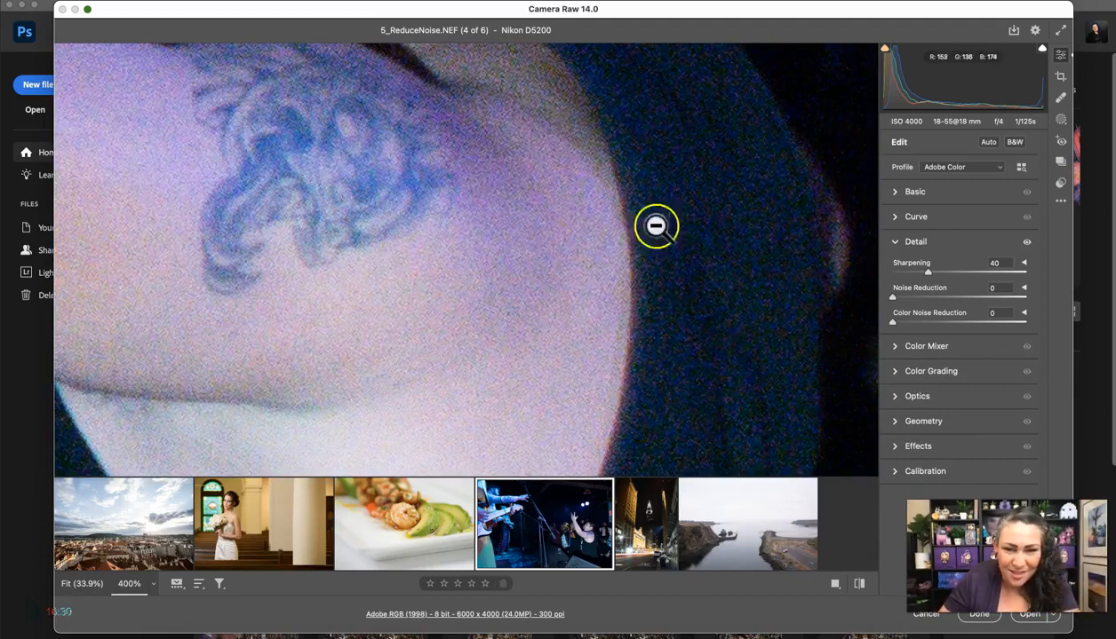
{"action": "left_click_drag", "start_coordinate": [740, 227], "coordinate": [592, 388]}
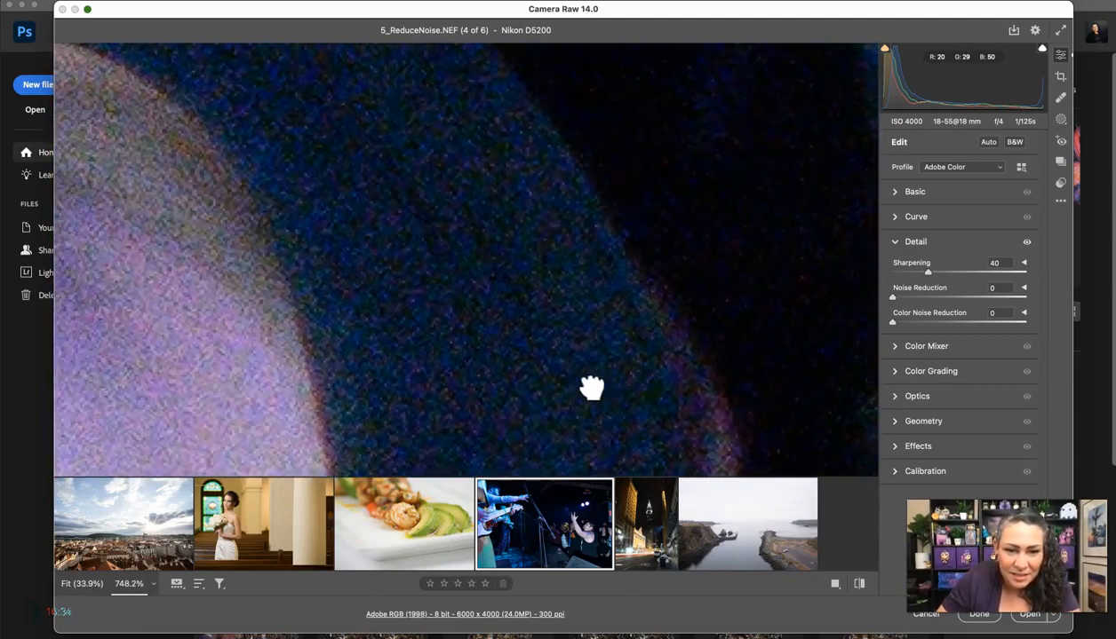
{"action": "left_click_drag", "start_coordinate": [540, 229], "coordinate": [655, 282]}
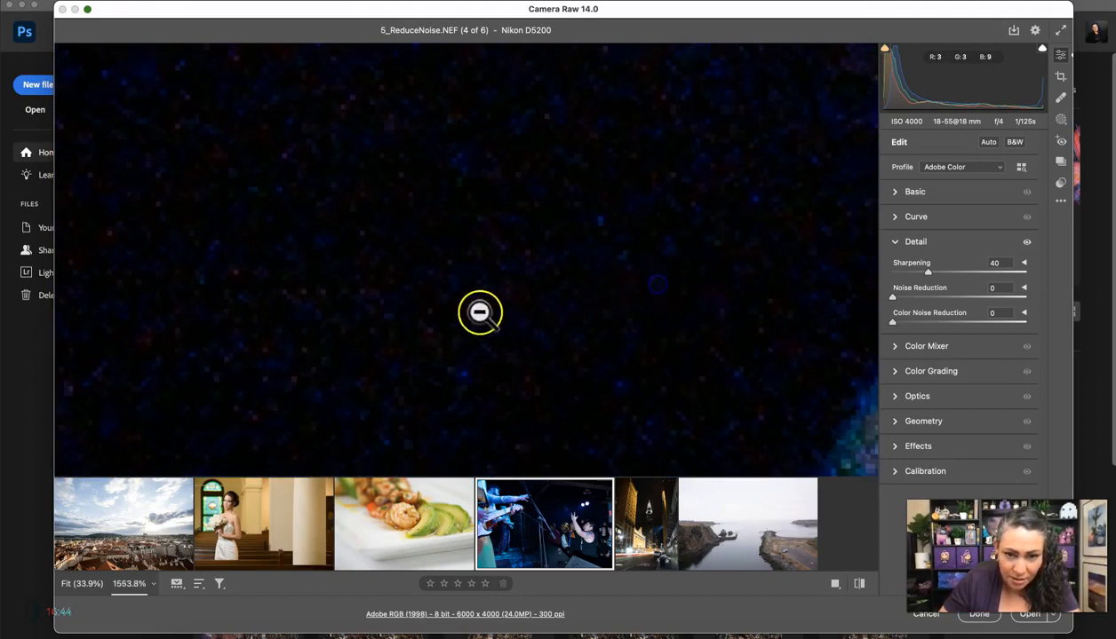
{"action": "left_click_drag", "start_coordinate": [584, 194], "coordinate": [565, 381]}
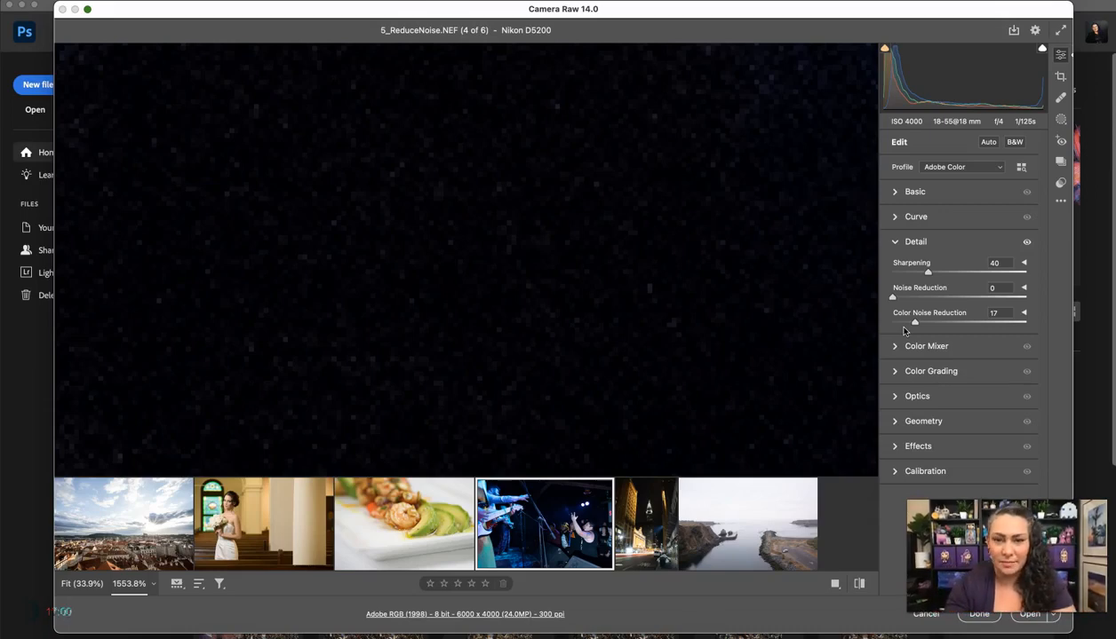
Step: Try Noise Reduction at 100 on the audience's faces, undo it, and set Noise Reduction to 20
{"action": "key", "text": "super+minus"}
{"action": "key", "text": "super+minus"}
{"action": "key", "text": "super+minus"}
{"action": "key", "text": "super+minus"}
{"action": "key", "text": "super+minus"}
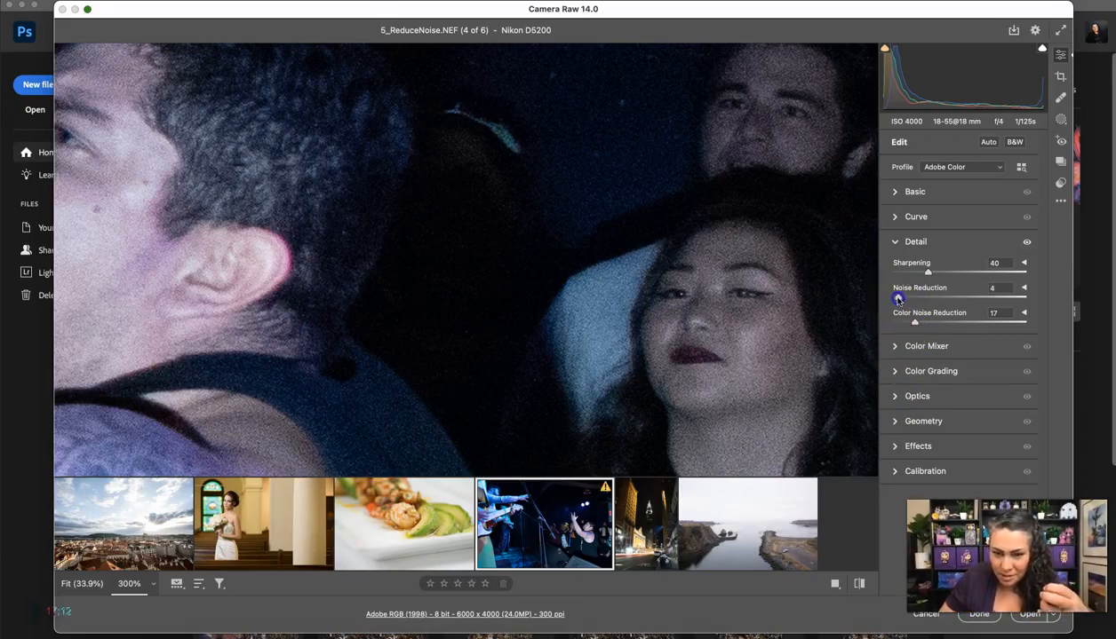
{"action": "left_click_drag", "start_coordinate": [972, 295], "coordinate": [1069, 294]}
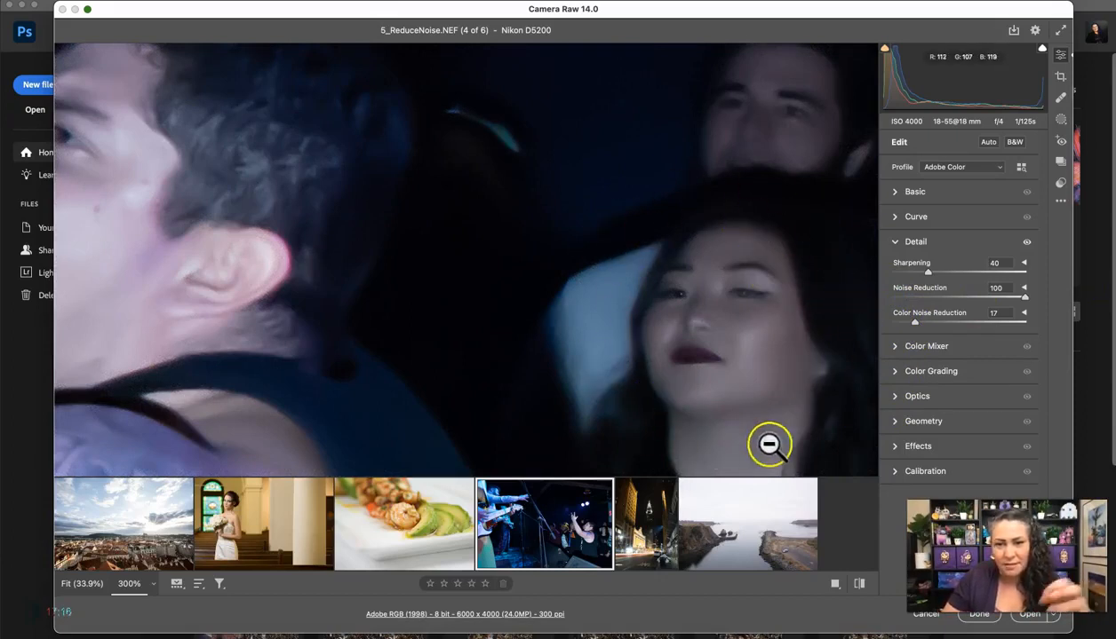
{"action": "key", "text": "super+z"}
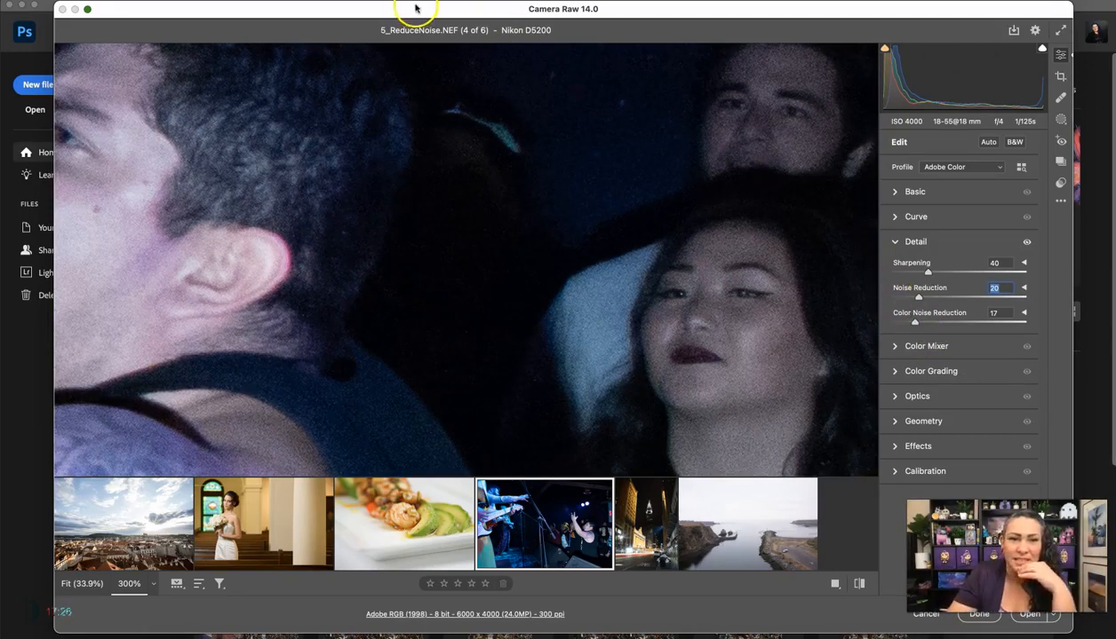
{"action": "mouse_move", "coordinate": [589, 10]}
{"action": "left_mouse_down"}
{"action": "mouse_move", "coordinate": [592, 29]}
{"action": "mouse_move", "coordinate": [617, 9]}
{"action": "mouse_move", "coordinate": [602, 6]}
{"action": "left_mouse_up"}
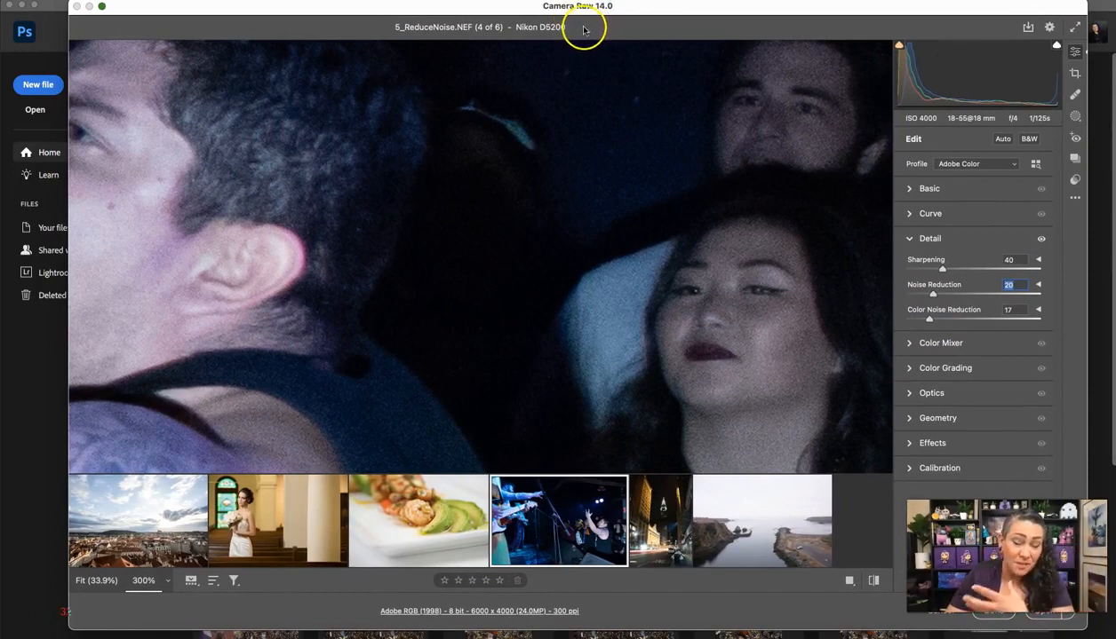
Step: View the whole concert photo, look briefly at 6_LensProblems_and_Fringing.NEF, and return to 5_ReduceNoise.NEF
{"action": "left_click", "coordinate": [791, 349], "text": "alt"}
{"action": "left_click", "coordinate": [791, 350], "text": "alt"}
{"action": "left_click", "coordinate": [792, 349], "text": "alt"}
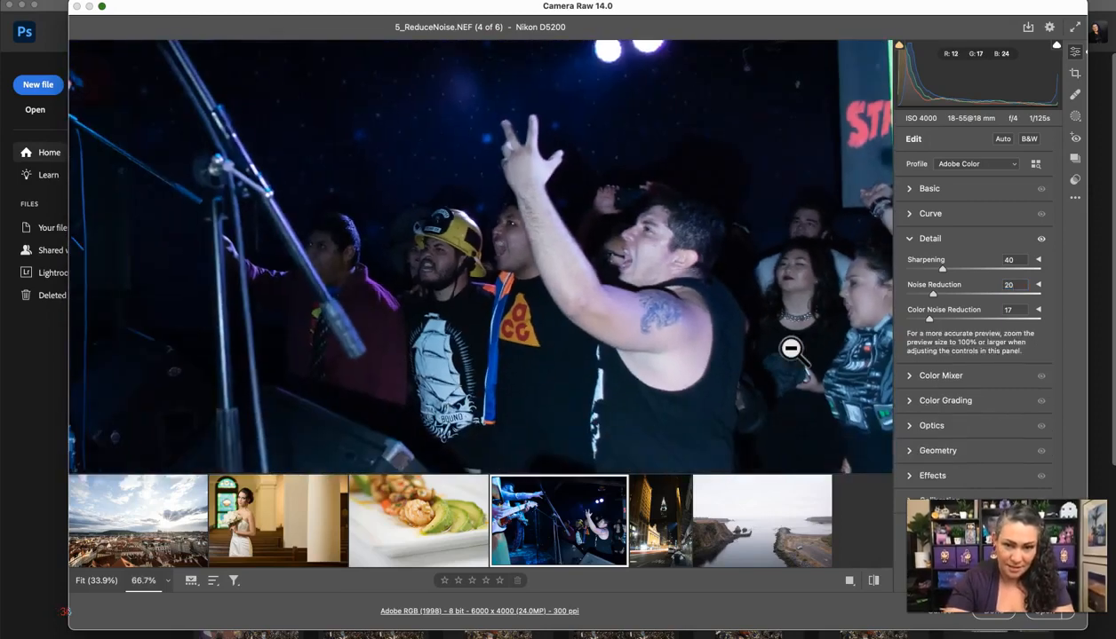
{"action": "left_click", "coordinate": [791, 349], "text": "alt"}
{"action": "left_click", "coordinate": [792, 349], "text": "alt"}
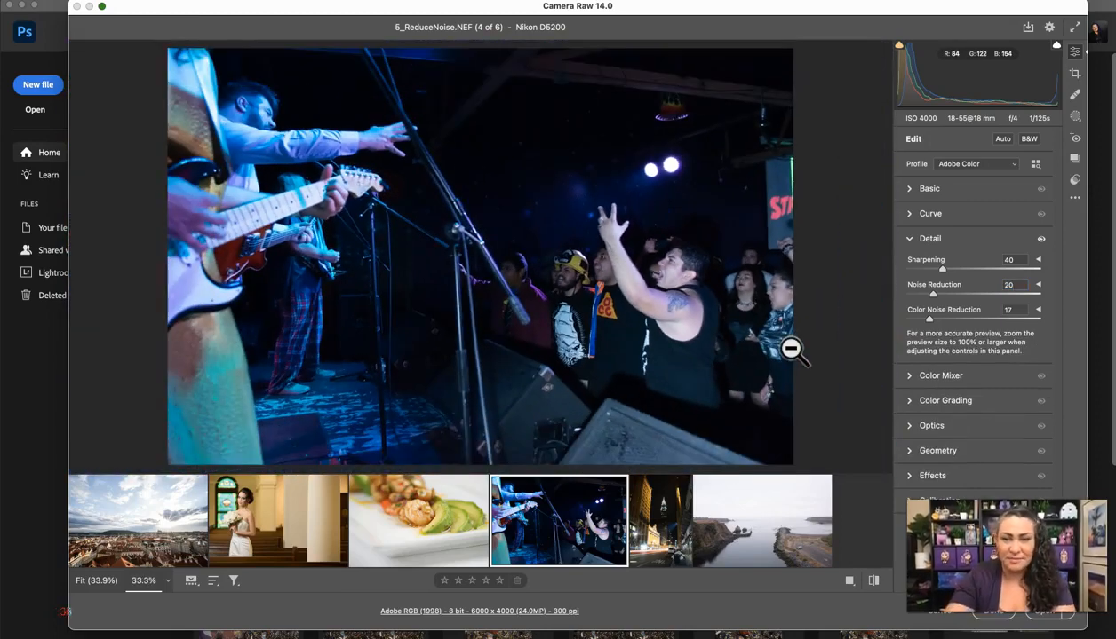
{"action": "left_click", "coordinate": [662, 539]}
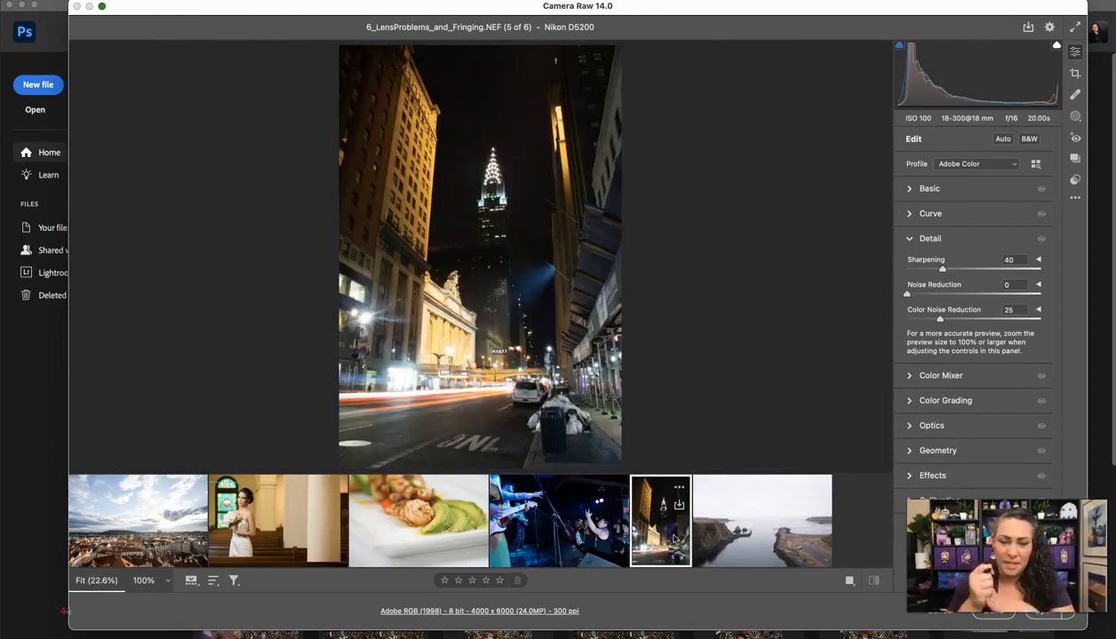
{"action": "left_click", "coordinate": [548, 511]}
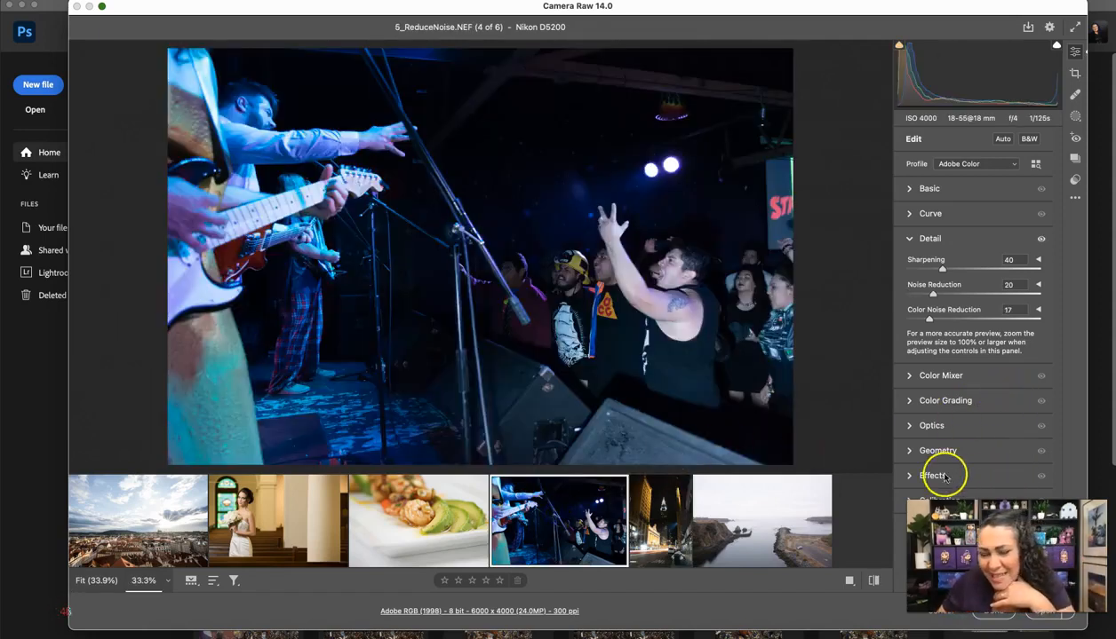
Step: Enable chromatic aberration removal and lens profile corrections for the concert photo, with the raised hand's fringed edges in close view
{"action": "left_click", "coordinate": [622, 226]}
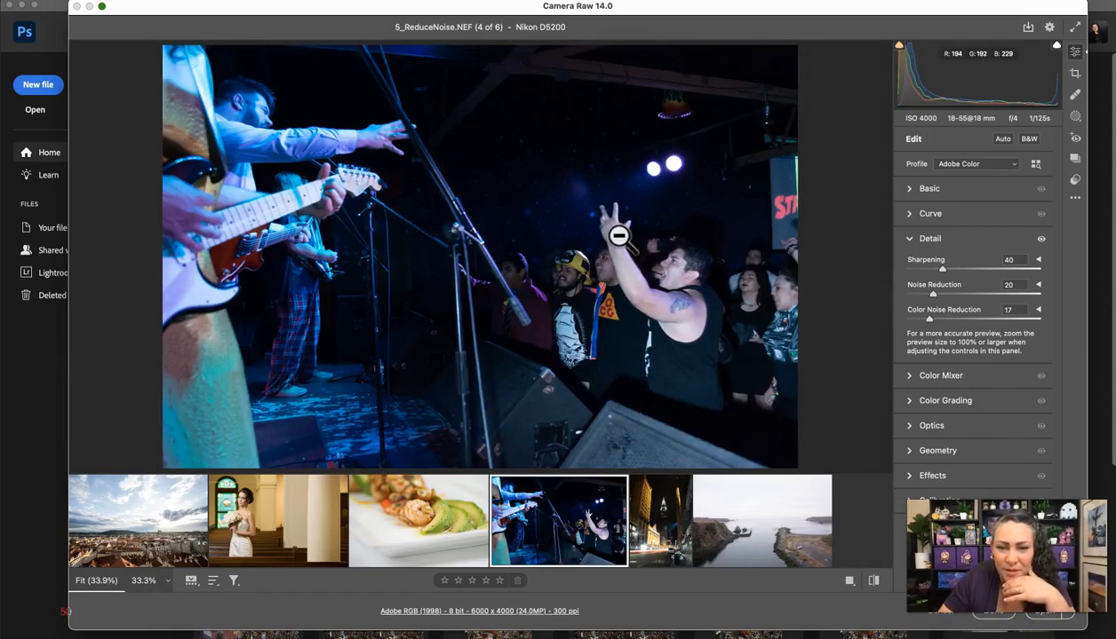
{"action": "left_click", "coordinate": [618, 235]}
{"action": "left_click_drag", "start_coordinate": [636, 220], "coordinate": [719, 203]}
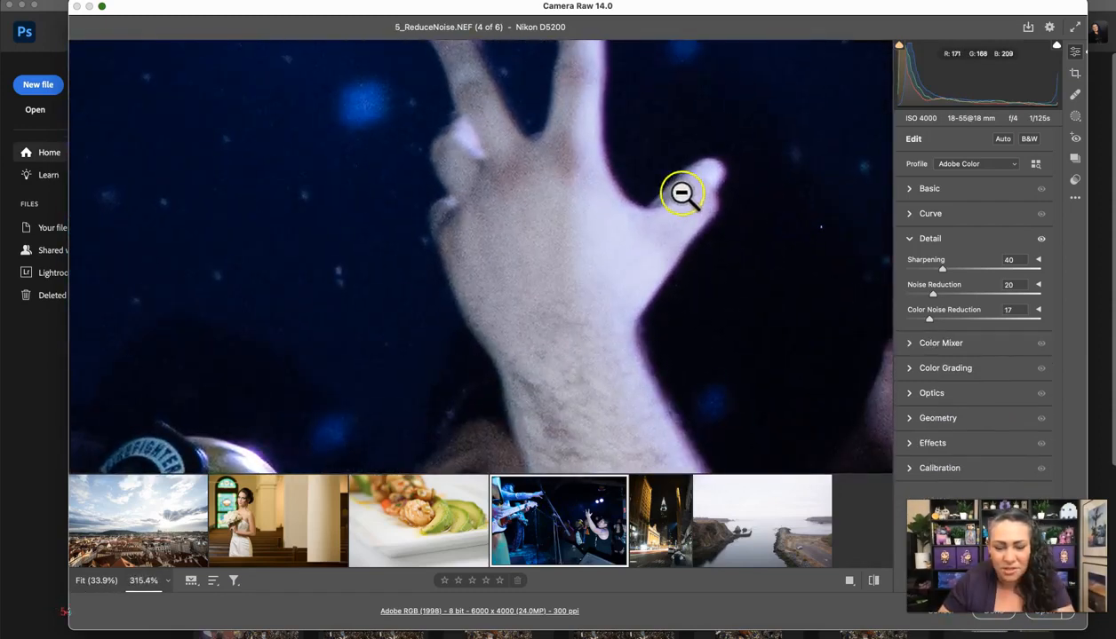
{"action": "left_click", "coordinate": [907, 397]}
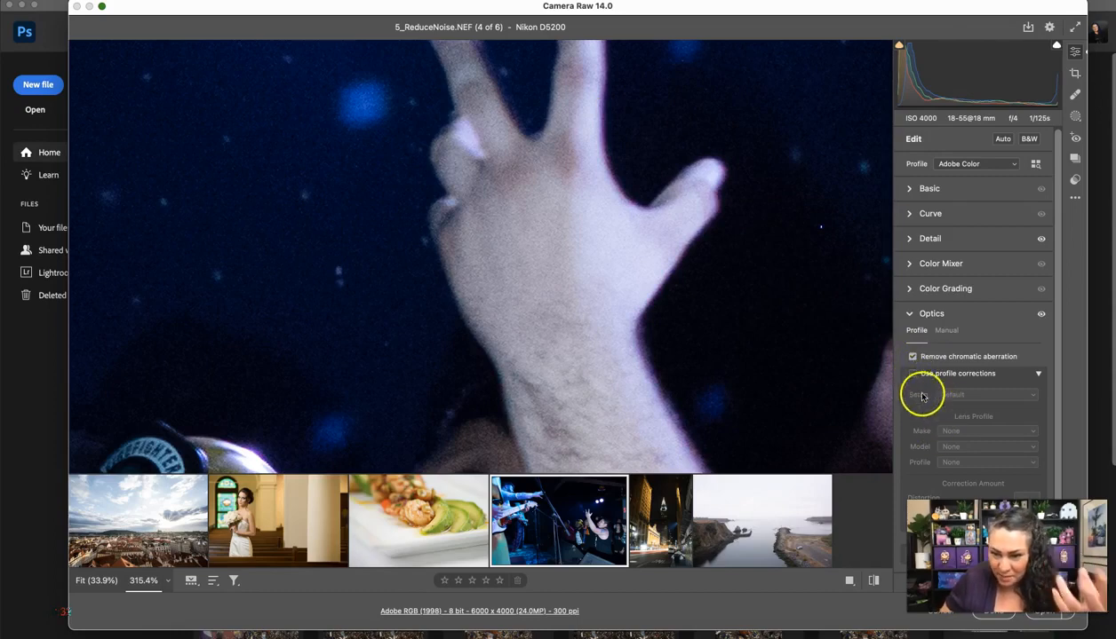
{"action": "left_click", "coordinate": [912, 375]}
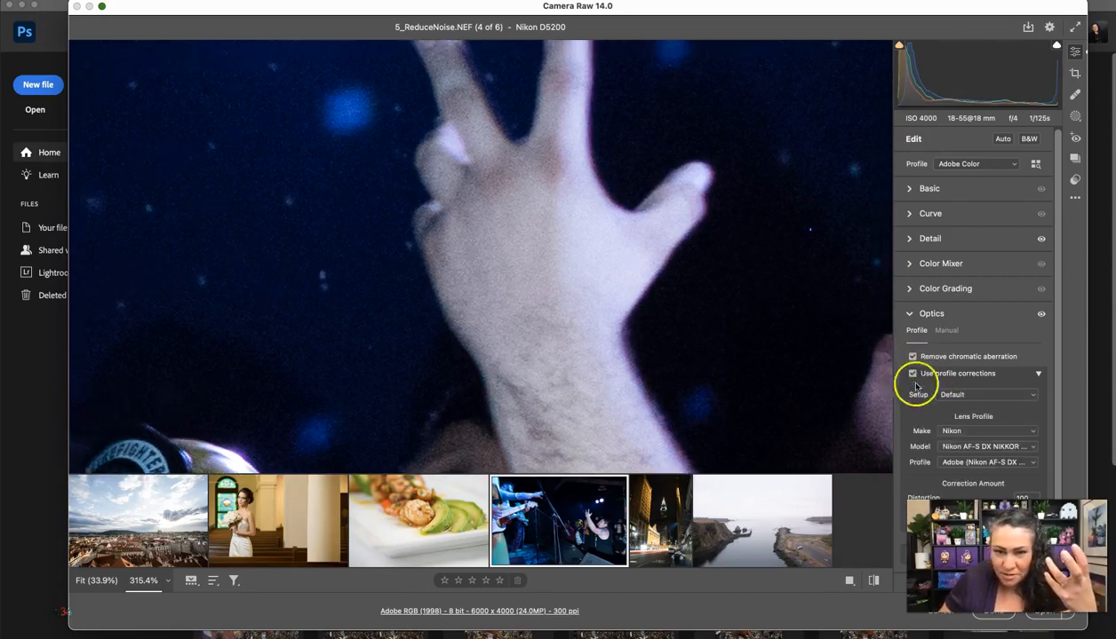
Step: Defringe the raised hand by sampling its purple edge to purple amount 3 and hue 24/64, with chromatic aberration removal enabled again
{"action": "left_click_drag", "start_coordinate": [1056, 400], "coordinate": [1060, 600]}
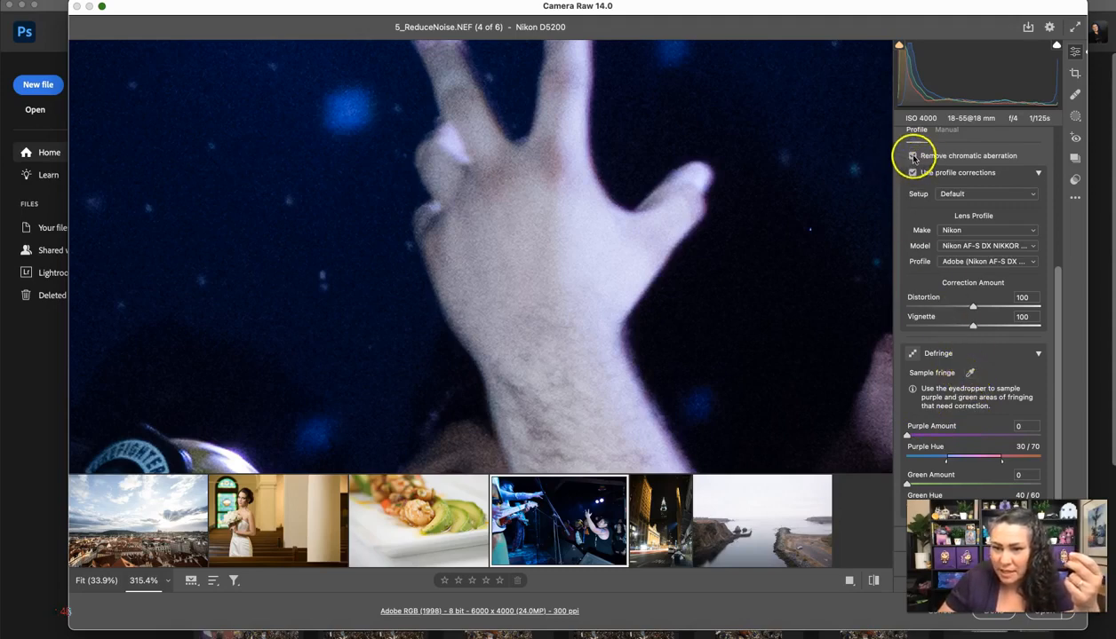
{"action": "left_click", "coordinate": [972, 374]}
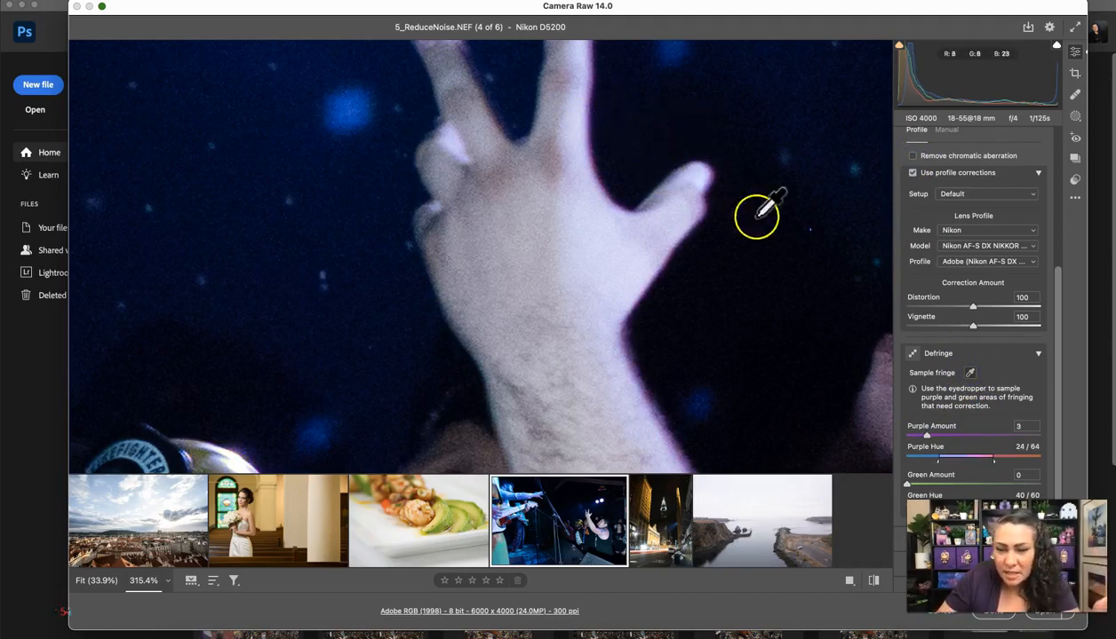
{"action": "left_click", "coordinate": [912, 157]}
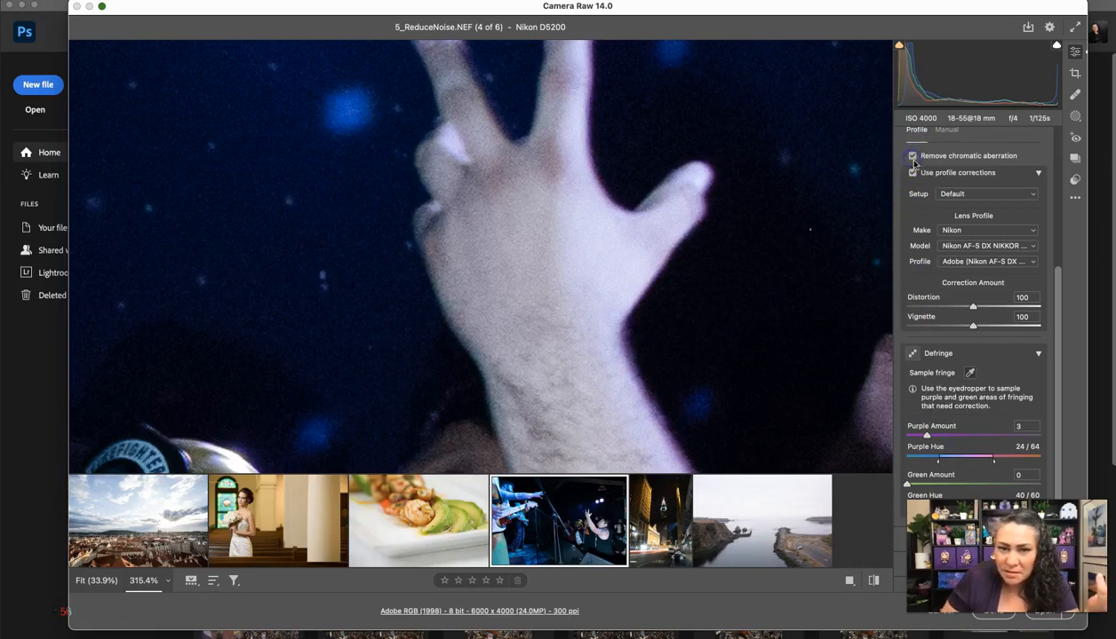
Step: Resample the purple fringe along the raised hand's edges in extreme close-up to purple amount 3 and hue 23/63
{"action": "left_click", "coordinate": [969, 373]}
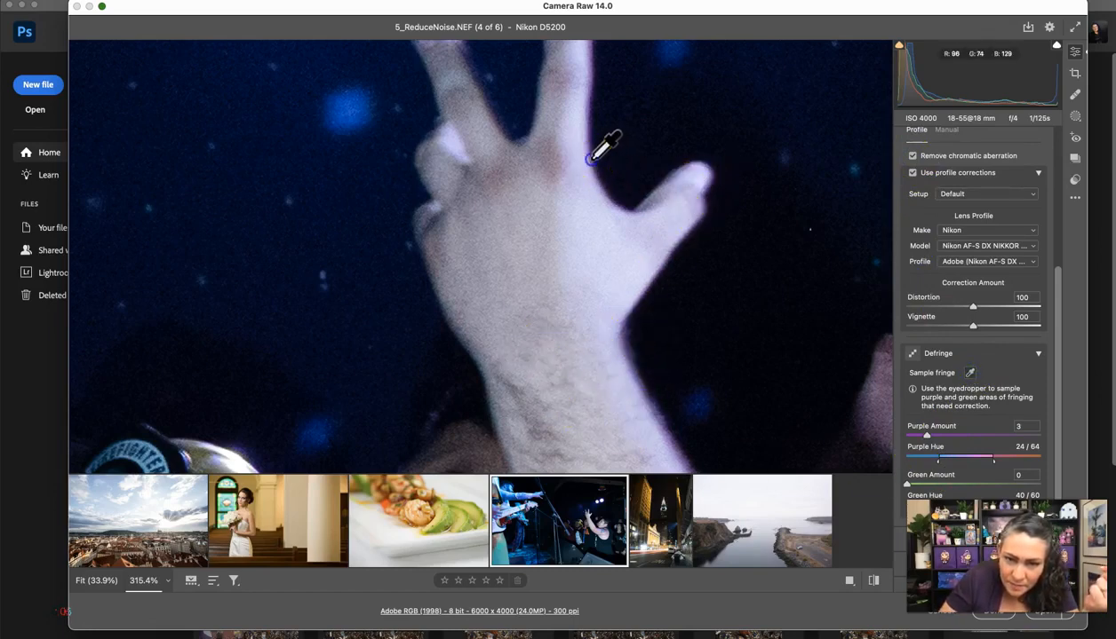
{"action": "left_click", "coordinate": [624, 187]}
{"action": "key", "text": "super+equal"}
{"action": "key", "text": "super+equal"}
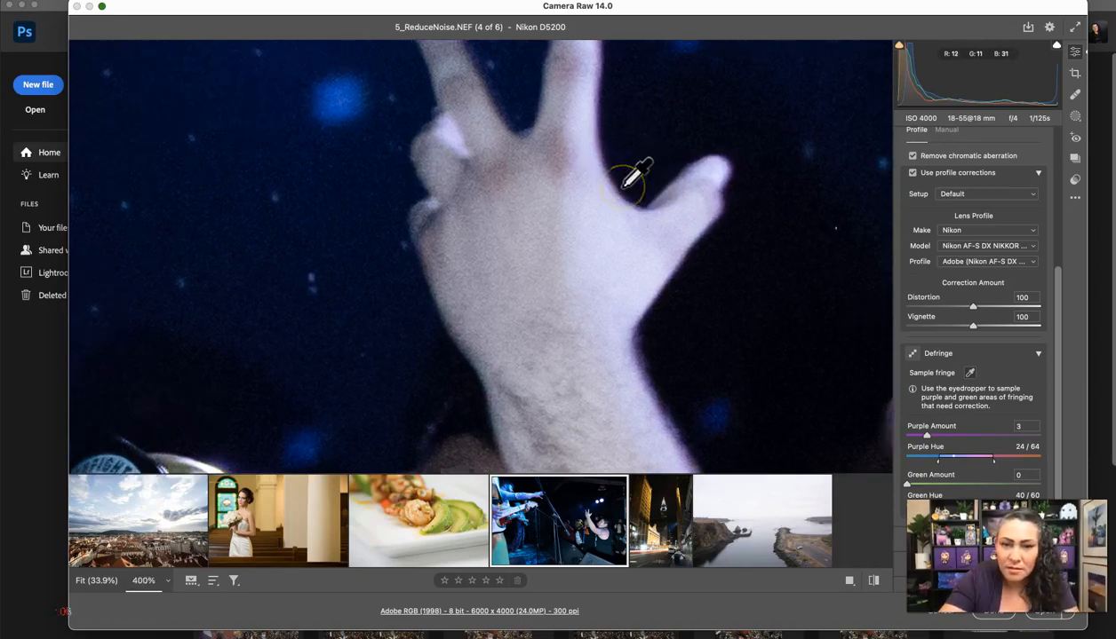
{"action": "left_click_drag", "start_coordinate": [773, 249], "coordinate": [655, 311]}
{"action": "left_click", "coordinate": [608, 106]}
{"action": "left_click", "coordinate": [709, 209]}
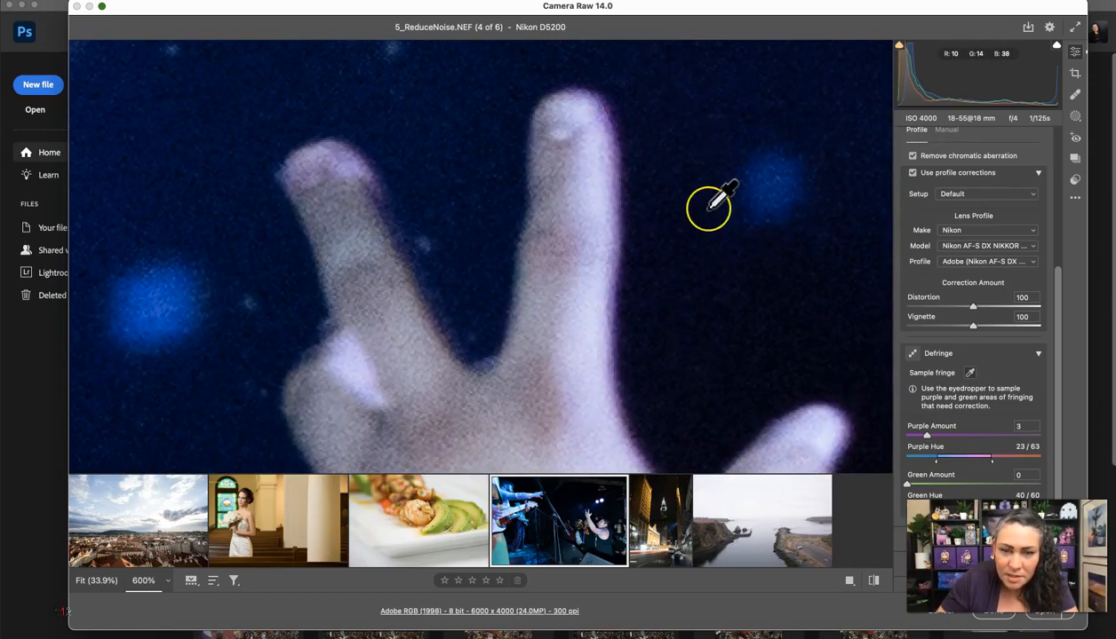
Step: Zoom out from the raised hand to review the whole concert photo
{"action": "key", "text": "super+minus"}
{"action": "key", "text": "super+minus"}
{"action": "key", "text": "super+minus"}
{"action": "key", "text": "super+minus"}
{"action": "key", "text": "super+minus"}
{"action": "key", "text": "super+minus"}
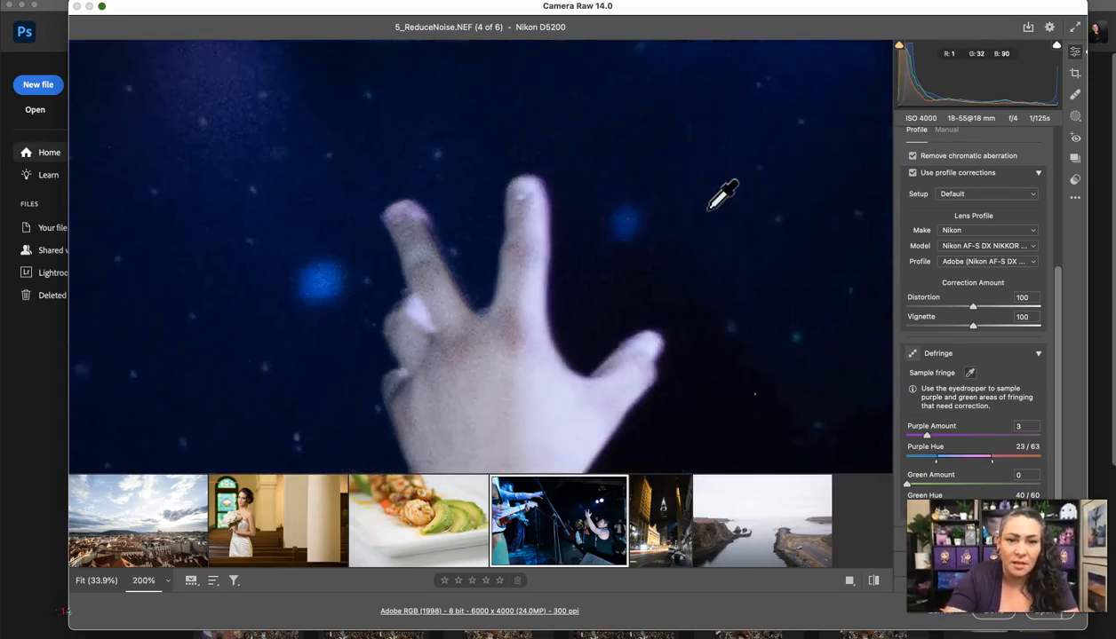
{"action": "key", "text": "super+minus"}
{"action": "key", "text": "super+minus"}
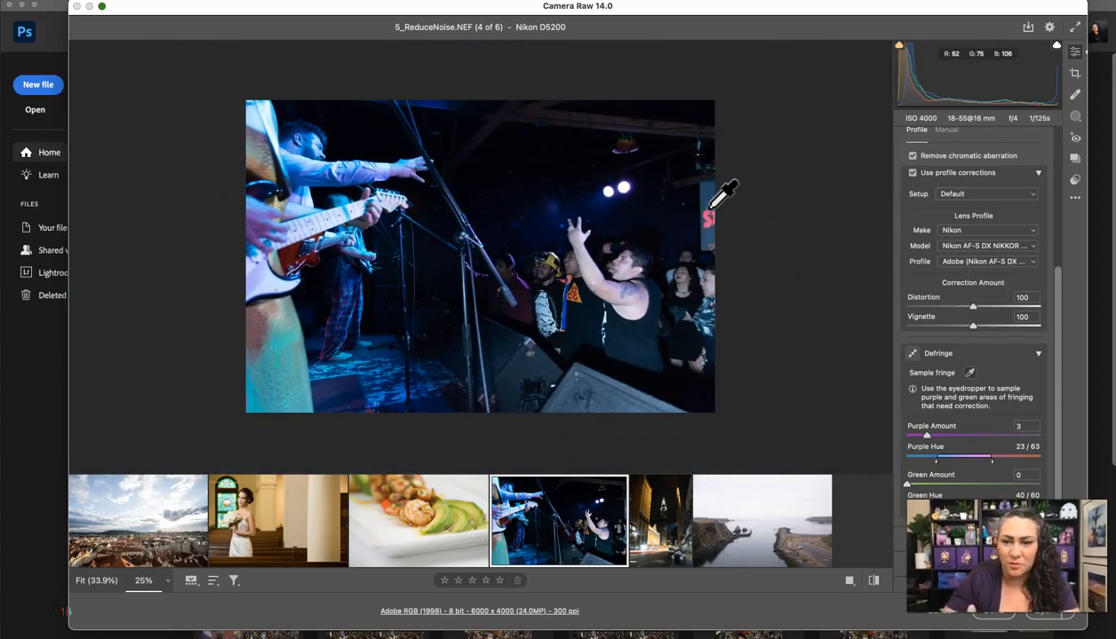
{"action": "left_click", "coordinate": [932, 457]}
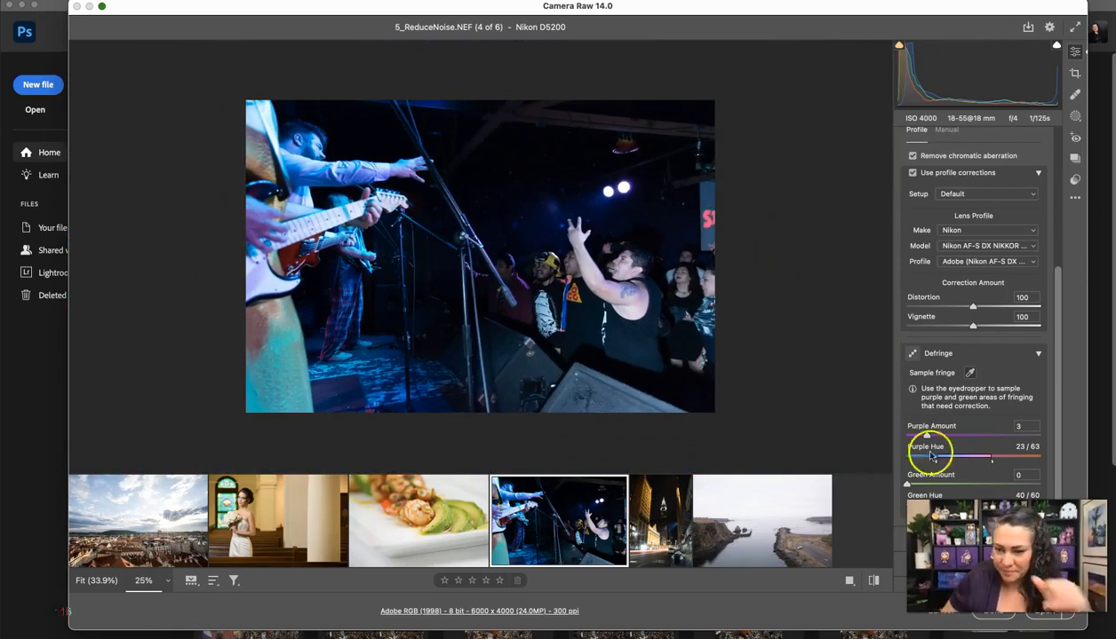
Step: Switch to 6_LensProblems_and_Fringing.NEF and enable chromatic aberration removal
{"action": "left_click", "coordinate": [668, 548]}
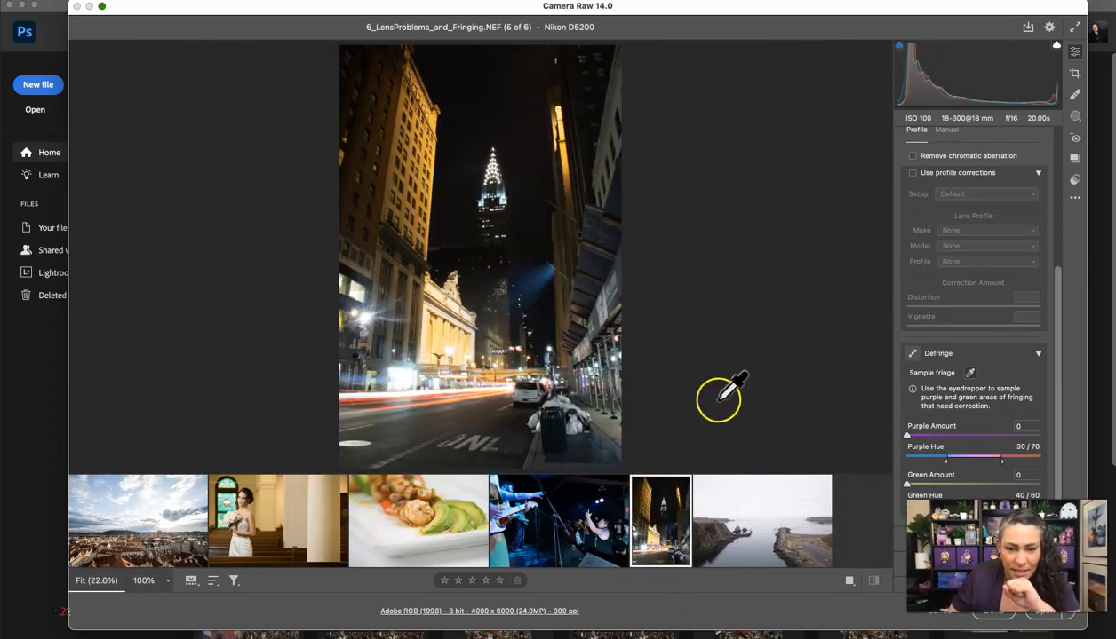
{"action": "left_click", "coordinate": [912, 158]}
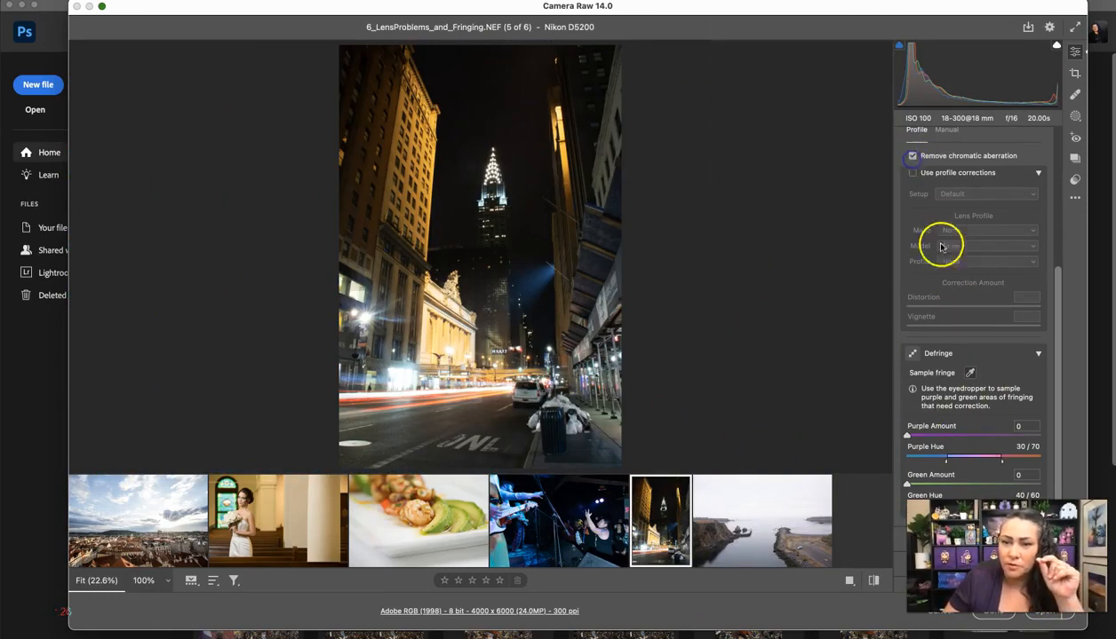
{"action": "left_click_drag", "start_coordinate": [1055, 348], "coordinate": [1056, 274]}
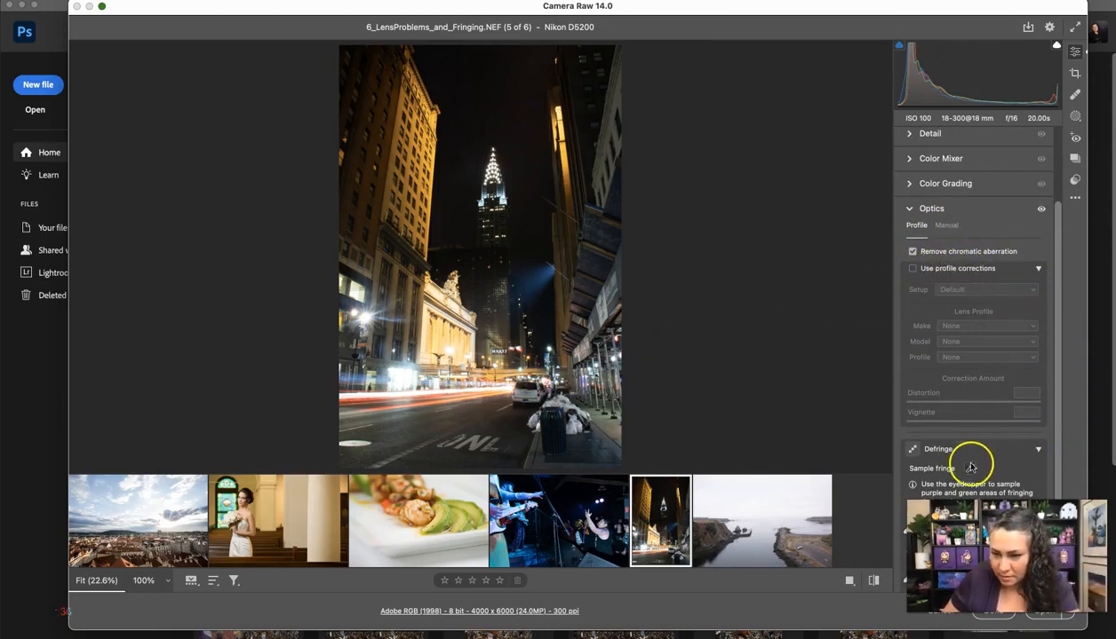
Step: Compare the white vehicle and trash bags in close view with chromatic aberration removal off and on
{"action": "left_click_drag", "start_coordinate": [554, 408], "coordinate": [733, 382]}
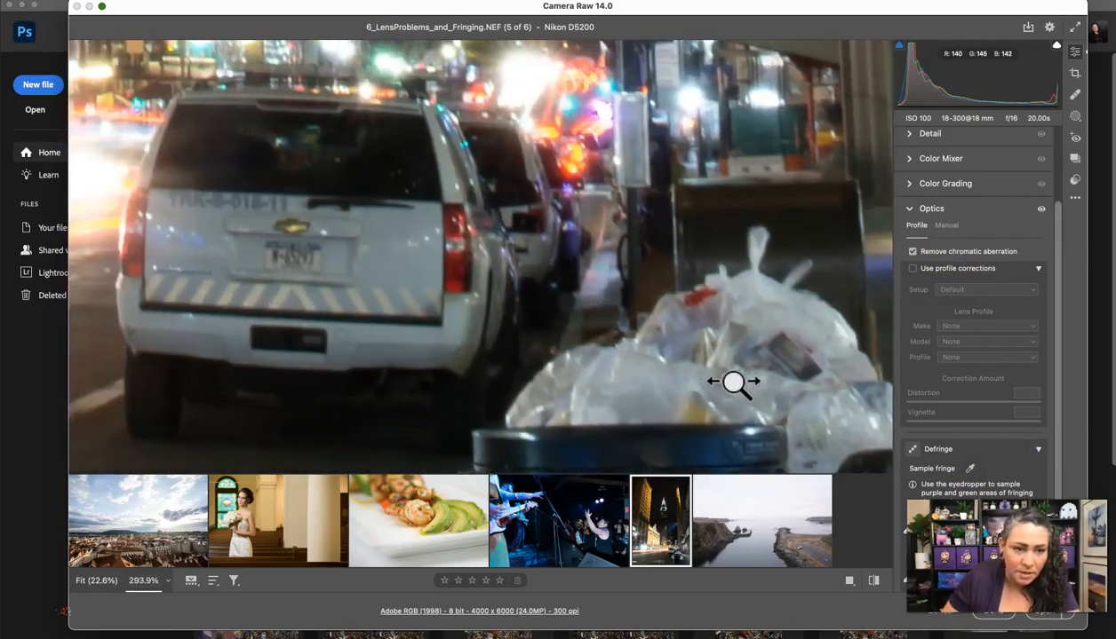
{"action": "left_click_drag", "start_coordinate": [303, 326], "coordinate": [353, 337]}
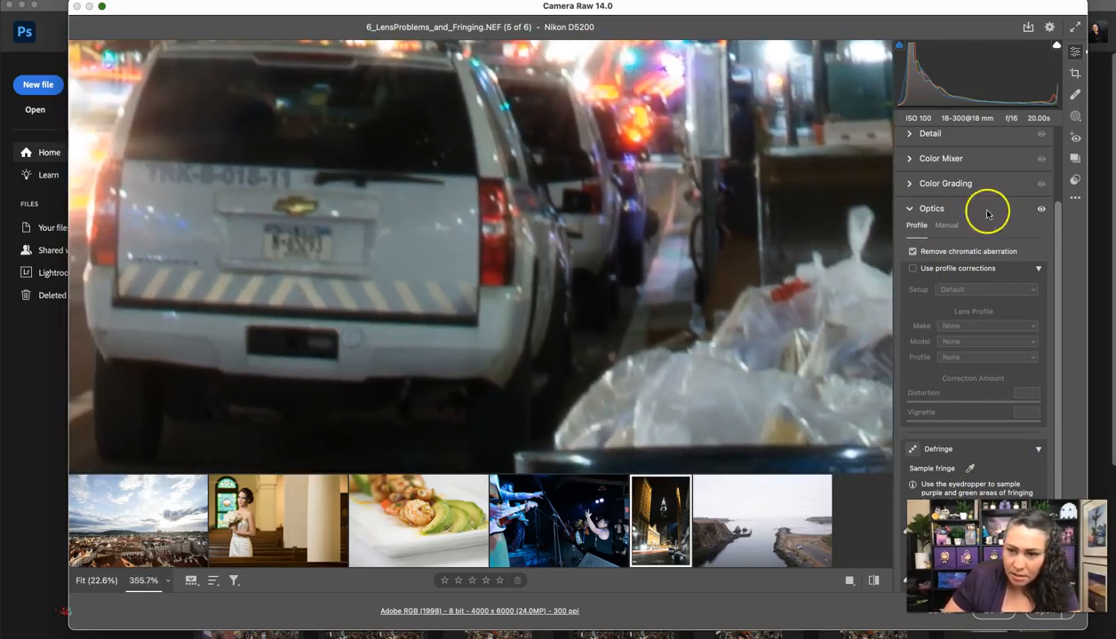
{"action": "left_click", "coordinate": [912, 253]}
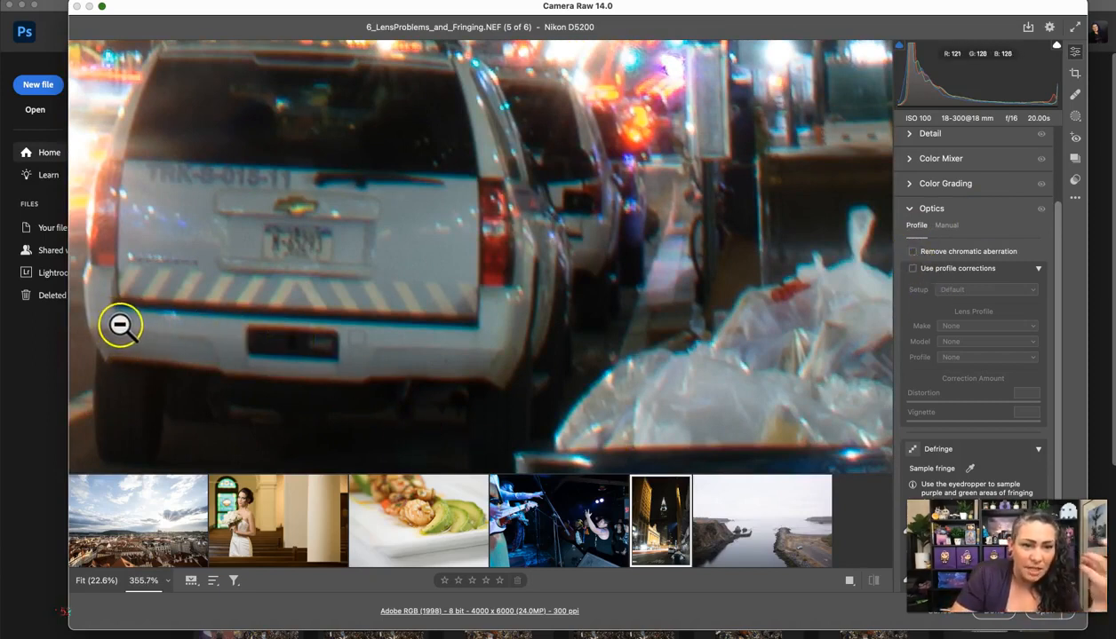
{"action": "left_click", "coordinate": [912, 254]}
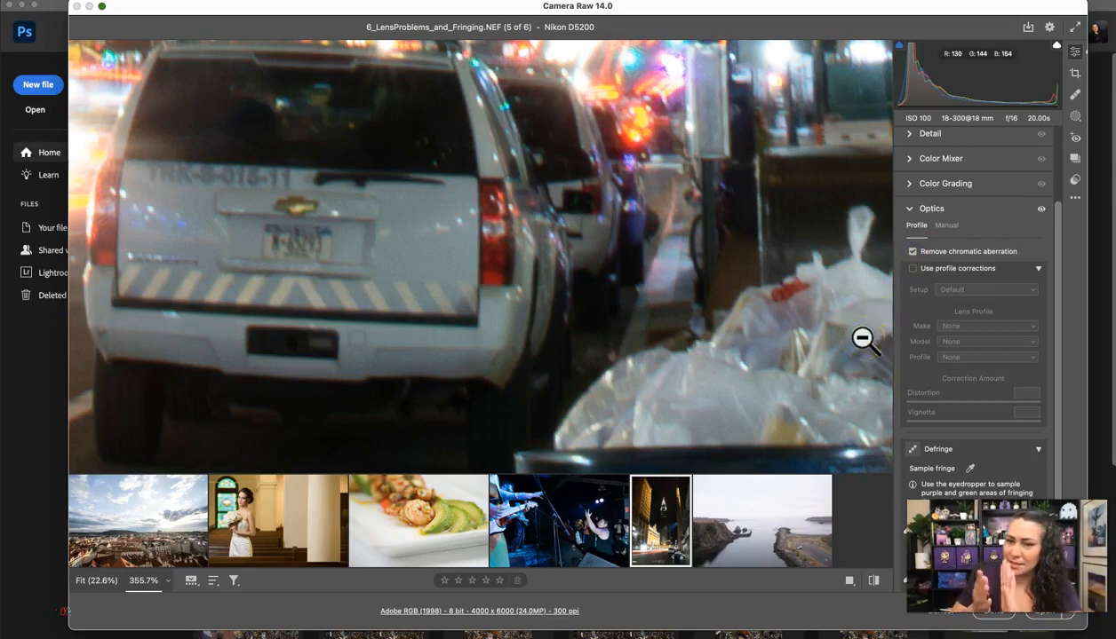
Step: Enable lens profile corrections for the night street photo and look through the list of Nikon lens models without changing it
{"action": "left_click_drag", "start_coordinate": [598, 274], "coordinate": [465, 253]}
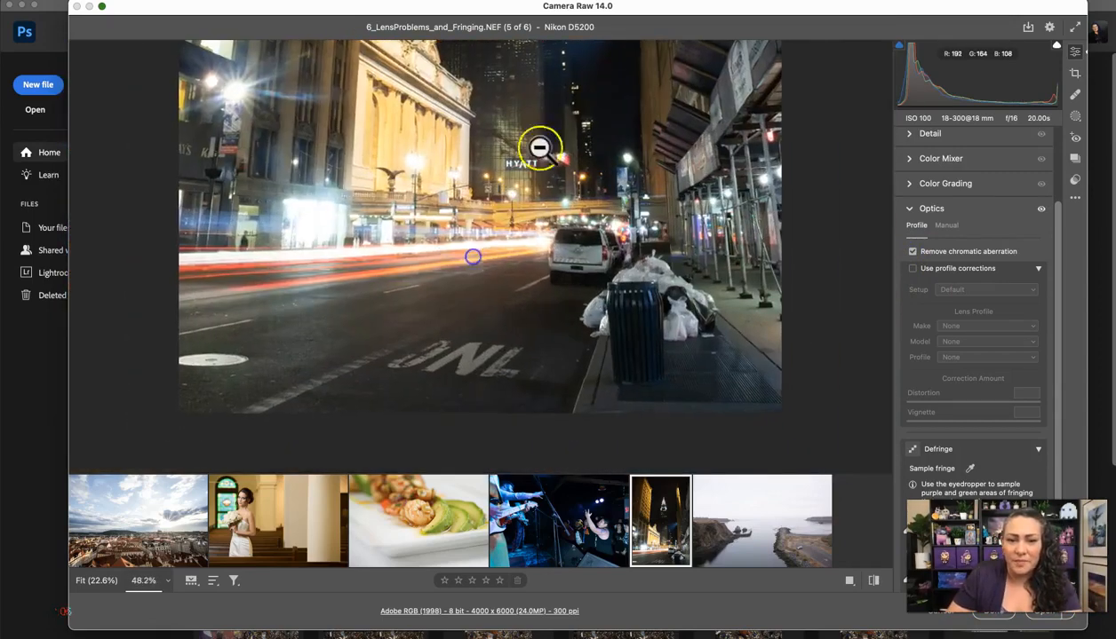
{"action": "left_click_drag", "start_coordinate": [585, 158], "coordinate": [642, 428]}
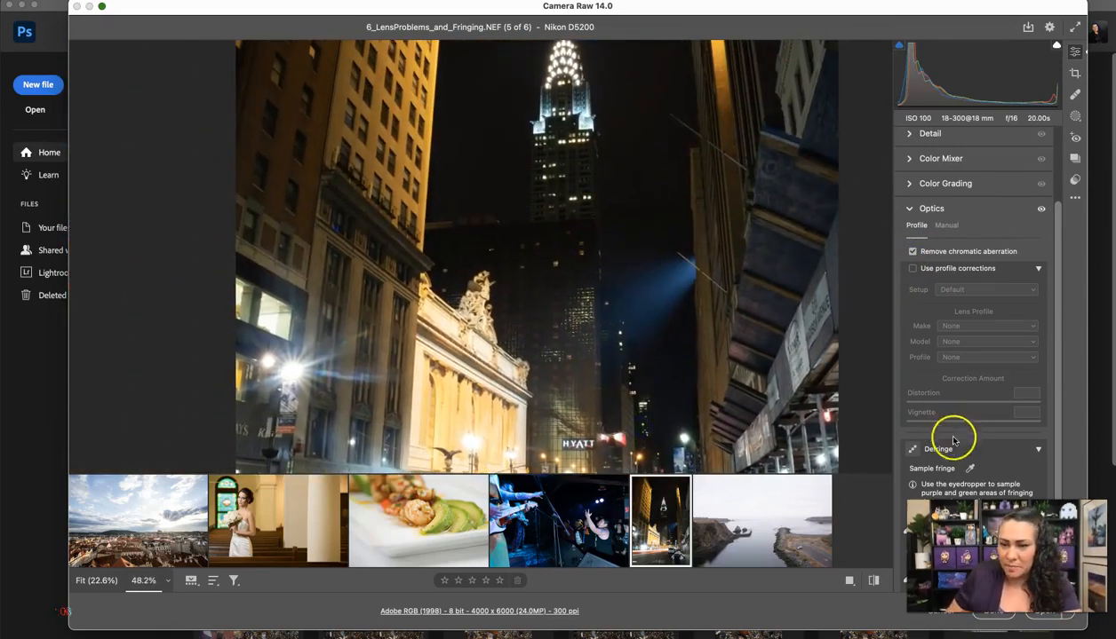
{"action": "left_click", "coordinate": [912, 269]}
{"action": "left_click_drag", "start_coordinate": [548, 147], "coordinate": [549, 148]}
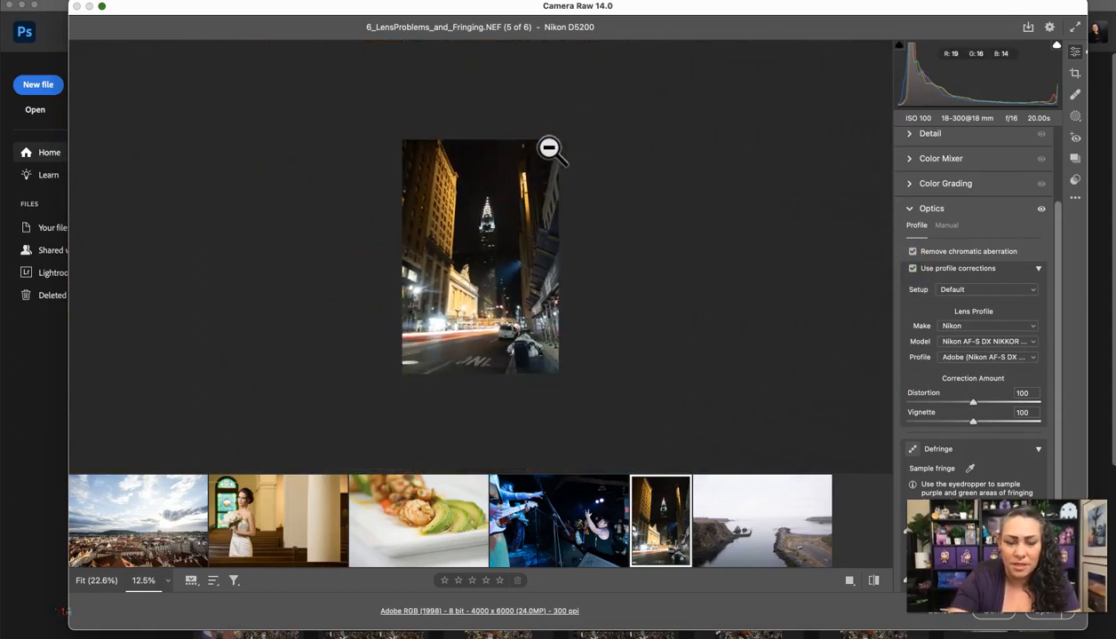
{"action": "key", "text": "super+plus"}
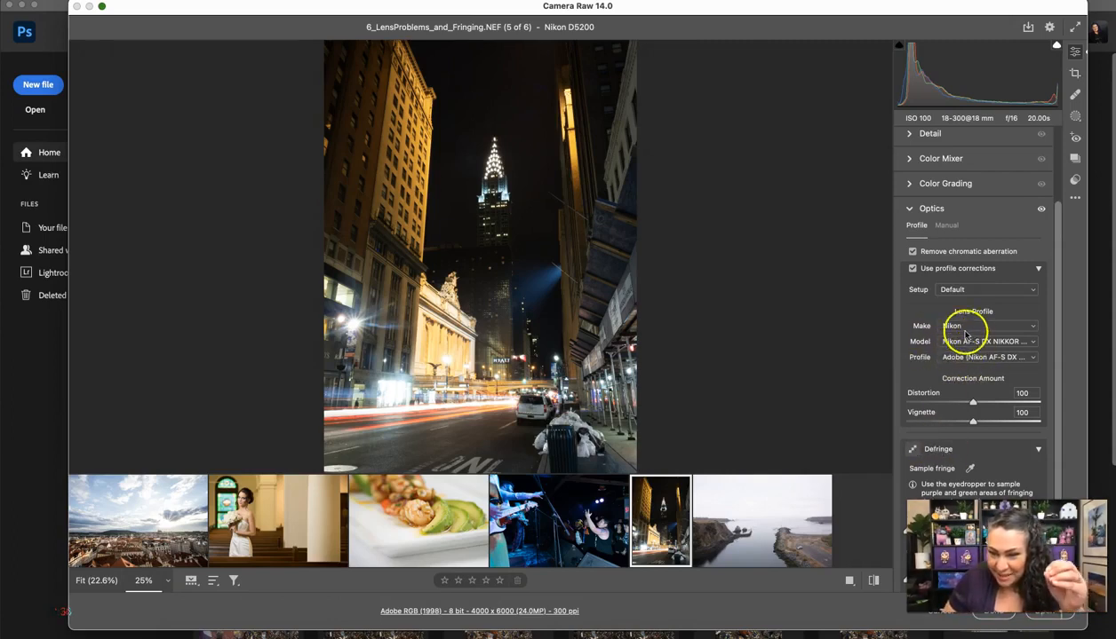
{"action": "left_click", "coordinate": [1034, 344]}
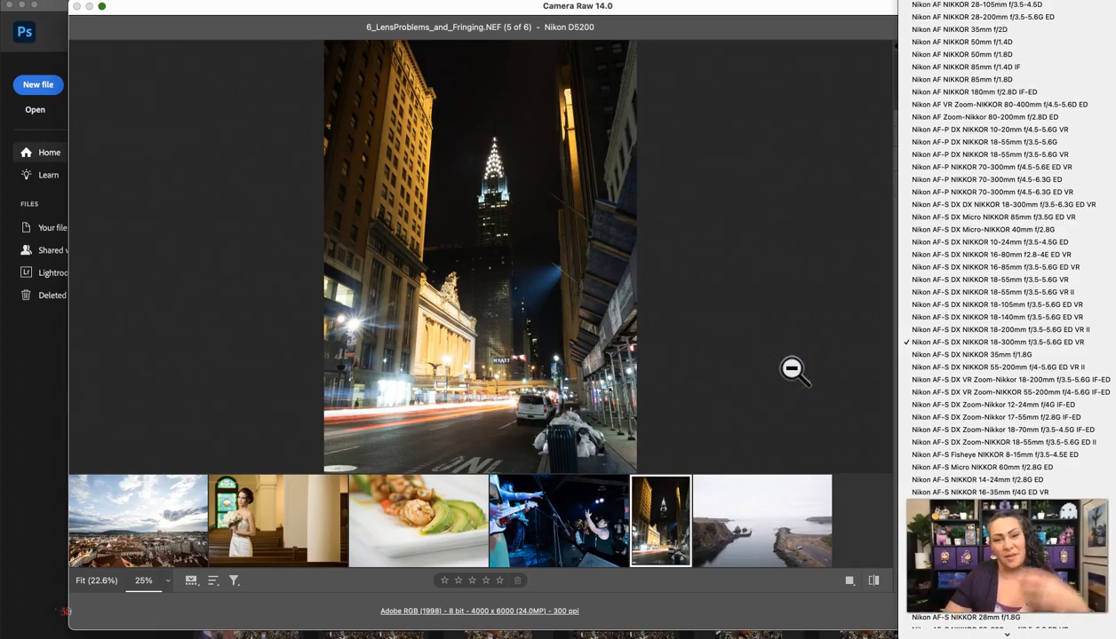
{"action": "left_click", "coordinate": [813, 250]}
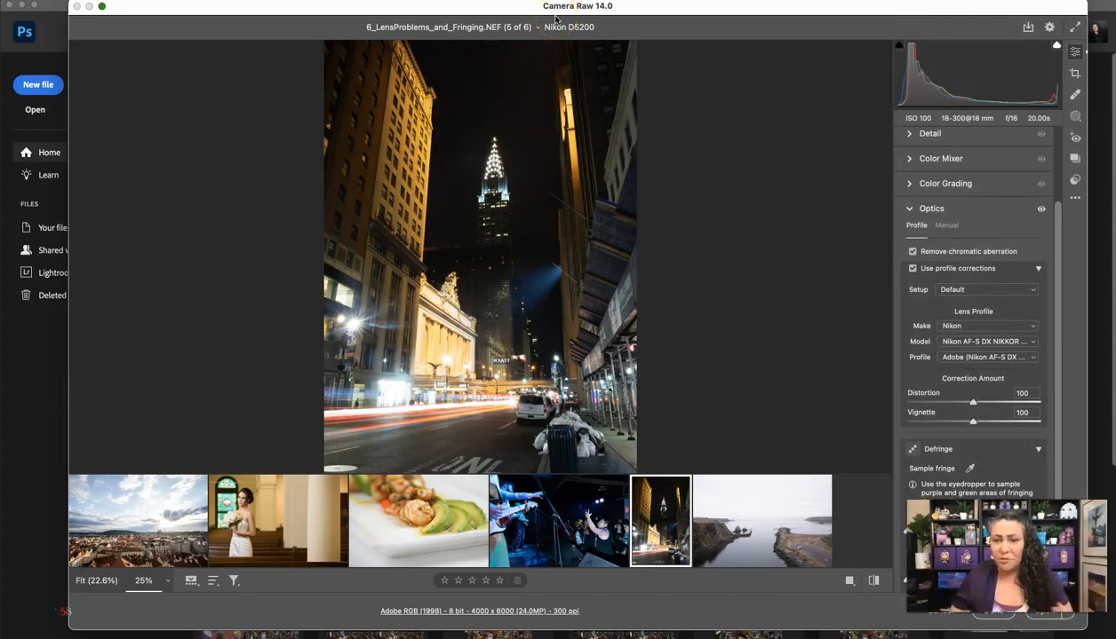
Step: Try the Auto, Level, Vertical and Full Upright perspective corrections on the night street photo in turn
{"action": "left_click_drag", "start_coordinate": [1059, 380], "coordinate": [1059, 494]}
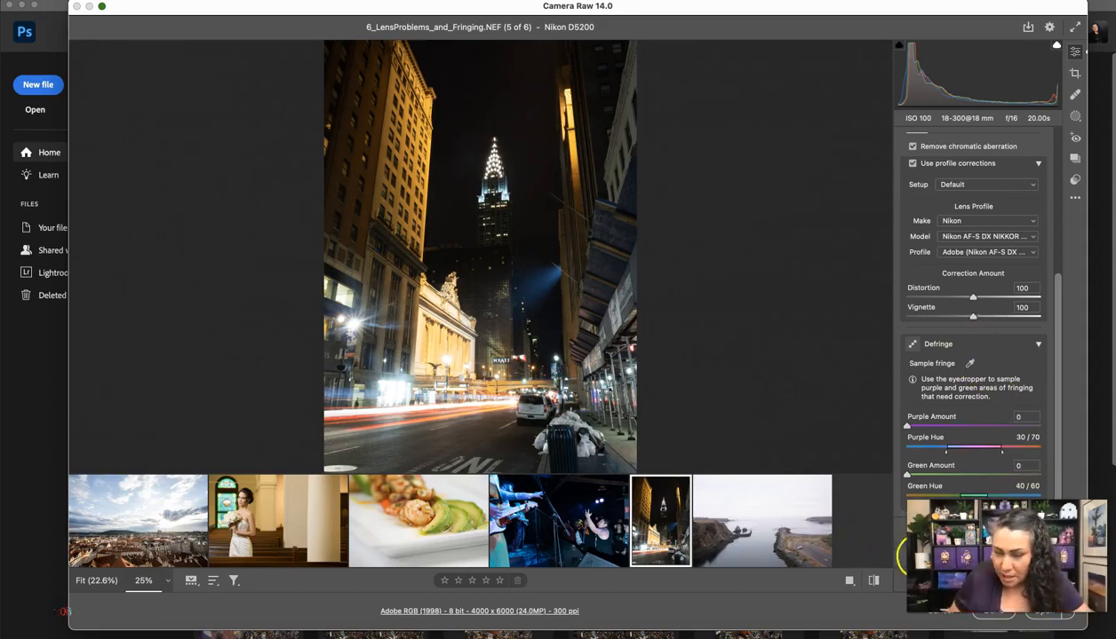
{"action": "left_click", "coordinate": [904, 531]}
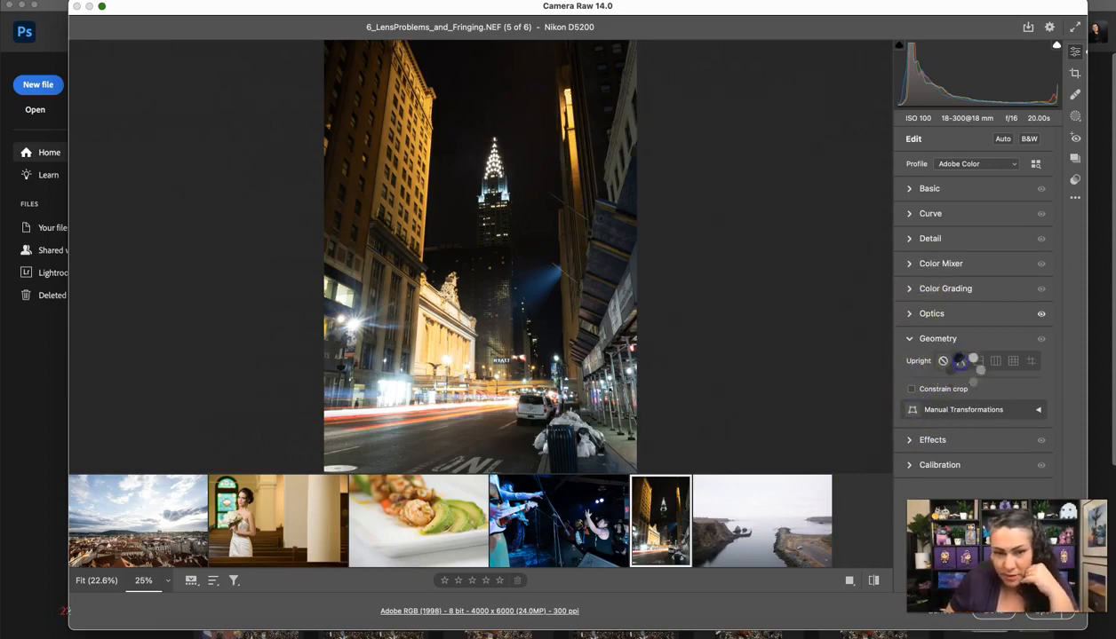
{"action": "left_click", "coordinate": [960, 361]}
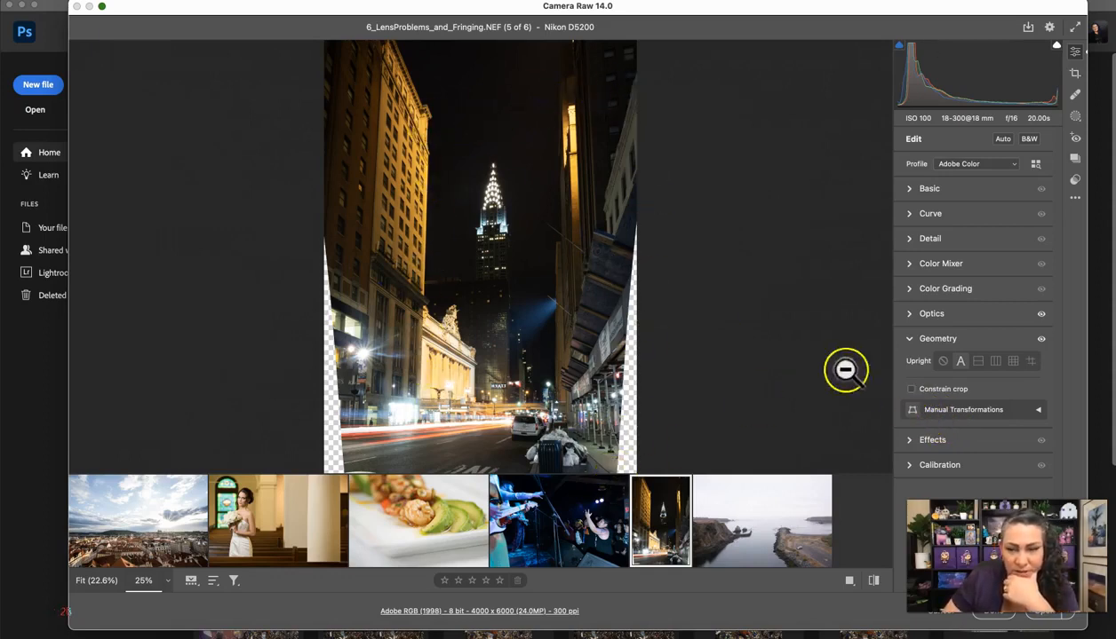
{"action": "left_click", "coordinate": [978, 362]}
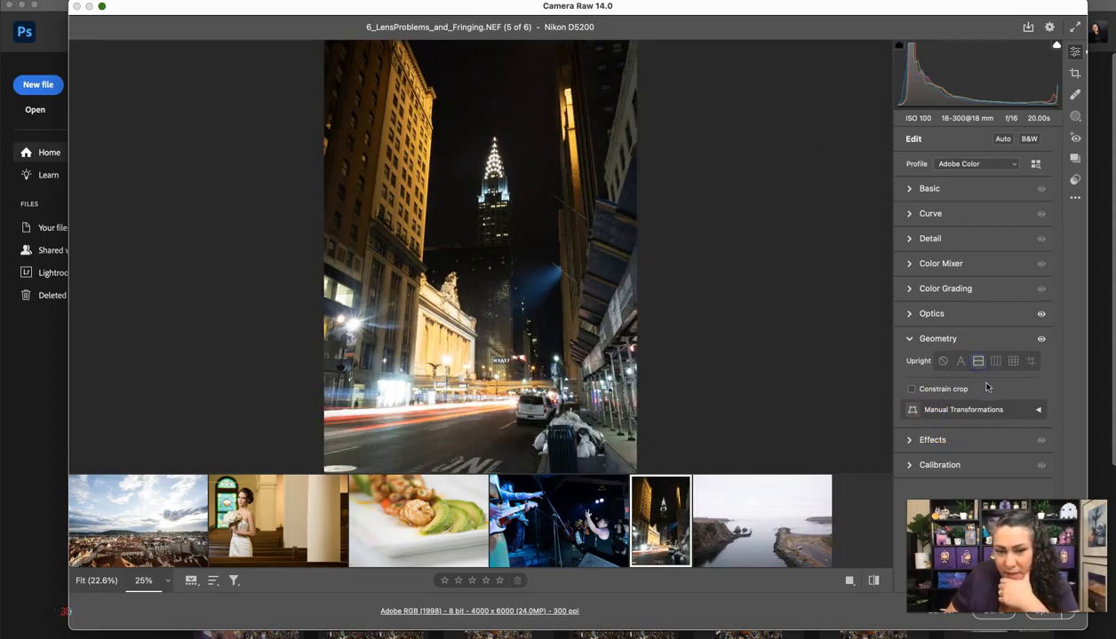
{"action": "left_click", "coordinate": [994, 362]}
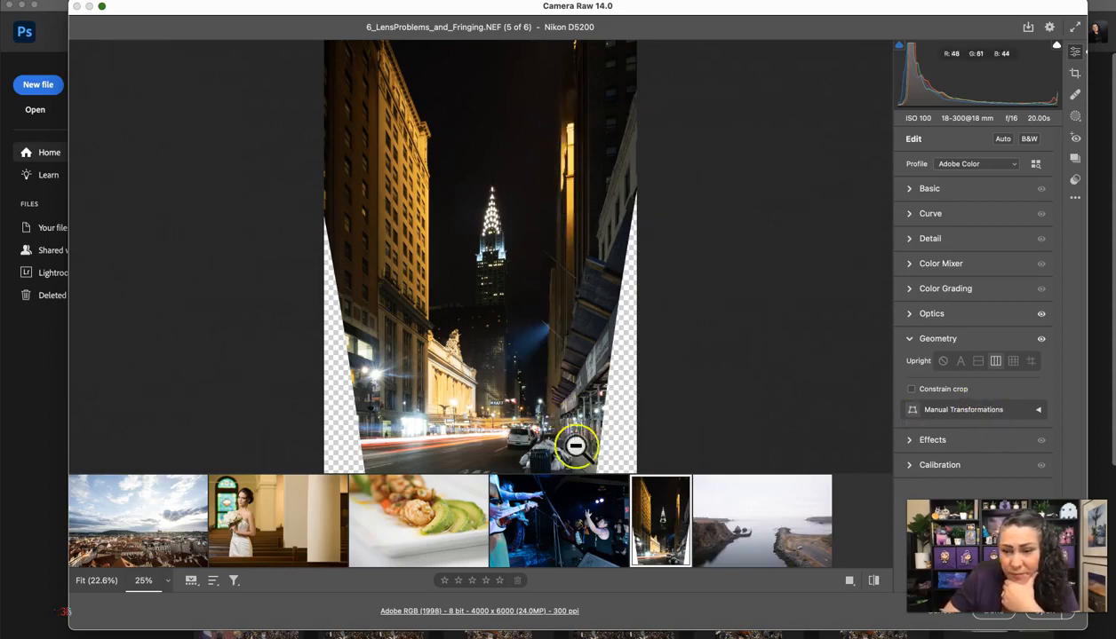
{"action": "left_click", "coordinate": [1013, 362]}
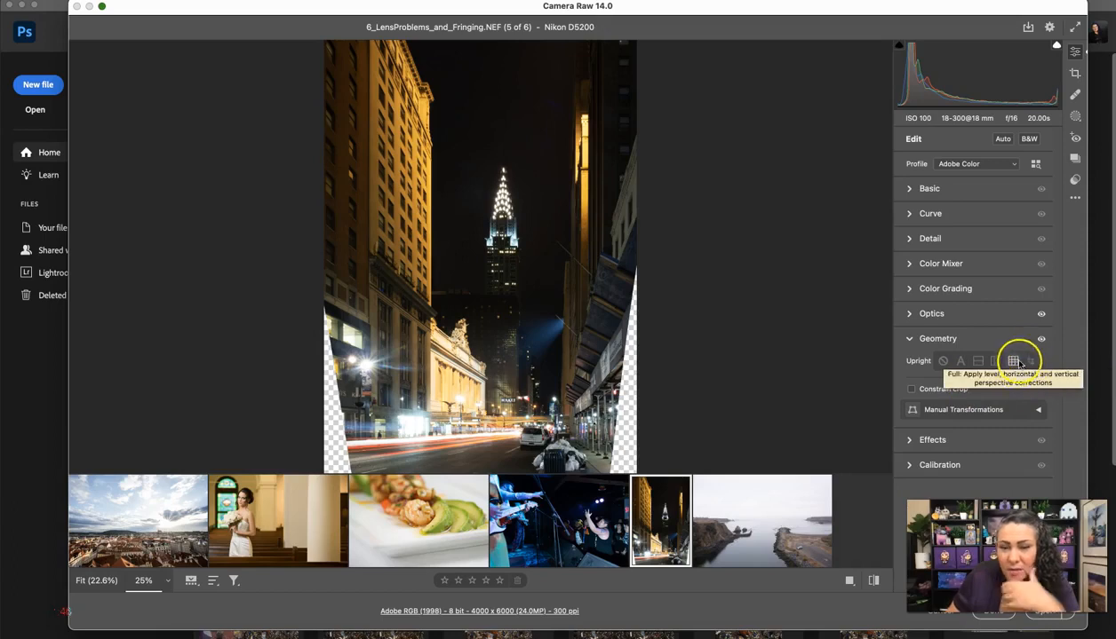
Step: Turn Upright off and set the manual Vertical transformation to -56 to straighten the buildings
{"action": "left_click", "coordinate": [1038, 412]}
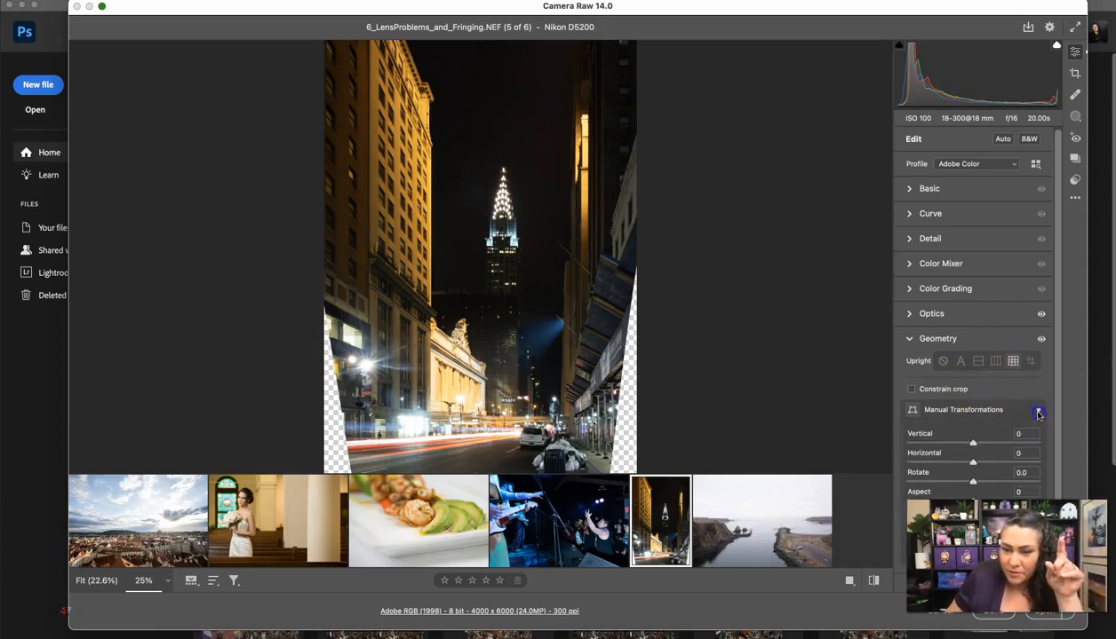
{"action": "scroll", "coordinate": [1057, 406], "scroll_direction": "down", "scroll_amount": 2}
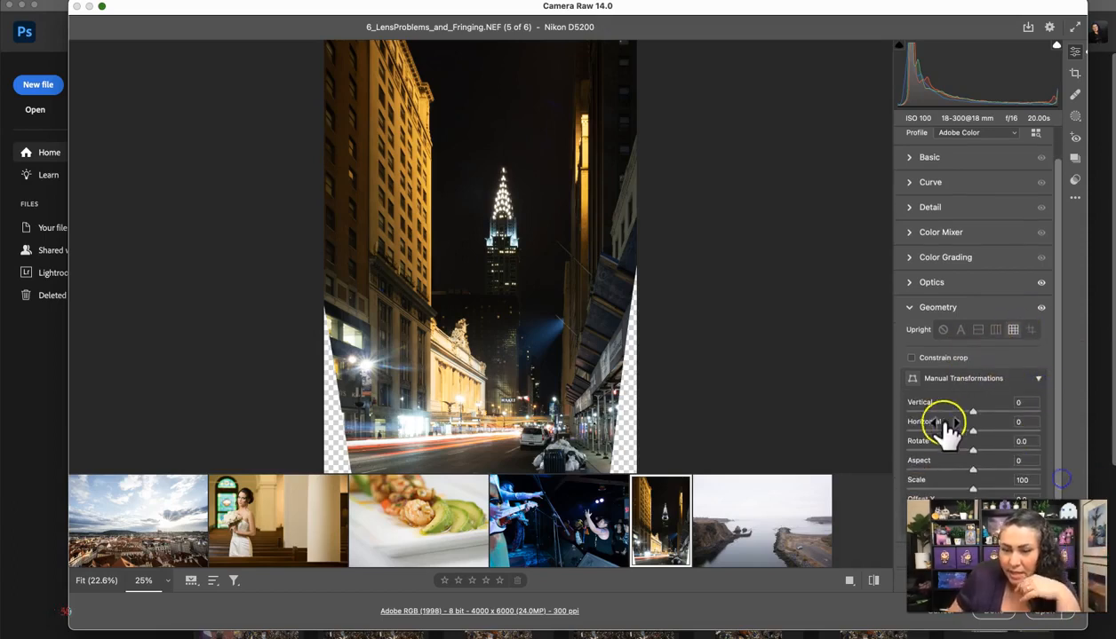
{"action": "left_click_drag", "start_coordinate": [973, 414], "coordinate": [969, 415]}
{"action": "left_click", "coordinate": [943, 330]}
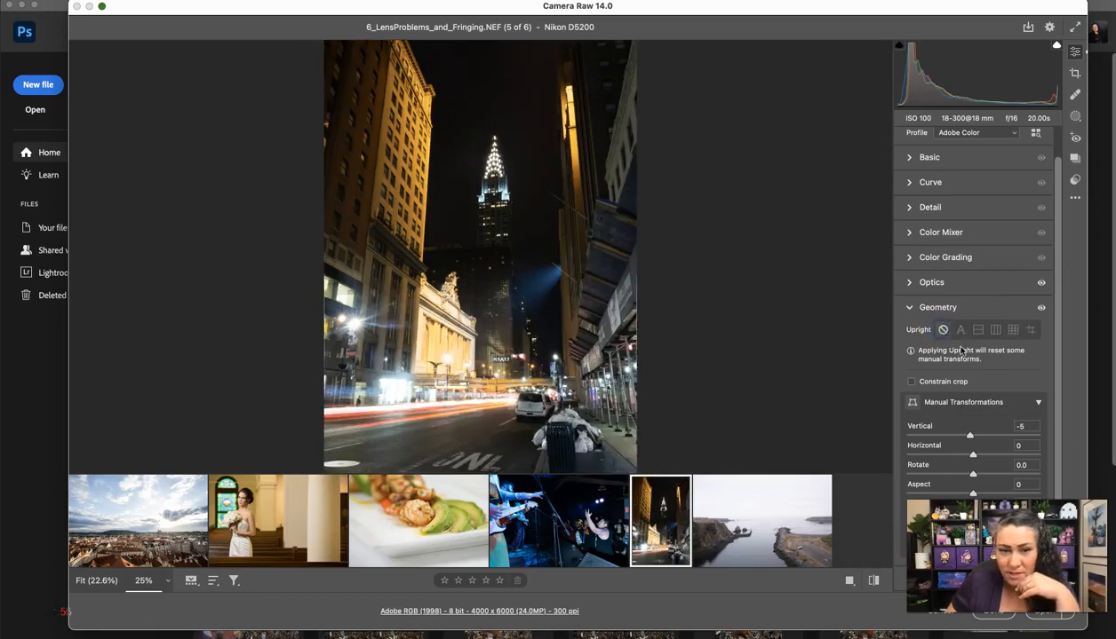
{"action": "left_click_drag", "start_coordinate": [969, 436], "coordinate": [936, 446]}
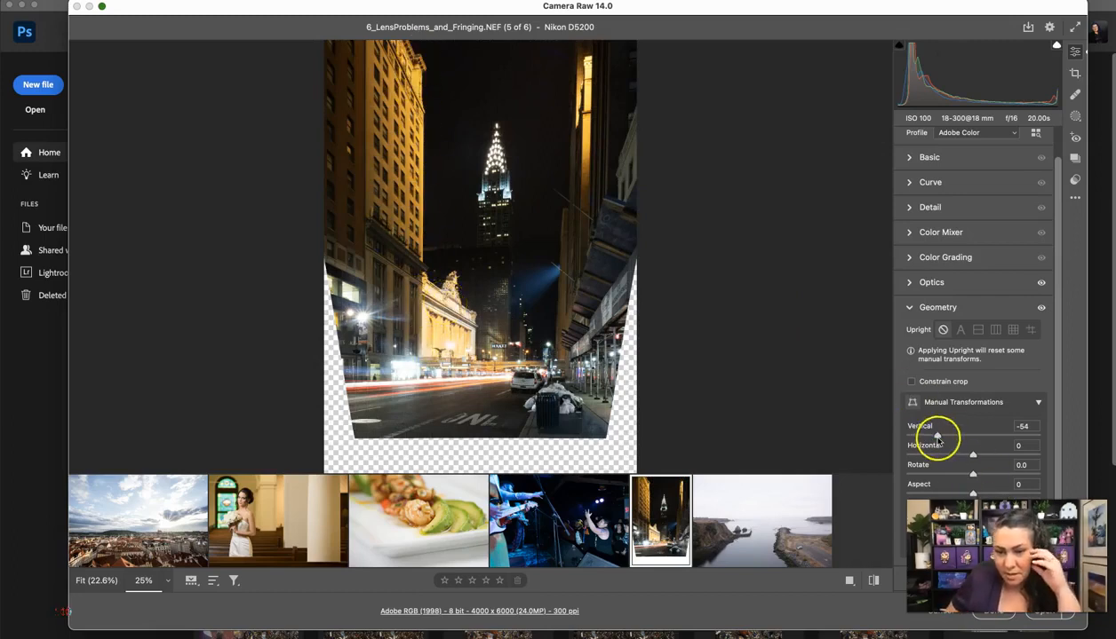
{"action": "left_click_drag", "start_coordinate": [938, 436], "coordinate": [935, 438]}
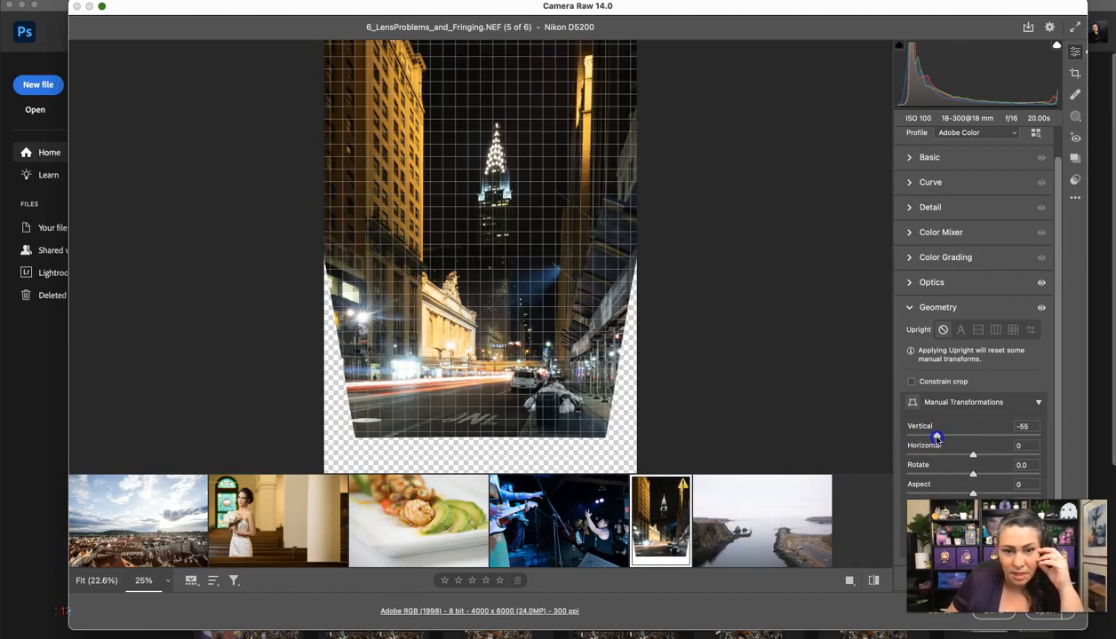
{"action": "left_click_drag", "start_coordinate": [936, 438], "coordinate": [935, 438]}
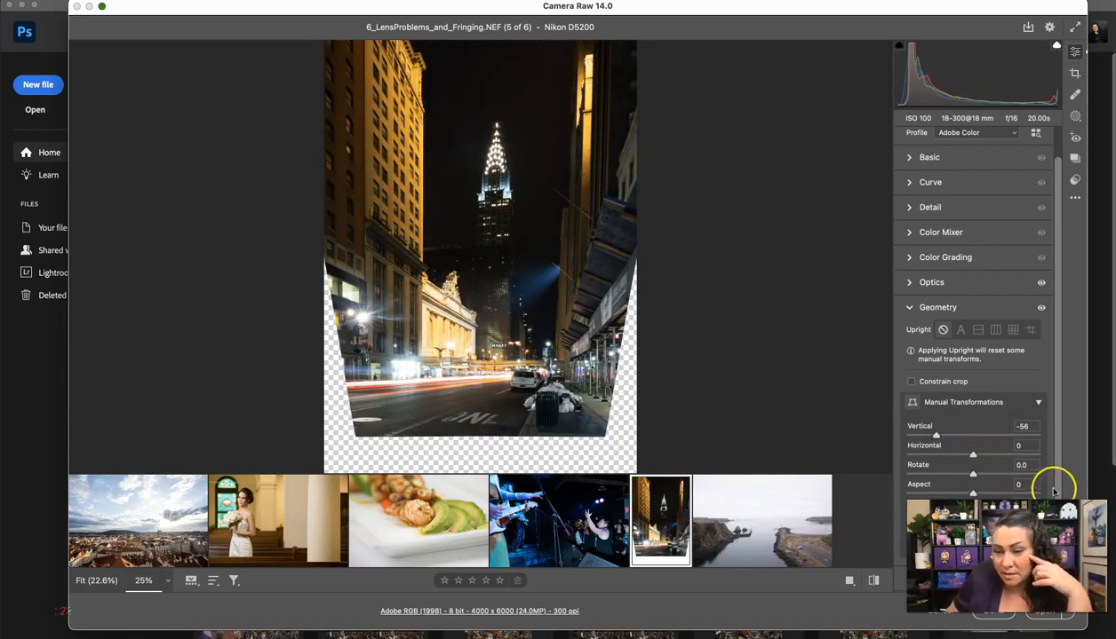
{"action": "scroll", "coordinate": [1048, 484], "scroll_direction": "down", "scroll_amount": 2}
{"action": "scroll", "coordinate": [1021, 520], "scroll_direction": "up", "scroll_amount": 1}
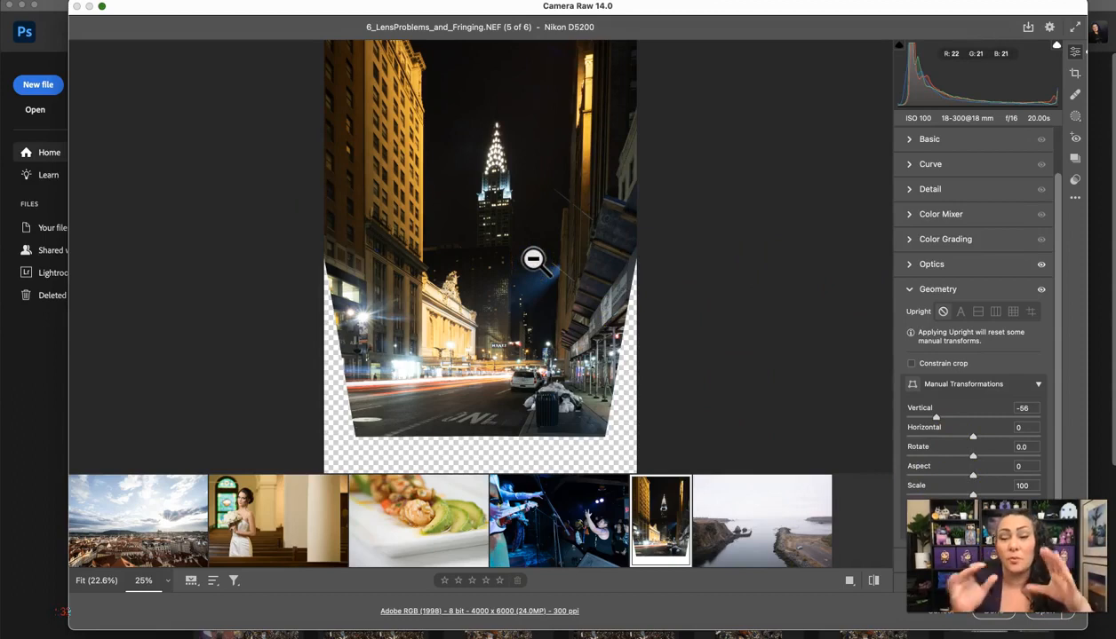
Step: Try a Scale of 125 on the night street photo, and reset its manual Vertical and Scale transformations
{"action": "left_click_drag", "start_coordinate": [973, 494], "coordinate": [1006, 495]}
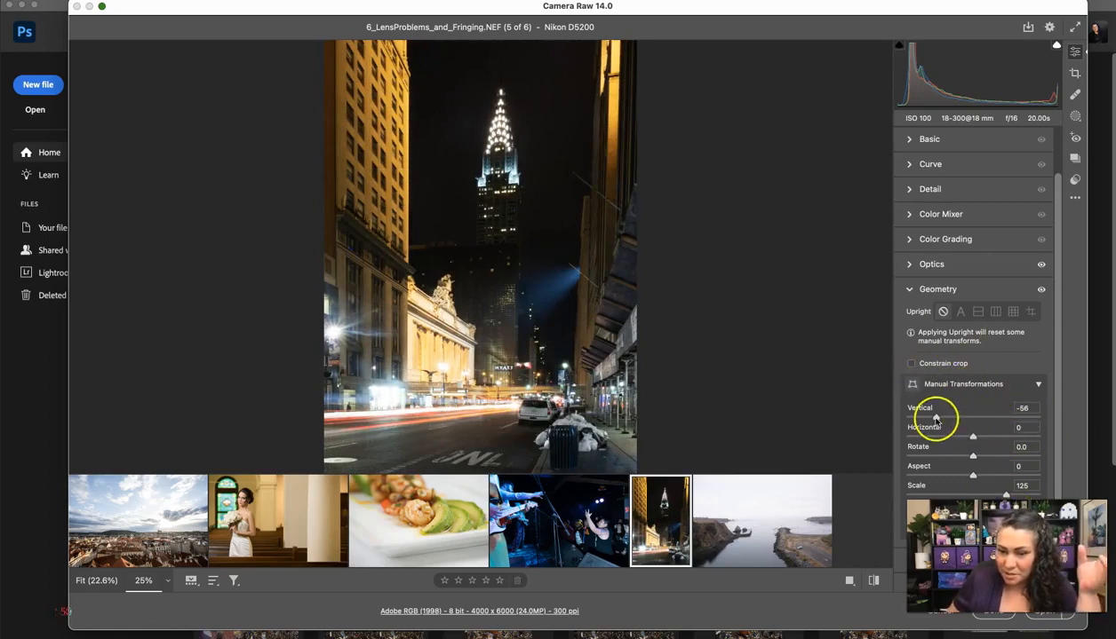
{"action": "double_click", "coordinate": [934, 418]}
{"action": "double_click", "coordinate": [1006, 490]}
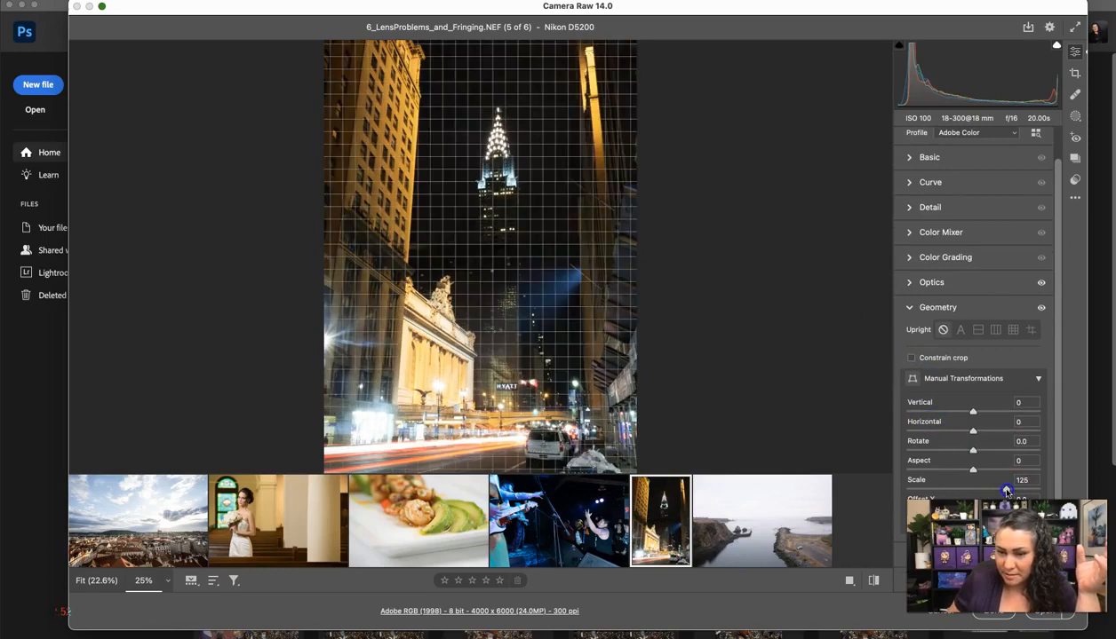
Step: Straighten the night street photo with Guided Upright, using two vertical guides along the building edges on either side of the street
{"action": "left_click", "coordinate": [1031, 331]}
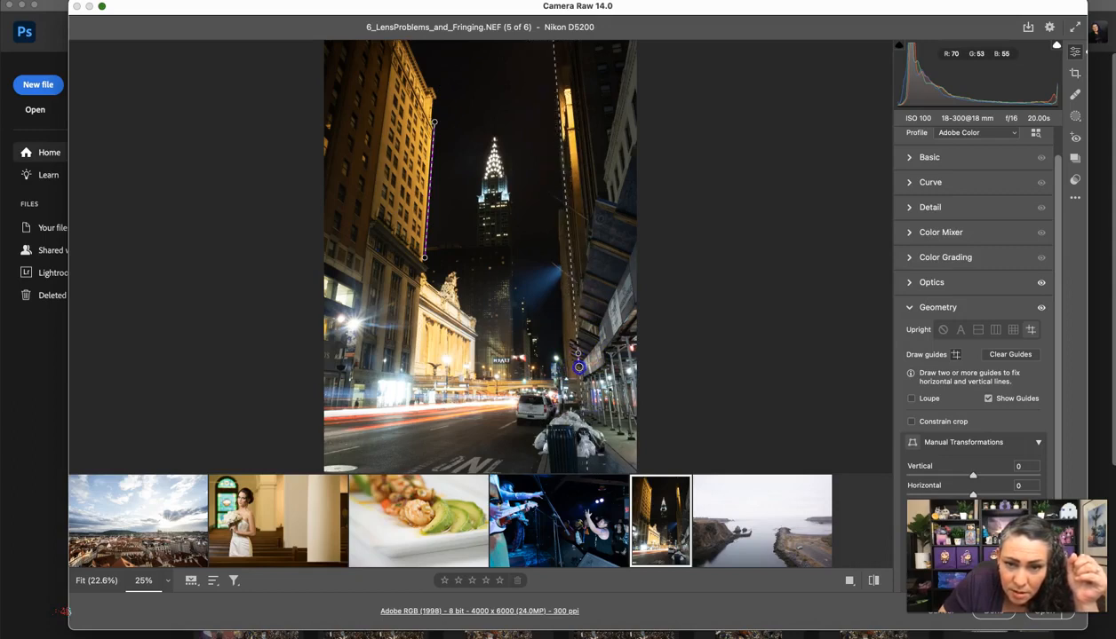
{"action": "left_click_drag", "start_coordinate": [579, 366], "coordinate": [577, 363]}
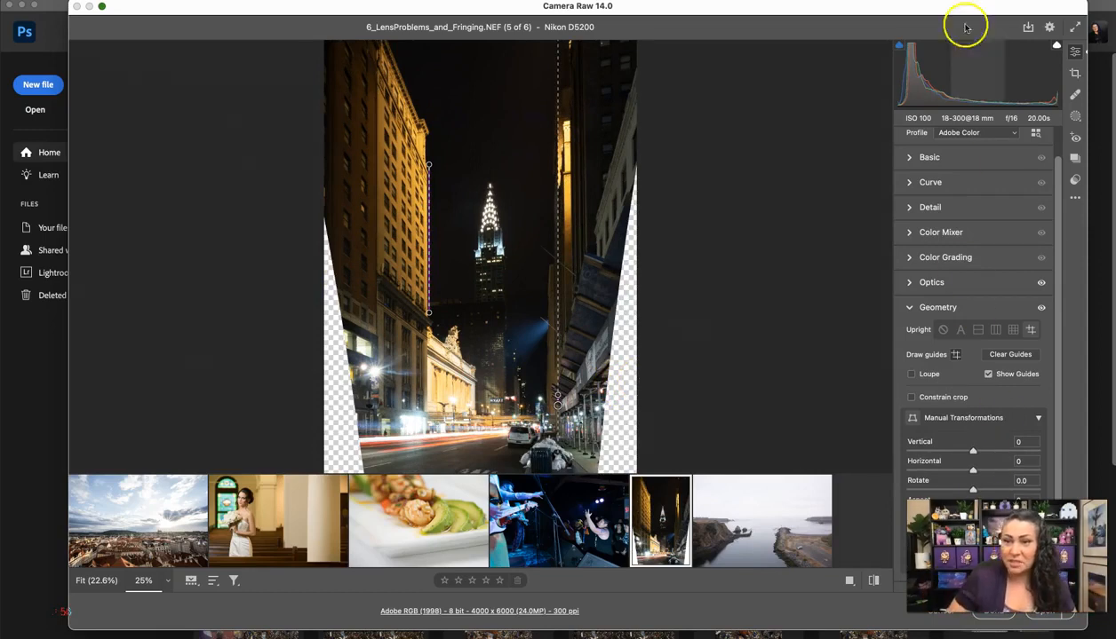
Step: Crop the night street photo with an unlocked aspect ratio, narrowing both sides to exclude the transparent wedges
{"action": "left_click", "coordinate": [1073, 74]}
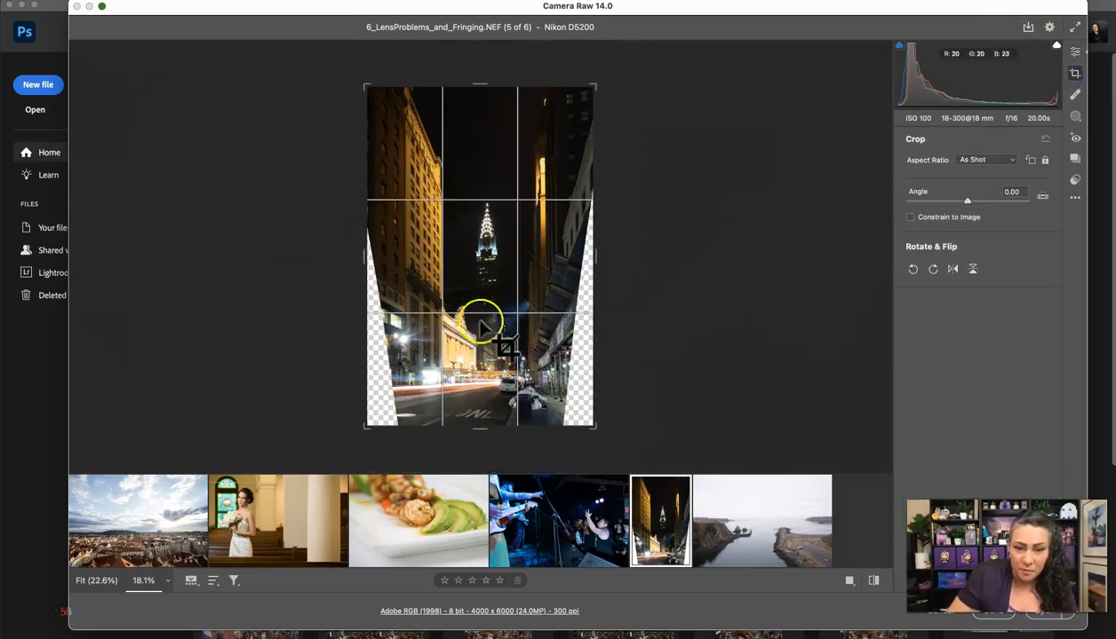
{"action": "mouse_move", "coordinate": [363, 262]}
{"action": "left_mouse_down"}
{"action": "mouse_move", "coordinate": [375, 262]}
{"action": "mouse_move", "coordinate": [367, 266]}
{"action": "left_mouse_up"}
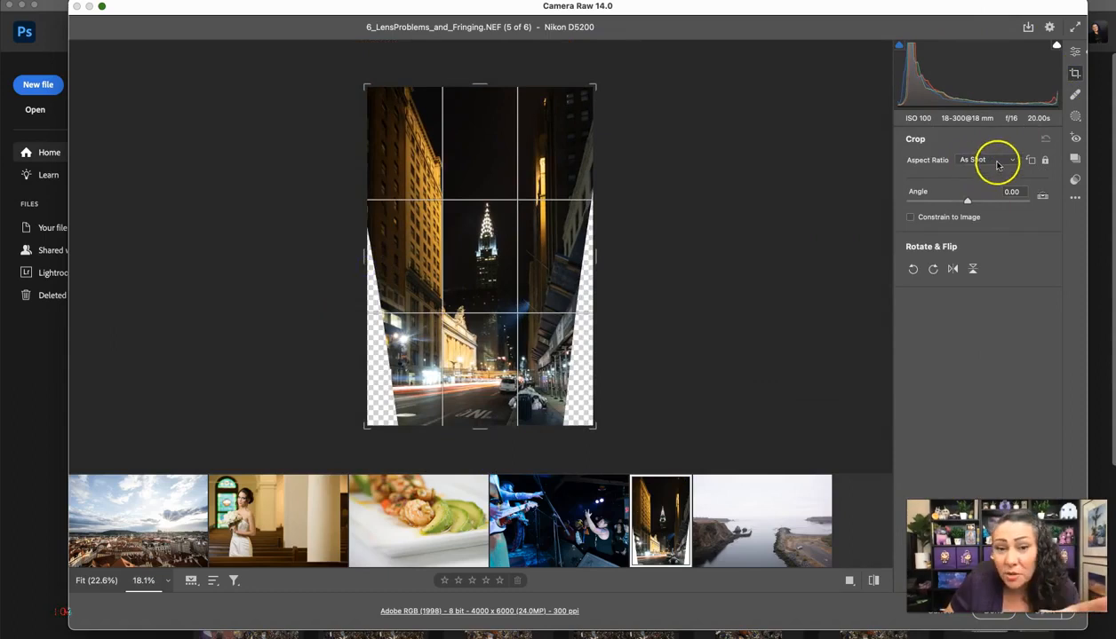
{"action": "left_click", "coordinate": [1046, 167]}
{"action": "left_click_drag", "start_coordinate": [366, 254], "coordinate": [376, 254]}
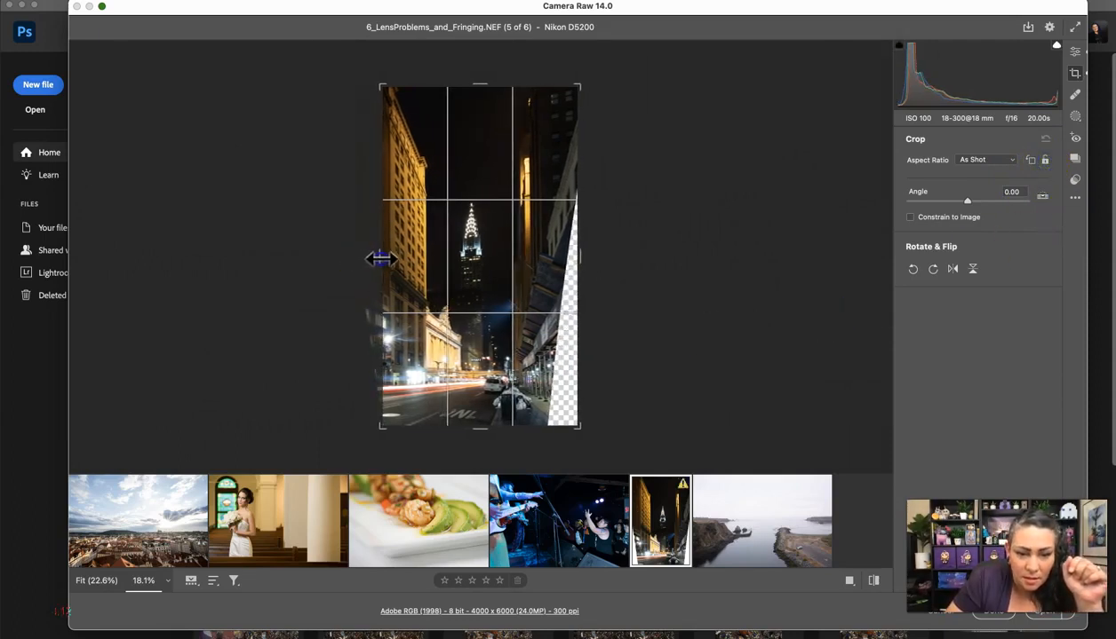
{"action": "left_click_drag", "start_coordinate": [588, 252], "coordinate": [571, 260]}
{"action": "left_click_drag", "start_coordinate": [403, 254], "coordinate": [400, 259]}
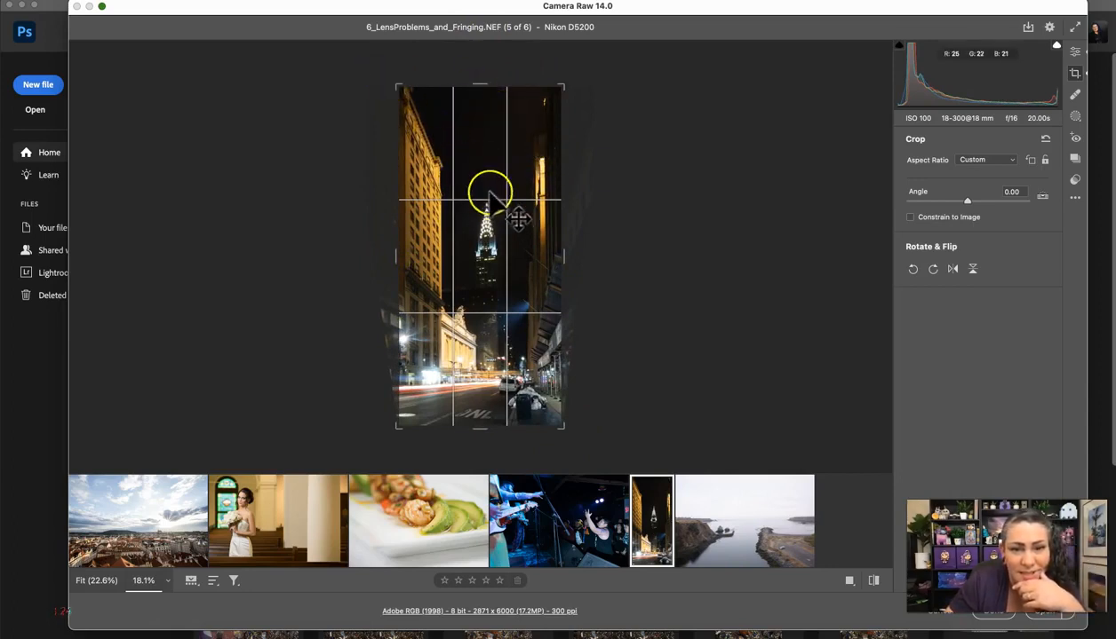
{"action": "double_click", "coordinate": [545, 275]}
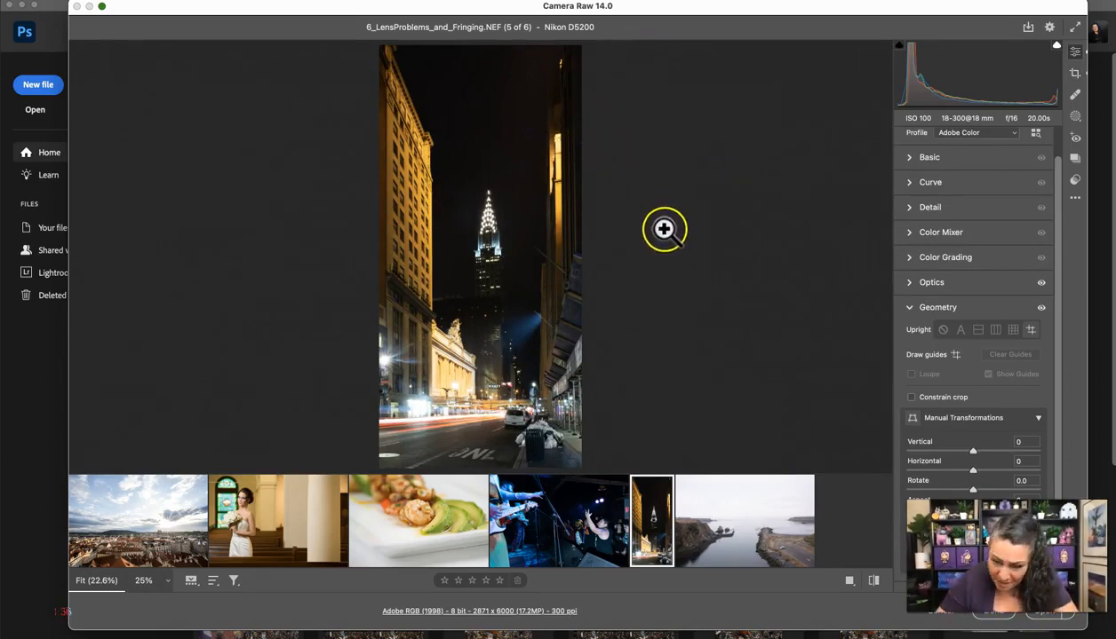
Step: Review the bride photo's Basic settings and the food photo's Color Mixer hue and saturation settings
{"action": "left_click", "coordinate": [721, 515]}
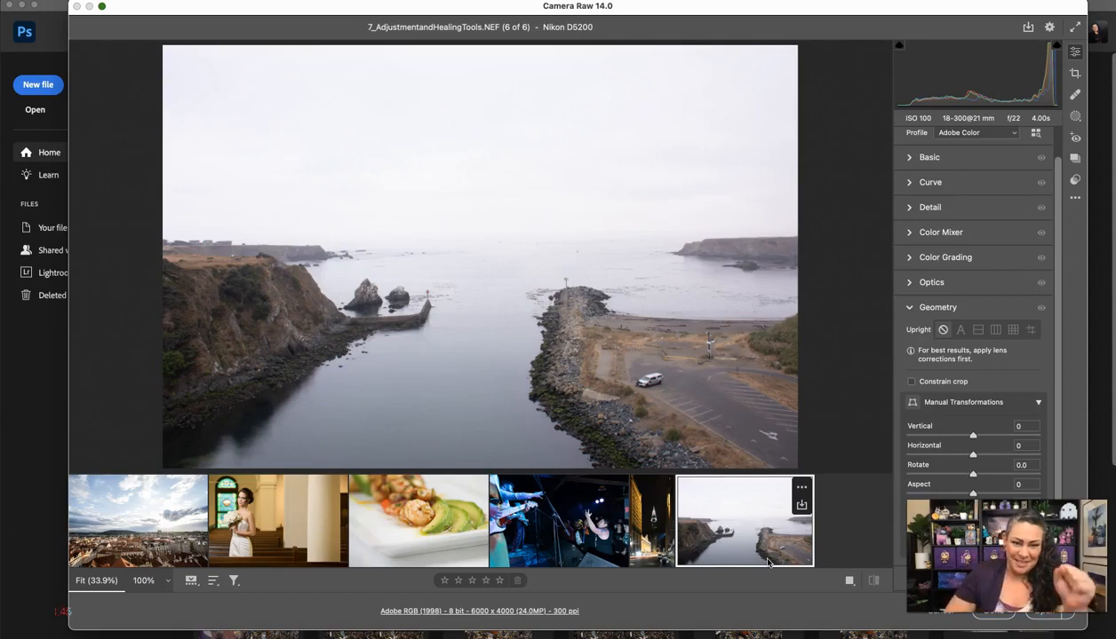
{"action": "left_click", "coordinate": [263, 537]}
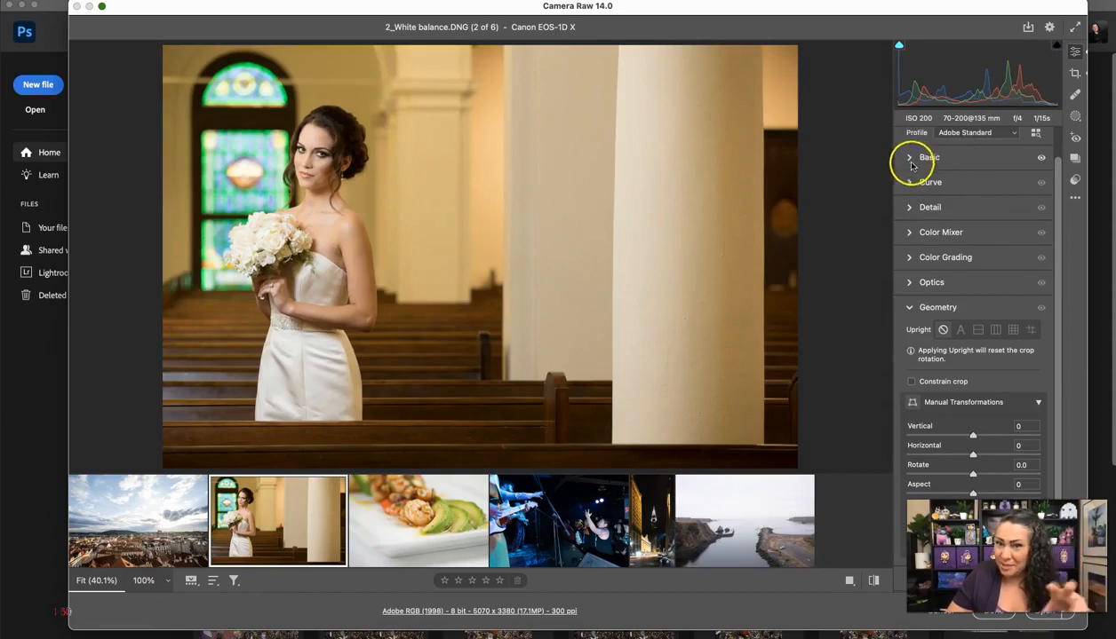
{"action": "left_click", "coordinate": [902, 157]}
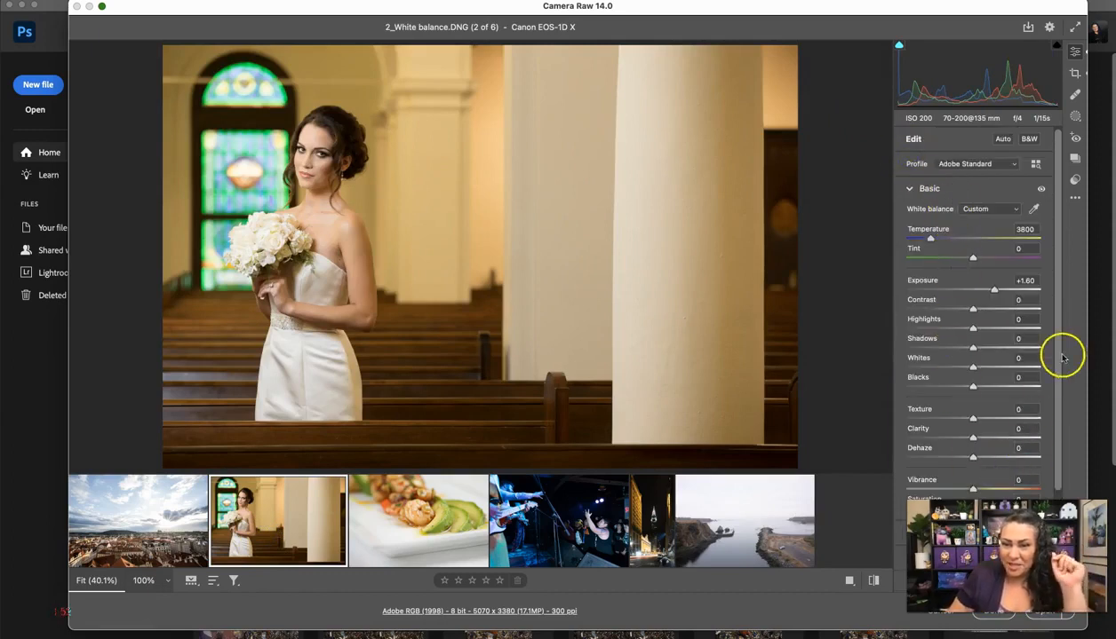
{"action": "left_click_drag", "start_coordinate": [1058, 355], "coordinate": [1057, 368]}
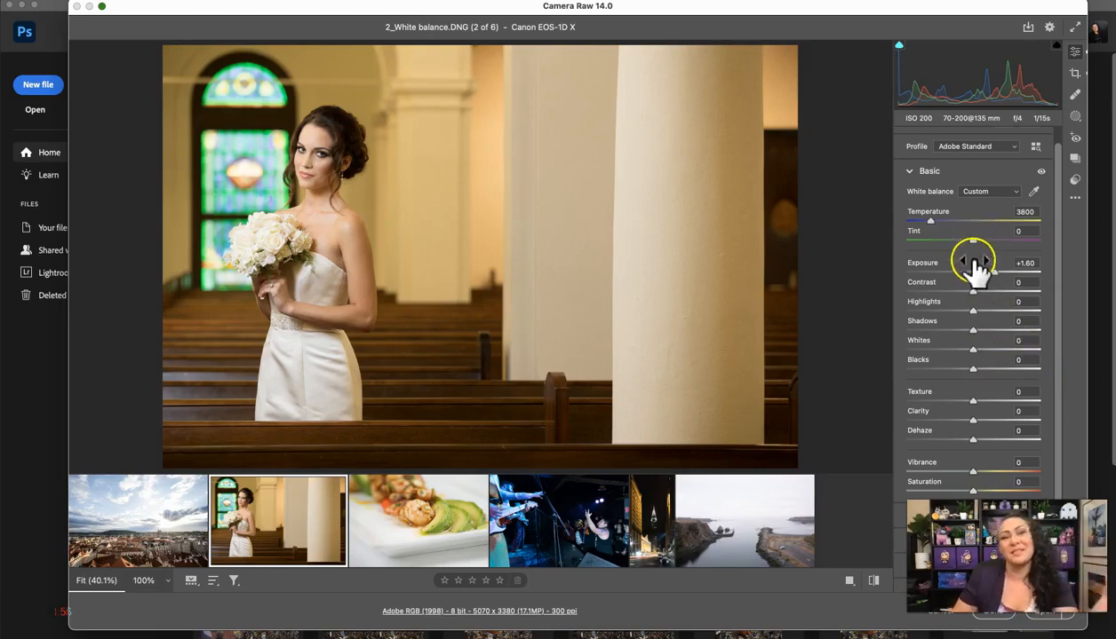
{"action": "left_click", "coordinate": [468, 496]}
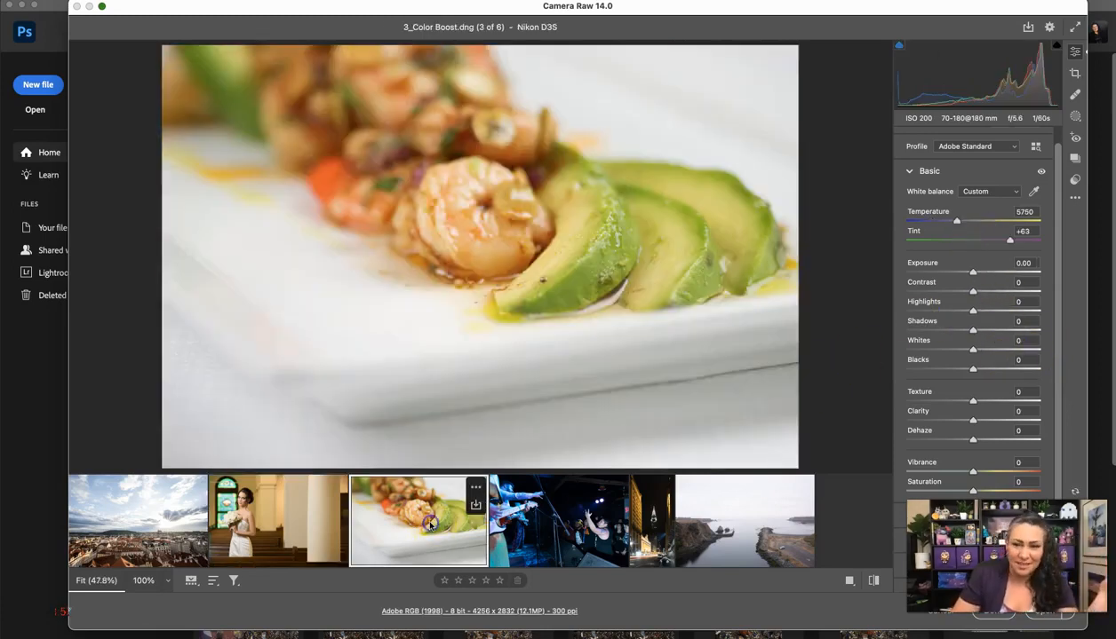
{"action": "left_click", "coordinate": [908, 170]}
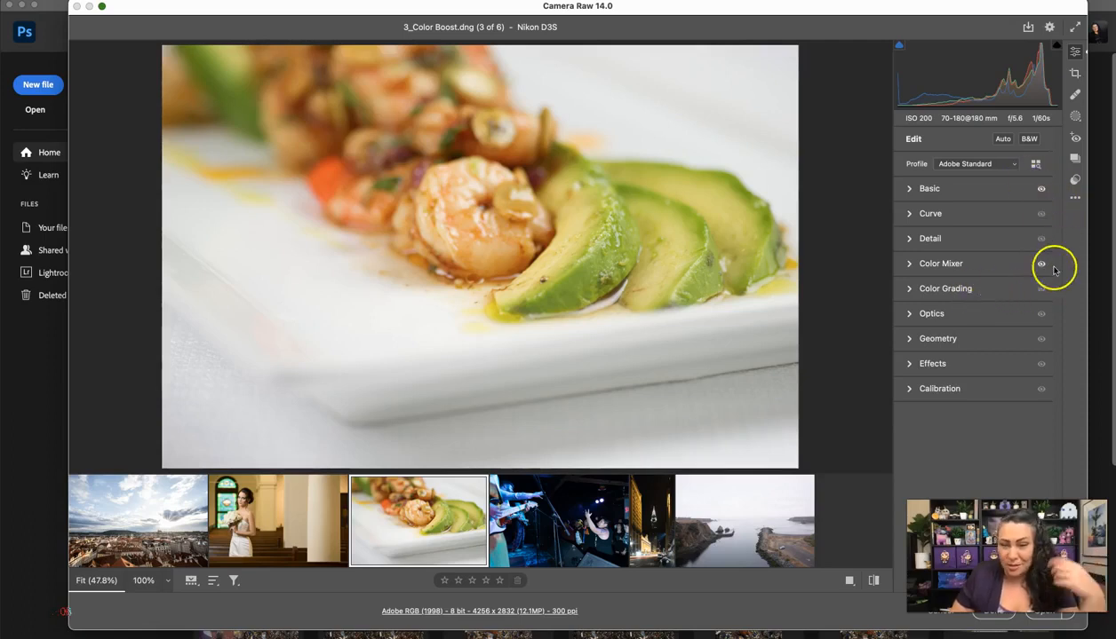
{"action": "left_click", "coordinate": [910, 264]}
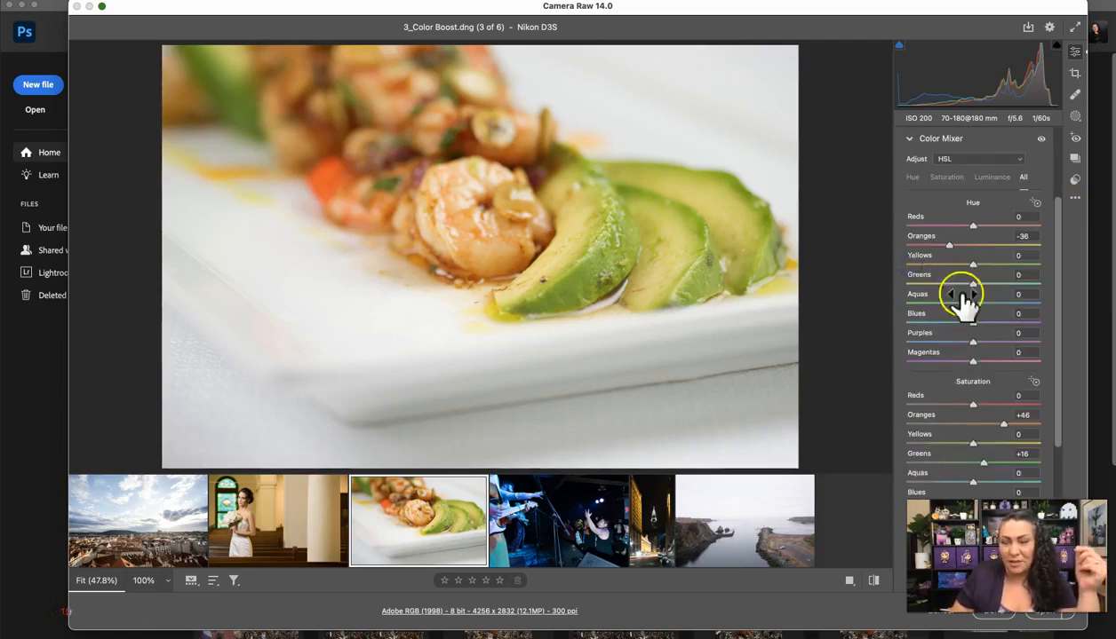
{"action": "left_click_drag", "start_coordinate": [1055, 379], "coordinate": [1059, 411]}
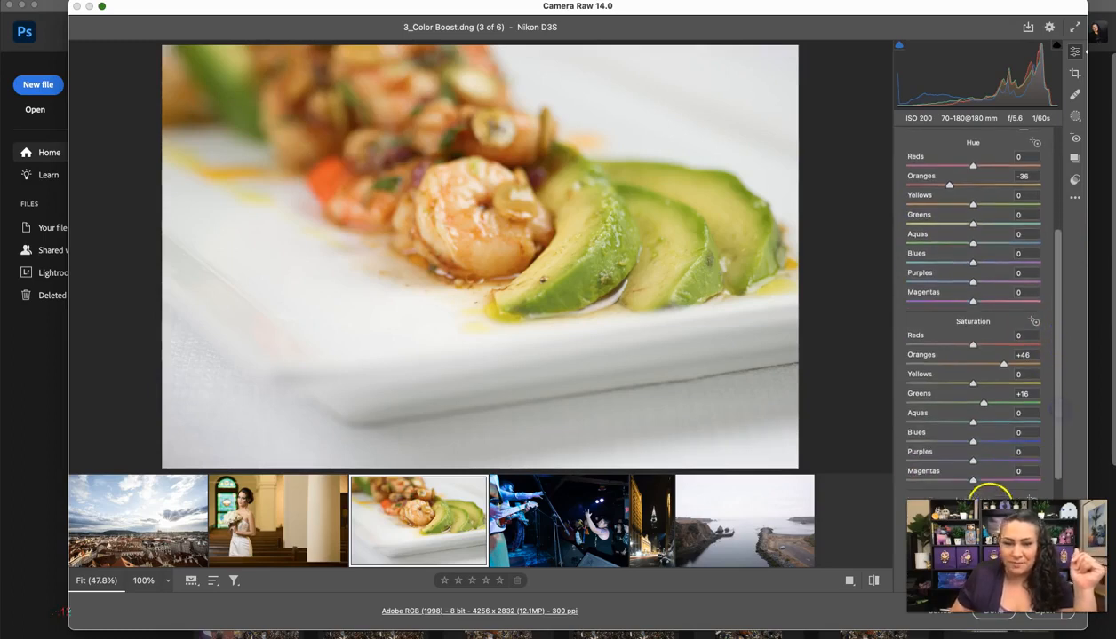
Step: Open the coastal inlet photo and set its Exposure to -0.45 in the Basic settings
{"action": "left_click", "coordinate": [748, 523]}
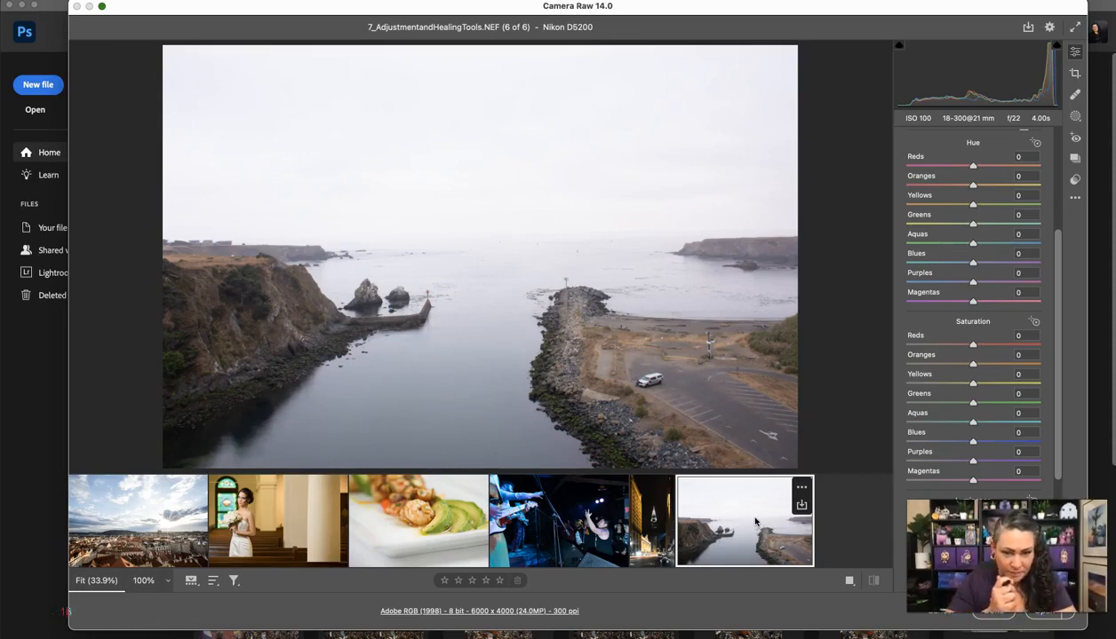
{"action": "left_click_drag", "start_coordinate": [1056, 319], "coordinate": [1053, 148]}
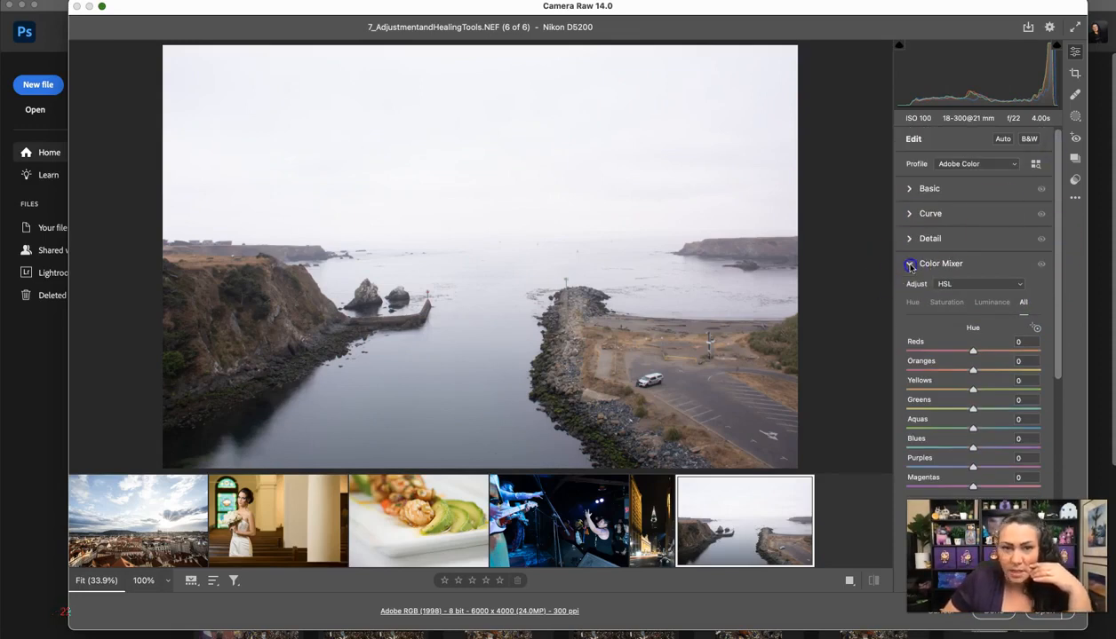
{"action": "left_click", "coordinate": [906, 263]}
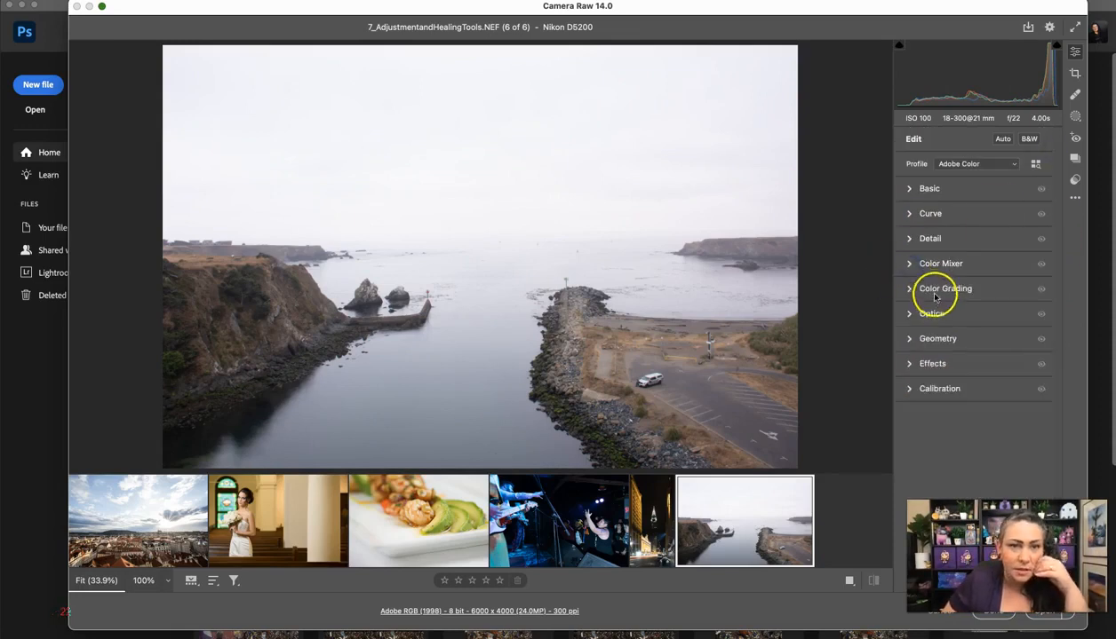
{"action": "left_click", "coordinate": [906, 188]}
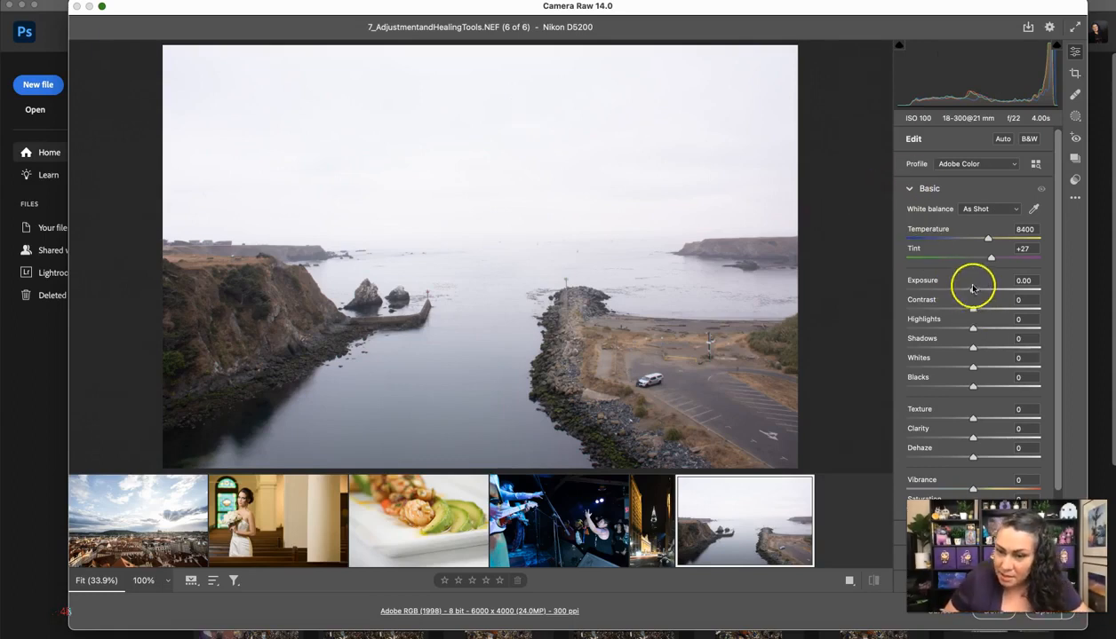
{"action": "left_click_drag", "start_coordinate": [972, 294], "coordinate": [969, 294]}
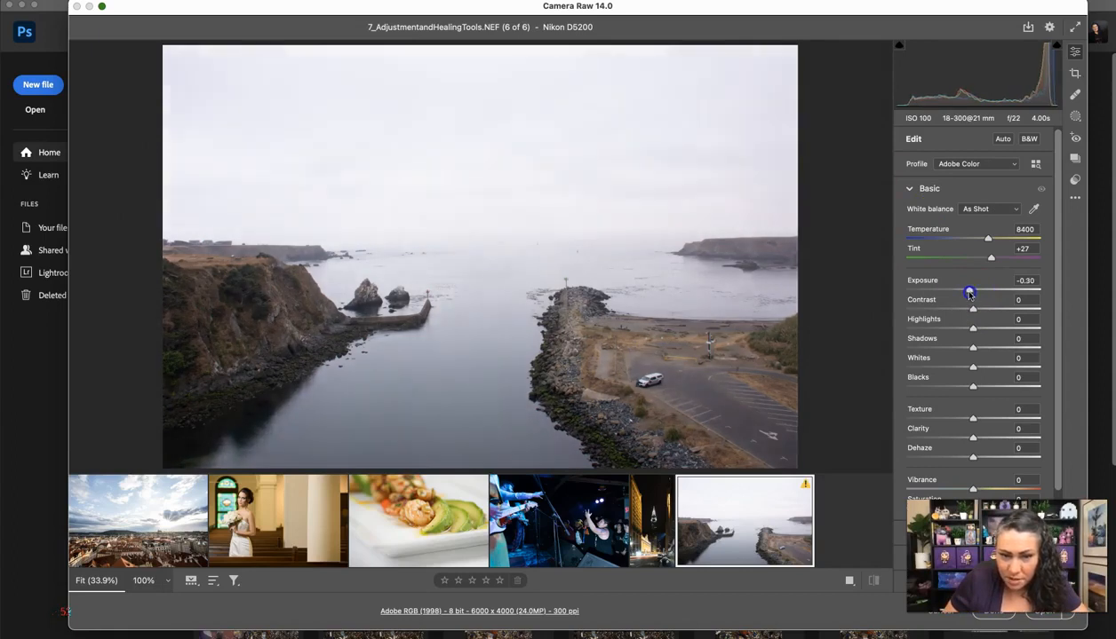
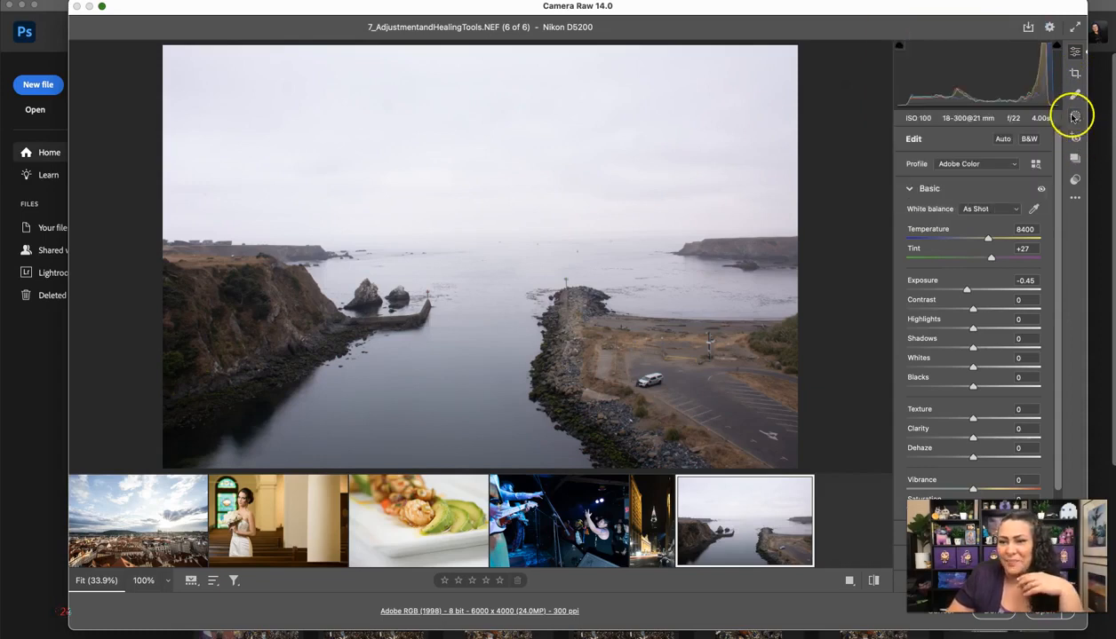
Step: Look through the available mask types and the adjustment settings of a new Linear Gradient mask
{"action": "left_click", "coordinate": [1075, 119]}
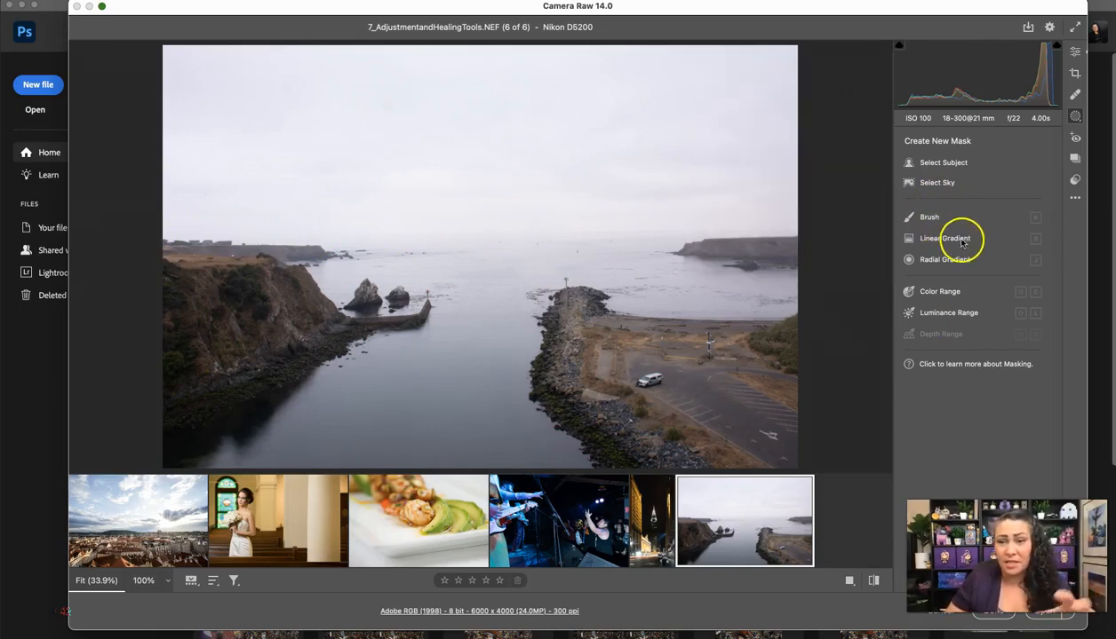
{"action": "mouse_move", "coordinate": [961, 240]}
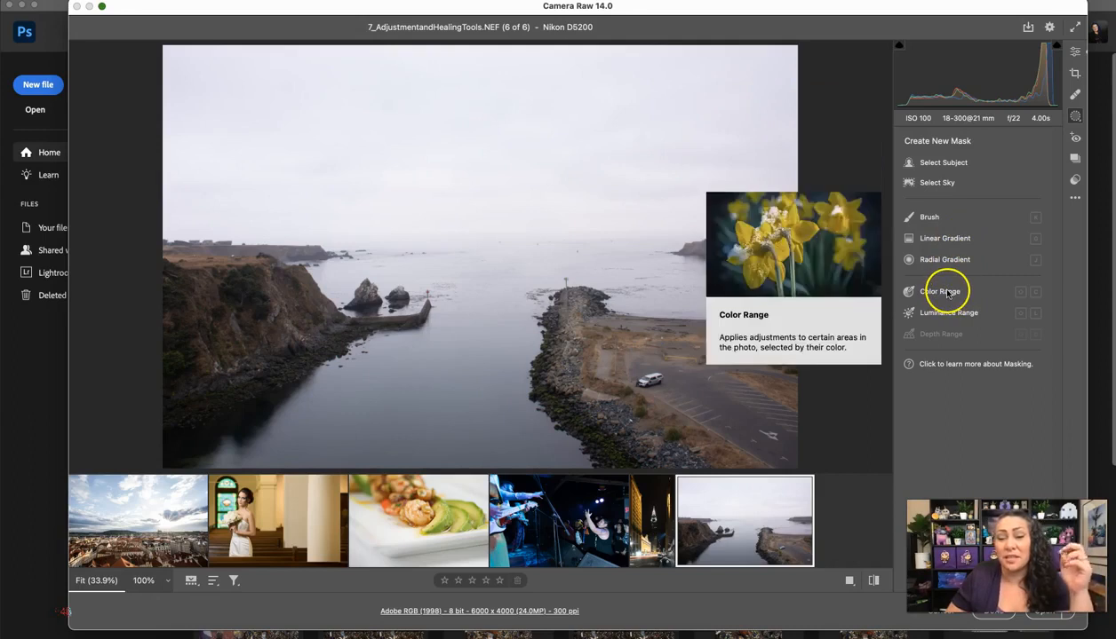
{"action": "mouse_move", "coordinate": [949, 293]}
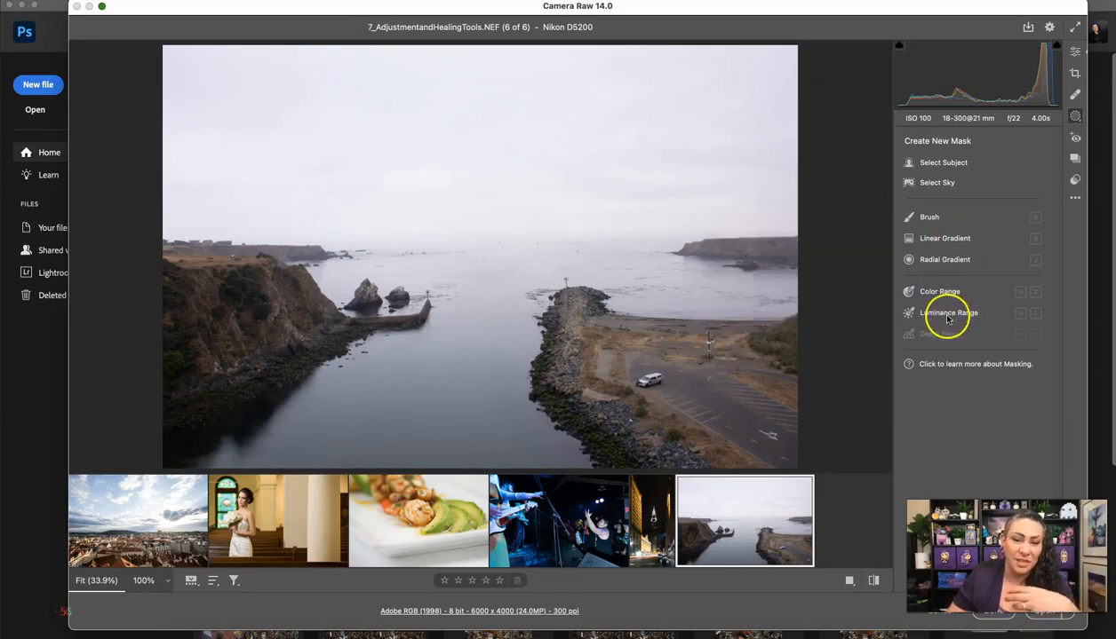
{"action": "mouse_move", "coordinate": [947, 317]}
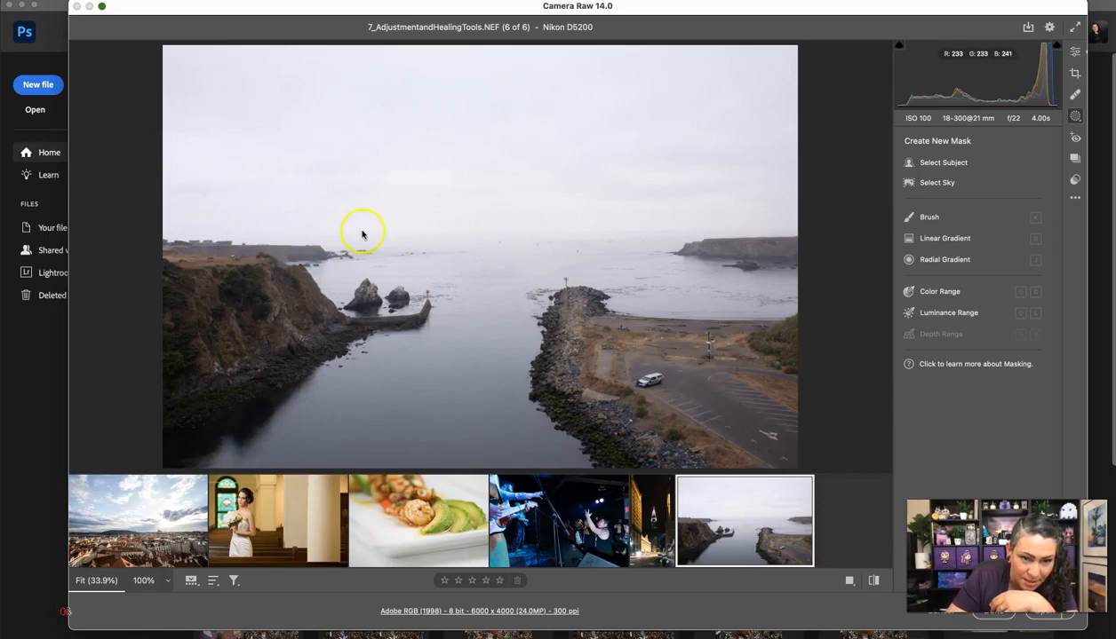
{"action": "left_click", "coordinate": [944, 238]}
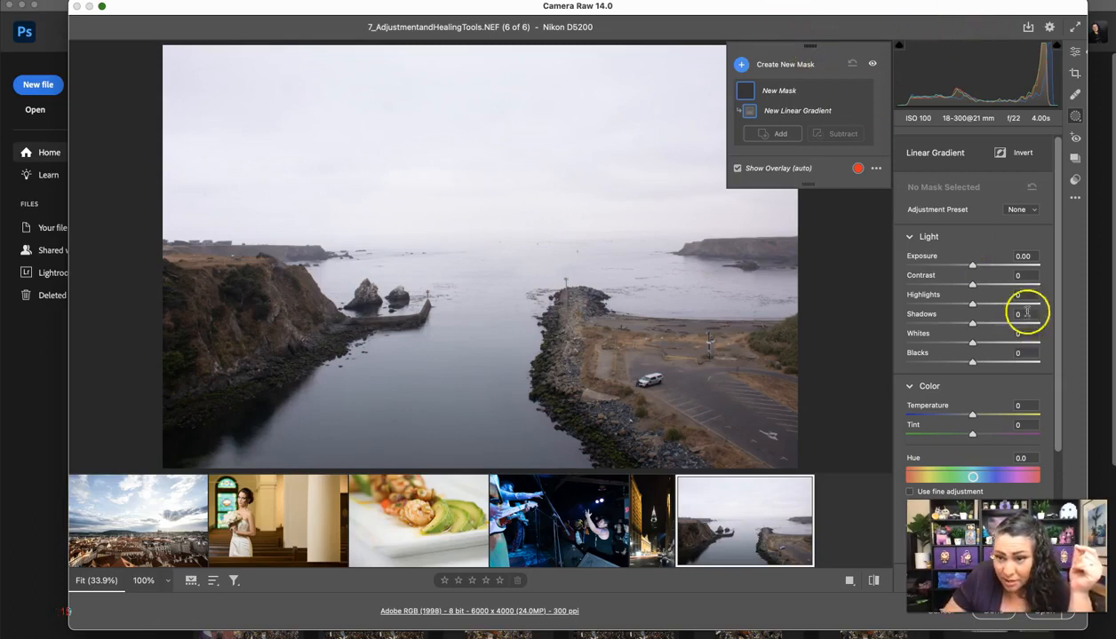
Step: Return to the overall edit settings and set the coastal photo's Exposure to -1.75
{"action": "left_click", "coordinate": [1074, 51]}
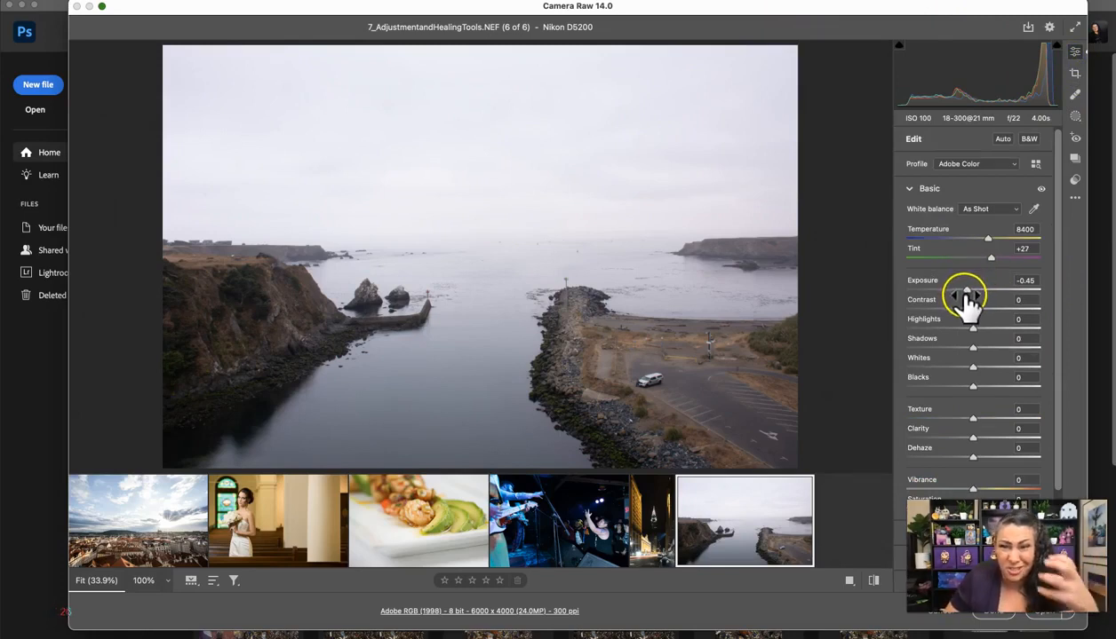
{"action": "left_click_drag", "start_coordinate": [966, 294], "coordinate": [949, 294]}
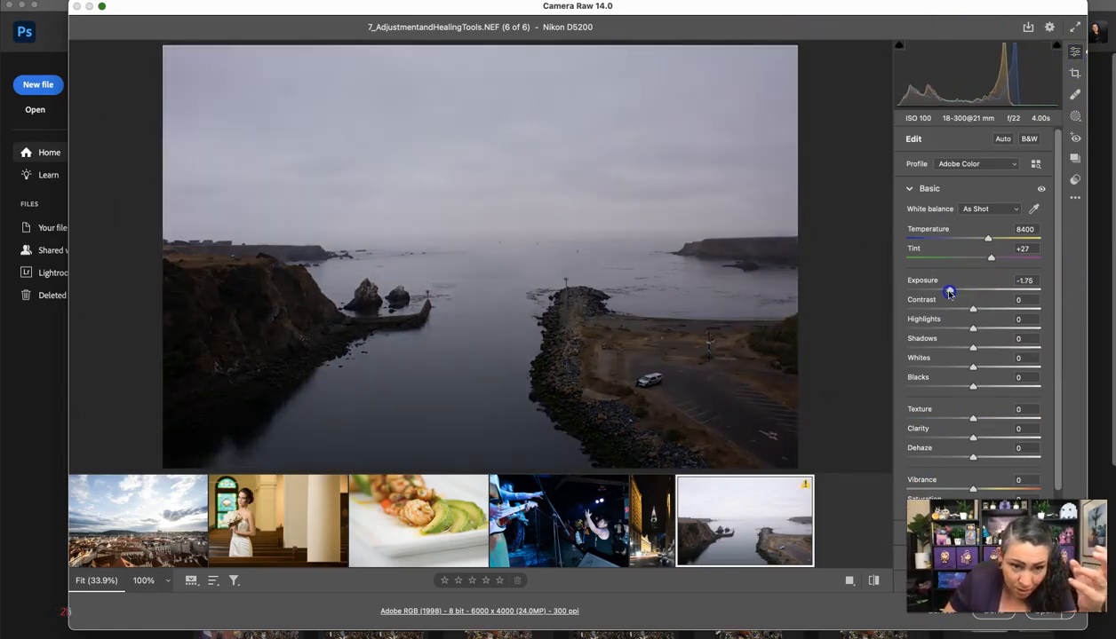
Step: Enable lens profile corrections and chromatic aberration removal for the coastal photo
{"action": "left_click_drag", "start_coordinate": [354, 241], "coordinate": [377, 335]}
{"action": "left_click_drag", "start_coordinate": [1056, 394], "coordinate": [1057, 499]}
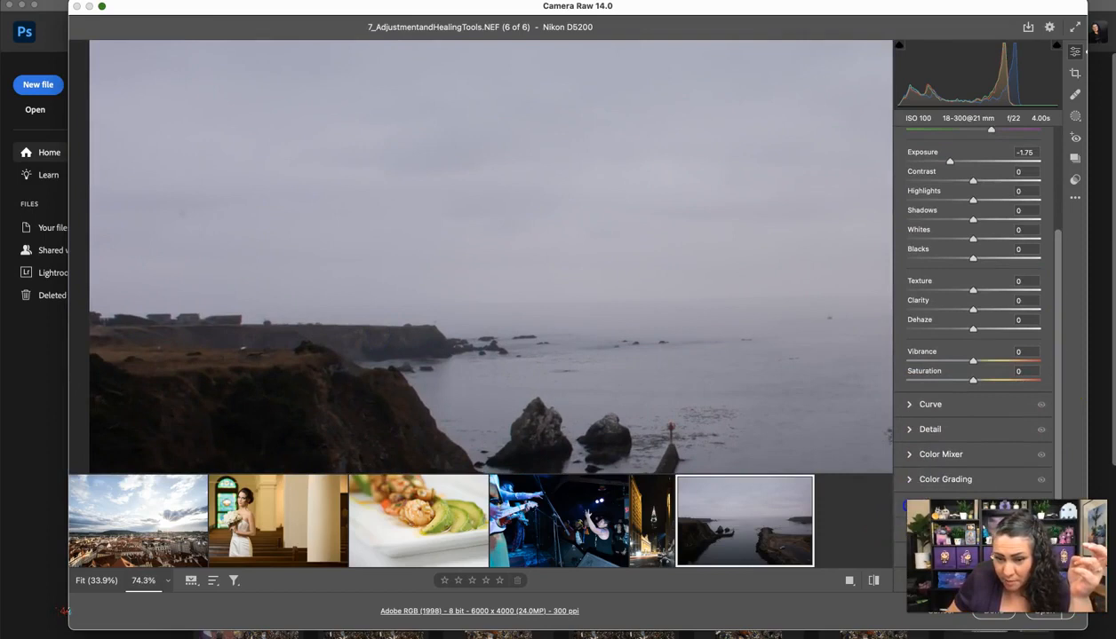
{"action": "left_click", "coordinate": [921, 505]}
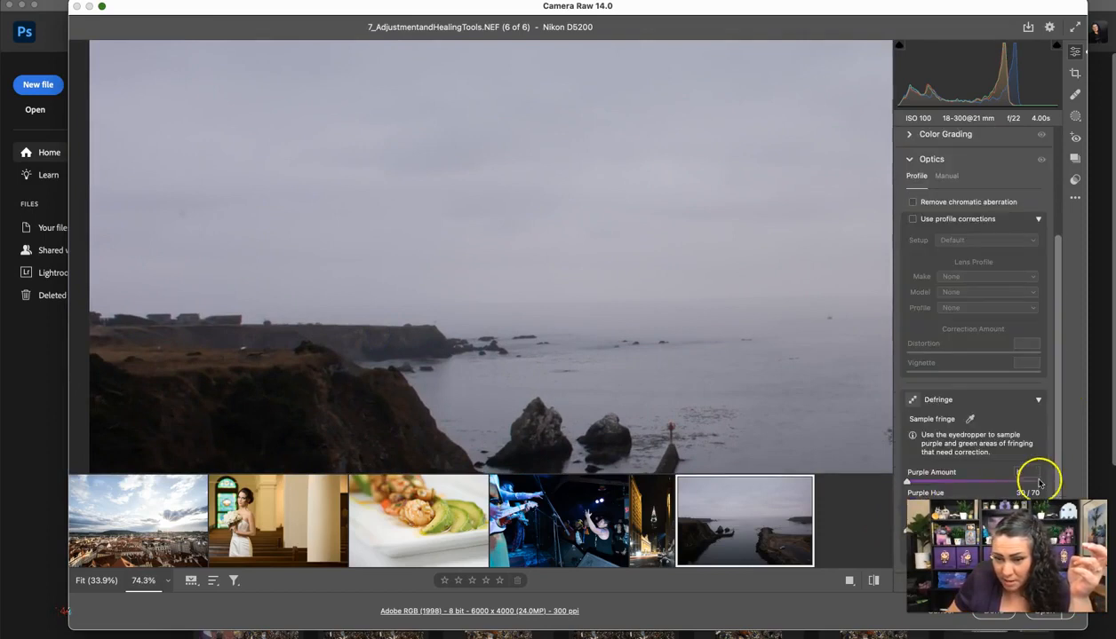
{"action": "left_click", "coordinate": [911, 220]}
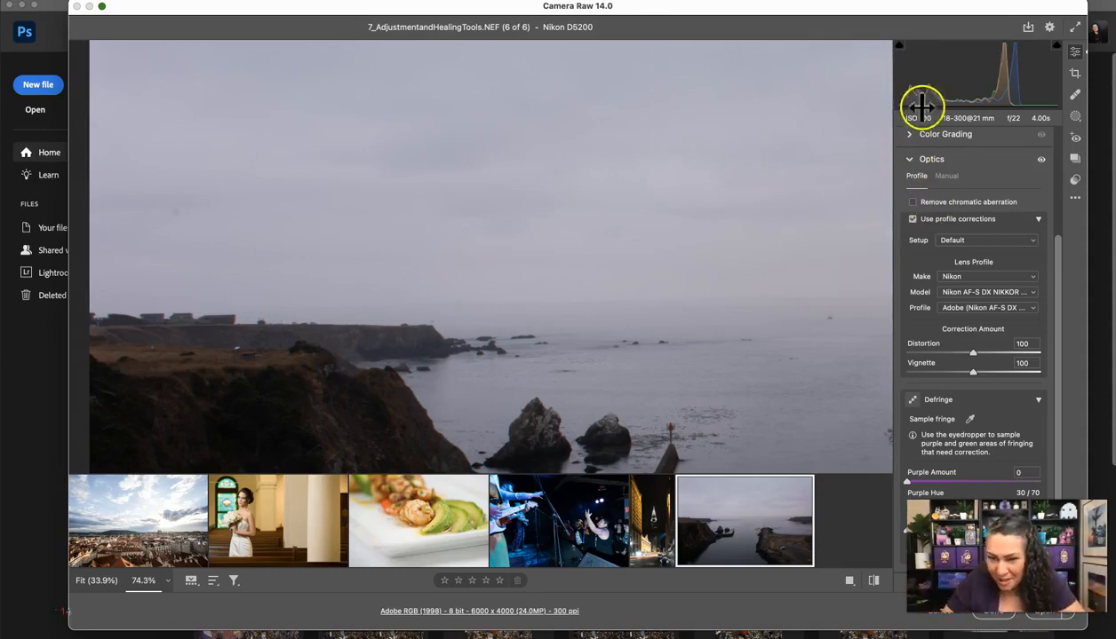
{"action": "left_click", "coordinate": [912, 202]}
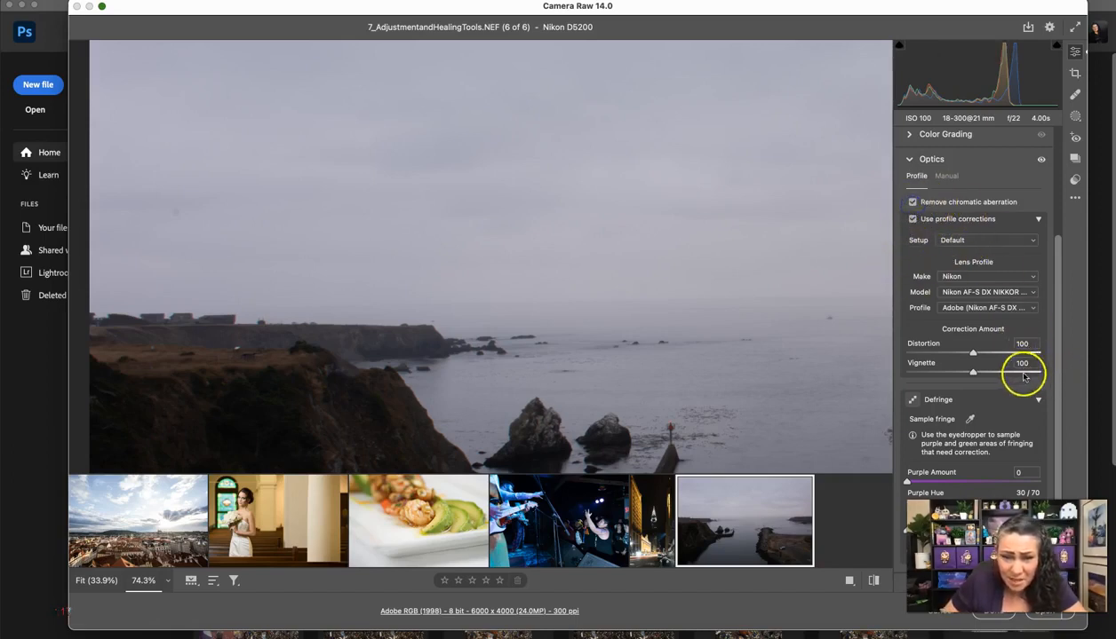
{"action": "left_click", "coordinate": [909, 161]}
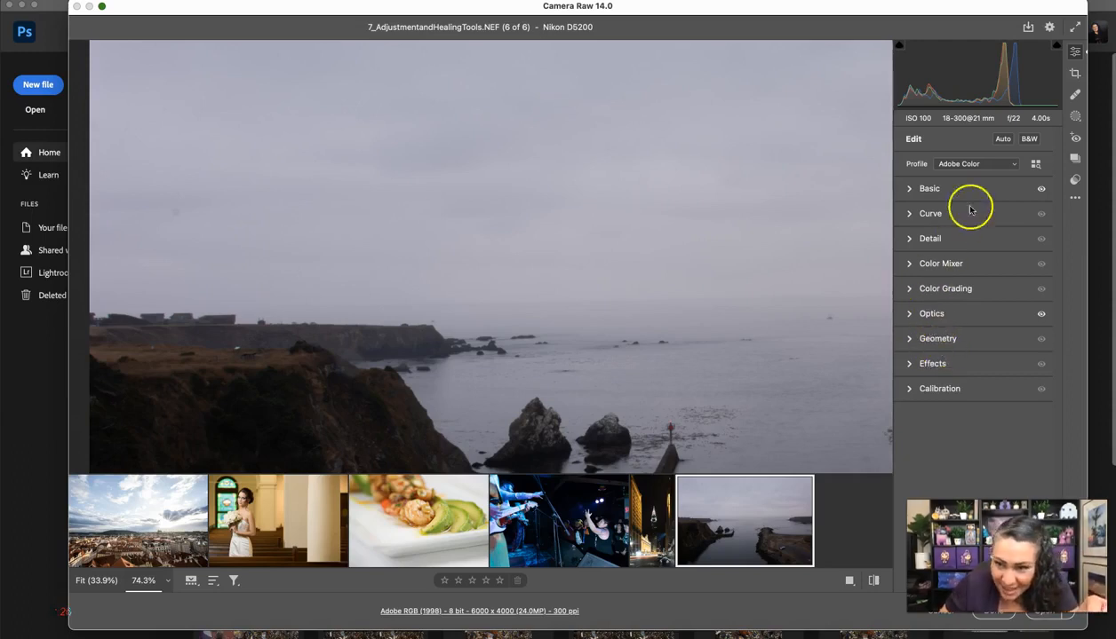
Step: Straighten the coastal photo along the sea horizon with the crop's Straighten tool and apply the crop
{"action": "left_click", "coordinate": [1075, 74]}
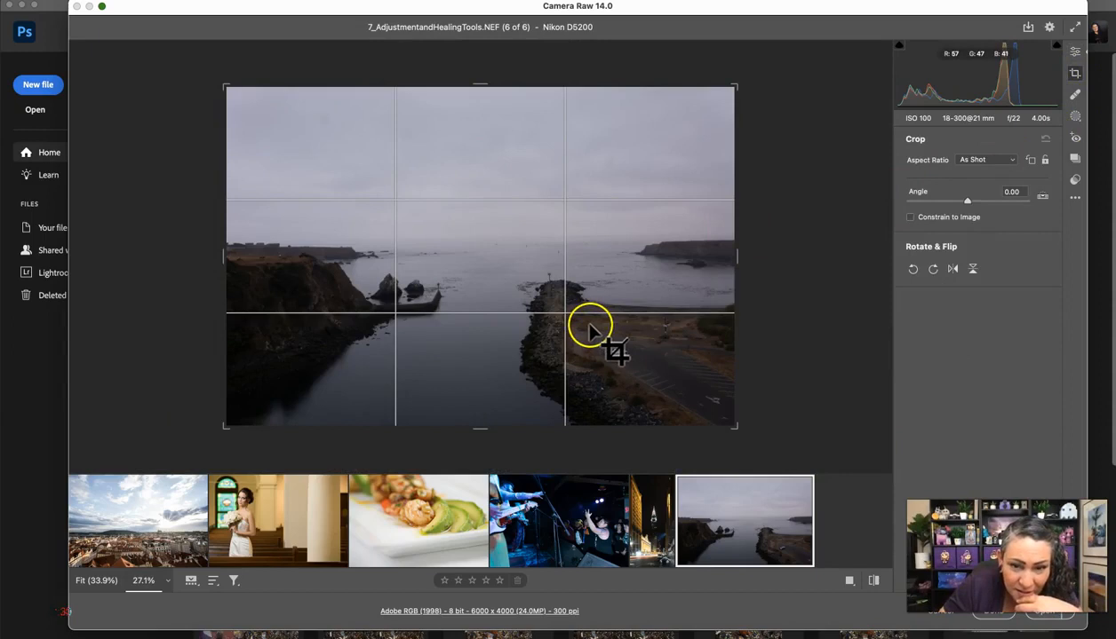
{"action": "scroll", "coordinate": [589, 330], "scroll_direction": "up", "scroll_amount": 4}
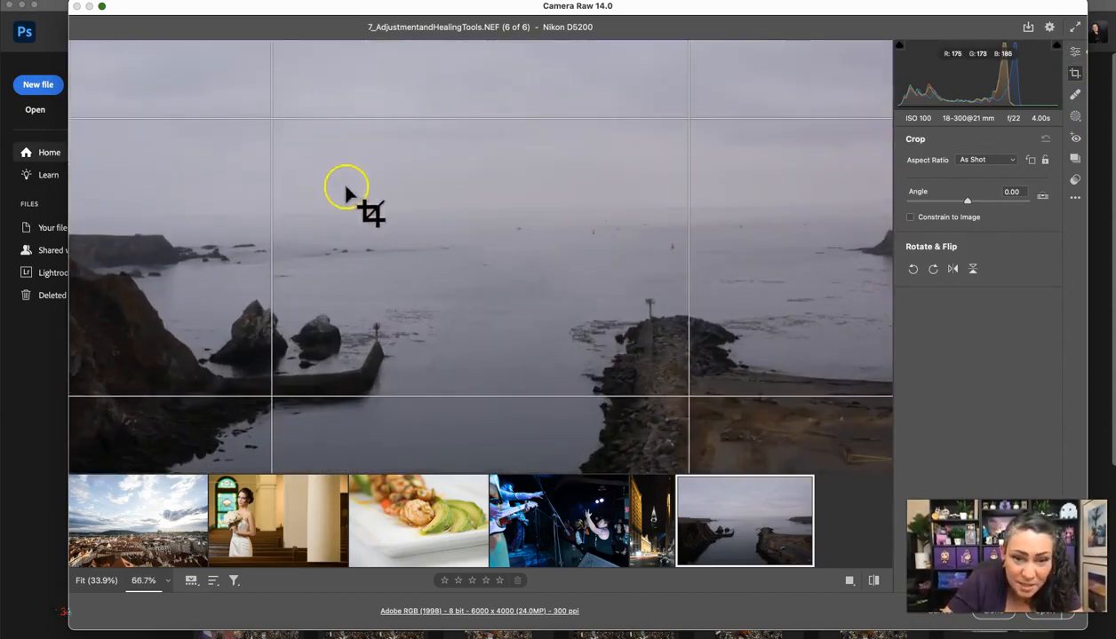
{"action": "left_click", "coordinate": [1042, 197]}
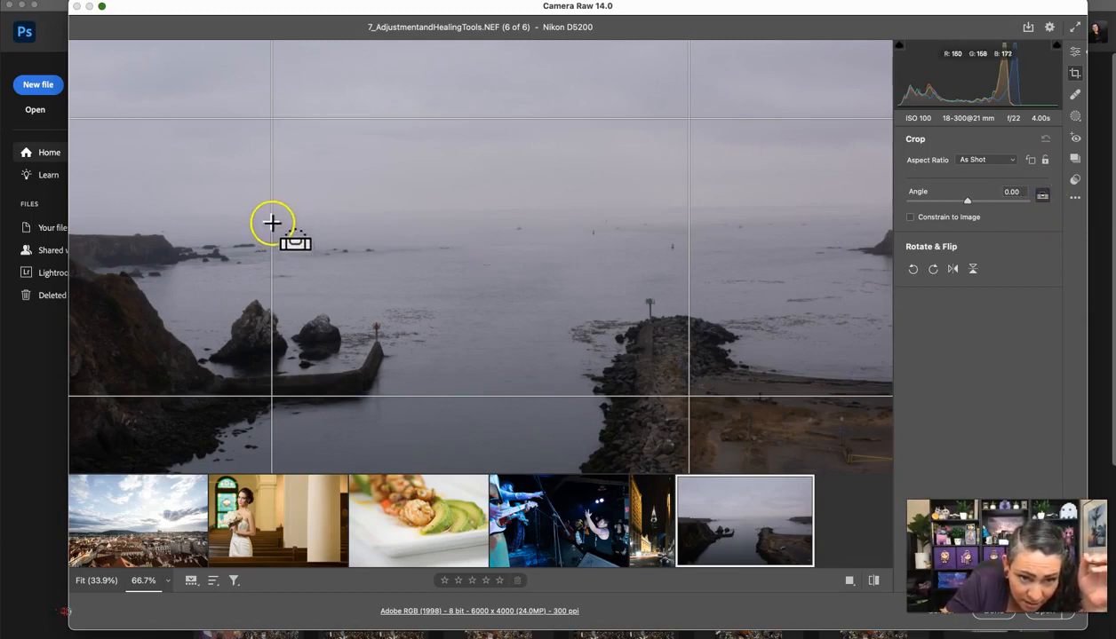
{"action": "left_click_drag", "start_coordinate": [273, 214], "coordinate": [691, 208]}
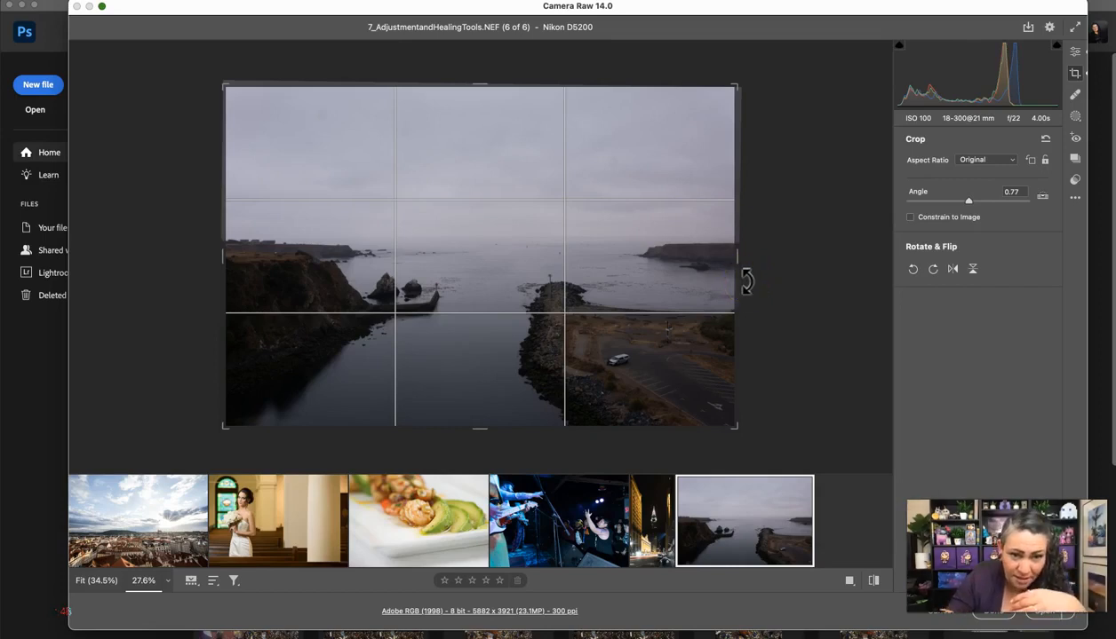
{"action": "key", "text": "Return"}
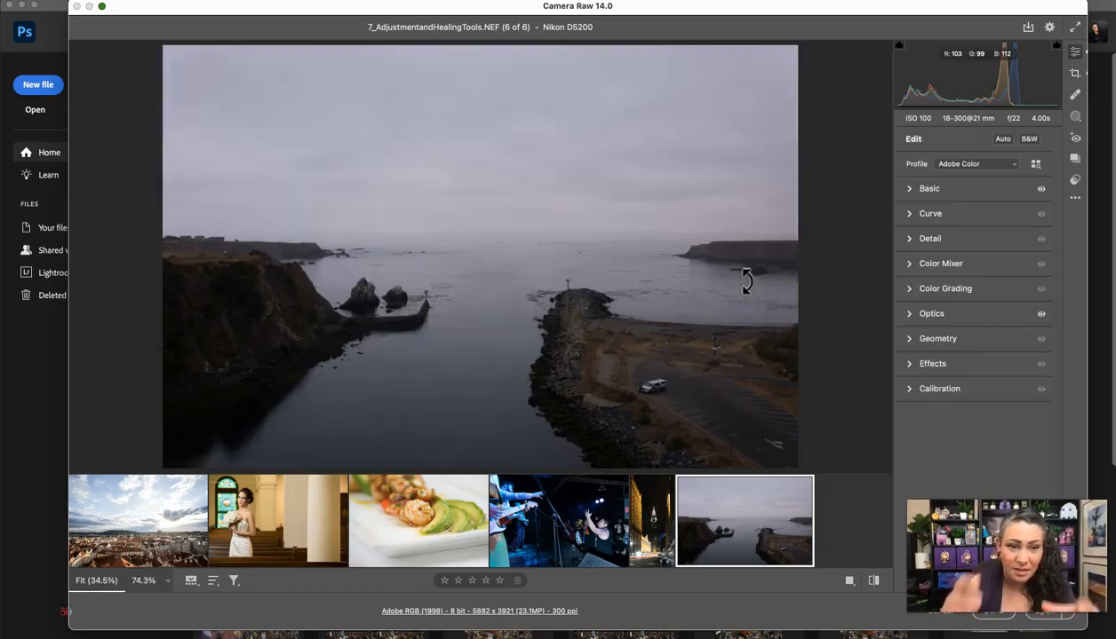
Step: Set the coastal photo's overall Exposure to -0.60 in the Basic settings
{"action": "left_click", "coordinate": [910, 188]}
{"action": "left_click_drag", "start_coordinate": [949, 290], "coordinate": [964, 294]}
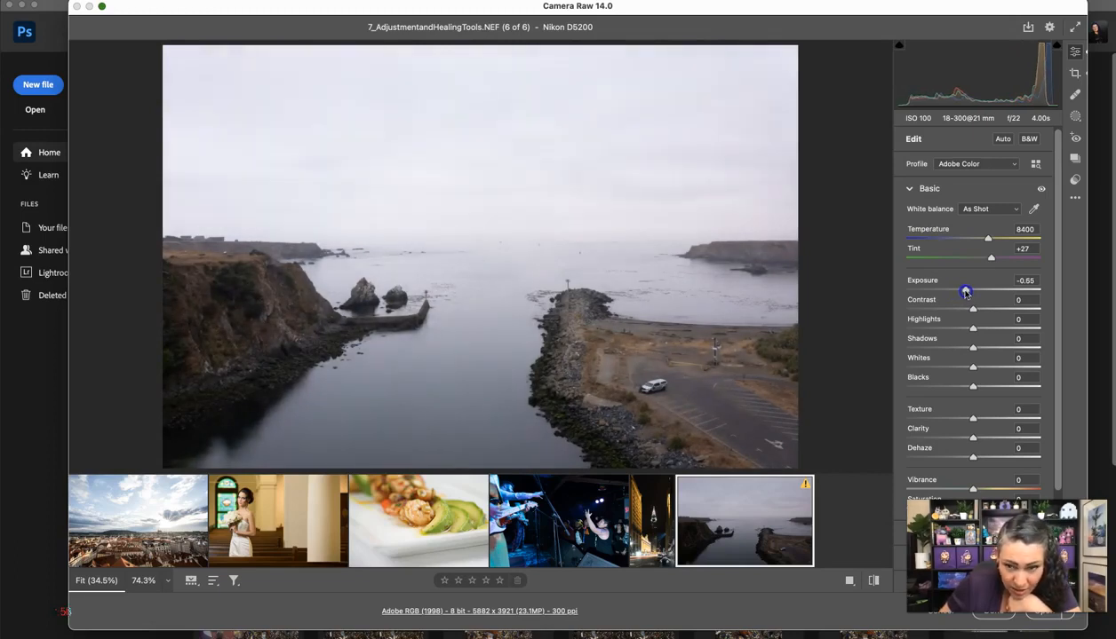
{"action": "left_click_drag", "start_coordinate": [966, 293], "coordinate": [964, 293]}
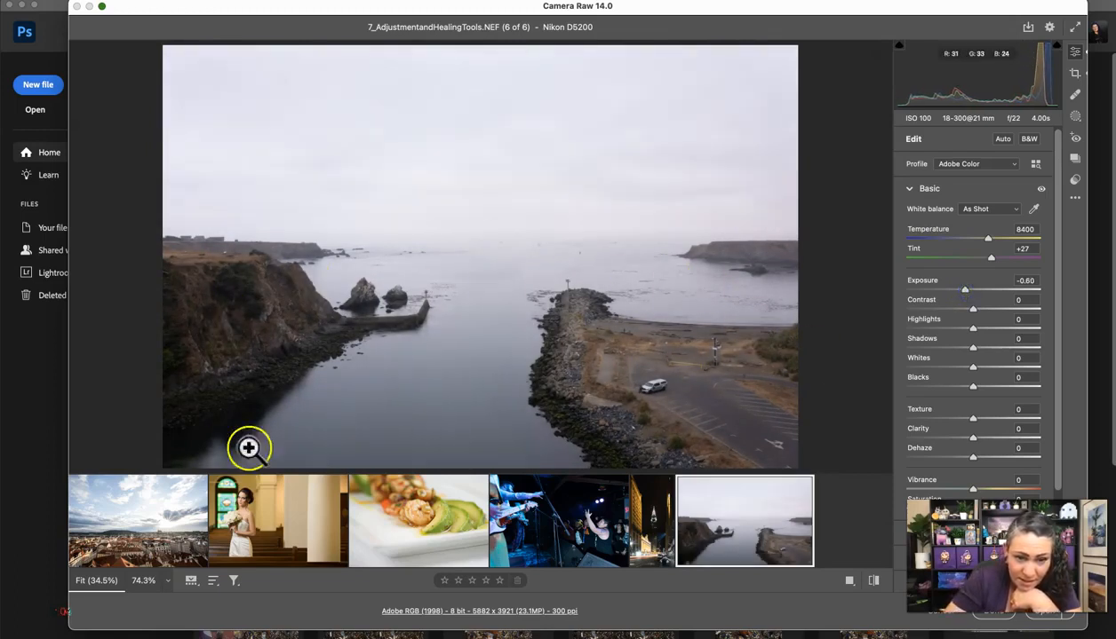
Step: Add a Linear Gradient mask covering the sky, with a level transition from the lower sky down to the horizon
{"action": "left_click", "coordinate": [1075, 119]}
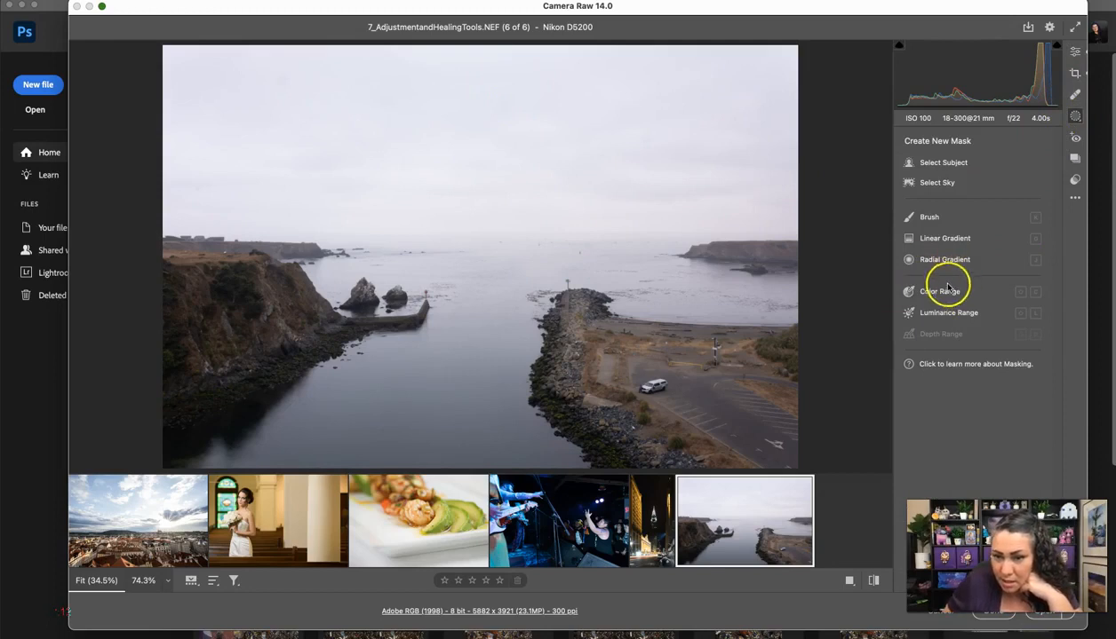
{"action": "left_click", "coordinate": [947, 240]}
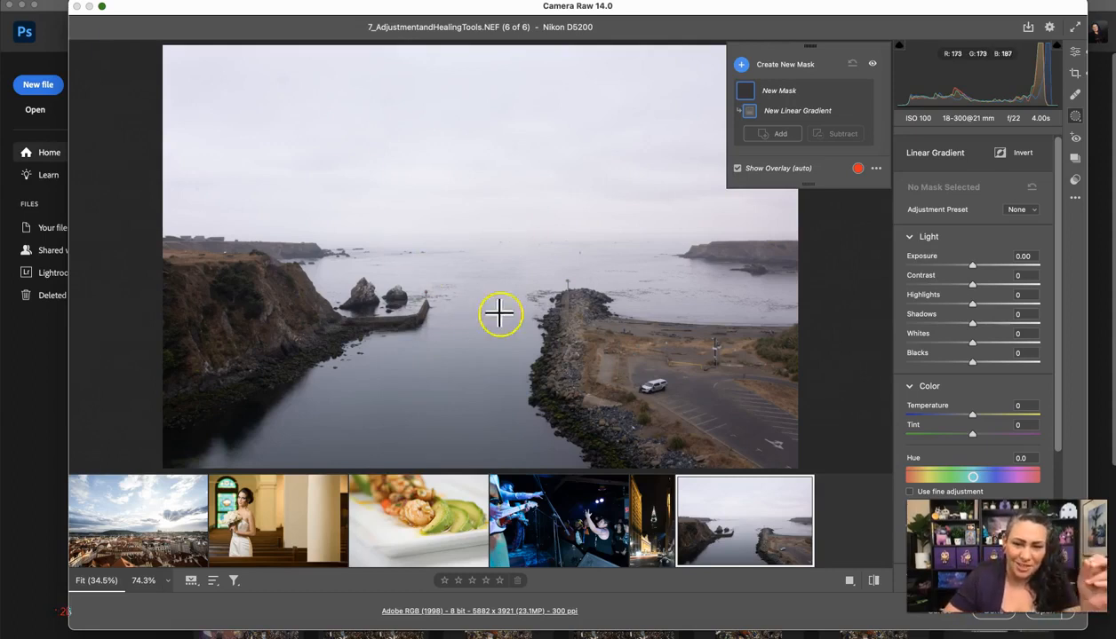
{"action": "left_click_drag", "start_coordinate": [489, 185], "coordinate": [489, 277]}
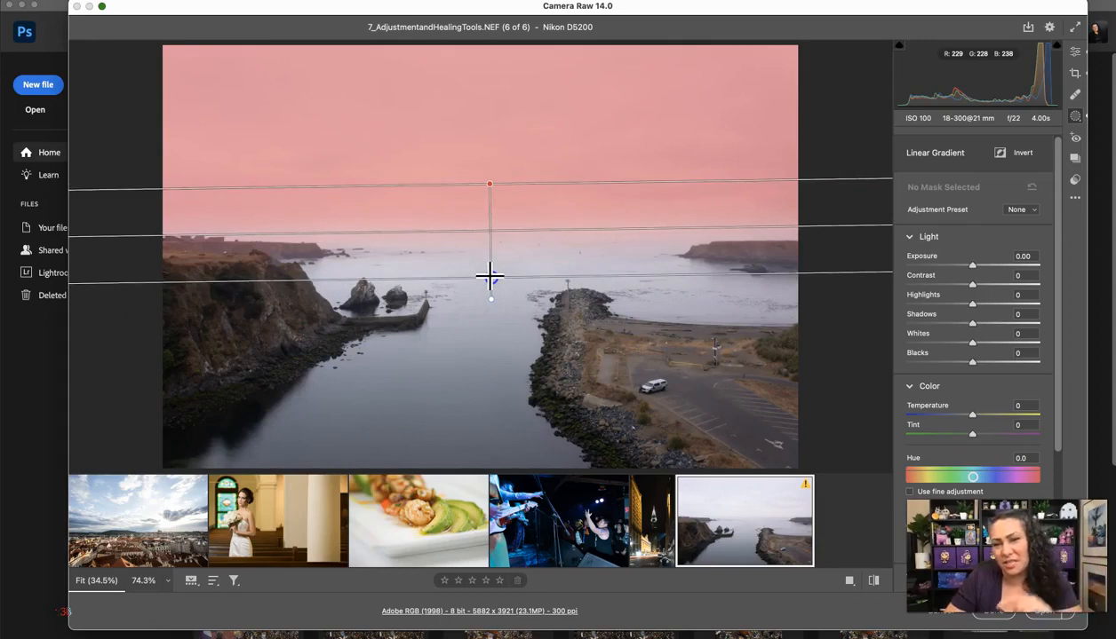
{"action": "left_click_drag", "start_coordinate": [489, 278], "coordinate": [487, 277]}
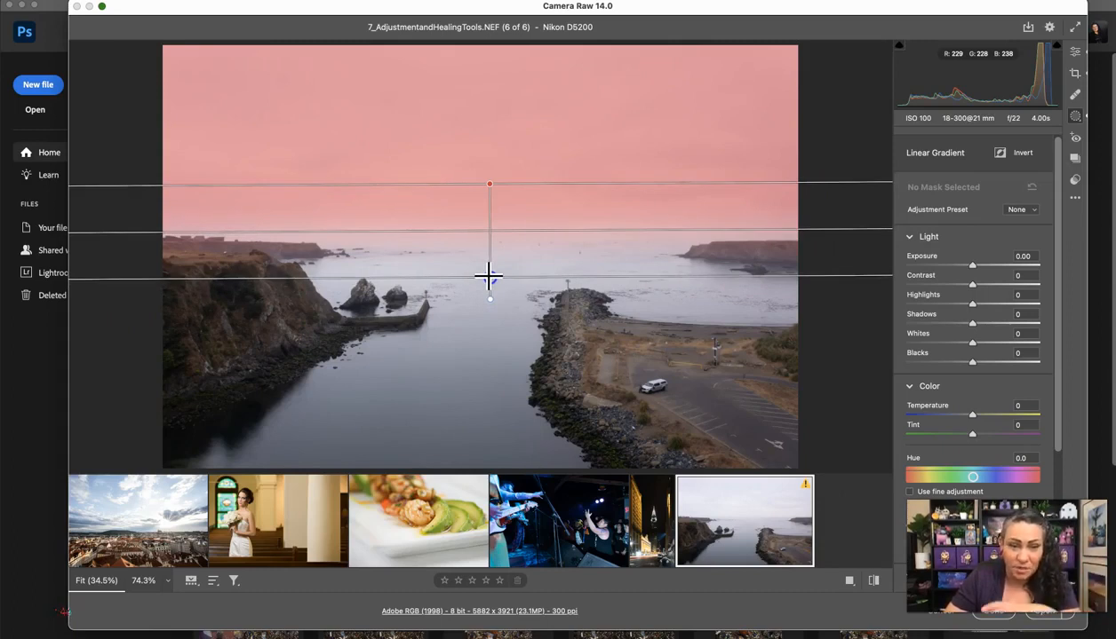
{"action": "left_click_drag", "start_coordinate": [488, 277], "coordinate": [489, 247]}
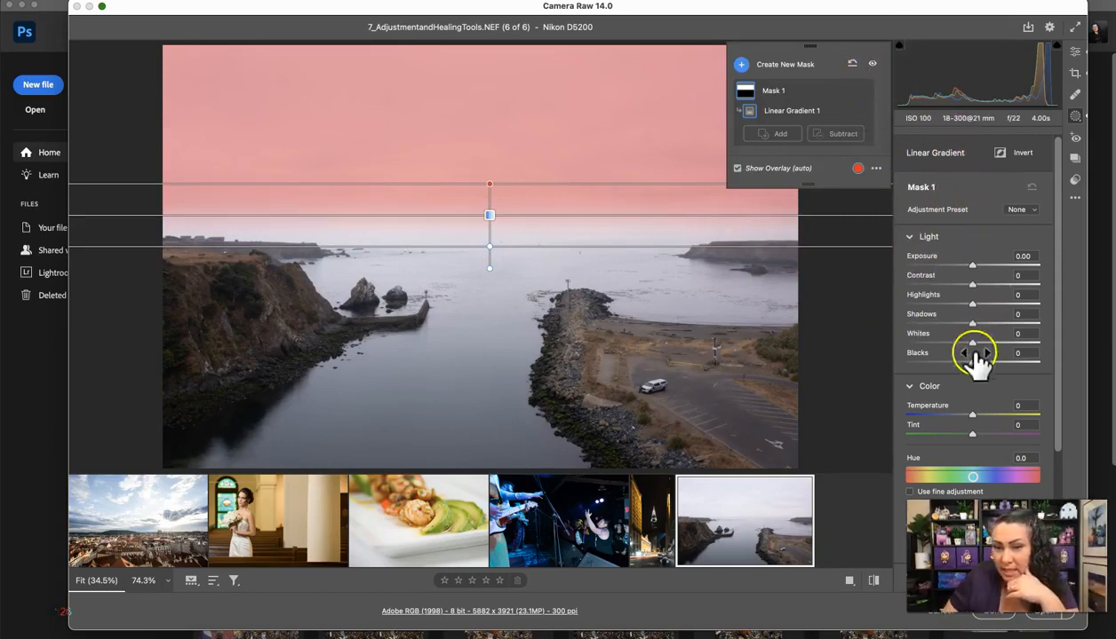
Step: Set the sky gradient's Exposure to -1.10 and widen its transition both upward and below the horizon
{"action": "left_click", "coordinate": [972, 268]}
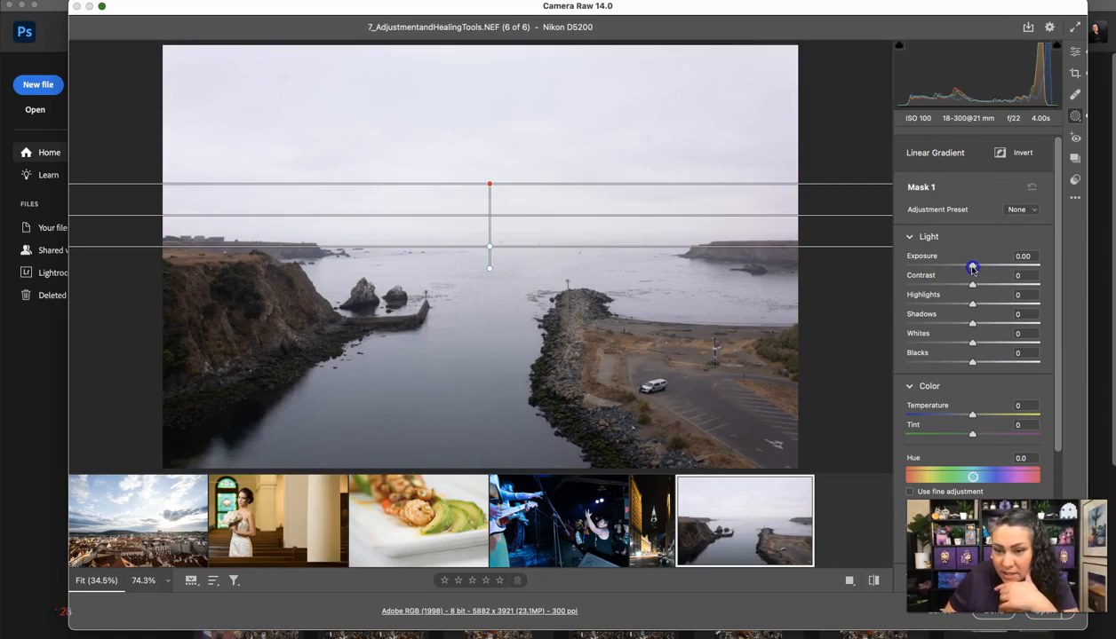
{"action": "left_click_drag", "start_coordinate": [970, 268], "coordinate": [953, 271]}
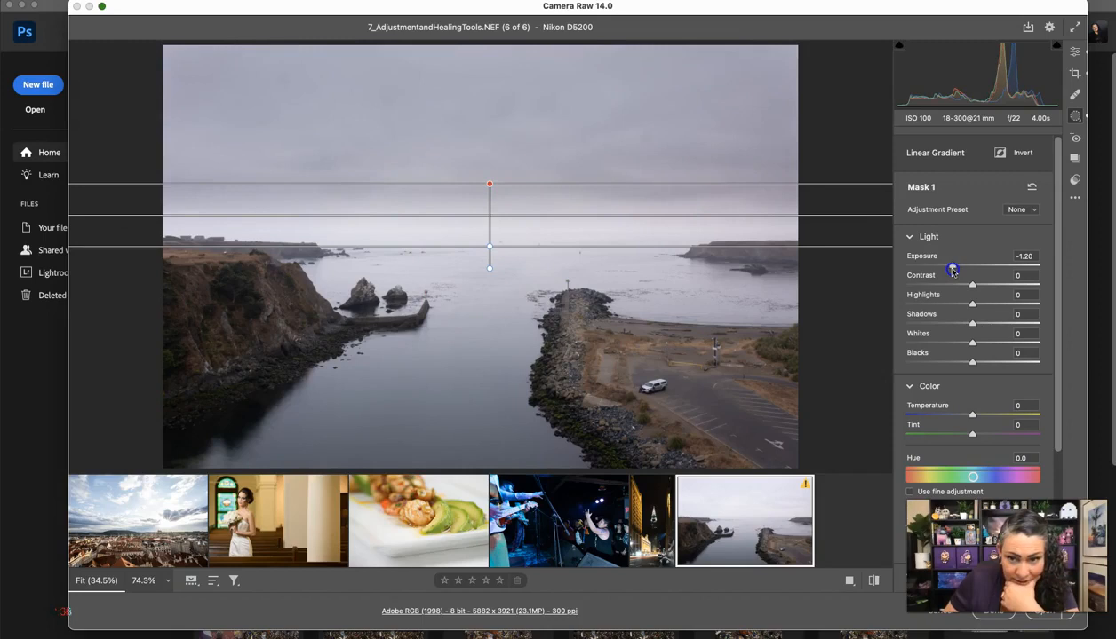
{"action": "left_click_drag", "start_coordinate": [952, 270], "coordinate": [955, 270]}
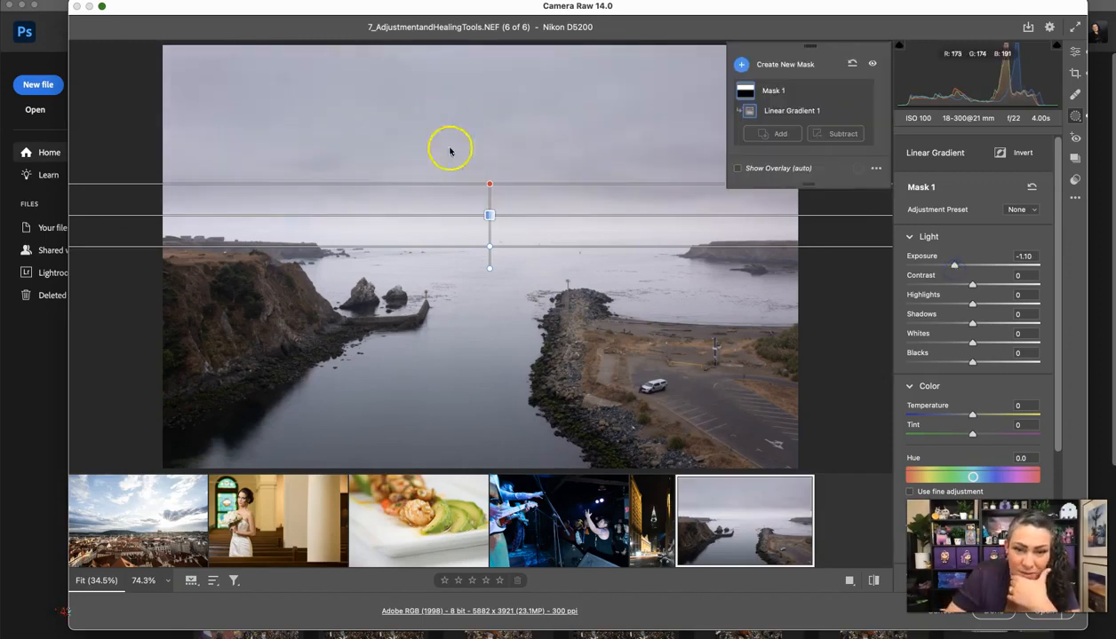
{"action": "left_click_drag", "start_coordinate": [490, 184], "coordinate": [489, 144]}
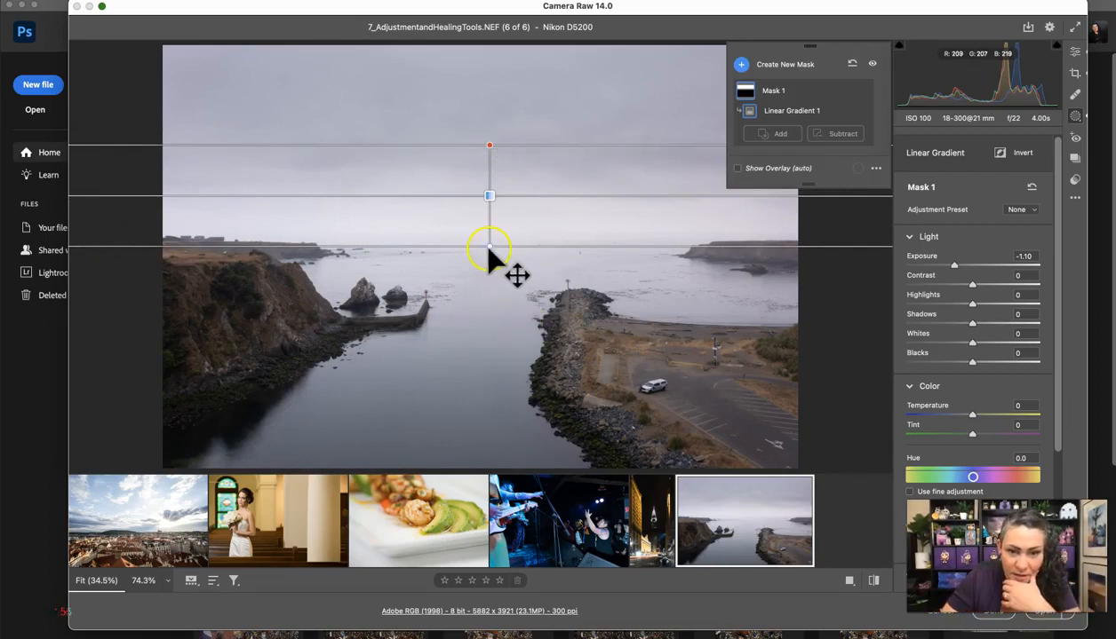
{"action": "mouse_move", "coordinate": [489, 248]}
{"action": "left_mouse_down"}
{"action": "mouse_move", "coordinate": [489, 276]}
{"action": "mouse_move", "coordinate": [490, 225]}
{"action": "mouse_move", "coordinate": [489, 268]}
{"action": "left_mouse_up"}
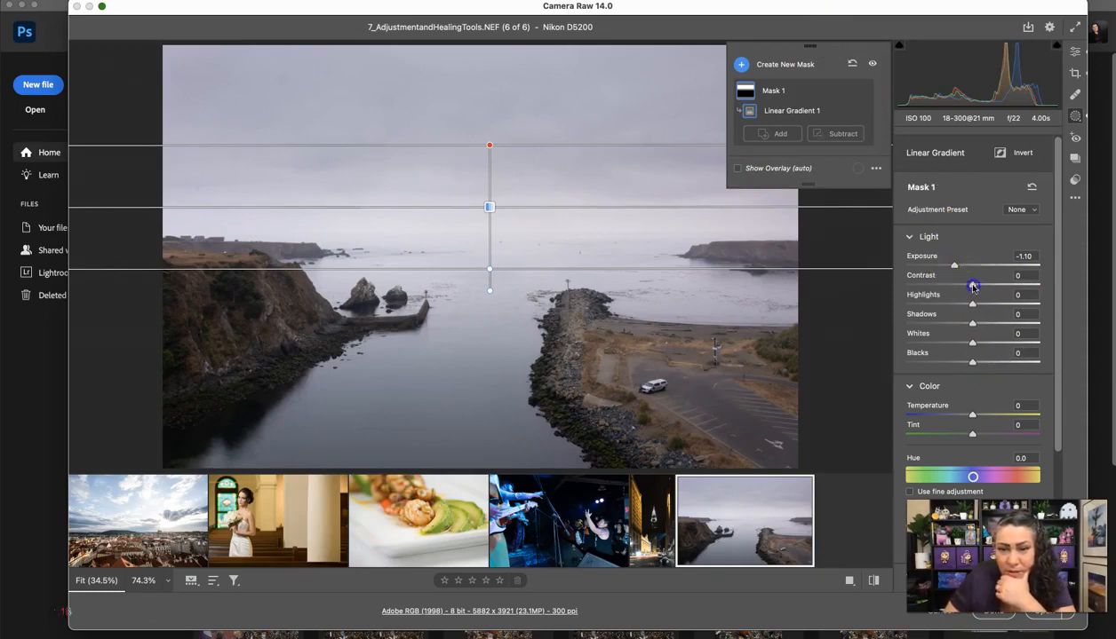
Step: Set the sky gradient's Contrast to +95 and its Tint to -18
{"action": "left_click_drag", "start_coordinate": [972, 287], "coordinate": [983, 288]}
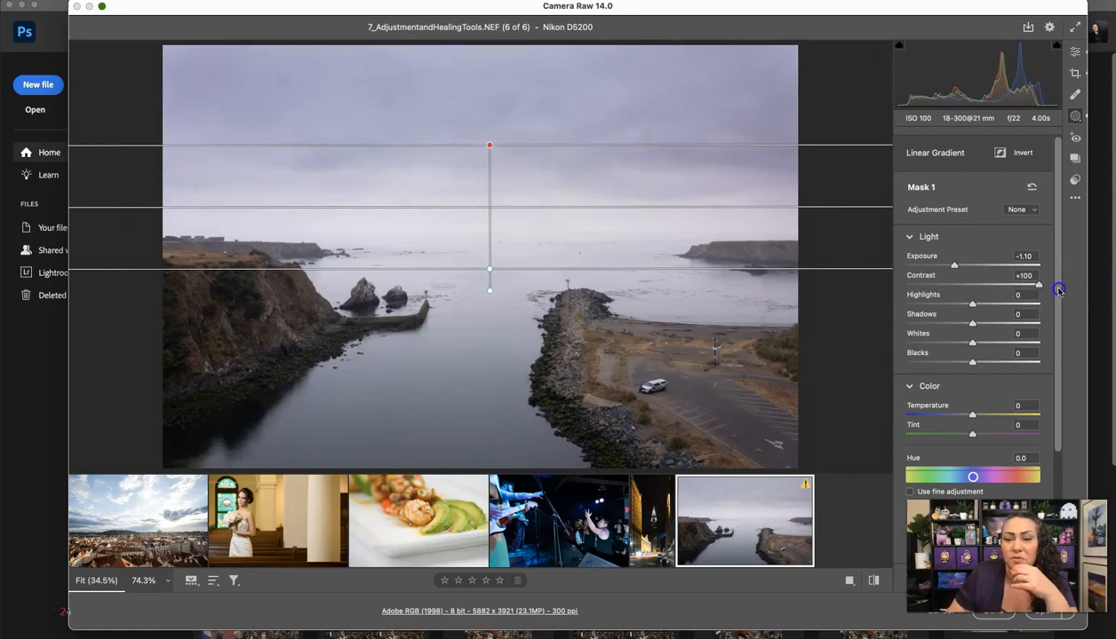
{"action": "left_click_drag", "start_coordinate": [1008, 292], "coordinate": [1035, 291]}
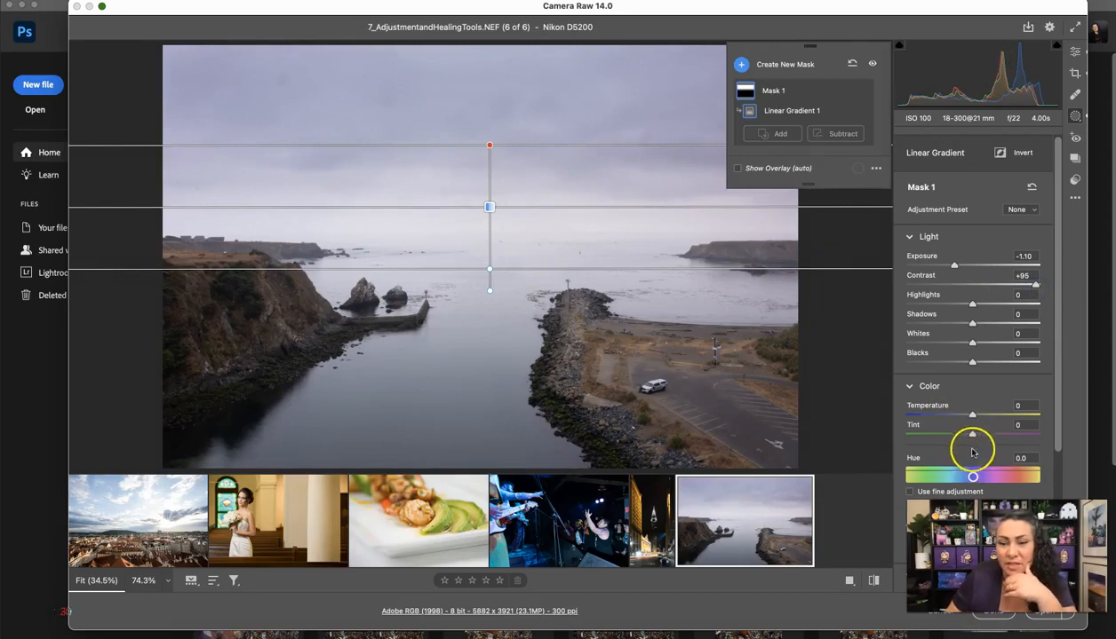
{"action": "left_click_drag", "start_coordinate": [972, 435], "coordinate": [969, 437]}
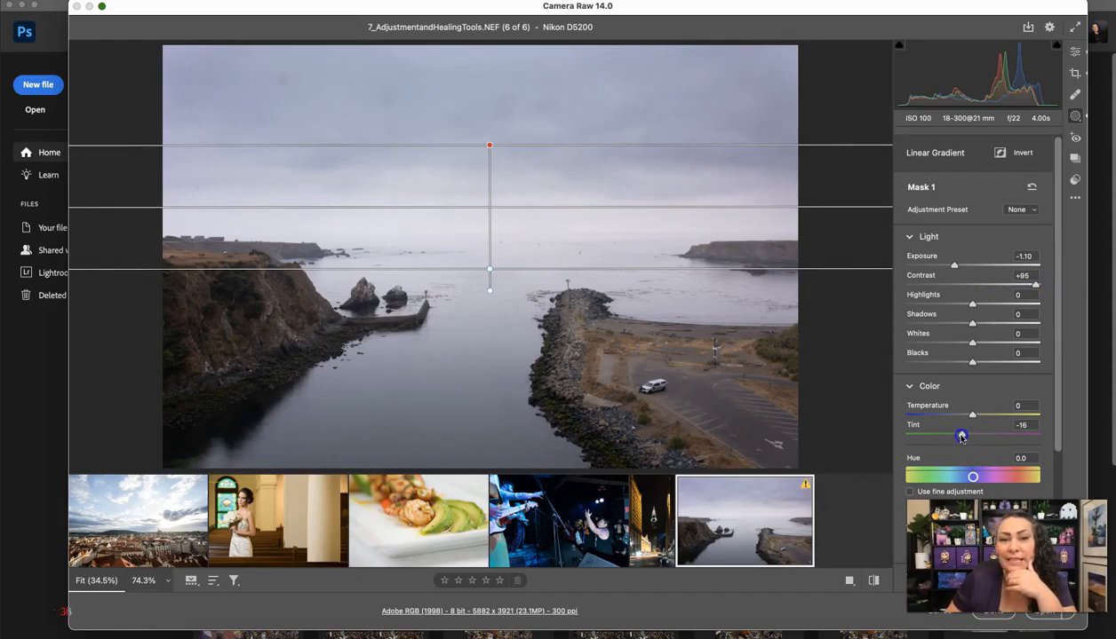
{"action": "left_click_drag", "start_coordinate": [959, 437], "coordinate": [959, 437]}
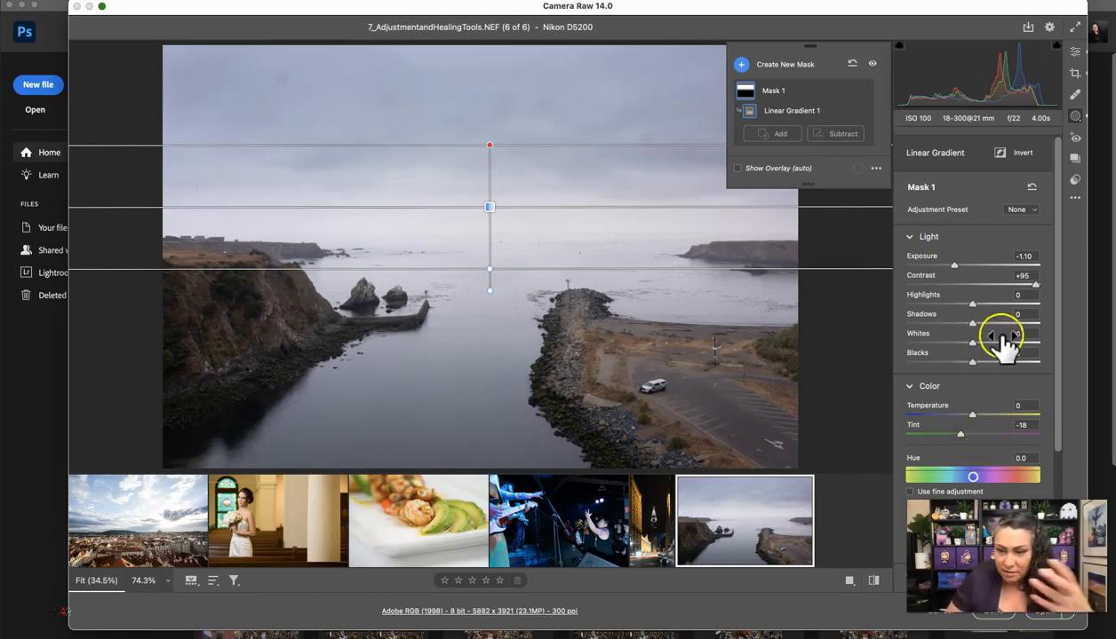
Step: Set the sky gradient's Clarity to +100 in the mask's Effects settings
{"action": "scroll", "coordinate": [1060, 427], "scroll_direction": "down", "scroll_amount": 1}
{"action": "left_click_drag", "start_coordinate": [1059, 427], "coordinate": [1059, 547]}
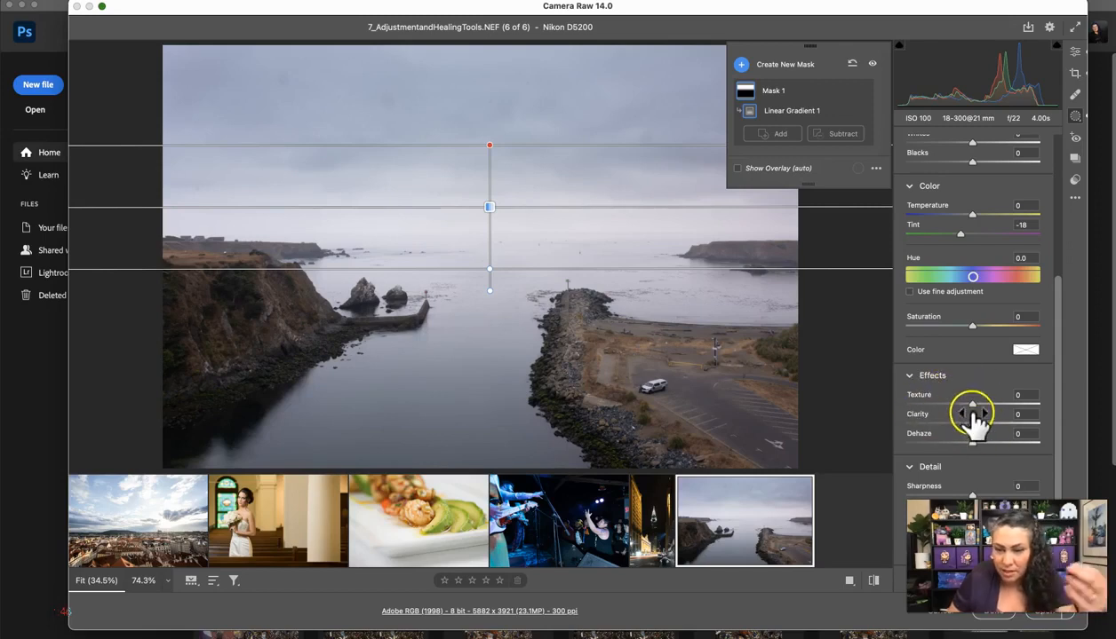
{"action": "left_click_drag", "start_coordinate": [970, 423], "coordinate": [974, 426]}
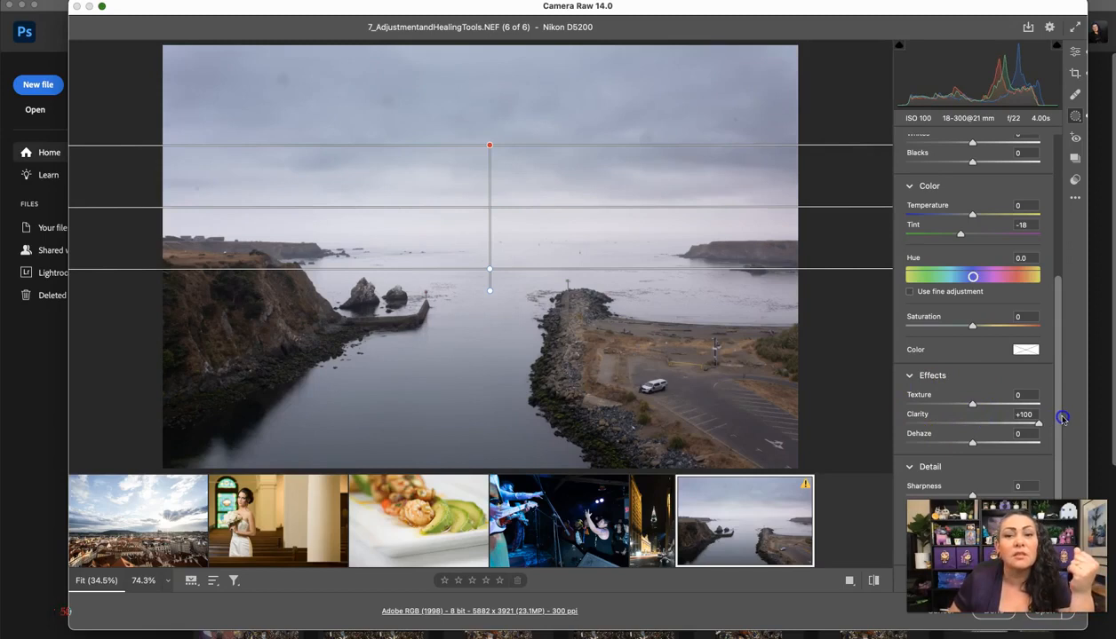
{"action": "left_click_drag", "start_coordinate": [1061, 419], "coordinate": [1029, 421]}
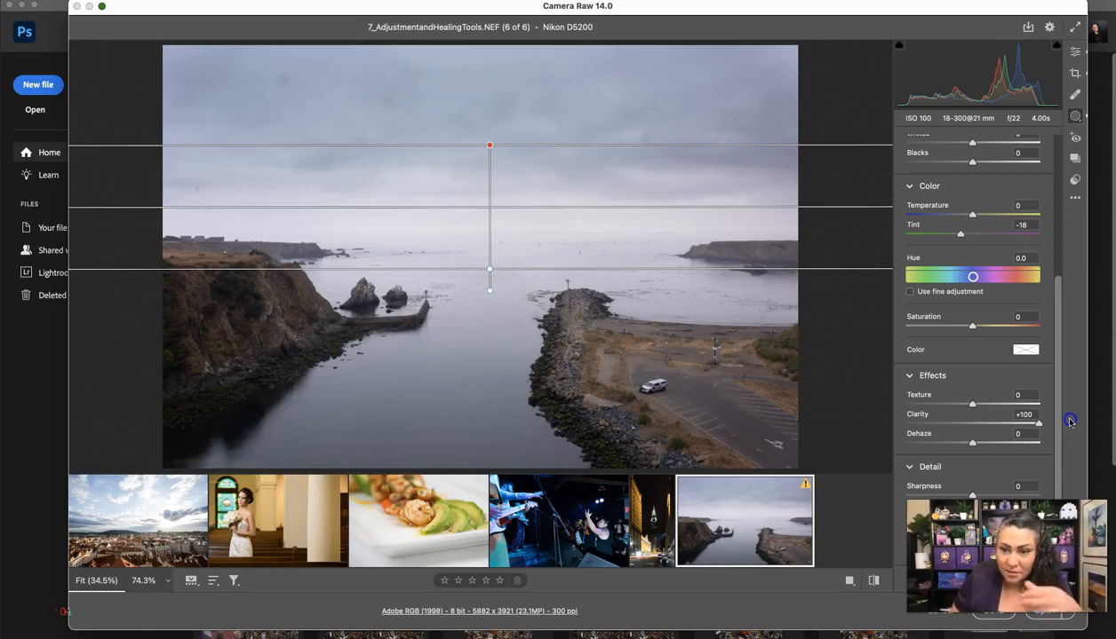
{"action": "left_click_drag", "start_coordinate": [1070, 422], "coordinate": [1069, 420]}
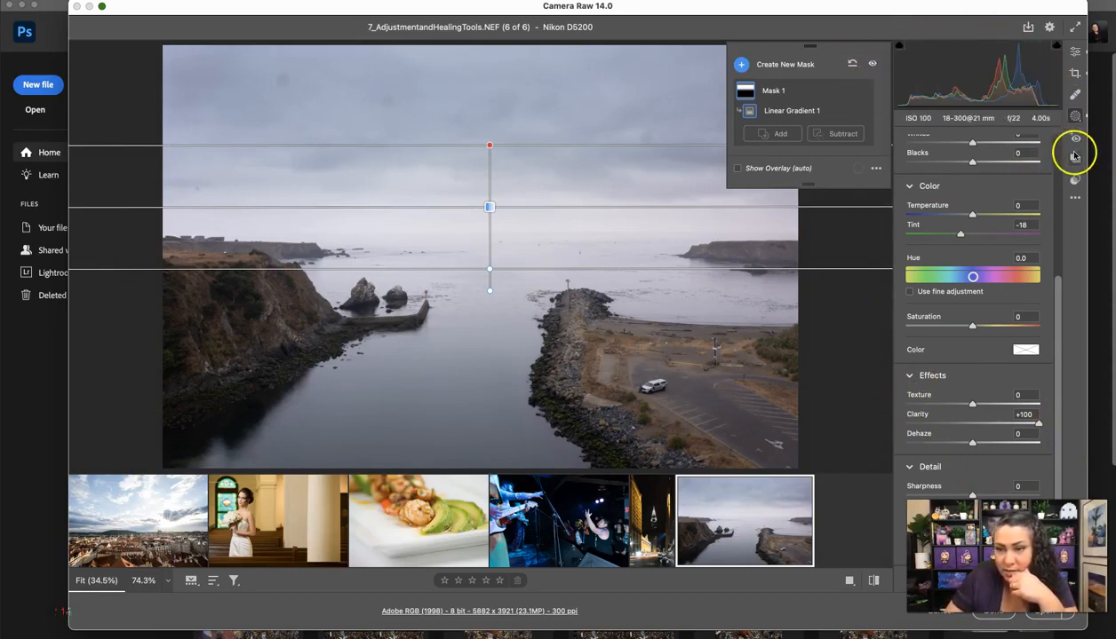
Step: Switch to the Heal tool, magnify the sky above the headland and shrink the brush size to 3
{"action": "left_click", "coordinate": [1074, 96]}
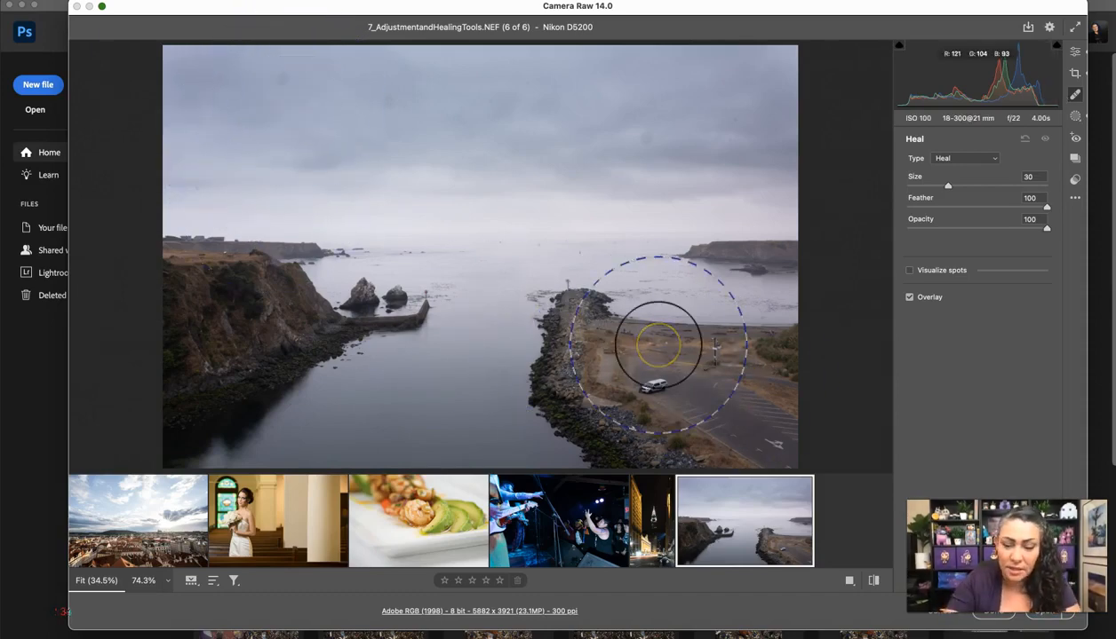
{"action": "key", "text": "super+equal"}
{"action": "mouse_move", "coordinate": [326, 164]}
{"action": "left_mouse_down"}
{"action": "mouse_move", "coordinate": [637, 354]}
{"action": "mouse_move", "coordinate": [527, 310]}
{"action": "left_mouse_up"}
{"action": "key", "text": "bracketleft"}
{"action": "key", "text": "bracketleft"}
{"action": "key", "text": "bracketleft"}
{"action": "key", "text": "bracketleft"}
{"action": "key", "text": "bracketleft"}
{"action": "key", "text": "bracketleft"}
{"action": "key", "text": "bracketleft"}
{"action": "key", "text": "bracketleft"}
{"action": "key", "text": "bracketleft"}
{"action": "key", "text": "bracketleft"}
{"action": "key", "text": "bracketleft"}
{"action": "key", "text": "bracketleft"}
{"action": "key", "text": "bracketleft"}
{"action": "key", "text": "bracketleft"}
{"action": "key", "text": "bracketleft"}
{"action": "key", "text": "bracketleft"}
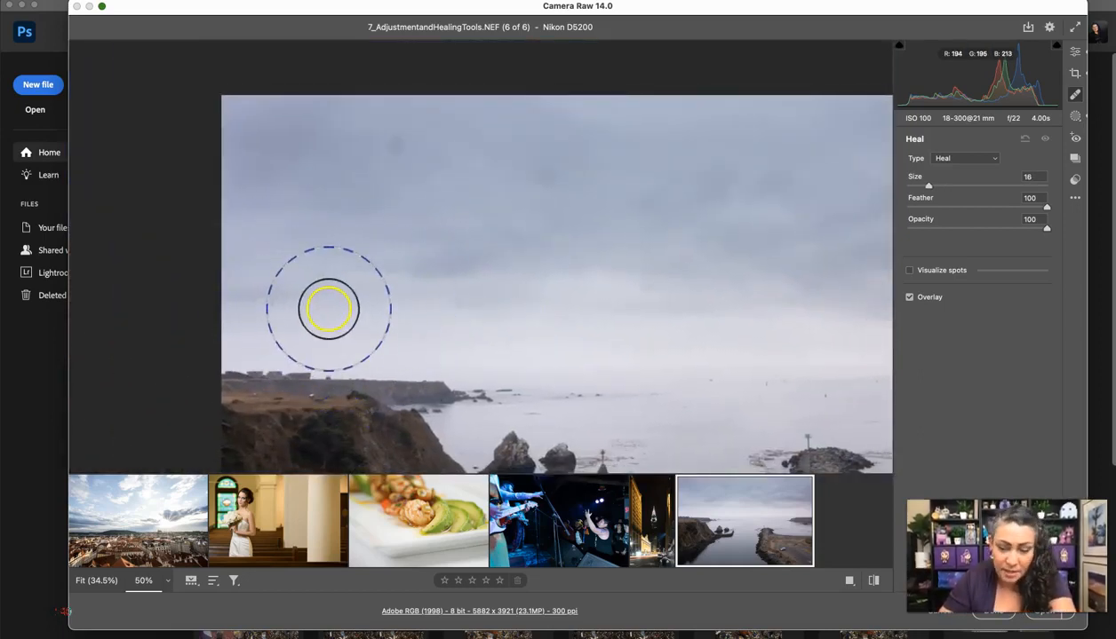
{"action": "key", "text": "bracketleft"}
{"action": "key", "text": "bracketleft"}
{"action": "key", "text": "bracketleft"}
{"action": "key", "text": "bracketleft"}
{"action": "key", "text": "bracketleft"}
{"action": "key", "text": "bracketleft"}
{"action": "key", "text": "bracketleft"}
{"action": "key", "text": "bracketleft"}
{"action": "key", "text": "bracketleft"}
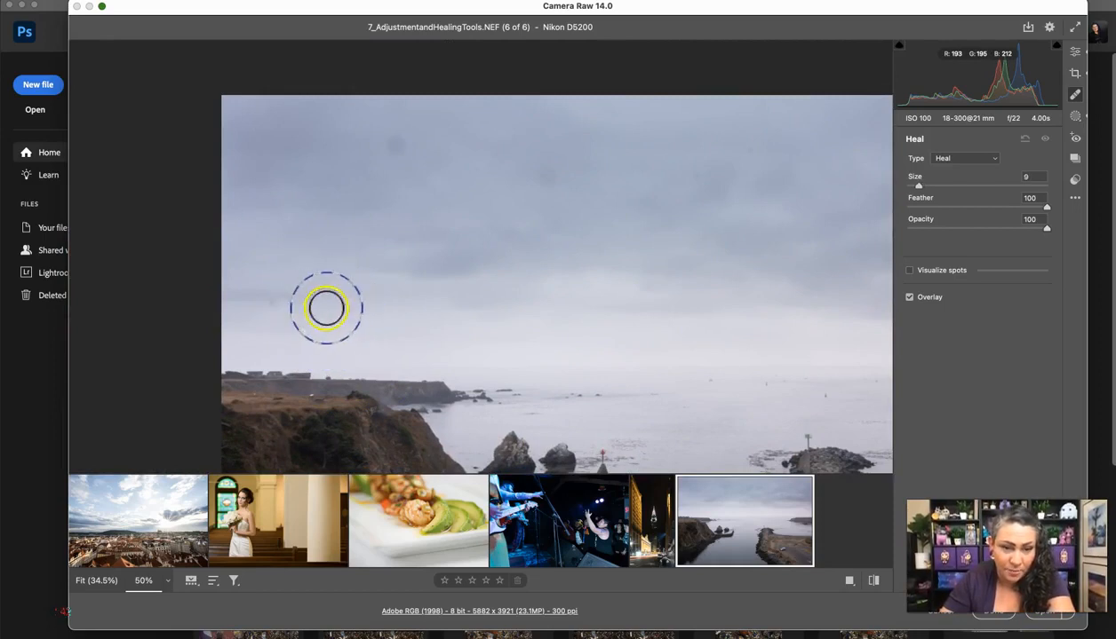
Step: Try to heal the small dust spot above the headland, sampling from the sky close beside it
{"action": "left_click", "coordinate": [273, 302]}
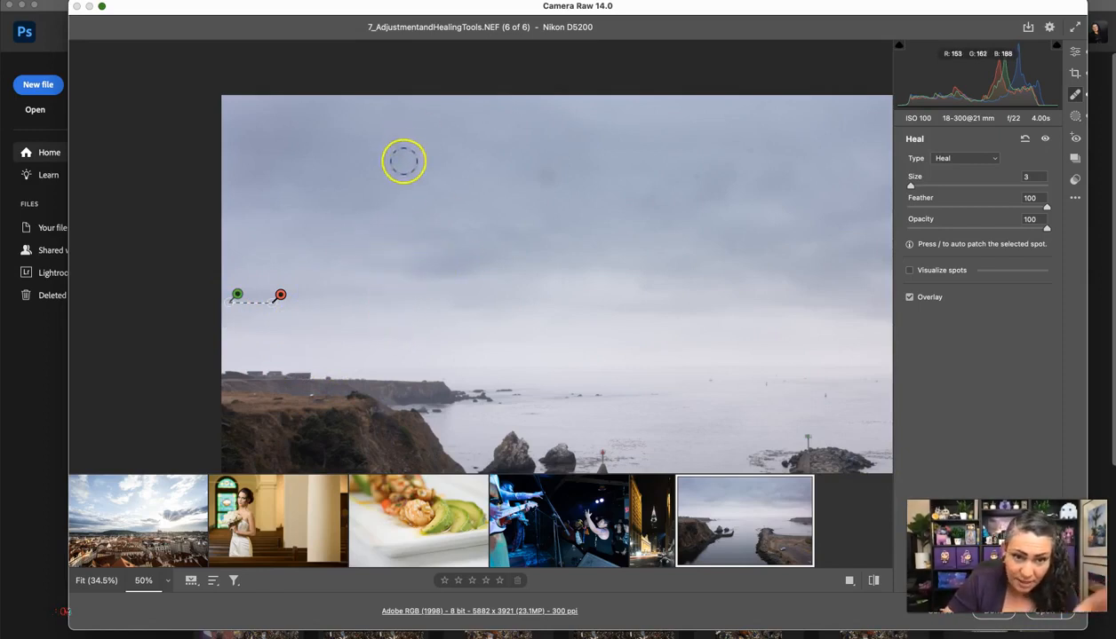
{"action": "key", "text": "BackSpace"}
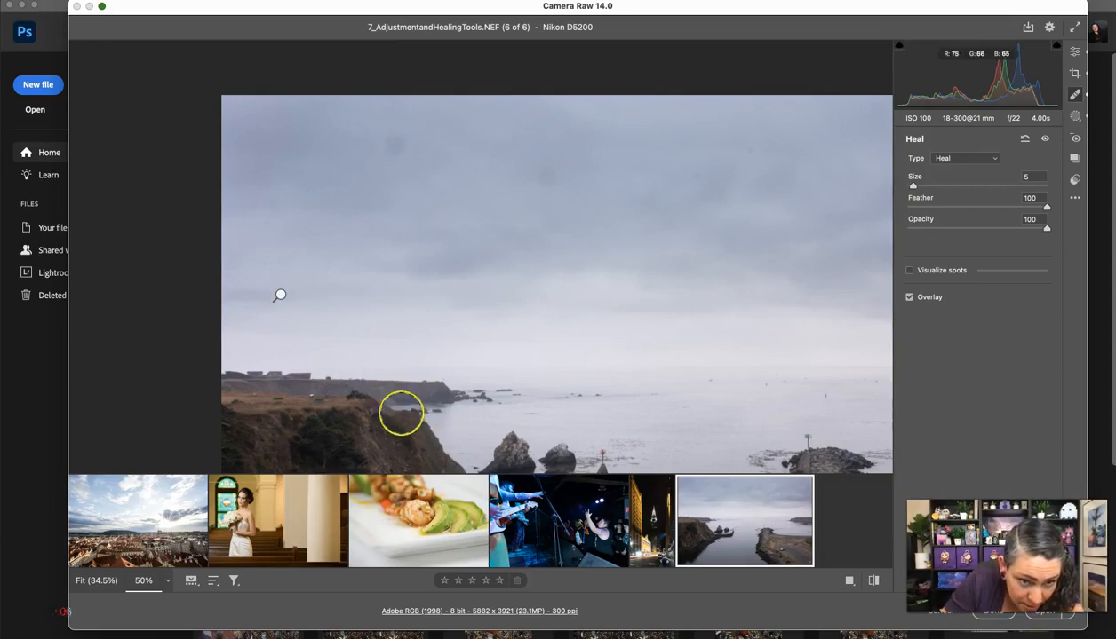
{"action": "left_click", "coordinate": [281, 295]}
{"action": "mouse_move", "coordinate": [229, 299]}
{"action": "left_mouse_down"}
{"action": "mouse_move", "coordinate": [274, 362]}
{"action": "mouse_move", "coordinate": [236, 313]}
{"action": "mouse_move", "coordinate": [261, 306]}
{"action": "left_mouse_up"}
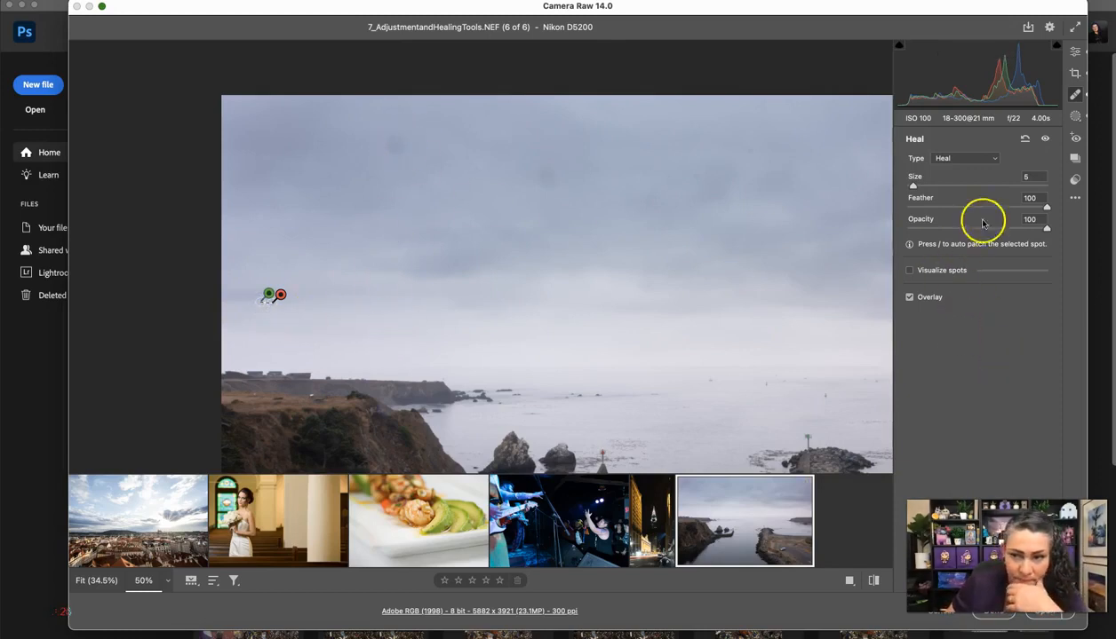
{"action": "left_click", "coordinate": [1044, 140]}
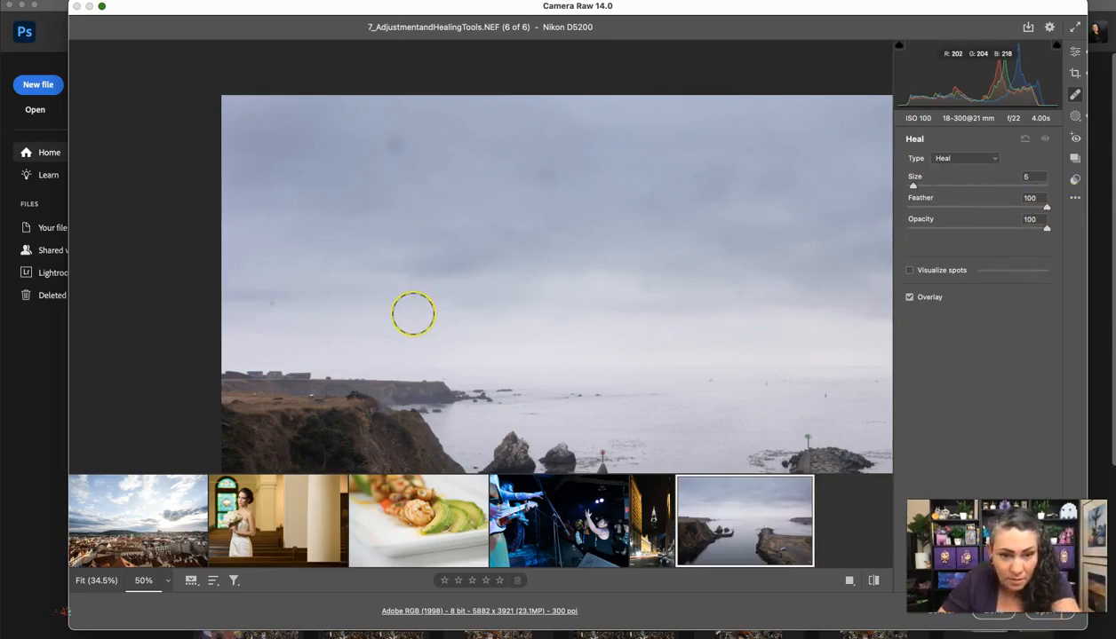
Step: Heal the dust spot above the headland with a size 6 brush sampling the adjacent sky, and return to the overall edit settings
{"action": "key", "text": "bracketright"}
{"action": "left_click", "coordinate": [270, 304]}
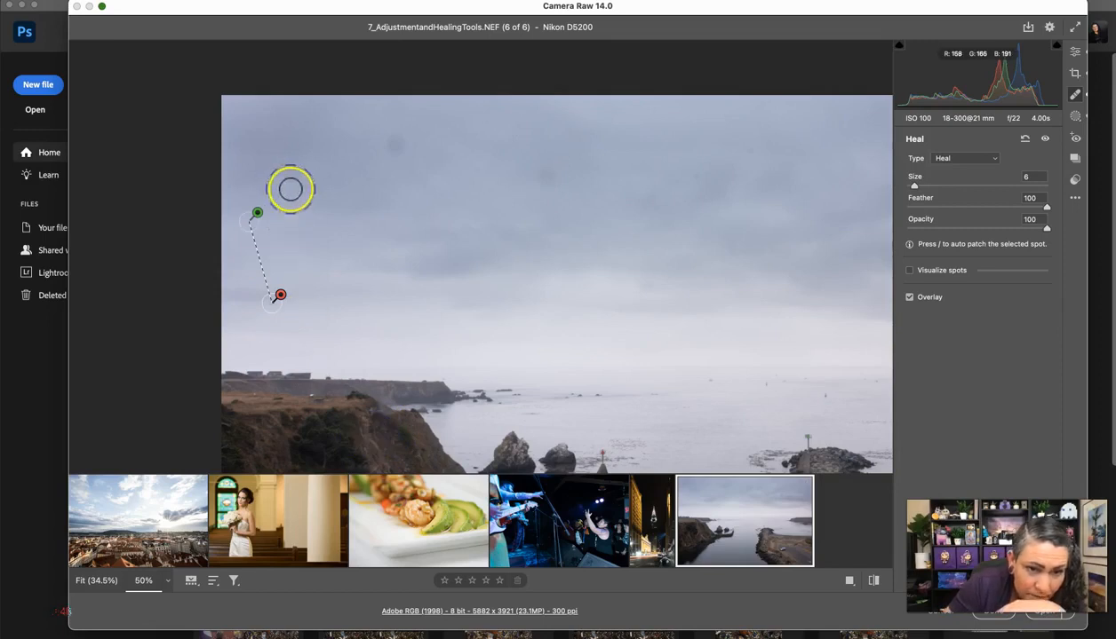
{"action": "mouse_move", "coordinate": [248, 225]}
{"action": "left_mouse_down"}
{"action": "mouse_move", "coordinate": [306, 296]}
{"action": "mouse_move", "coordinate": [290, 302]}
{"action": "left_mouse_up"}
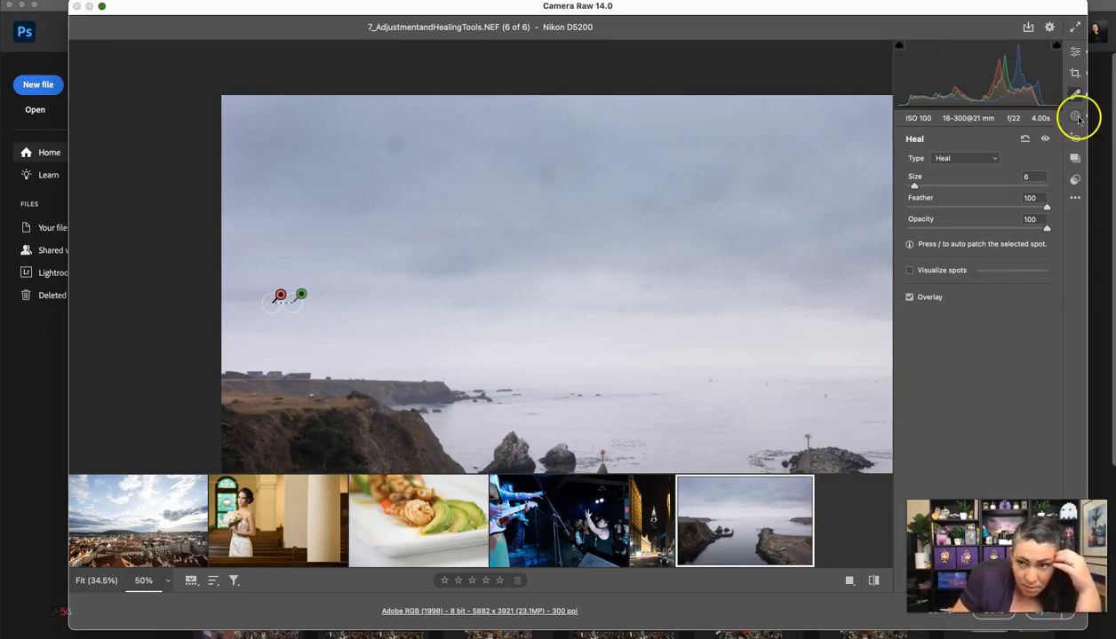
{"action": "left_click", "coordinate": [1074, 53]}
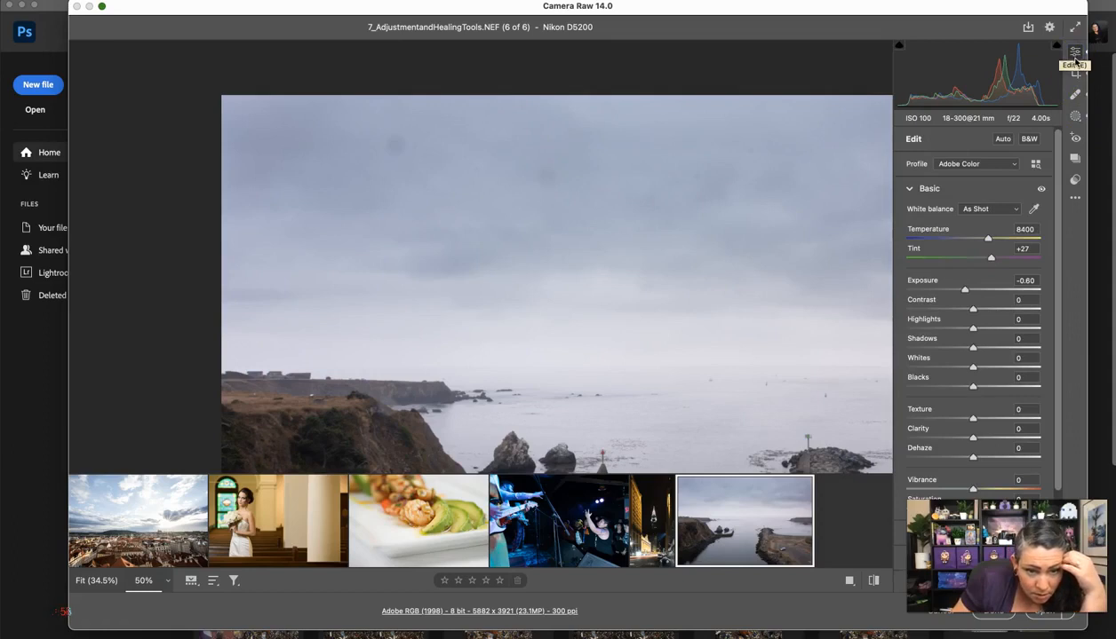
Step: Heal the dust spot in the upper-left sky with a size 10 Heal brush, sampling the sky just left of it
{"action": "left_click", "coordinate": [1076, 96]}
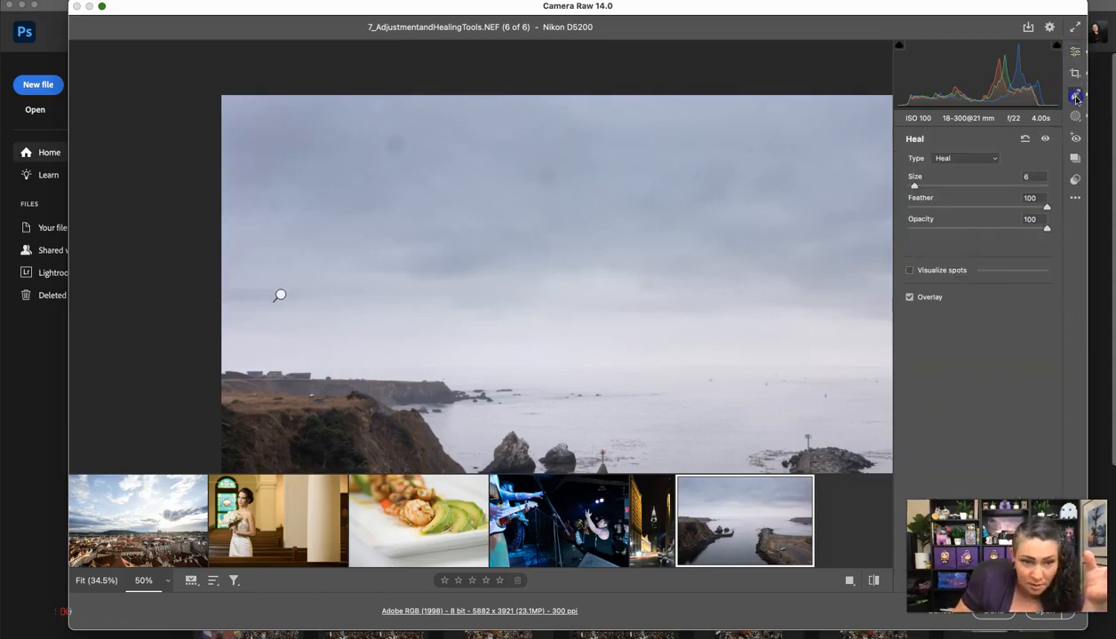
{"action": "key", "text": "bracketright"}
{"action": "key", "text": "bracketright"}
{"action": "key", "text": "bracketright"}
{"action": "key", "text": "bracketright"}
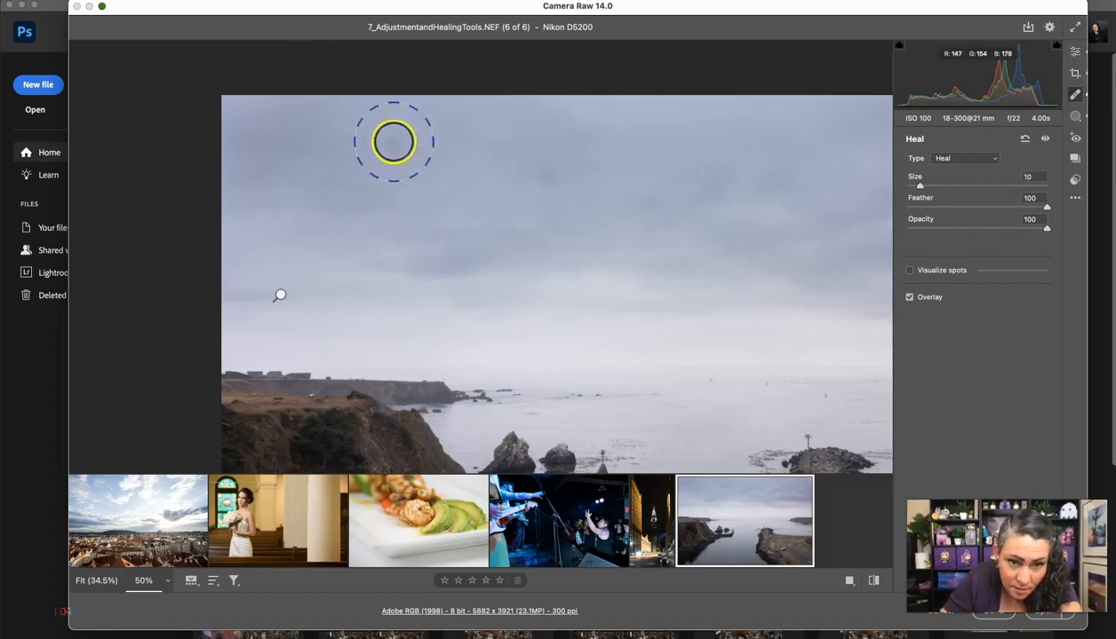
{"action": "mouse_move", "coordinate": [394, 141]}
{"action": "left_mouse_down"}
{"action": "mouse_move", "coordinate": [448, 181]}
{"action": "mouse_move", "coordinate": [476, 310]}
{"action": "left_mouse_up"}
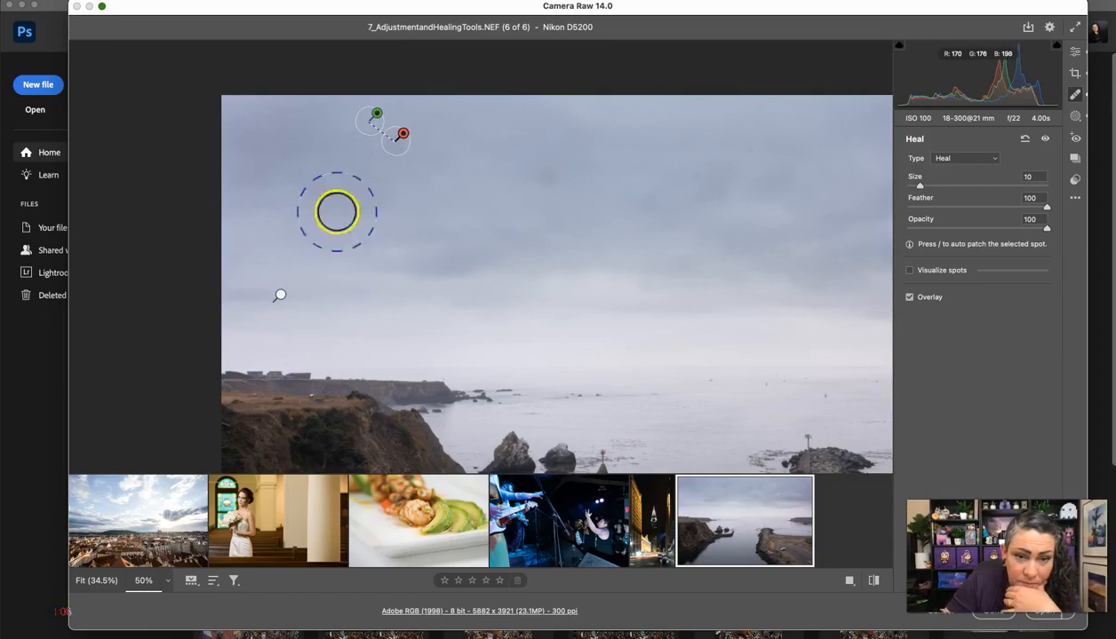
{"action": "left_click_drag", "start_coordinate": [366, 128], "coordinate": [364, 145]}
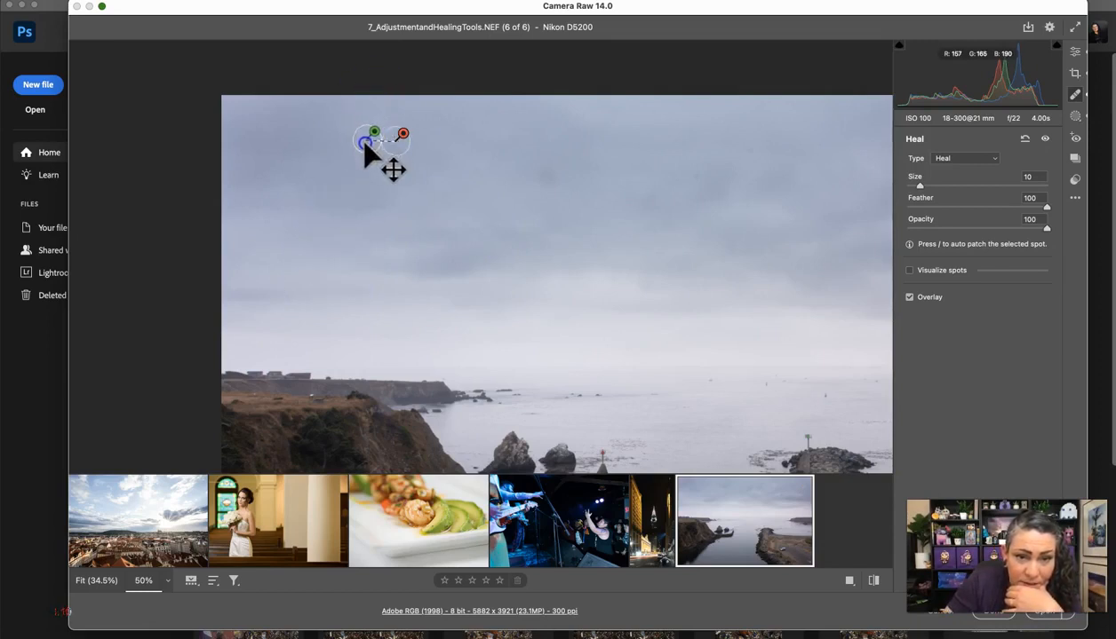
Step: Heal the dust spot in the upper middle of the sky, sampling just left of it, and another spot farther right
{"action": "mouse_move", "coordinate": [629, 233]}
{"action": "left_mouse_down"}
{"action": "mouse_move", "coordinate": [559, 184]}
{"action": "mouse_move", "coordinate": [540, 317]}
{"action": "mouse_move", "coordinate": [546, 180]}
{"action": "left_mouse_up"}
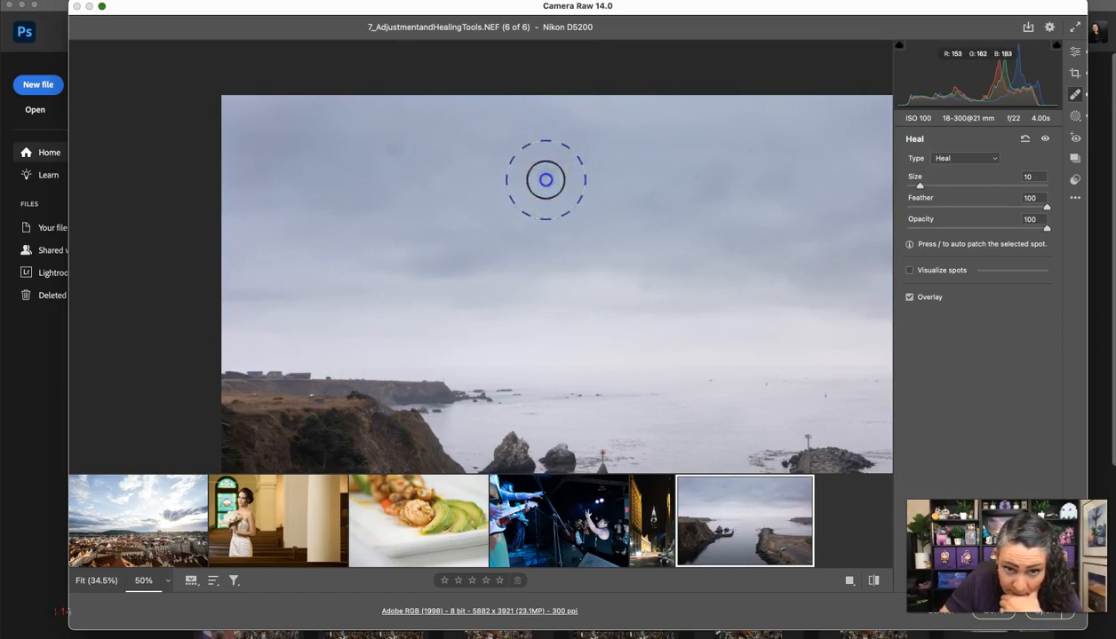
{"action": "left_click", "coordinate": [729, 179]}
{"action": "mouse_move", "coordinate": [729, 180]}
{"action": "left_mouse_down"}
{"action": "mouse_move", "coordinate": [501, 165]}
{"action": "mouse_move", "coordinate": [523, 177]}
{"action": "left_mouse_up"}
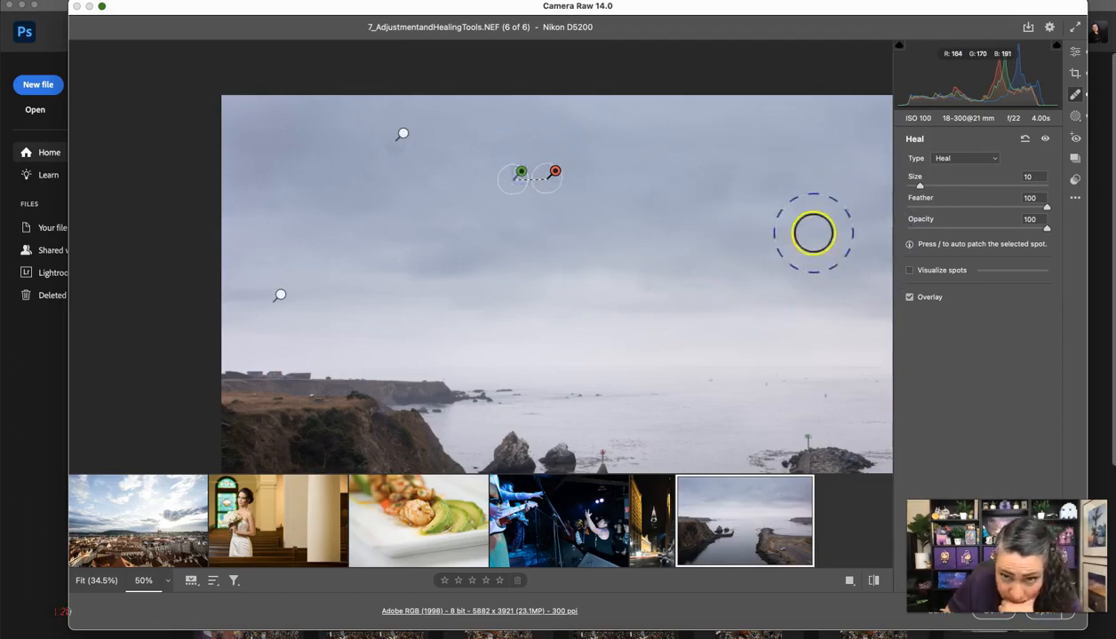
{"action": "mouse_move", "coordinate": [759, 236]}
{"action": "left_mouse_down"}
{"action": "mouse_move", "coordinate": [597, 284]}
{"action": "mouse_move", "coordinate": [498, 236]}
{"action": "left_mouse_up"}
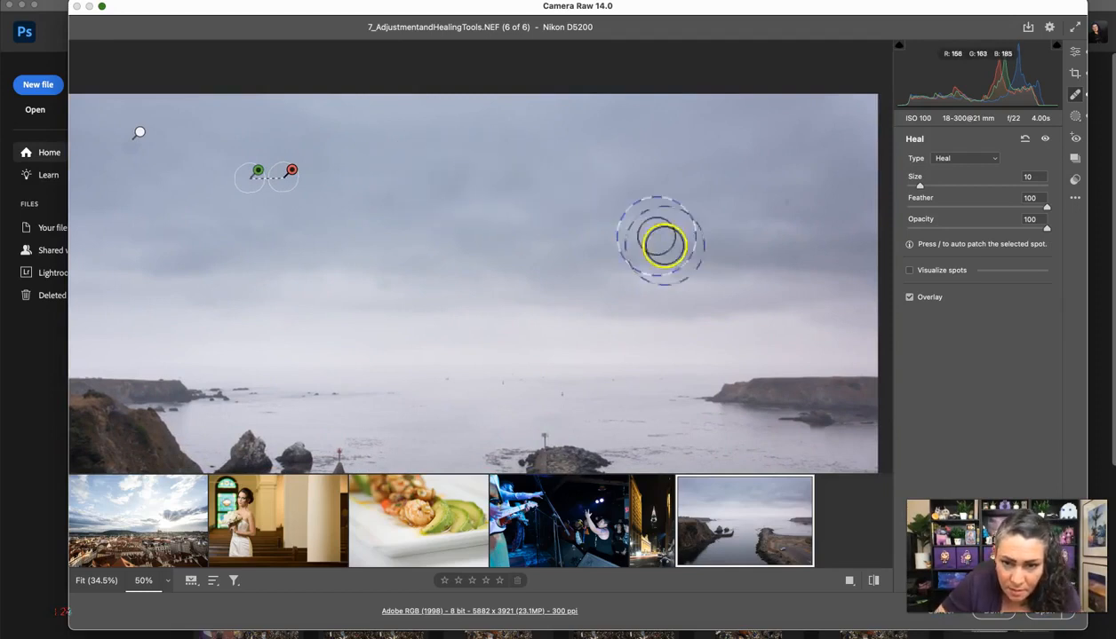
{"action": "left_click_drag", "start_coordinate": [656, 226], "coordinate": [668, 230]}
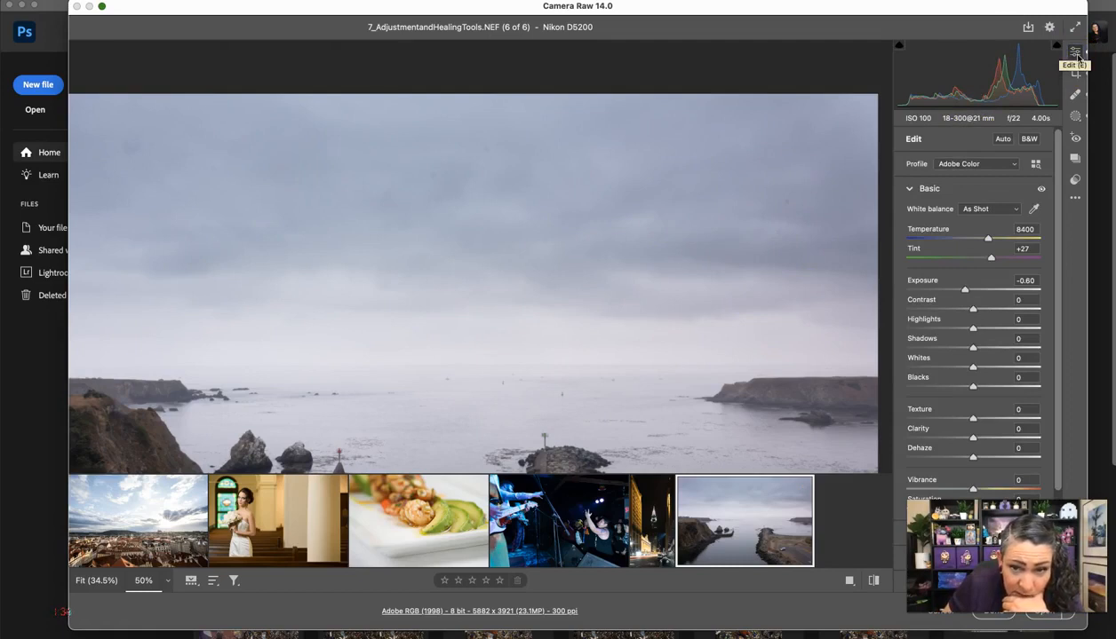
Step: Delete the heal in the upper-left sky, redo it sampling the sky just to its right, and return to the edit settings
{"action": "left_click_drag", "start_coordinate": [272, 258], "coordinate": [511, 282]}
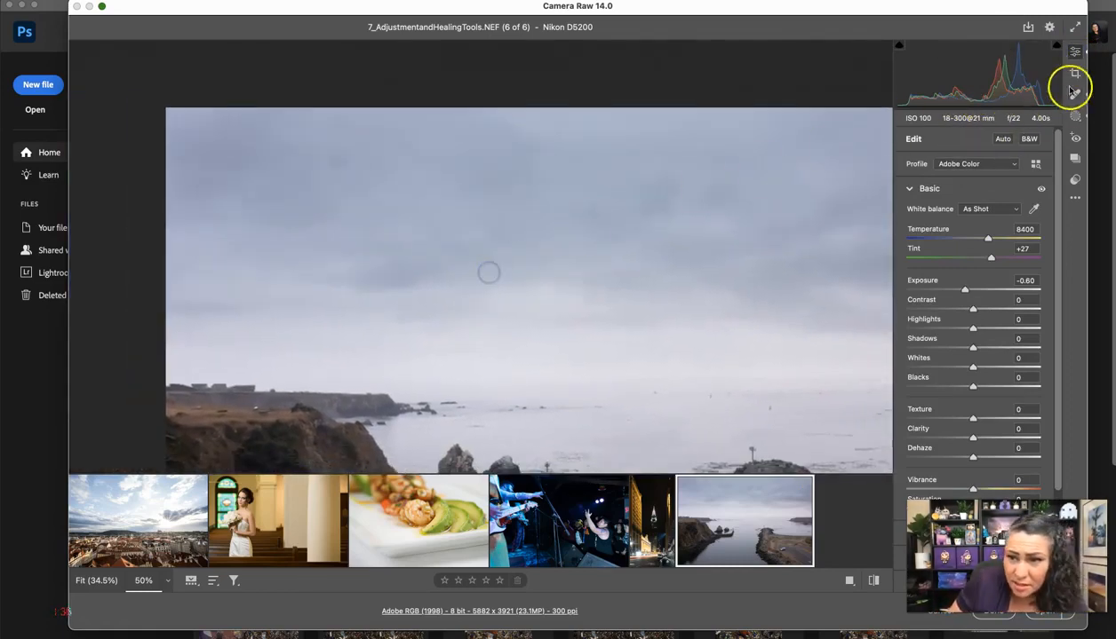
{"action": "left_click", "coordinate": [1075, 118]}
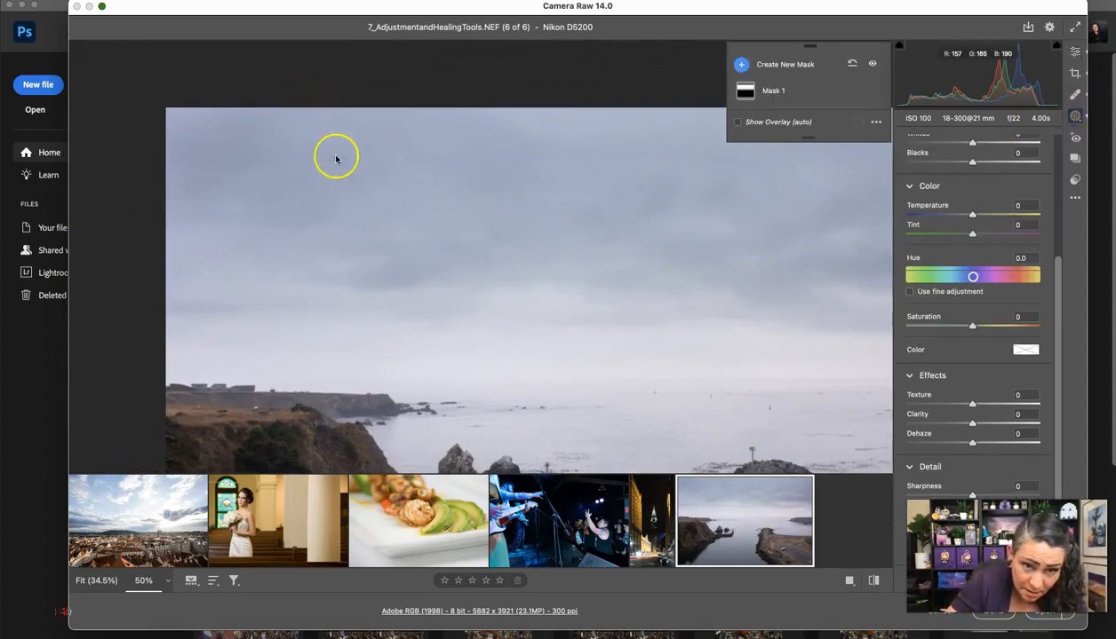
{"action": "left_click", "coordinate": [1075, 95]}
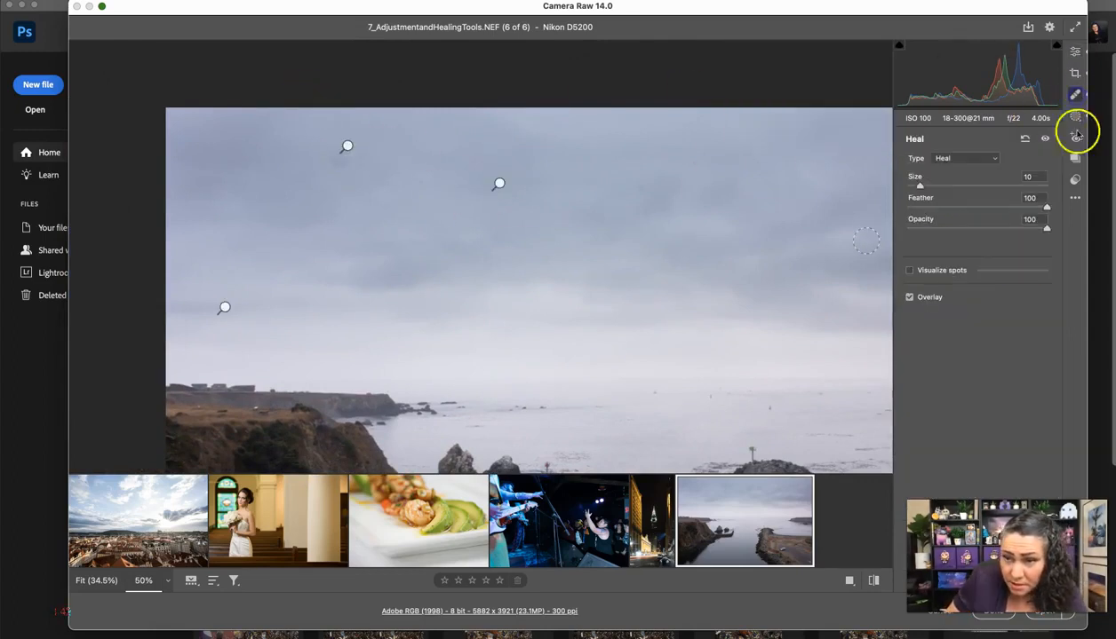
{"action": "left_click", "coordinate": [347, 146]}
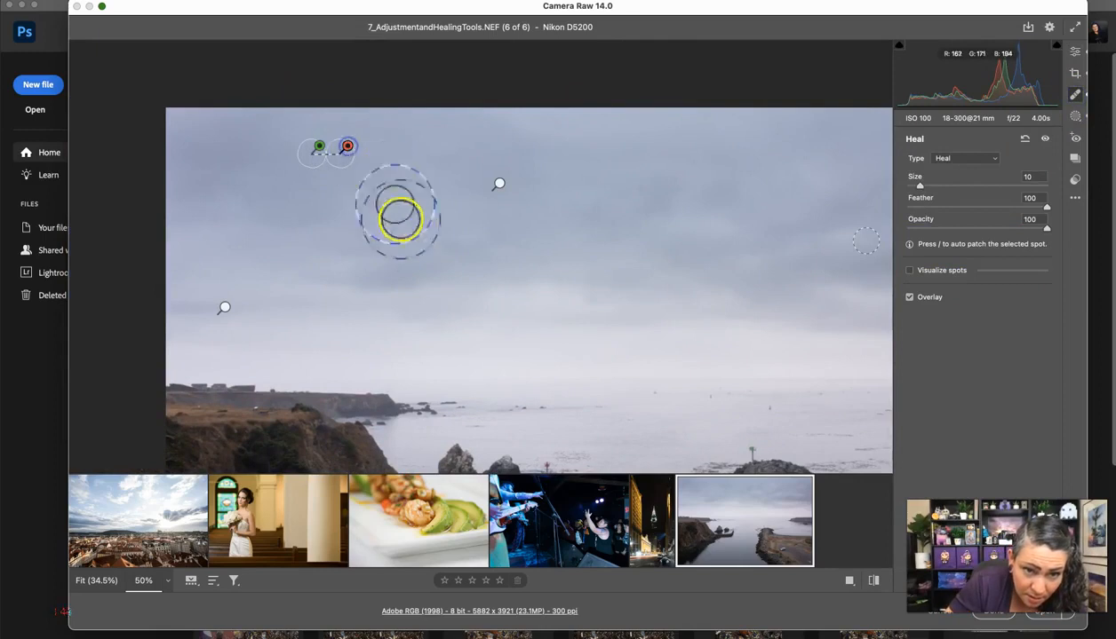
{"action": "key", "text": "Delete"}
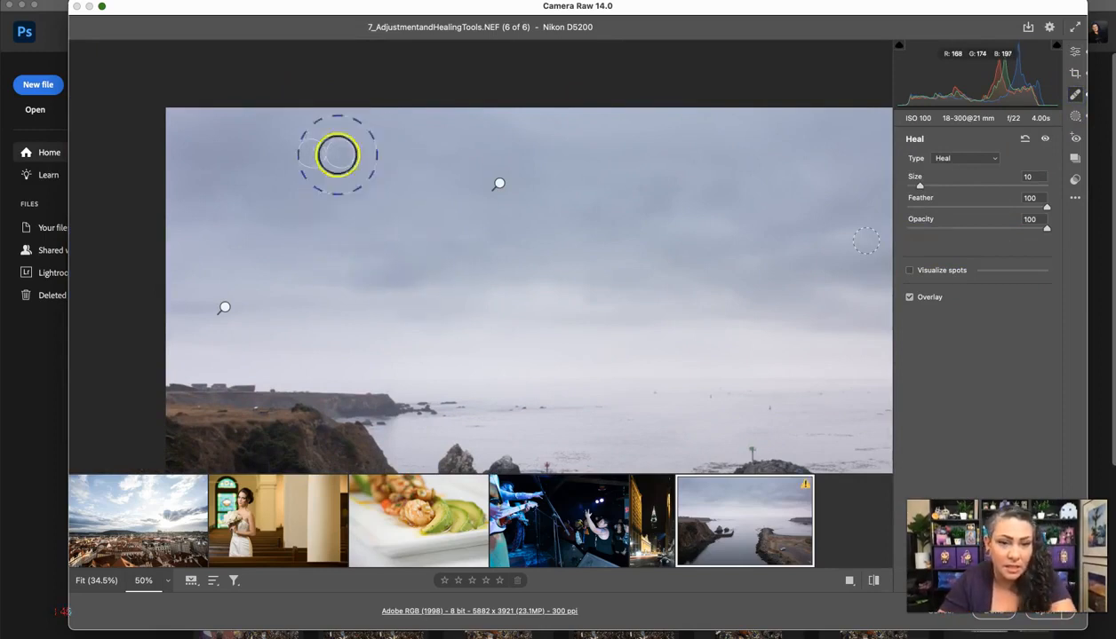
{"action": "mouse_move", "coordinate": [335, 154]}
{"action": "left_mouse_down"}
{"action": "mouse_move", "coordinate": [548, 339]}
{"action": "mouse_move", "coordinate": [562, 327]}
{"action": "mouse_move", "coordinate": [535, 317]}
{"action": "mouse_move", "coordinate": [432, 132]}
{"action": "mouse_move", "coordinate": [419, 71]}
{"action": "mouse_move", "coordinate": [435, 104]}
{"action": "mouse_move", "coordinate": [389, 163]}
{"action": "left_mouse_up"}
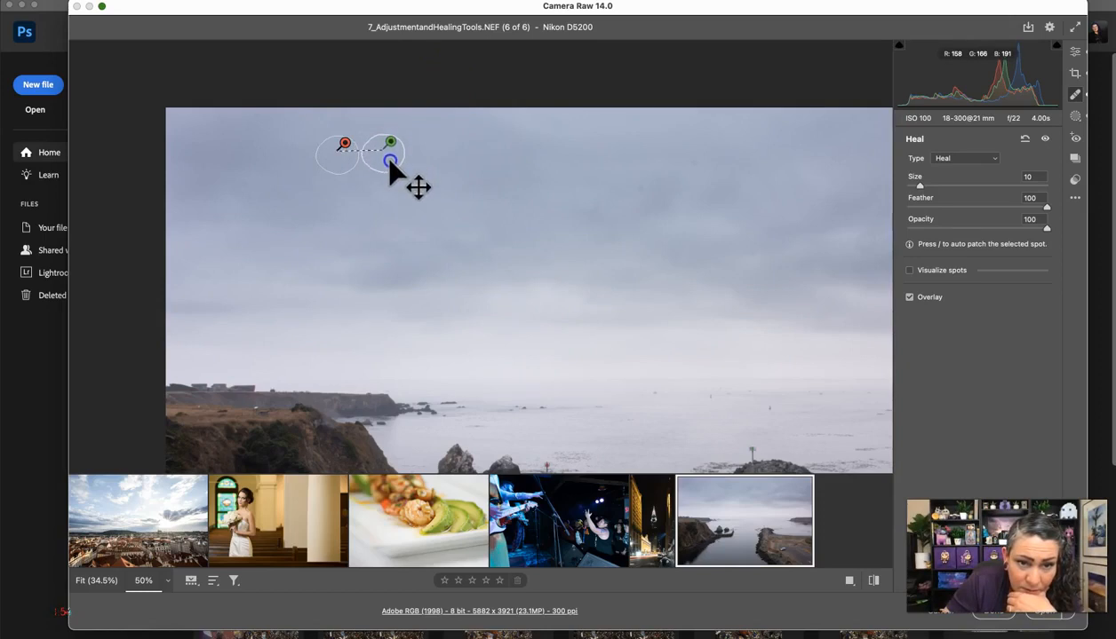
{"action": "left_click", "coordinate": [1075, 51]}
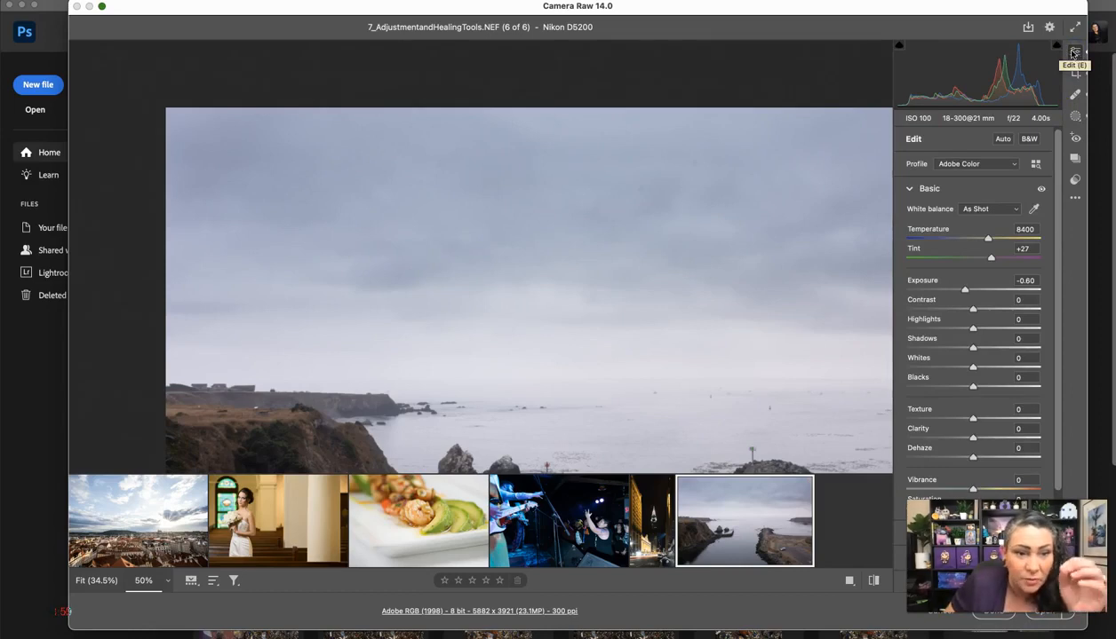
Step: Heal the spot in the clouds above the right headland, sampling the sky just right of it, and return to the edit settings
{"action": "left_click_drag", "start_coordinate": [796, 279], "coordinate": [588, 310]}
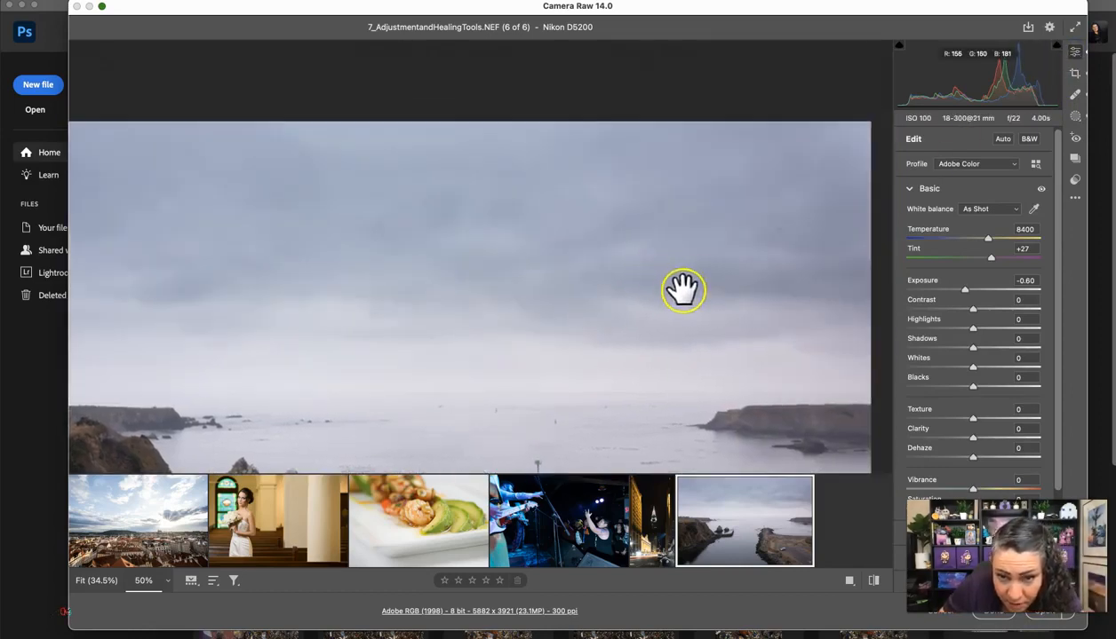
{"action": "left_click", "coordinate": [1075, 96]}
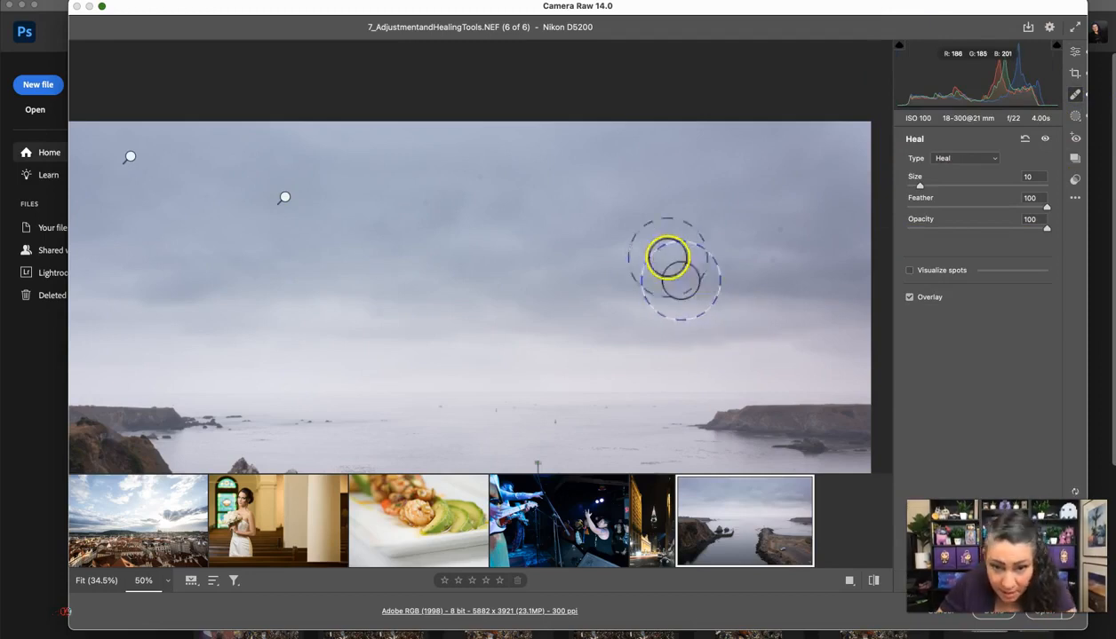
{"action": "left_click", "coordinate": [648, 247]}
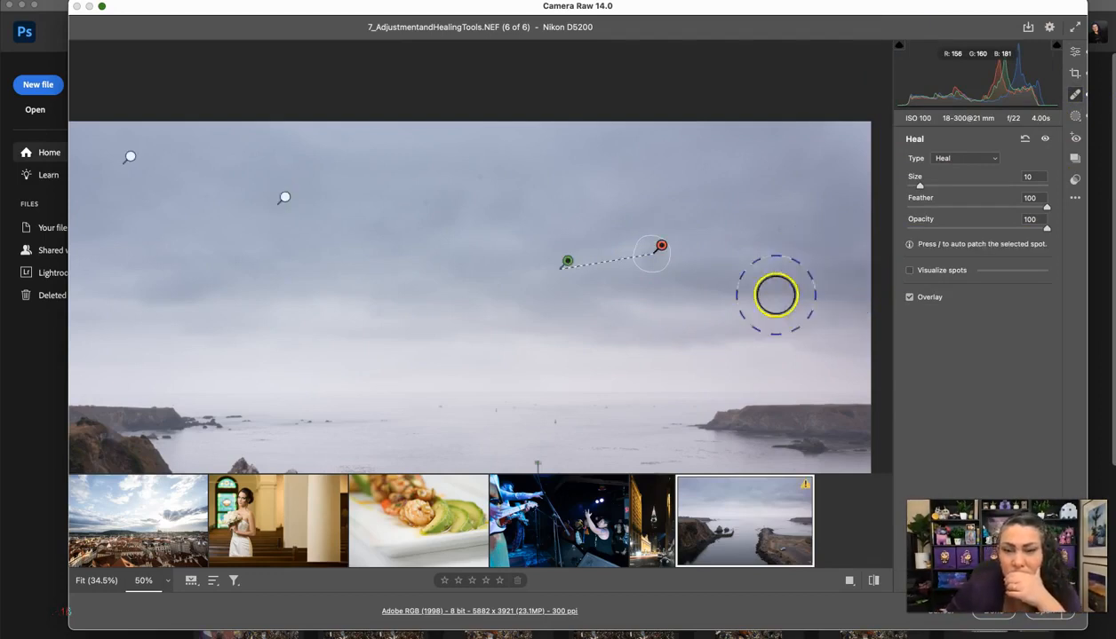
{"action": "left_click_drag", "start_coordinate": [551, 281], "coordinate": [691, 266]}
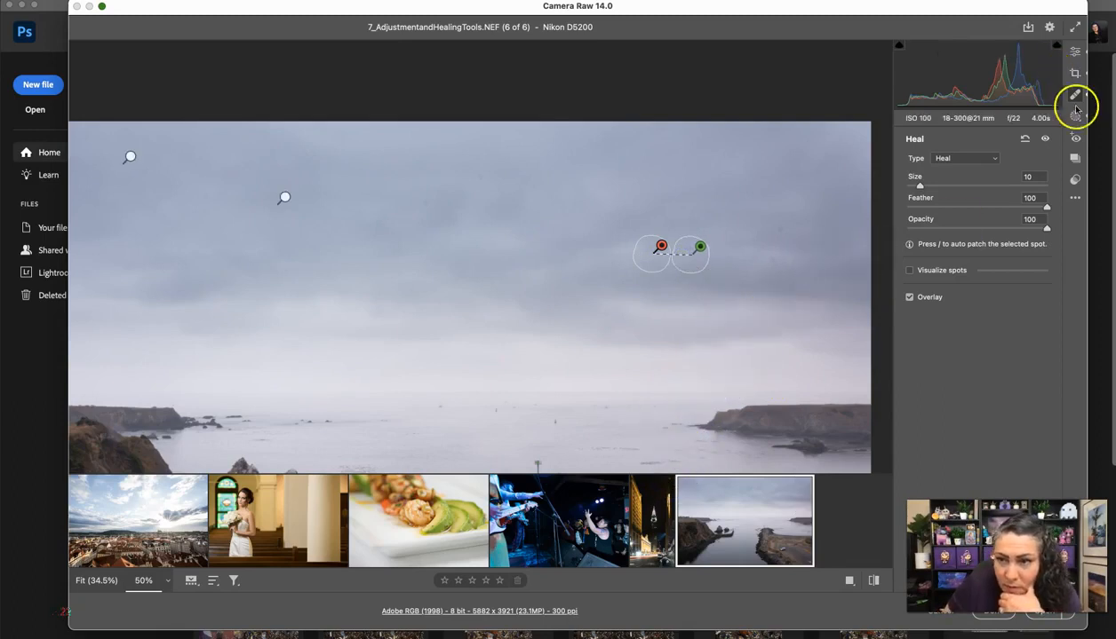
{"action": "left_click", "coordinate": [1075, 53]}
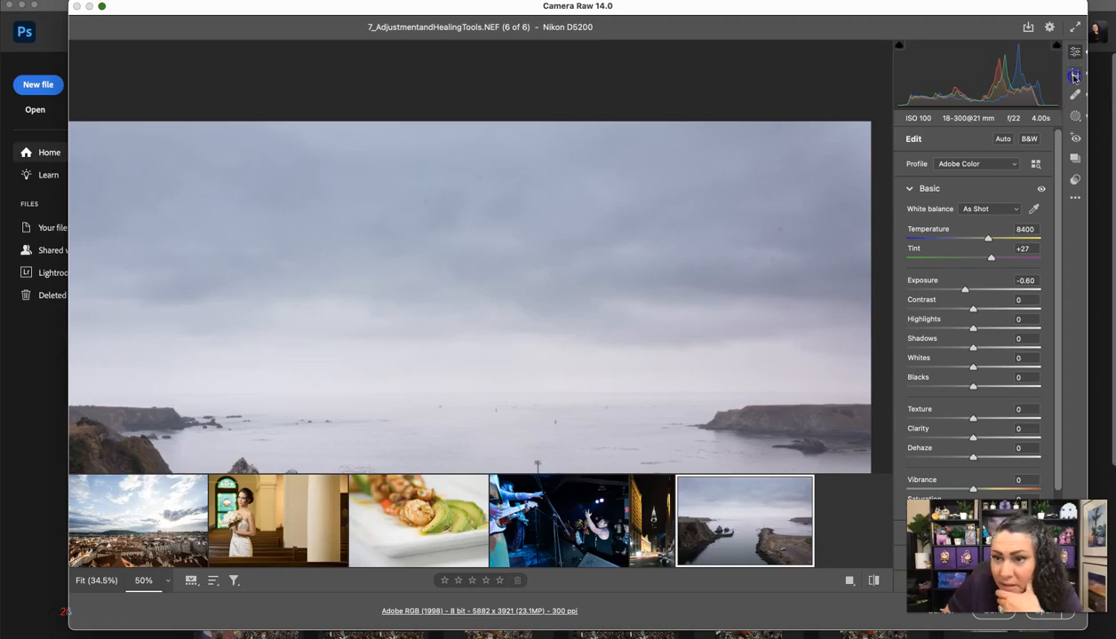
Step: Heal the upper of the two dust spots in the far-right sky with a size 14 Heal brush
{"action": "left_click", "coordinate": [1074, 75]}
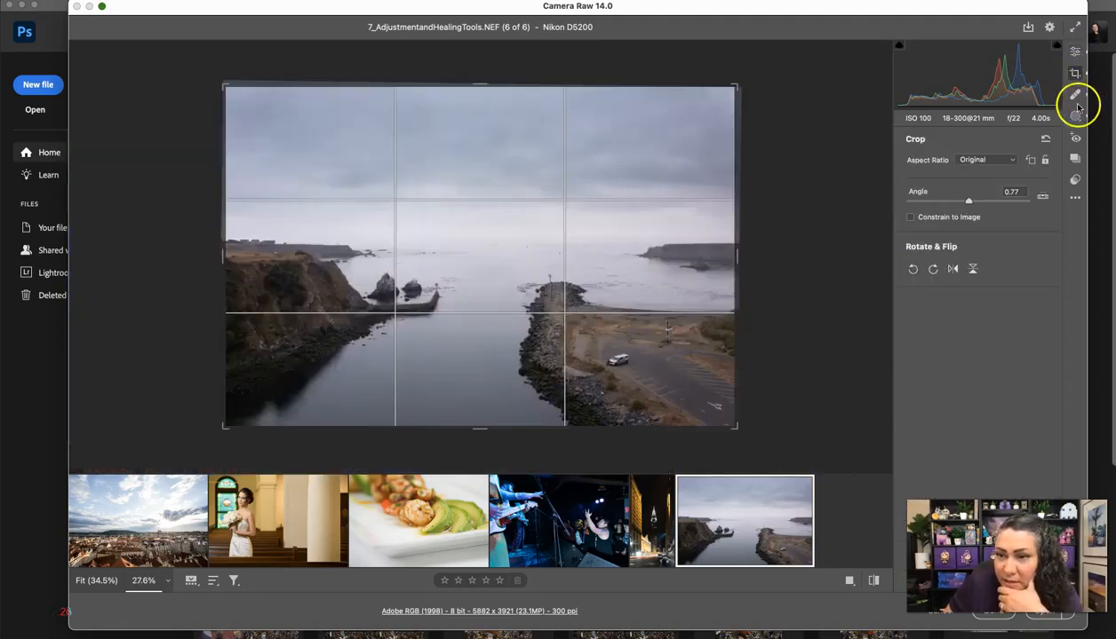
{"action": "left_click", "coordinate": [1076, 99]}
{"action": "key", "text": "super+plus"}
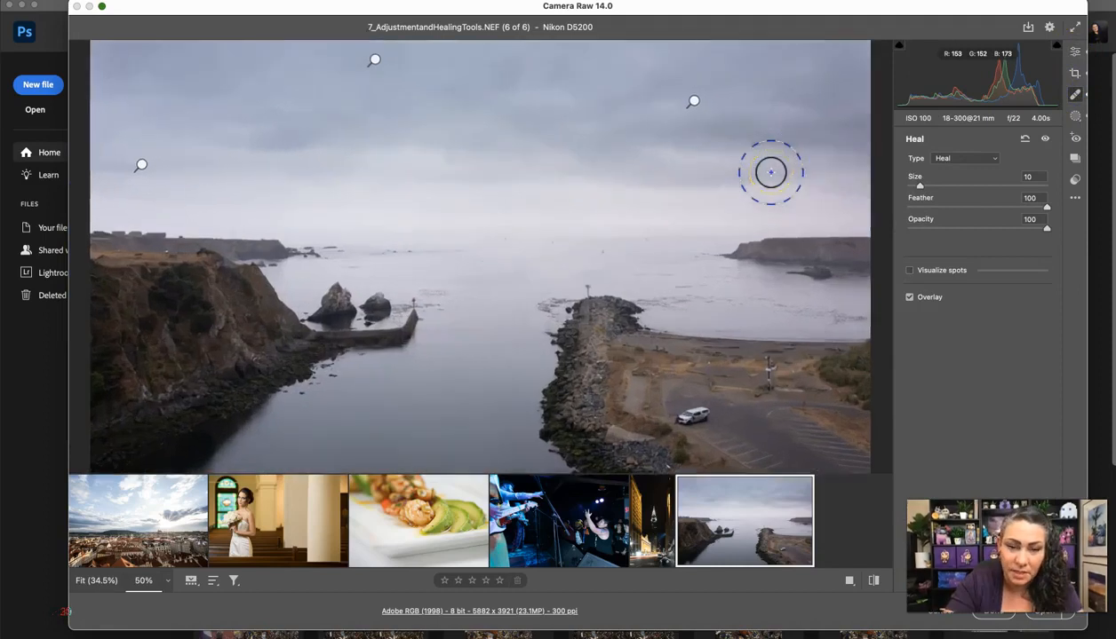
{"action": "key", "text": "super+plus"}
{"action": "key", "text": "super+plus"}
{"action": "key", "text": "super+plus"}
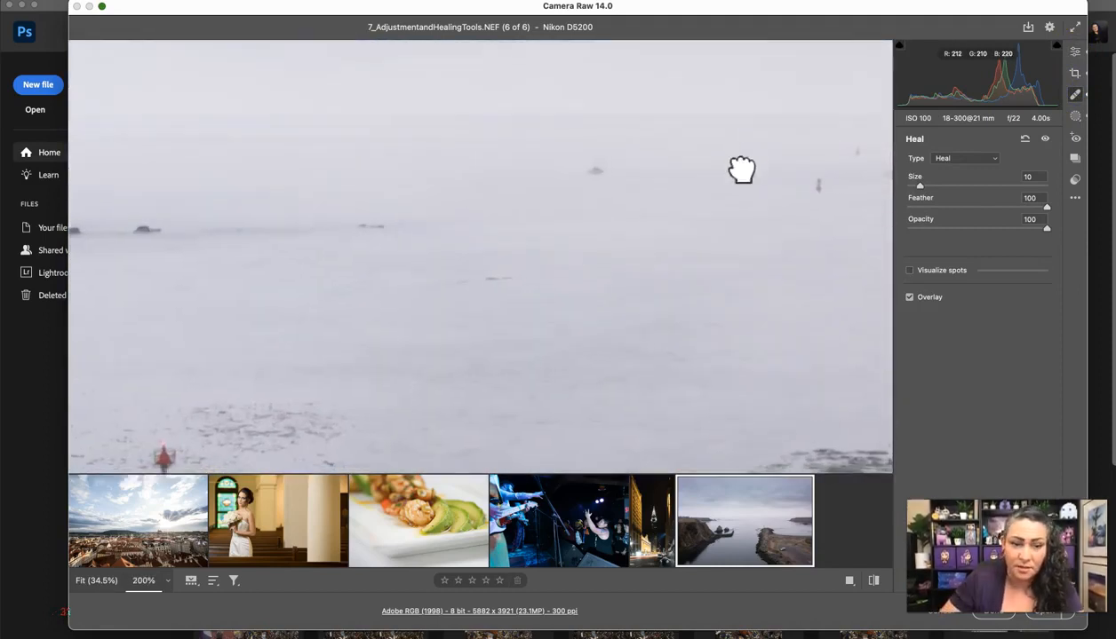
{"action": "left_click_drag", "start_coordinate": [741, 169], "coordinate": [567, 480]}
{"action": "left_click_drag", "start_coordinate": [709, 150], "coordinate": [572, 442]}
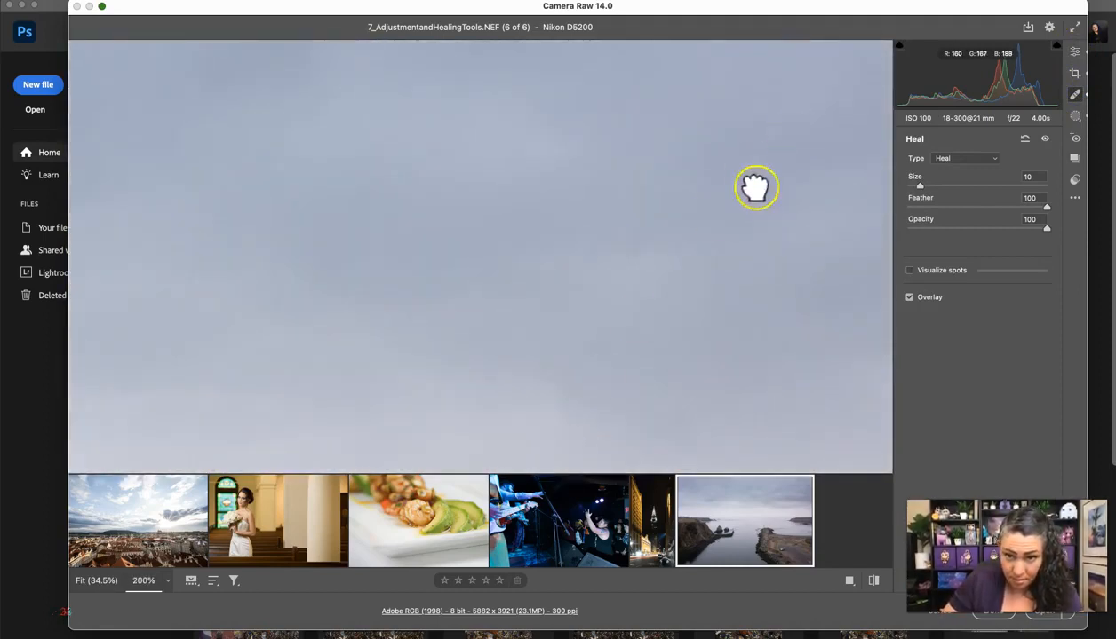
{"action": "left_click_drag", "start_coordinate": [756, 188], "coordinate": [598, 326]}
{"action": "mouse_move", "coordinate": [799, 151]}
{"action": "left_mouse_down"}
{"action": "mouse_move", "coordinate": [523, 354]}
{"action": "mouse_move", "coordinate": [304, 102]}
{"action": "mouse_move", "coordinate": [257, 92]}
{"action": "left_mouse_up"}
{"action": "left_click_drag", "start_coordinate": [700, 271], "coordinate": [489, 117]}
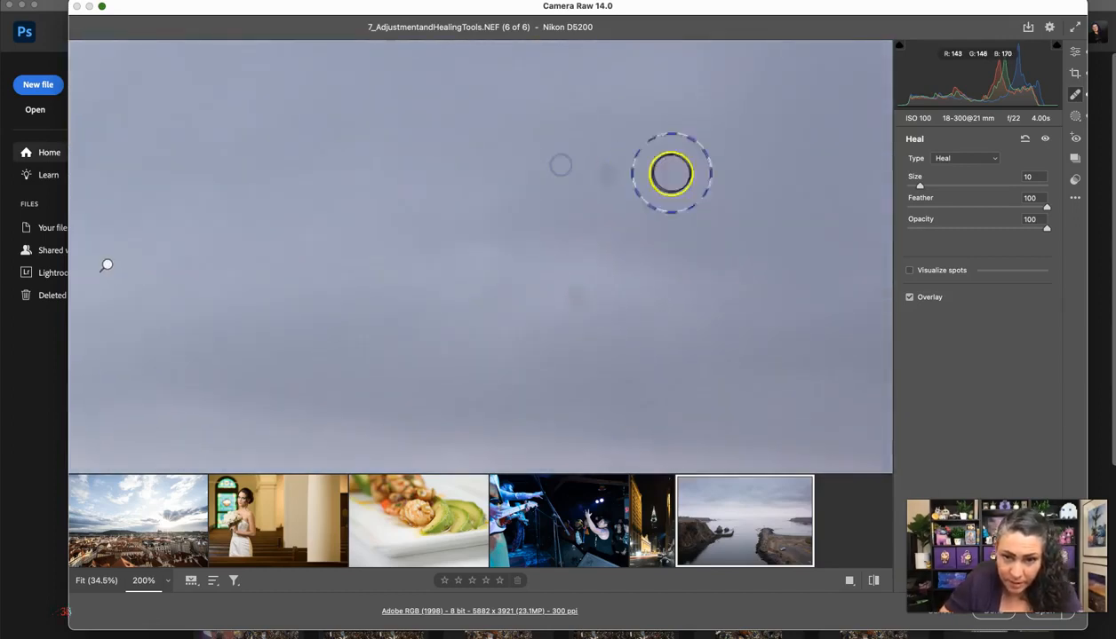
{"action": "key", "text": "bracketright"}
{"action": "key", "text": "bracketright"}
{"action": "key", "text": "bracketright"}
{"action": "key", "text": "bracketright"}
{"action": "left_click", "coordinate": [603, 171]}
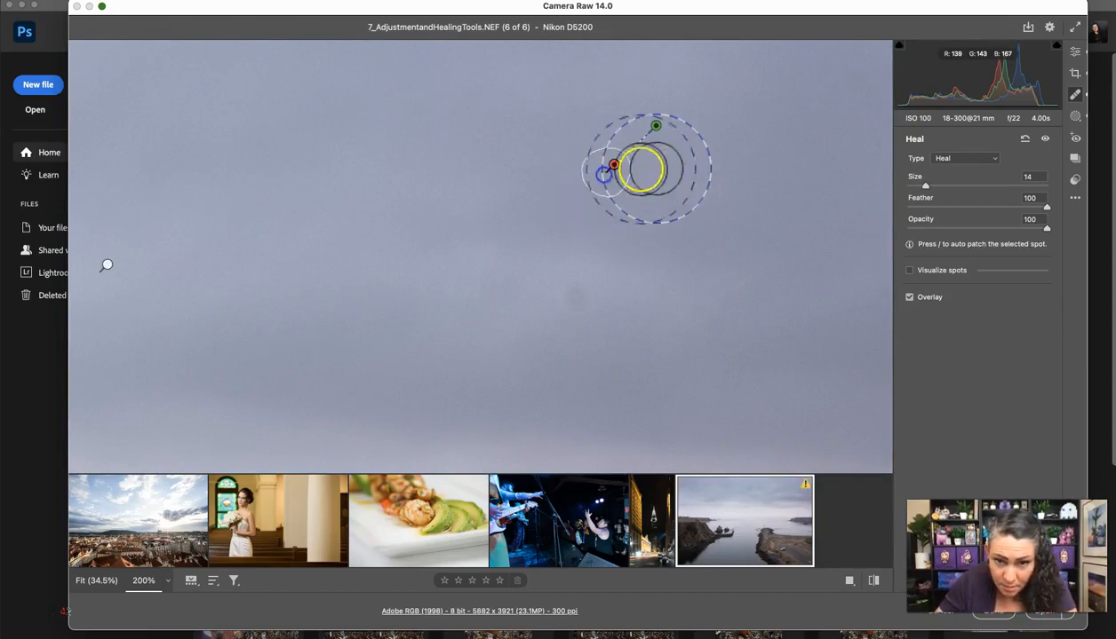
Step: Heal the lower dust spot in the far-right sky, sampling the sky immediately to its right
{"action": "left_click", "coordinate": [26, 614]}
{"action": "left_click", "coordinate": [983, 355]}
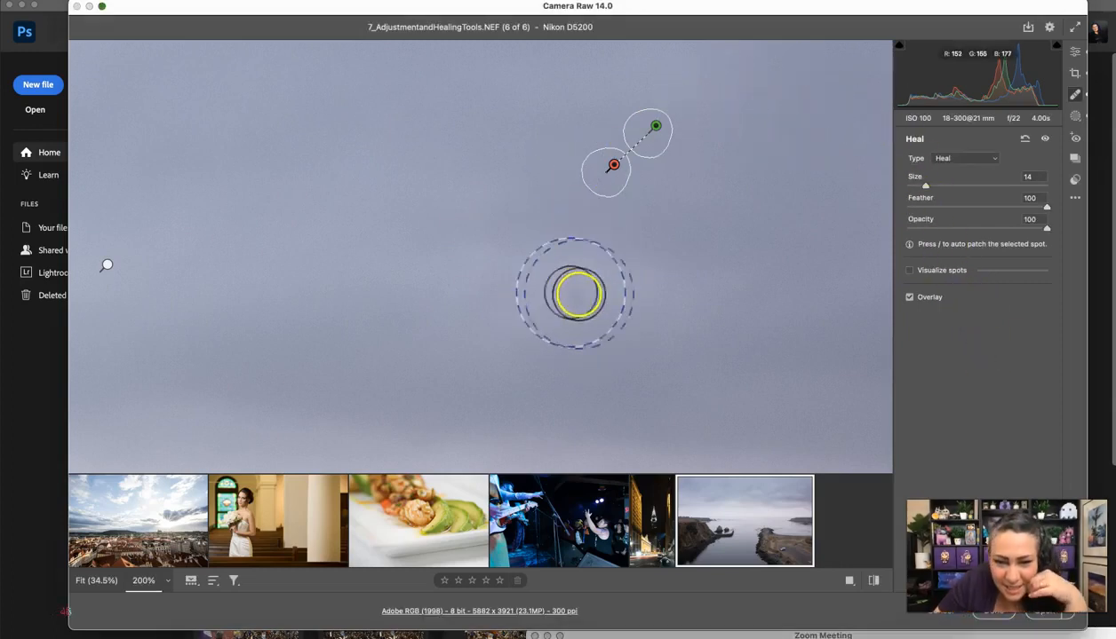
{"action": "left_click", "coordinate": [579, 297]}
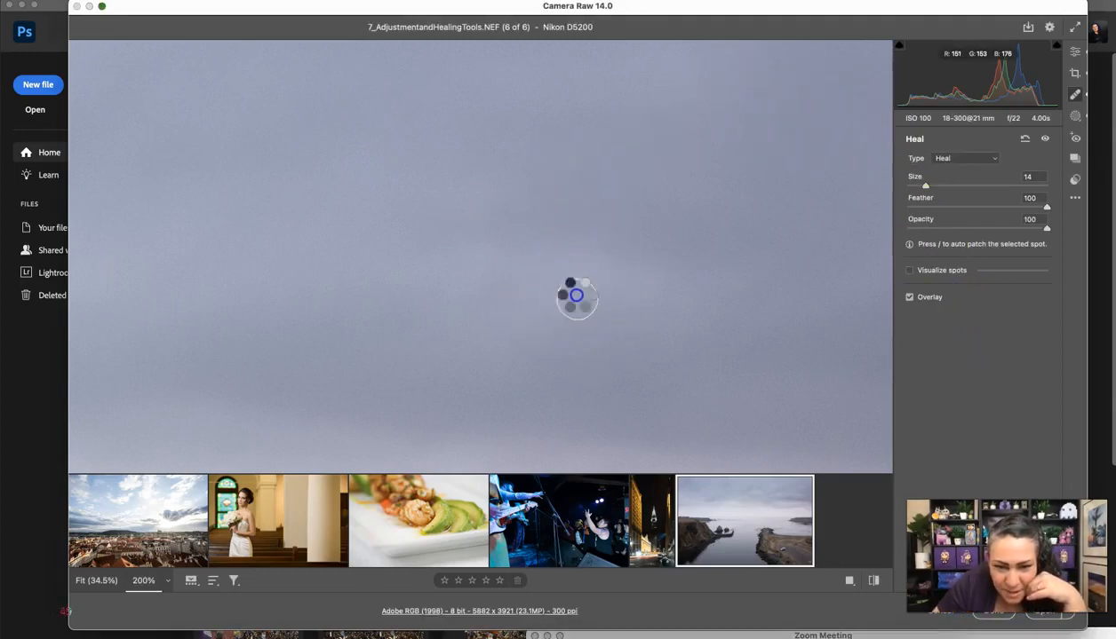
{"action": "left_click_drag", "start_coordinate": [531, 315], "coordinate": [617, 302]}
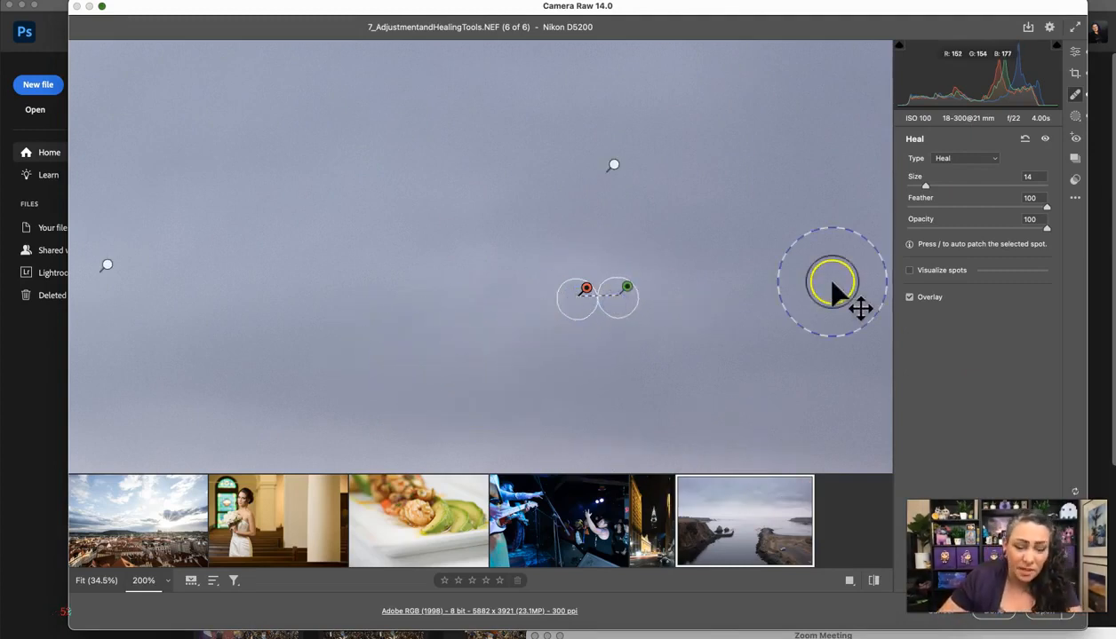
Step: Heal the faint dust spot high in the middle of the sky with the size 14 brush, sampling the sky to its right
{"action": "key", "text": "super+minus"}
{"action": "key", "text": "super+minus"}
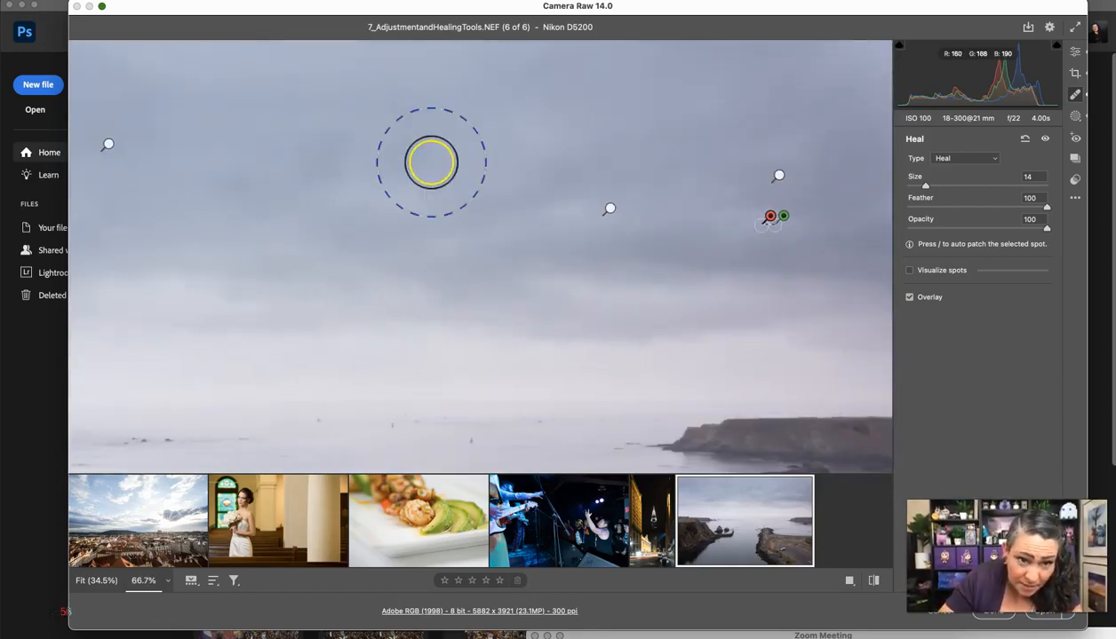
{"action": "key", "text": "super+equal"}
{"action": "key", "text": "super+equal"}
{"action": "key", "text": "space"}
{"action": "mouse_move", "coordinate": [349, 125]}
{"action": "left_mouse_down"}
{"action": "mouse_move", "coordinate": [643, 365]}
{"action": "mouse_move", "coordinate": [692, 442]}
{"action": "left_mouse_up"}
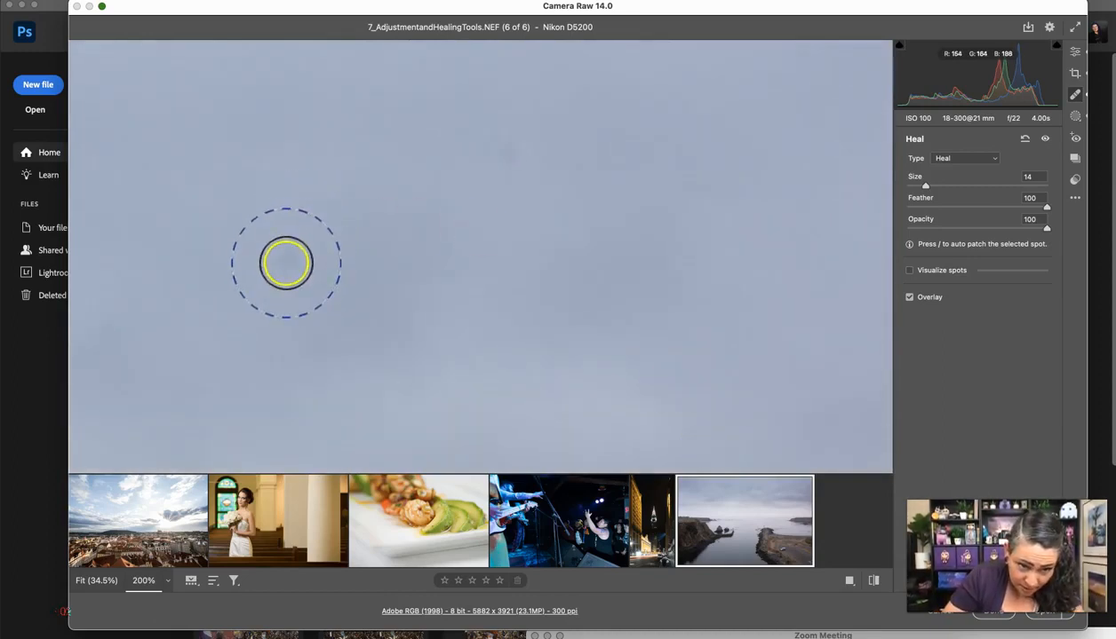
{"action": "mouse_move", "coordinate": [406, 166]}
{"action": "left_mouse_down"}
{"action": "mouse_move", "coordinate": [406, 192]}
{"action": "mouse_move", "coordinate": [338, 277]}
{"action": "left_mouse_up"}
{"action": "left_click", "coordinate": [511, 157]}
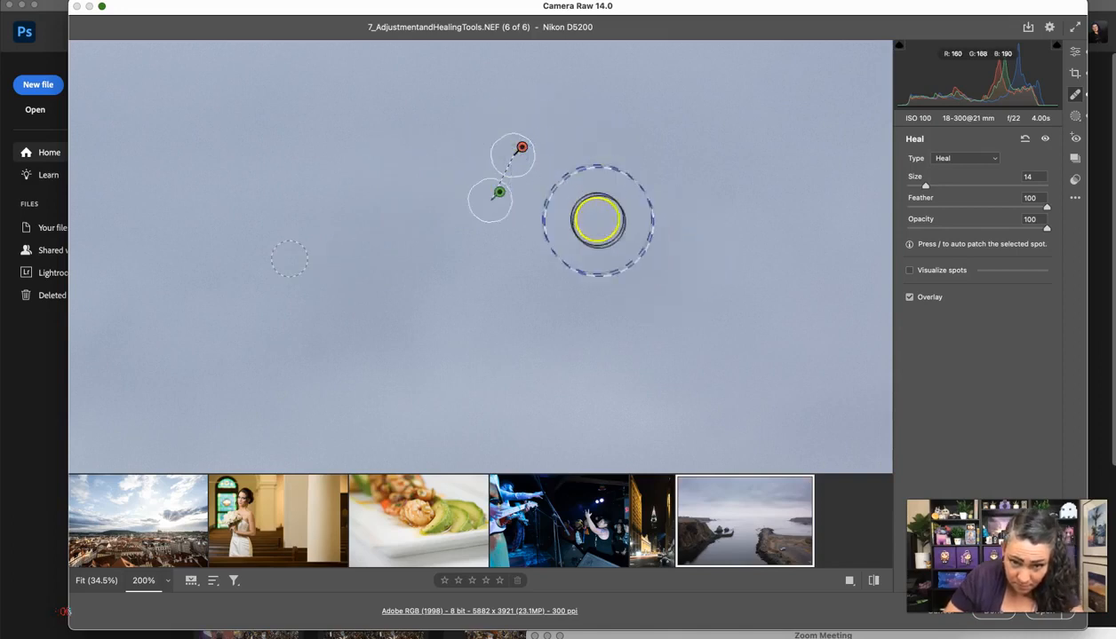
{"action": "left_click_drag", "start_coordinate": [518, 218], "coordinate": [564, 170]}
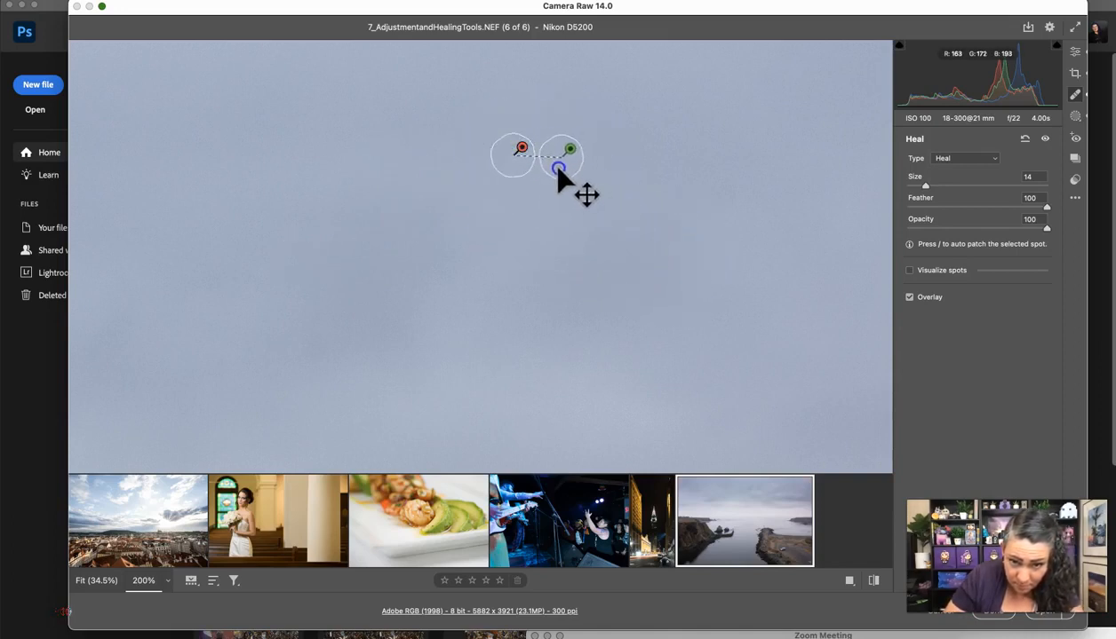
{"action": "key", "text": "super+minus"}
{"action": "key", "text": "super+minus"}
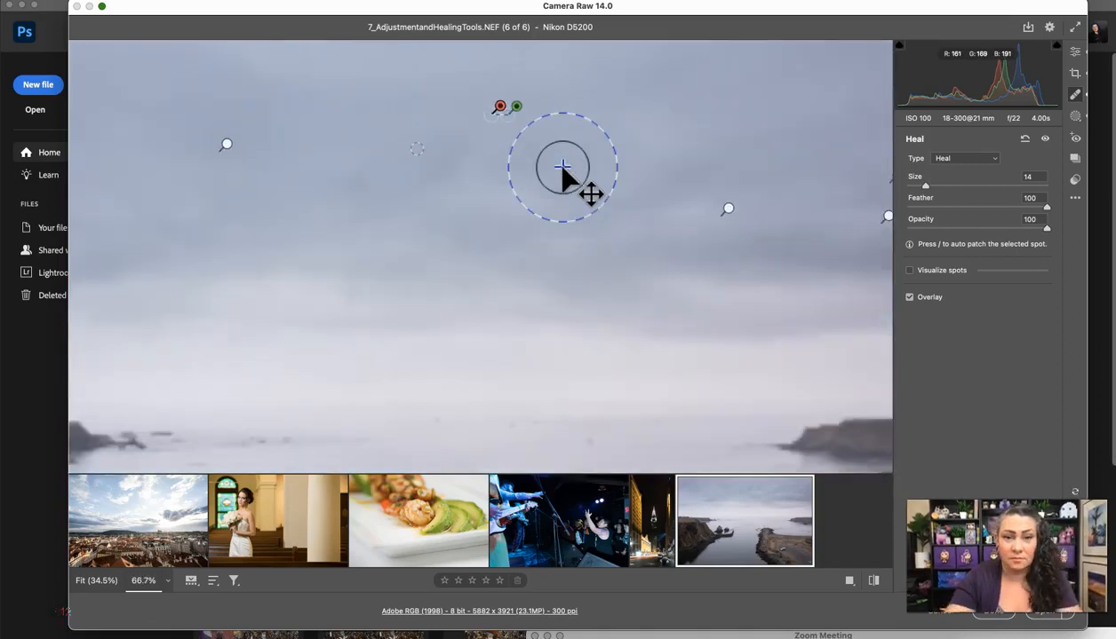
{"action": "mouse_move", "coordinate": [640, 217]}
{"action": "left_mouse_down"}
{"action": "mouse_move", "coordinate": [642, 394]}
{"action": "mouse_move", "coordinate": [648, 256]}
{"action": "mouse_move", "coordinate": [760, 251]}
{"action": "mouse_move", "coordinate": [598, 227]}
{"action": "mouse_move", "coordinate": [553, 242]}
{"action": "mouse_move", "coordinate": [694, 204]}
{"action": "mouse_move", "coordinate": [694, 225]}
{"action": "left_mouse_up"}
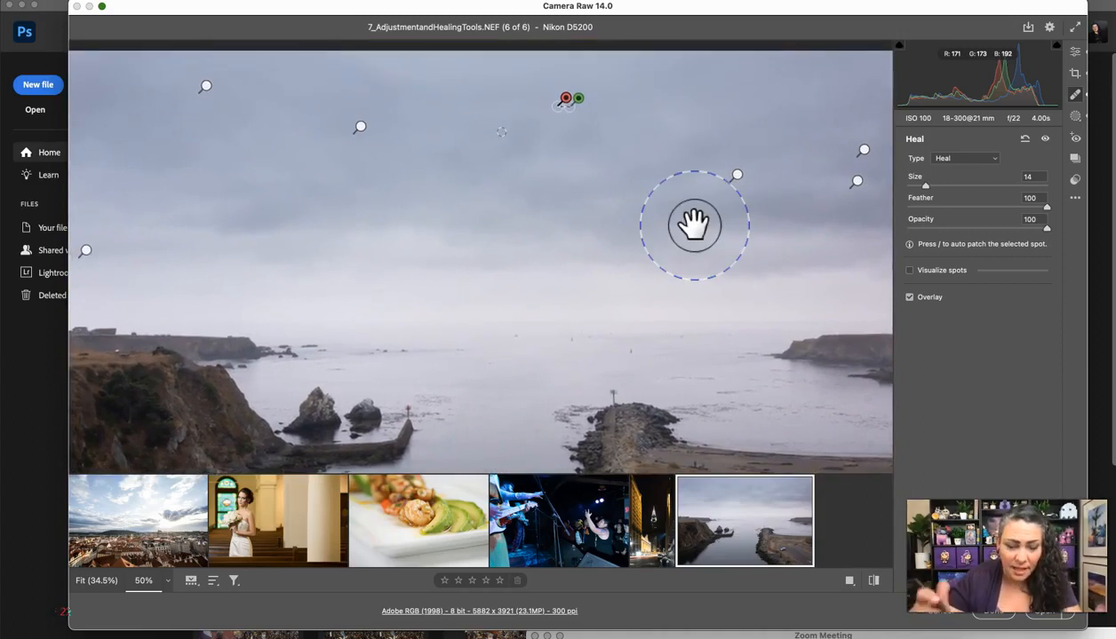
Step: Zoom out to the whole coastal photo and compare the unedited original with the edited version
{"action": "key", "text": "super+minus"}
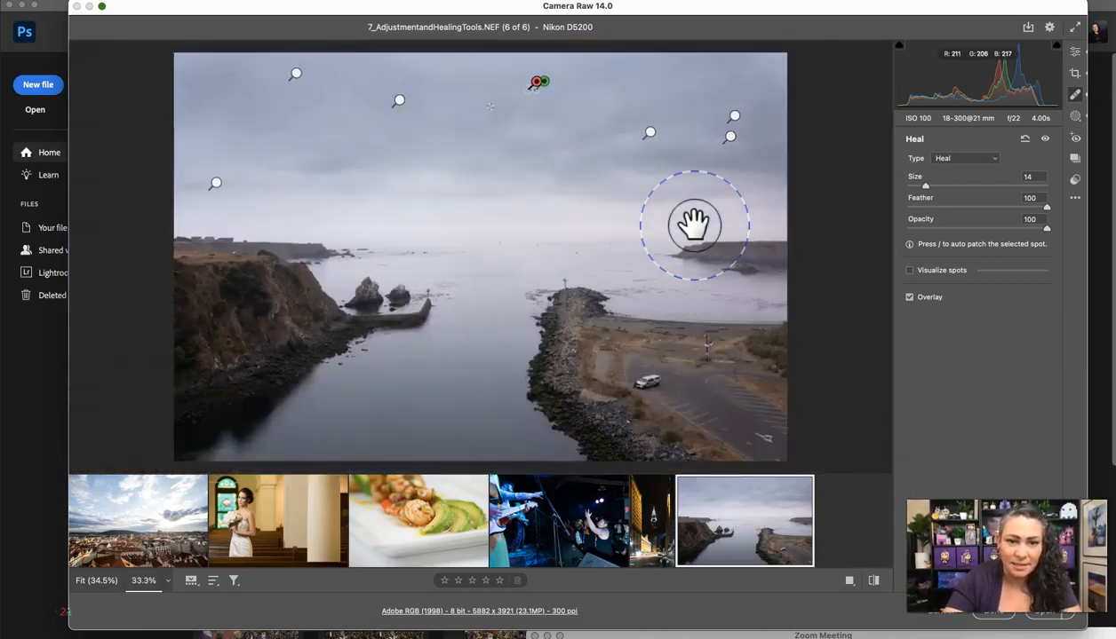
{"action": "key", "text": "backslash"}
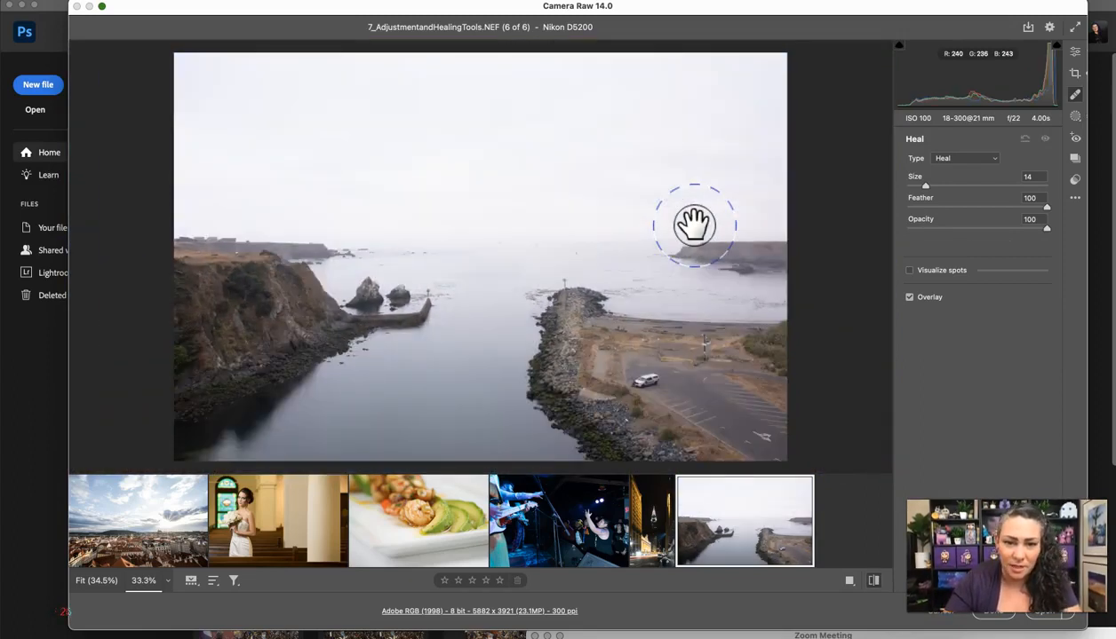
{"action": "key", "text": "backslash"}
{"action": "key", "text": "backslash"}
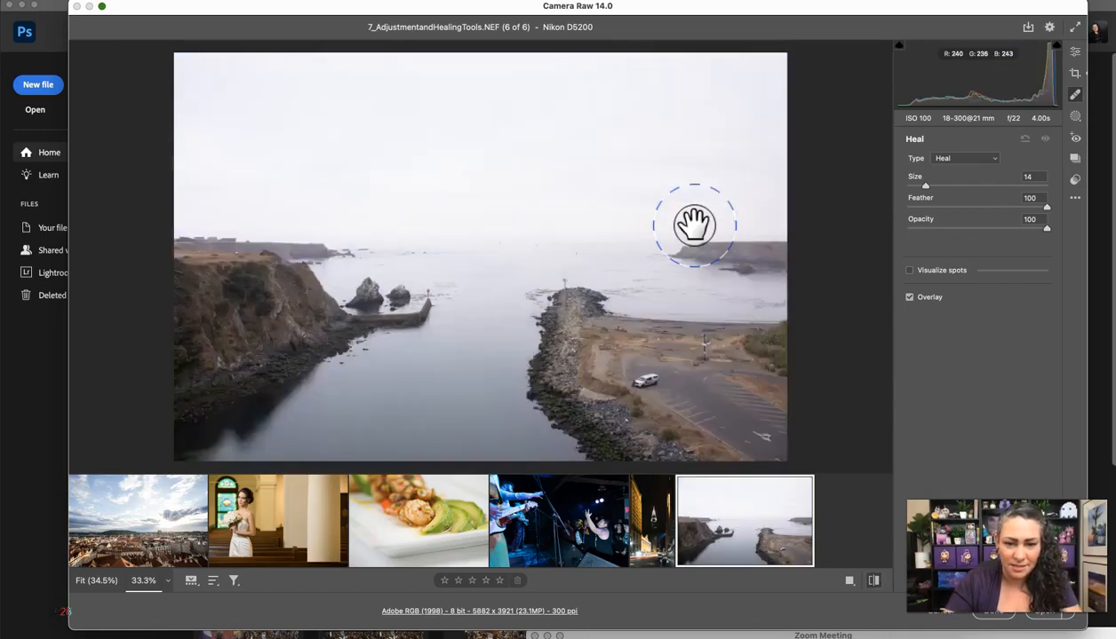
{"action": "key", "text": "backslash"}
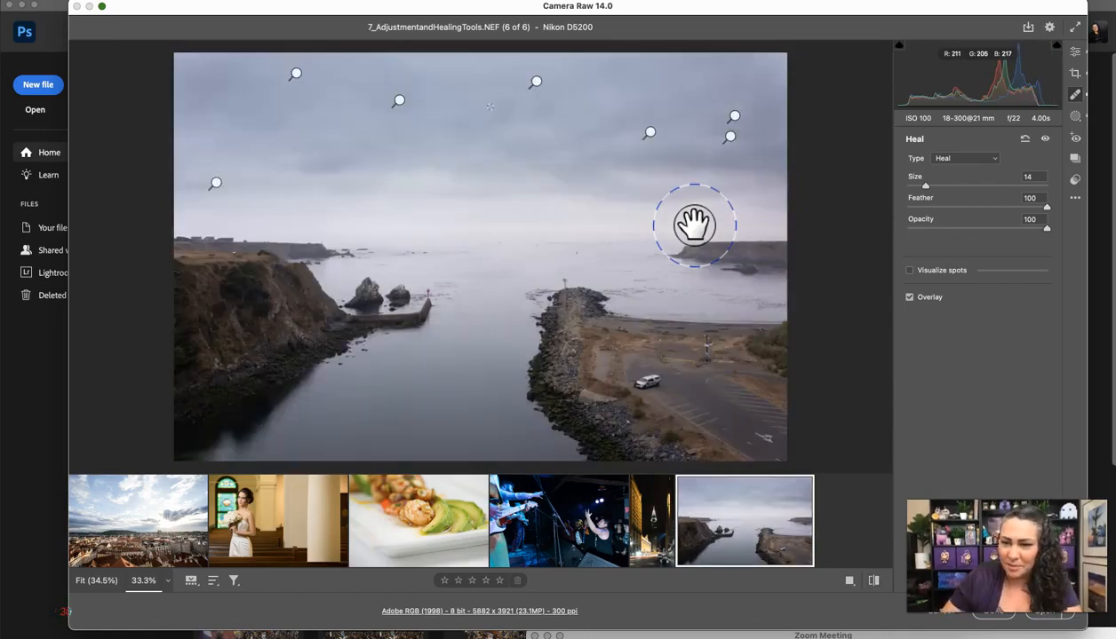
Step: Try to cover the parked truck with a size 33 Clone brush at feather 100 and opacity 100
{"action": "left_click", "coordinate": [996, 162]}
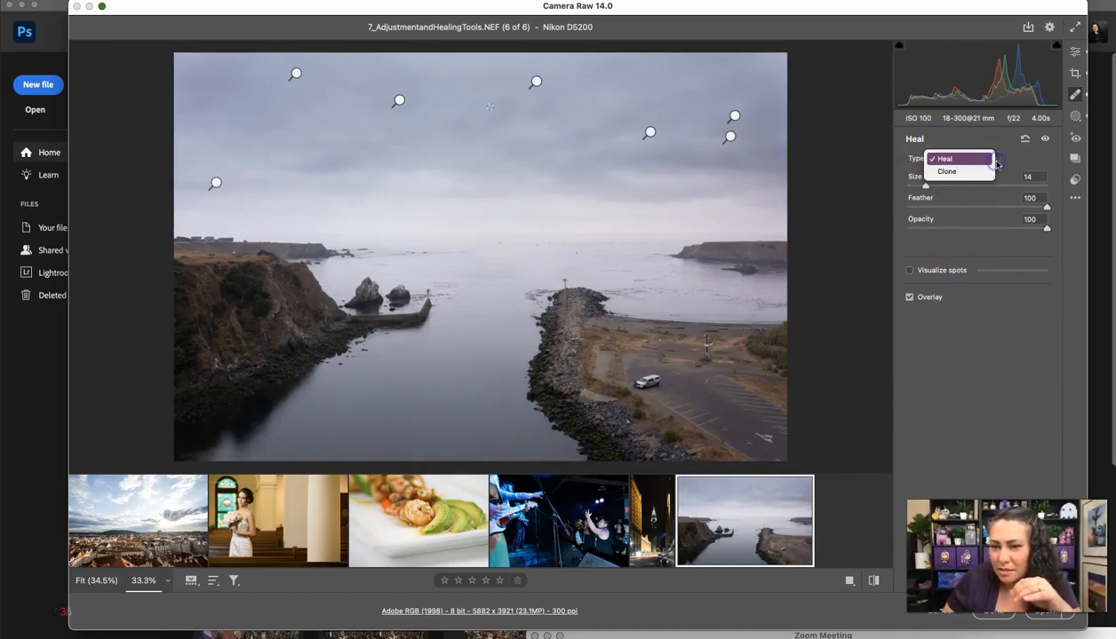
{"action": "left_click", "coordinate": [965, 171]}
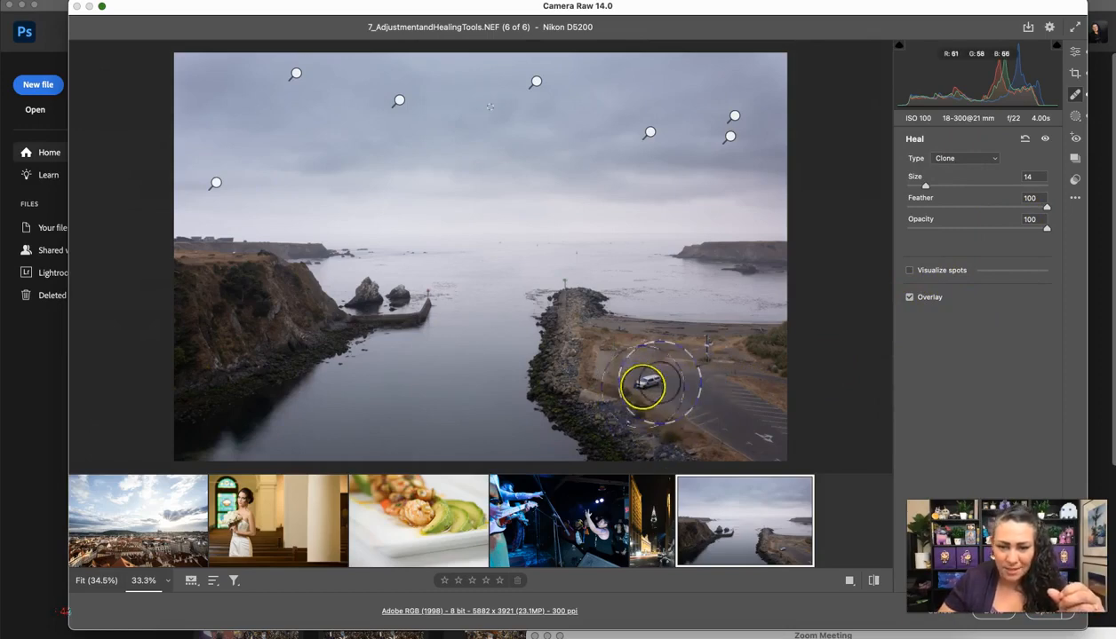
{"action": "key", "text": "super+alt+0"}
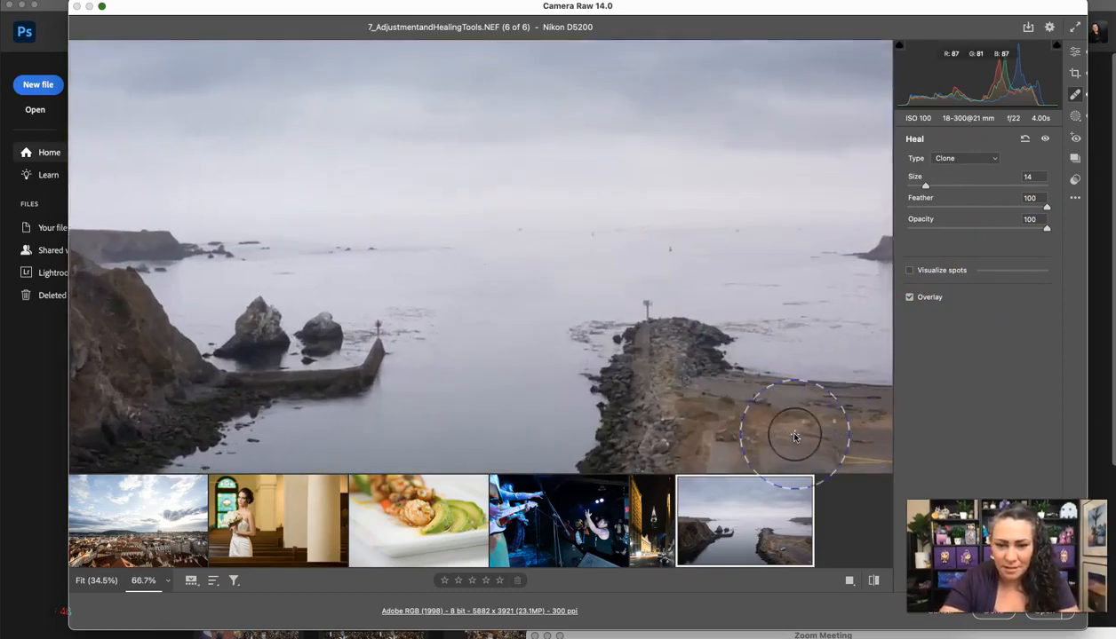
{"action": "mouse_move", "coordinate": [740, 428]}
{"action": "left_mouse_down"}
{"action": "mouse_move", "coordinate": [505, 299]}
{"action": "mouse_move", "coordinate": [502, 282]}
{"action": "left_mouse_up"}
{"action": "left_click_drag", "start_coordinate": [712, 356], "coordinate": [546, 167]}
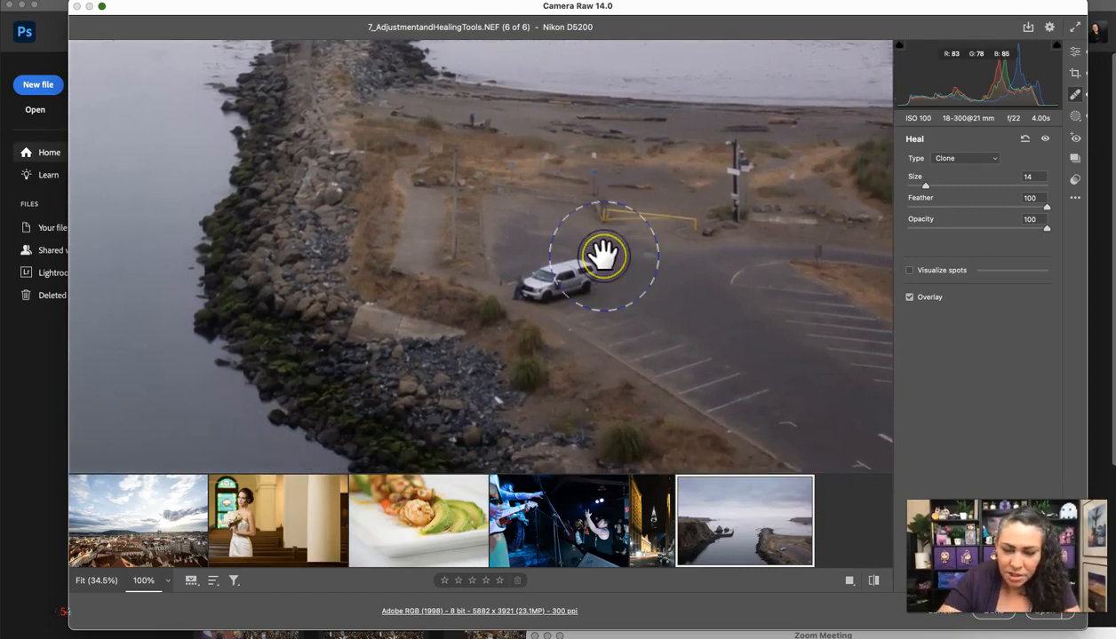
{"action": "key", "text": "super+equal"}
{"action": "left_click_drag", "start_coordinate": [653, 406], "coordinate": [589, 331]}
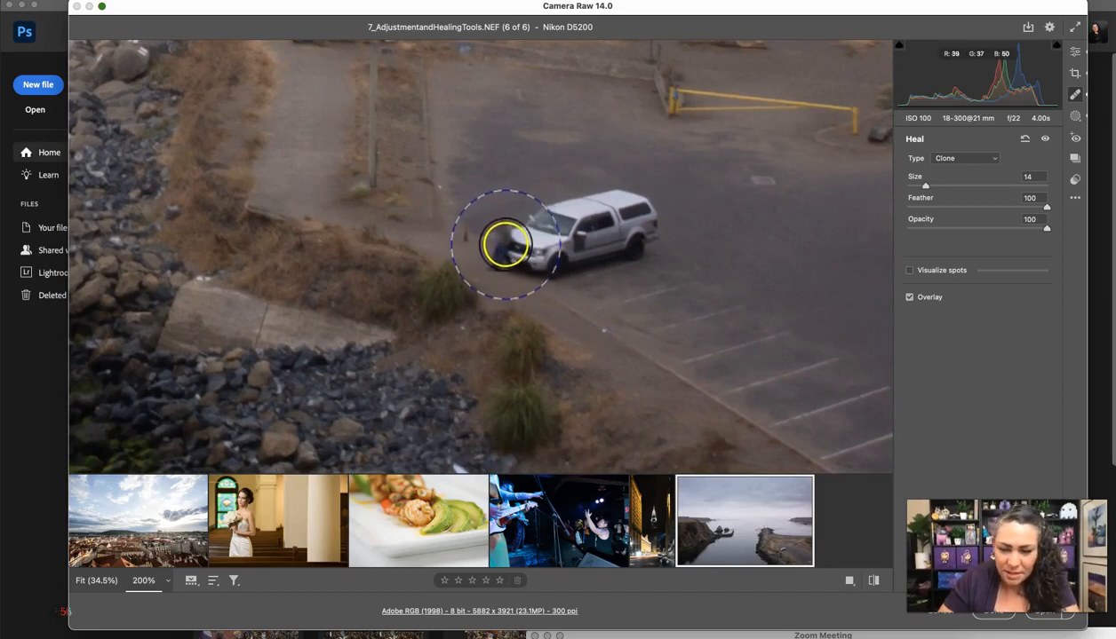
{"action": "key", "text": "bracketright"}
{"action": "key", "text": "bracketright"}
{"action": "mouse_move", "coordinate": [503, 238]}
{"action": "left_mouse_down"}
{"action": "mouse_move", "coordinate": [501, 253]}
{"action": "mouse_move", "coordinate": [545, 253]}
{"action": "mouse_move", "coordinate": [641, 224]}
{"action": "mouse_move", "coordinate": [627, 202]}
{"action": "mouse_move", "coordinate": [588, 194]}
{"action": "mouse_move", "coordinate": [500, 238]}
{"action": "mouse_move", "coordinate": [491, 255]}
{"action": "left_mouse_up"}
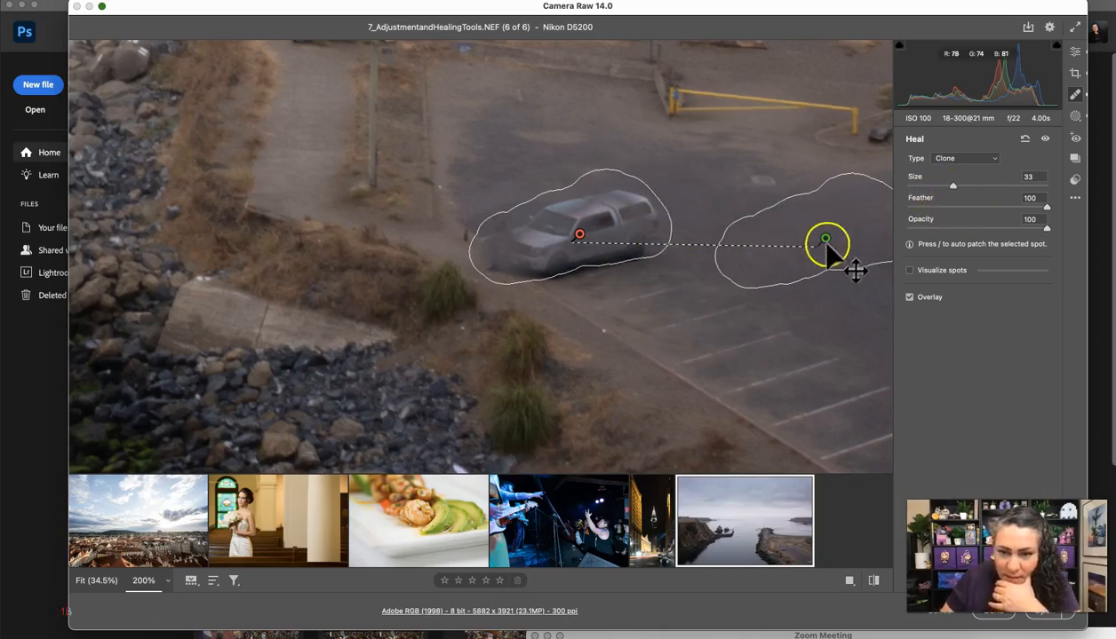
Step: Move the clone source onto the parking spaces diagonally below the truck and check the patch with the overlay hidden
{"action": "mouse_move", "coordinate": [832, 249]}
{"action": "left_mouse_down"}
{"action": "mouse_move", "coordinate": [657, 319]}
{"action": "mouse_move", "coordinate": [707, 302]}
{"action": "left_mouse_up"}
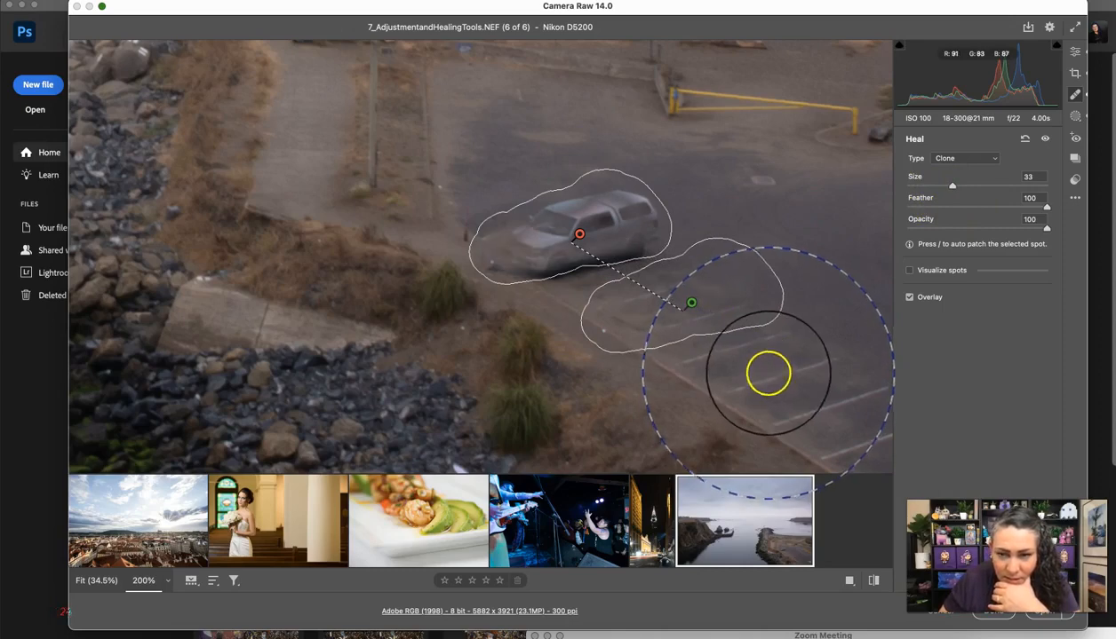
{"action": "left_click", "coordinate": [908, 298]}
{"action": "left_click", "coordinate": [909, 299]}
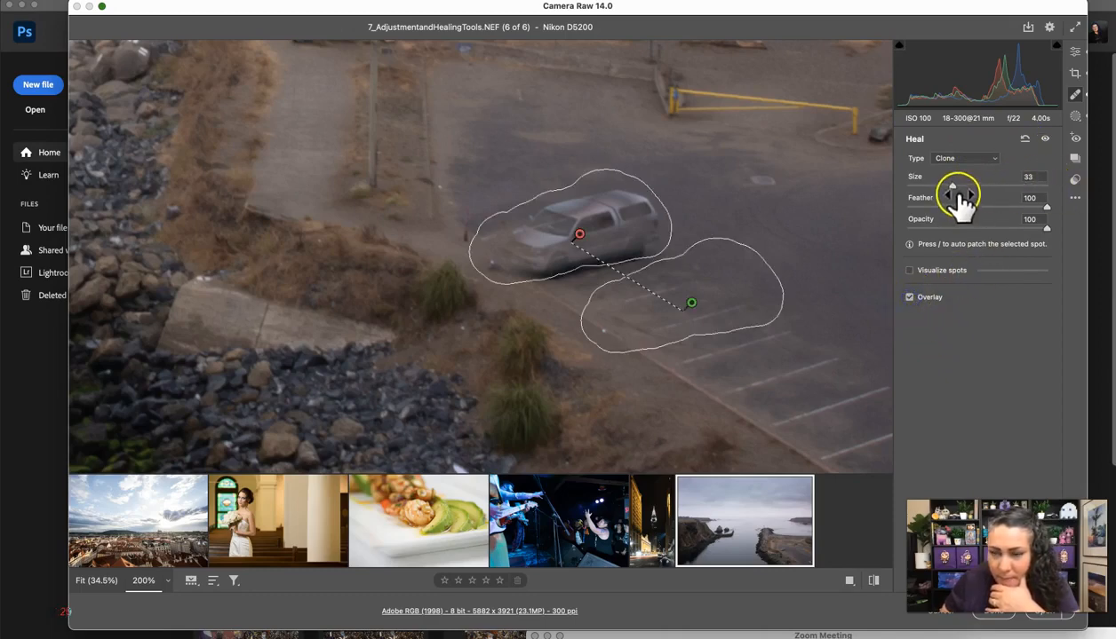
Step: Switch the truck patch from Clone to Heal and check it with the overlay hidden
{"action": "left_click", "coordinate": [991, 161]}
{"action": "left_click", "coordinate": [975, 148]}
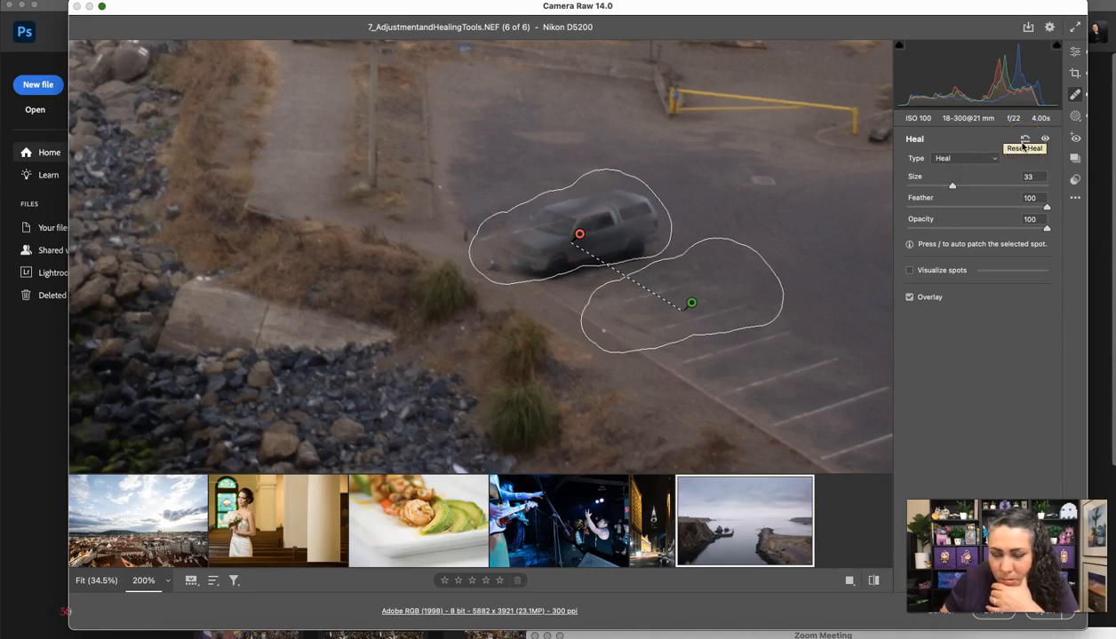
{"action": "left_click", "coordinate": [908, 297]}
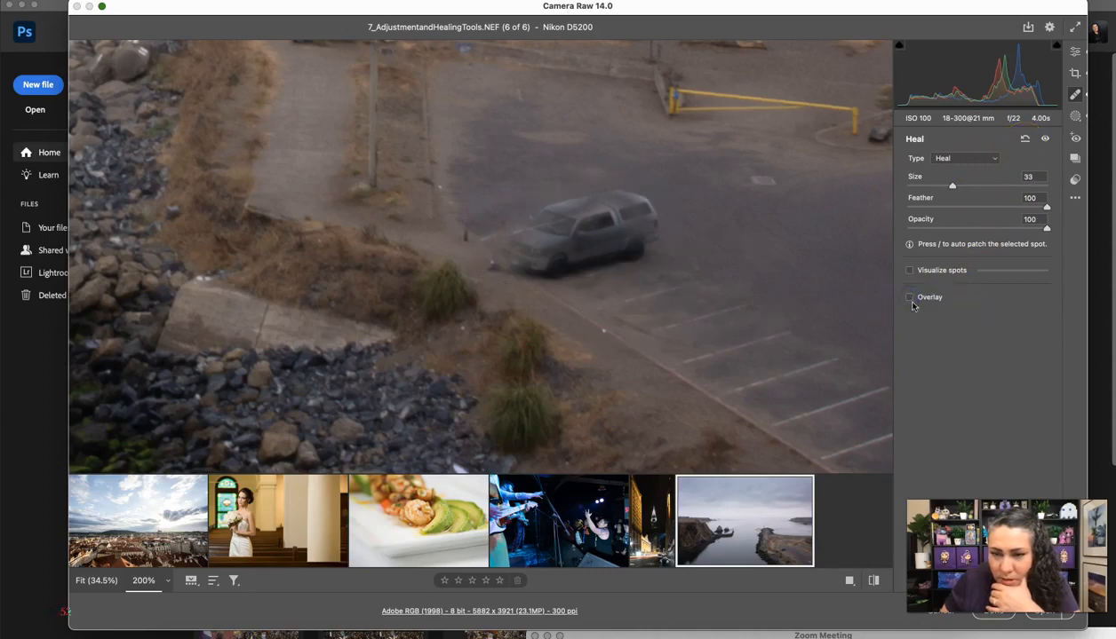
{"action": "left_click", "coordinate": [909, 297]}
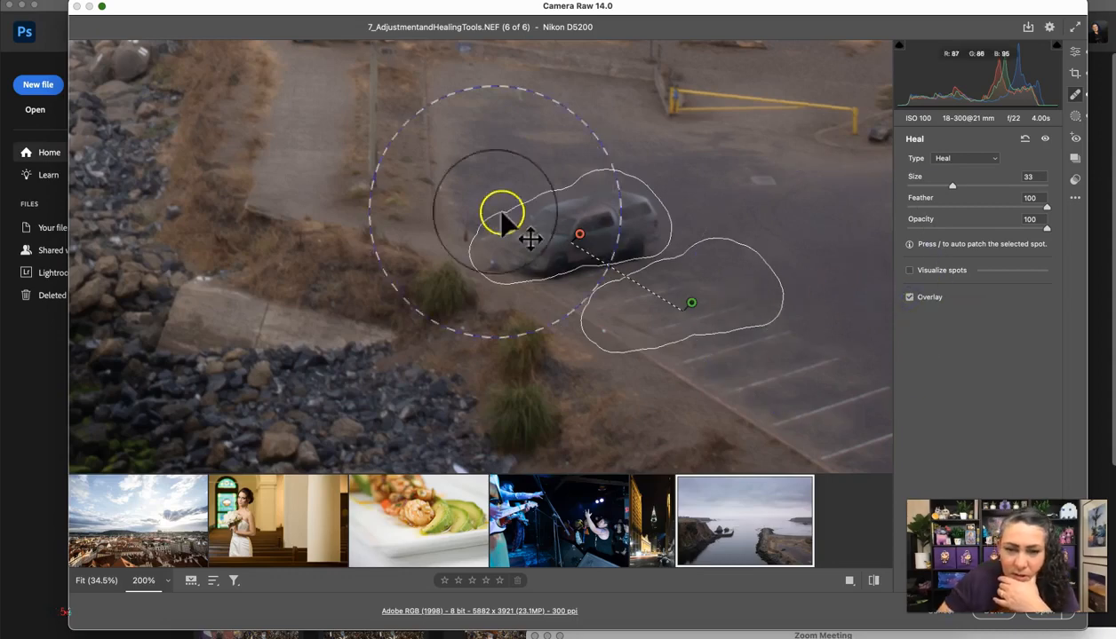
Step: Delete the heal patch over the truck and set the Heal brush size to 32
{"action": "key", "text": "Delete"}
{"action": "key", "text": "bracketleft"}
{"action": "key", "text": "bracketleft"}
{"action": "key", "text": "bracketleft"}
{"action": "key", "text": "bracketleft"}
{"action": "key", "text": "bracketleft"}
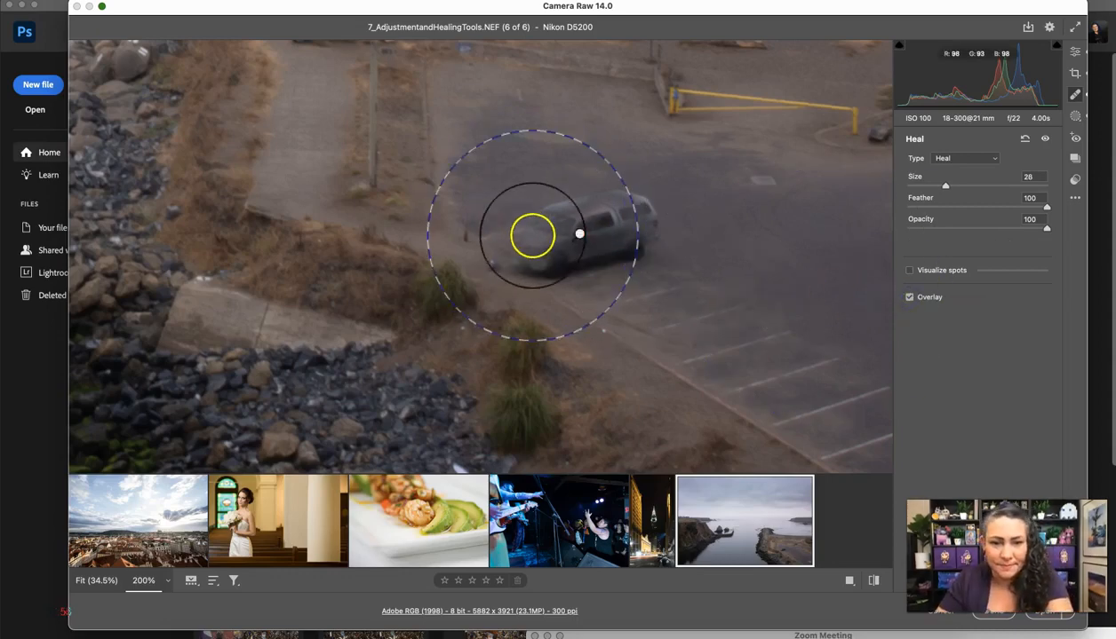
{"action": "key", "text": "bracketleft"}
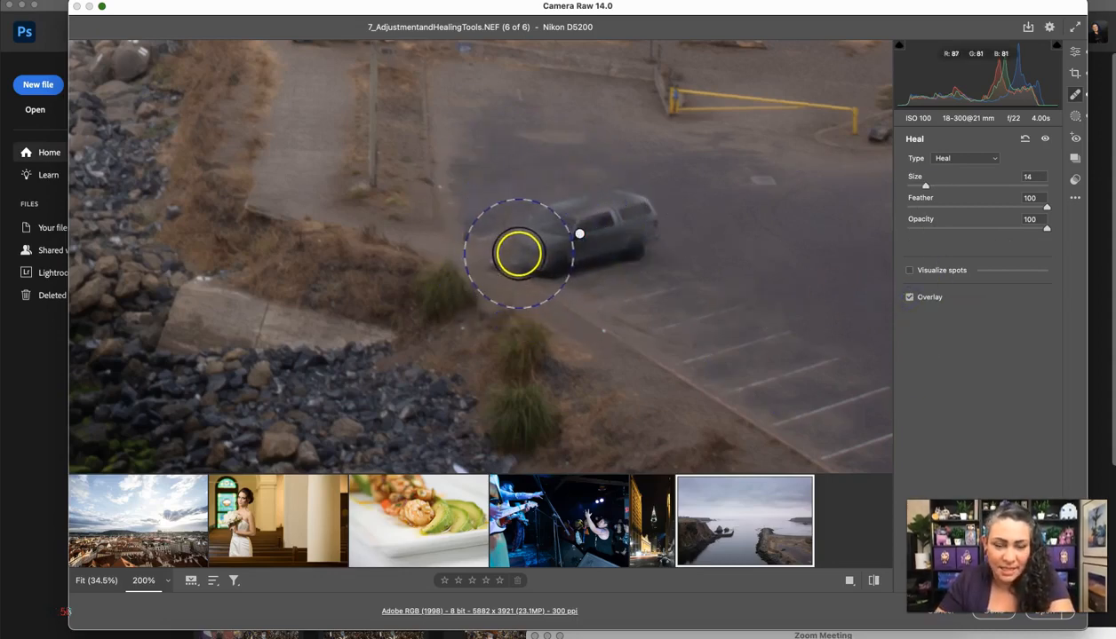
{"action": "key", "text": "bracketright"}
{"action": "key", "text": "bracketright"}
{"action": "mouse_move", "coordinate": [499, 241]}
{"action": "left_mouse_down"}
{"action": "mouse_move", "coordinate": [625, 225]}
{"action": "mouse_move", "coordinate": [587, 219]}
{"action": "mouse_move", "coordinate": [554, 230]}
{"action": "mouse_move", "coordinate": [614, 234]}
{"action": "mouse_move", "coordinate": [580, 239]}
{"action": "left_mouse_up"}
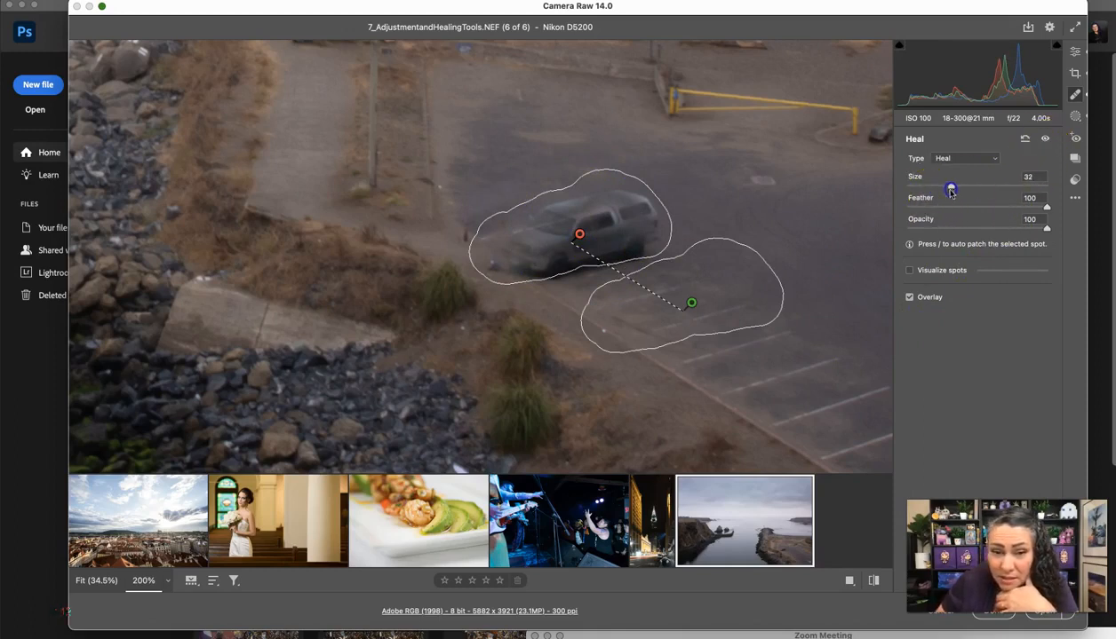
{"action": "key", "text": "Delete"}
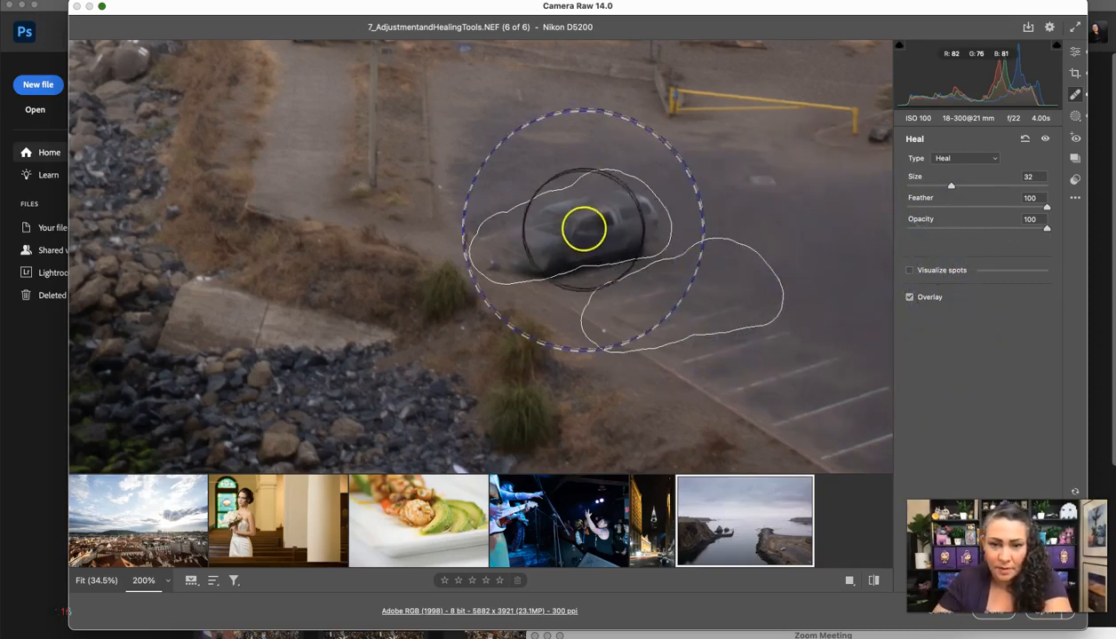
{"action": "left_click", "coordinate": [584, 230]}
{"action": "key", "text": "Delete"}
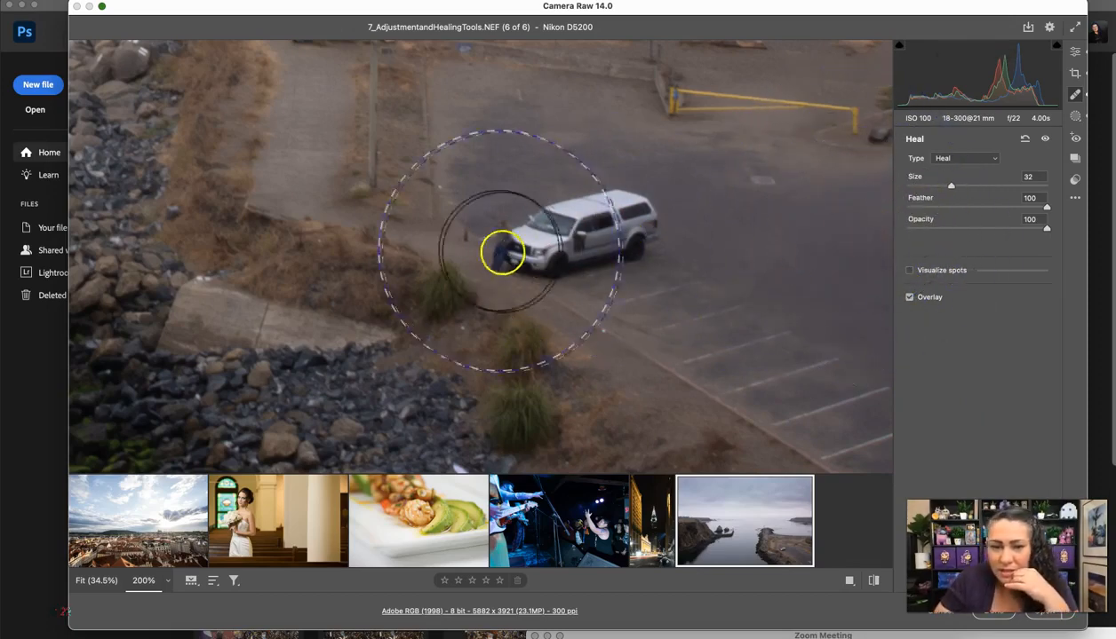
Step: Try to heal the truck and the person beside it with the size 32 brush, and delete that patch
{"action": "mouse_move", "coordinate": [498, 241]}
{"action": "left_mouse_down"}
{"action": "mouse_move", "coordinate": [505, 251]}
{"action": "mouse_move", "coordinate": [601, 239]}
{"action": "mouse_move", "coordinate": [632, 214]}
{"action": "mouse_move", "coordinate": [534, 230]}
{"action": "mouse_move", "coordinate": [466, 256]}
{"action": "left_mouse_up"}
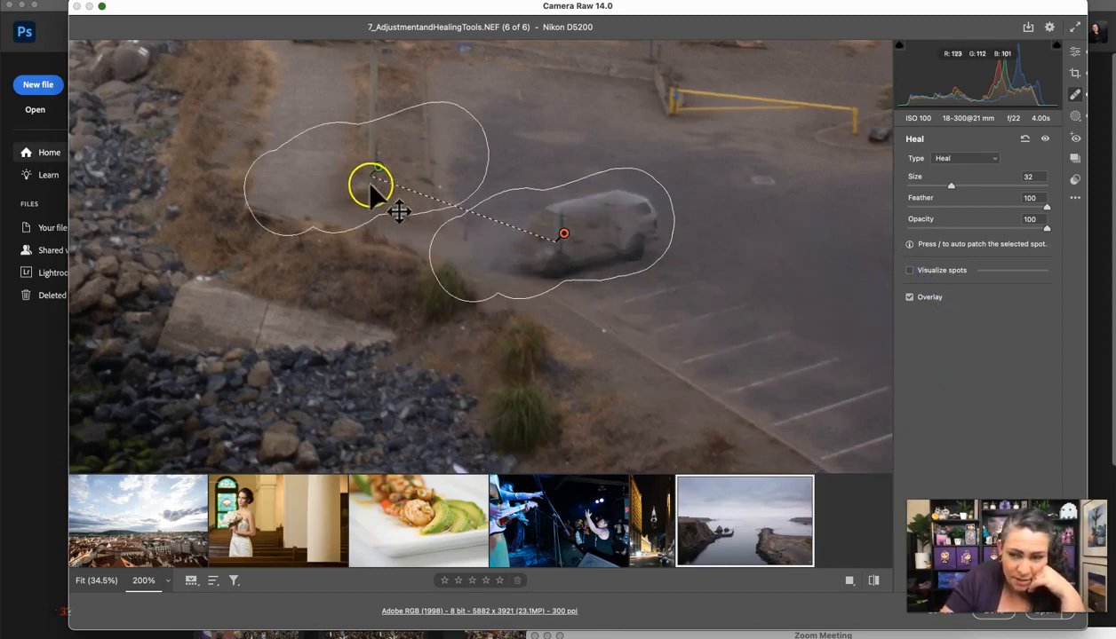
{"action": "key", "text": "Delete"}
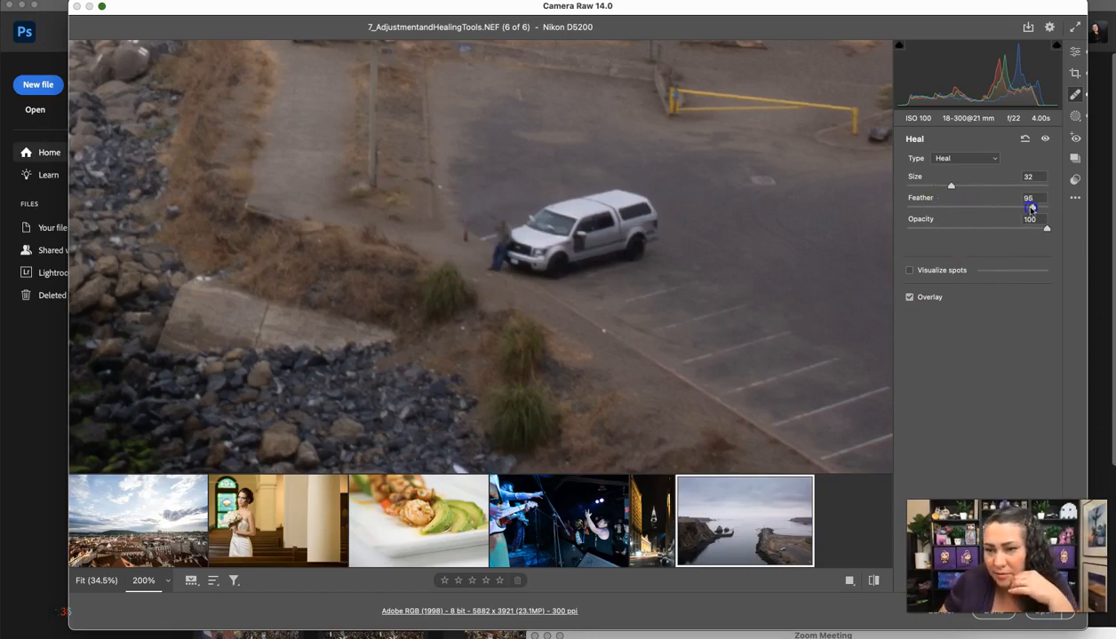
Step: Heal the truck and the person beside it with a size 16, feather 58 brush, sampling the parking lot pavement diagonally below
{"action": "key", "text": "bracketleft"}
{"action": "key", "text": "bracketleft"}
{"action": "key", "text": "bracketleft"}
{"action": "key", "text": "bracketleft"}
{"action": "key", "text": "bracketleft"}
{"action": "key", "text": "bracketleft"}
{"action": "key", "text": "bracketleft"}
{"action": "key", "text": "bracketleft"}
{"action": "key", "text": "bracketleft"}
{"action": "key", "text": "bracketleft"}
{"action": "key", "text": "bracketleft"}
{"action": "key", "text": "bracketleft"}
{"action": "key", "text": "bracketleft"}
{"action": "key", "text": "bracketleft"}
{"action": "key", "text": "bracketleft"}
{"action": "key", "text": "bracketleft"}
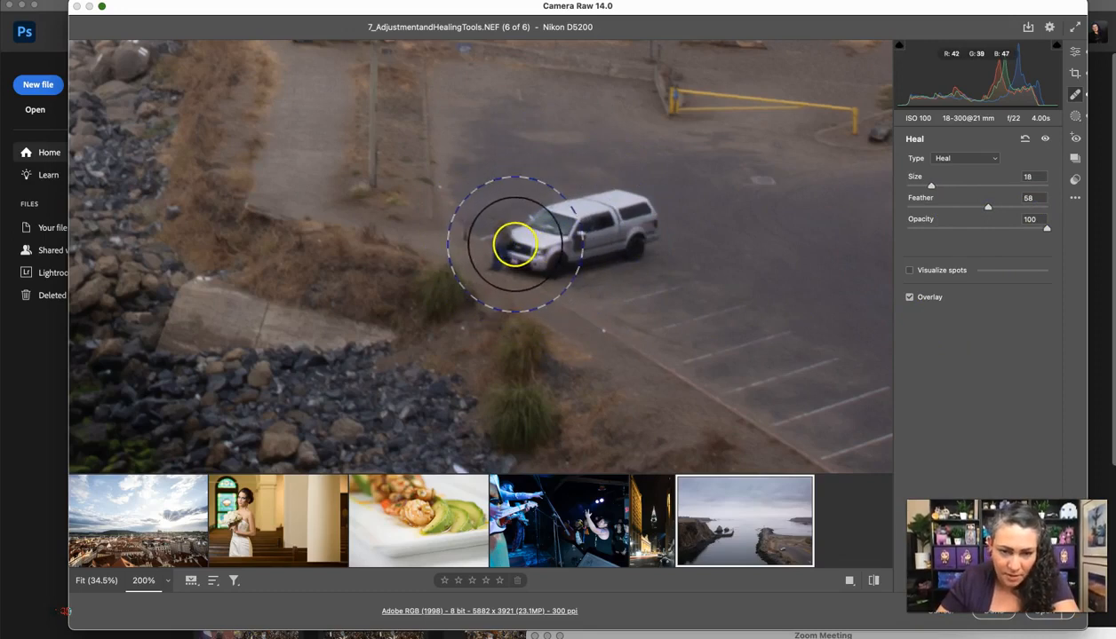
{"action": "left_click_drag", "start_coordinate": [507, 234], "coordinate": [498, 256]}
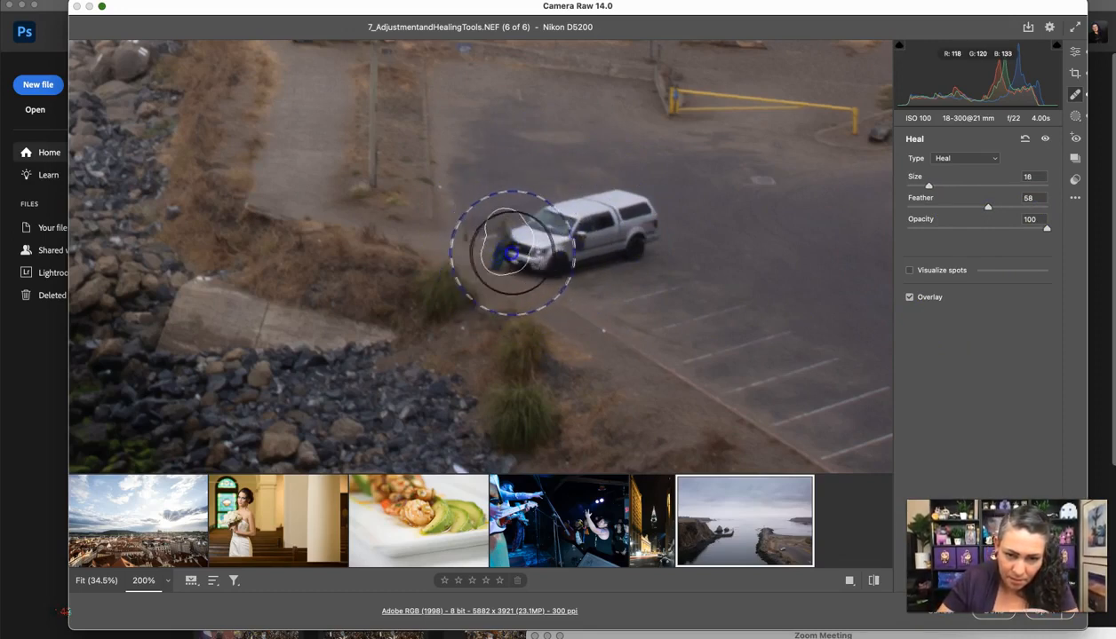
{"action": "mouse_move", "coordinate": [596, 248]}
{"action": "left_mouse_down"}
{"action": "mouse_move", "coordinate": [655, 240]}
{"action": "mouse_move", "coordinate": [655, 227]}
{"action": "mouse_move", "coordinate": [618, 201]}
{"action": "mouse_move", "coordinate": [577, 200]}
{"action": "mouse_move", "coordinate": [508, 236]}
{"action": "mouse_move", "coordinate": [487, 268]}
{"action": "mouse_move", "coordinate": [512, 271]}
{"action": "mouse_move", "coordinate": [604, 212]}
{"action": "left_mouse_up"}
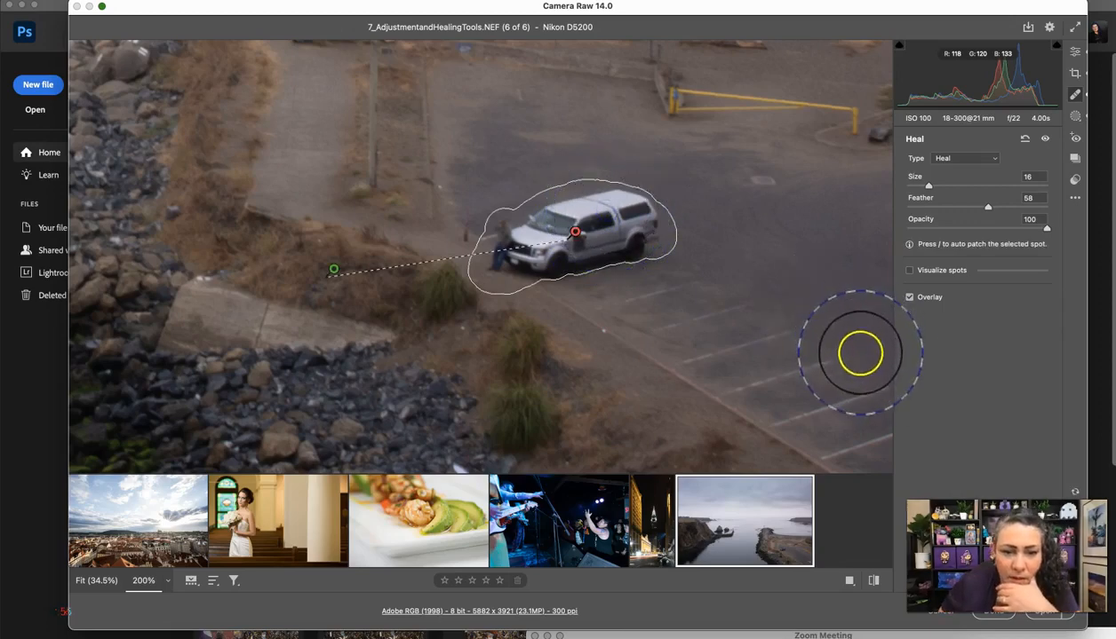
{"action": "left_click_drag", "start_coordinate": [302, 283], "coordinate": [658, 306]}
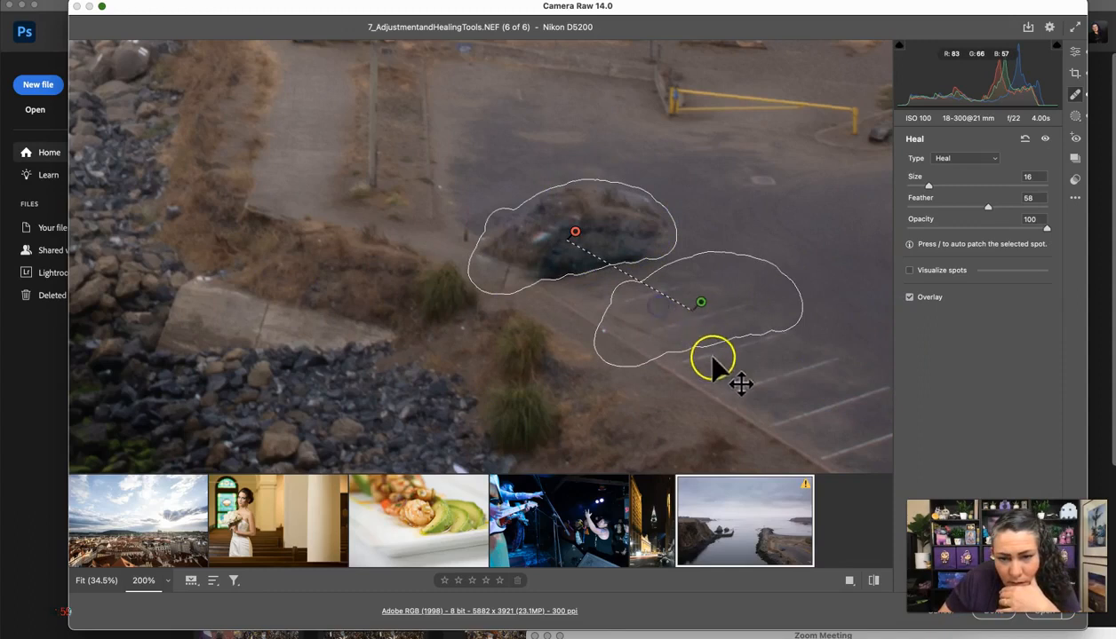
{"action": "mouse_move", "coordinate": [720, 282]}
{"action": "left_mouse_down"}
{"action": "mouse_move", "coordinate": [715, 274]}
{"action": "mouse_move", "coordinate": [756, 302]}
{"action": "left_mouse_up"}
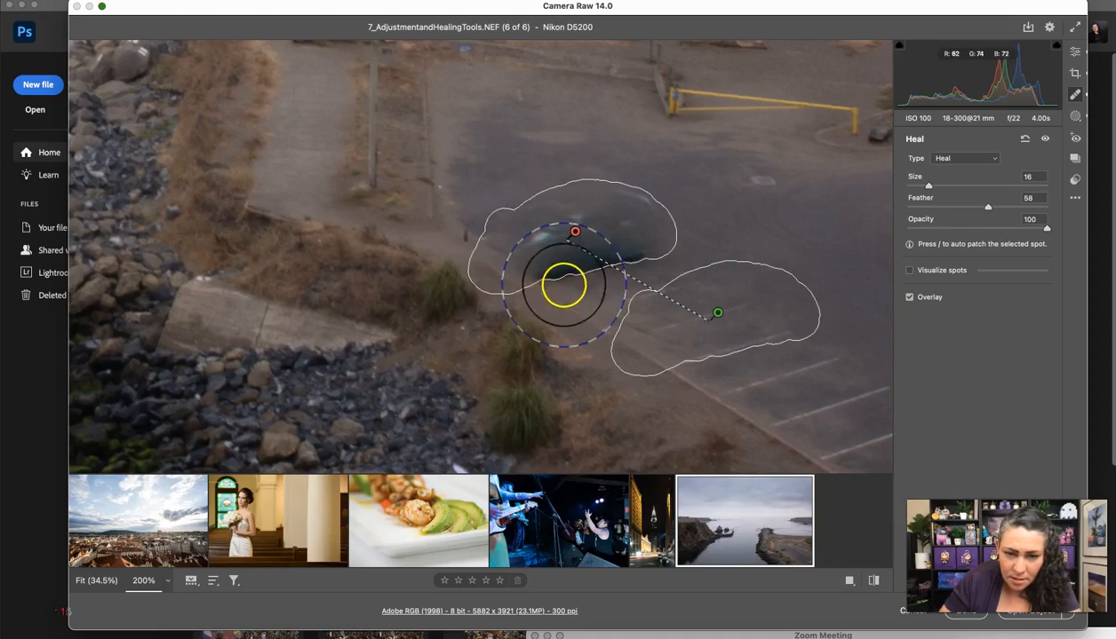
Step: Reduce the Heal brush size to 6 and select the existing patch over the truck
{"action": "key", "text": "["}
{"action": "key", "text": "["}
{"action": "key", "text": "["}
{"action": "key", "text": "["}
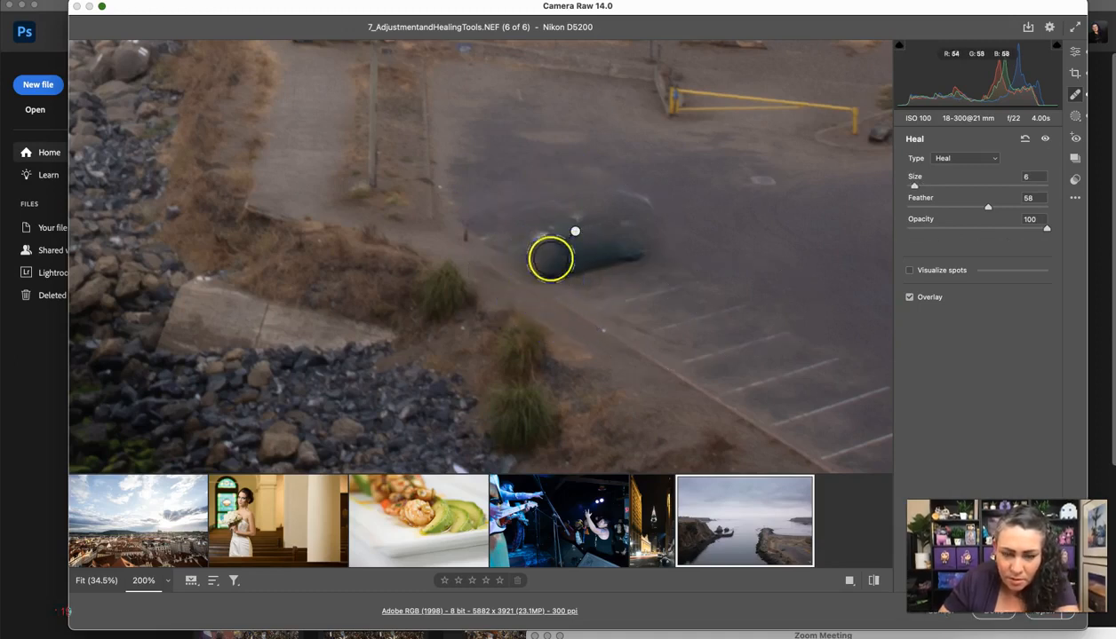
{"action": "left_click", "coordinate": [575, 232]}
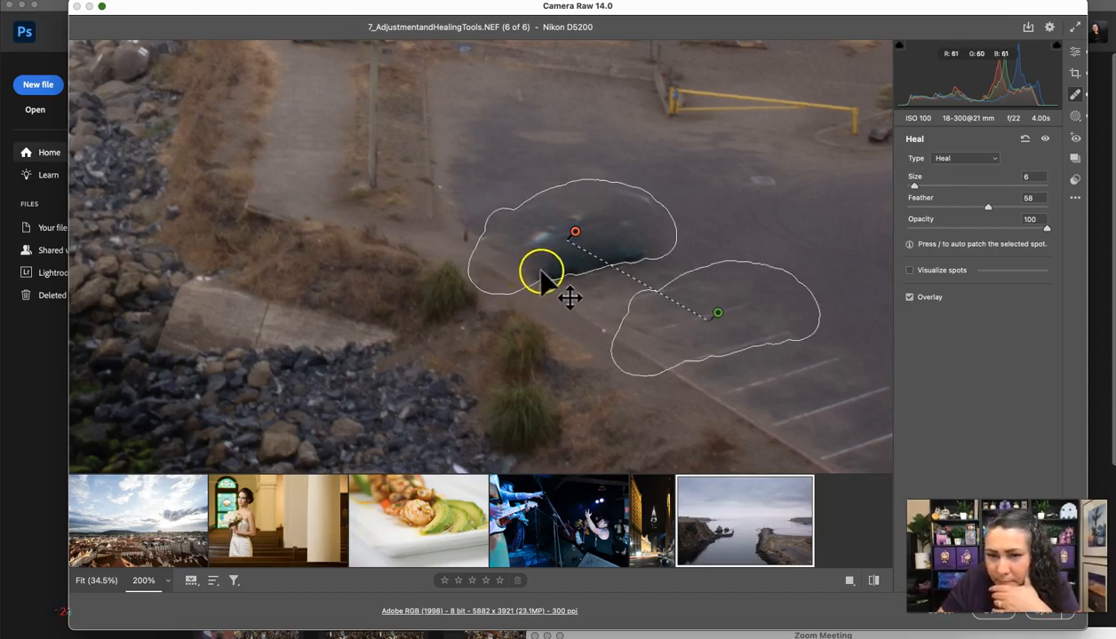
Step: Try to heal the dark smudge along the truck's lower edge with the size 6 brush, and delete that patch
{"action": "left_click_drag", "start_coordinate": [565, 283], "coordinate": [576, 275]}
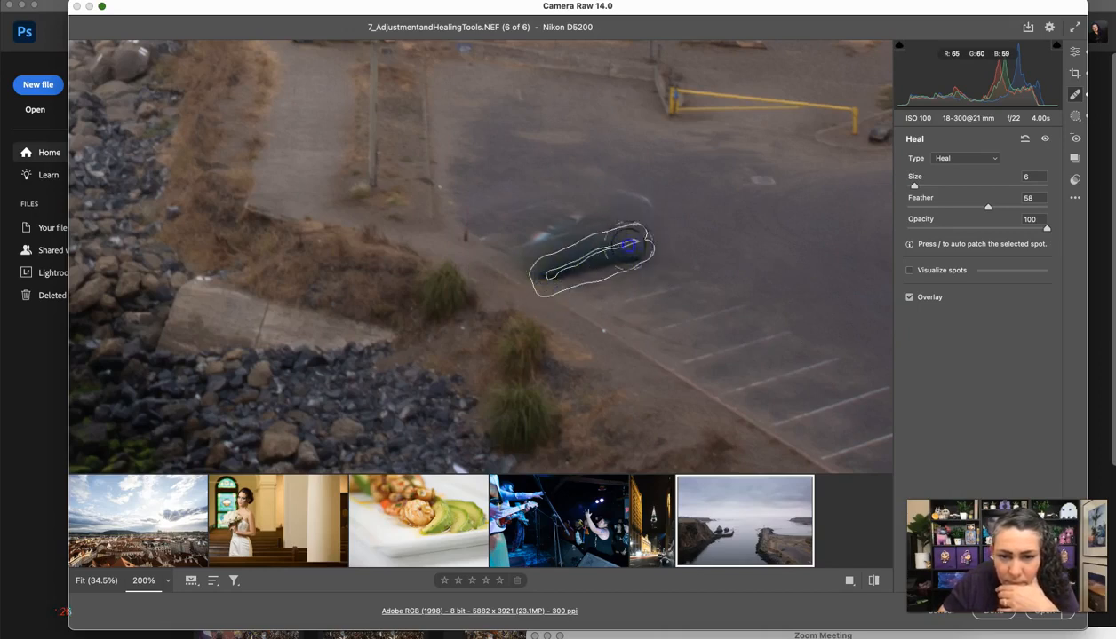
{"action": "left_click_drag", "start_coordinate": [549, 281], "coordinate": [551, 282]}
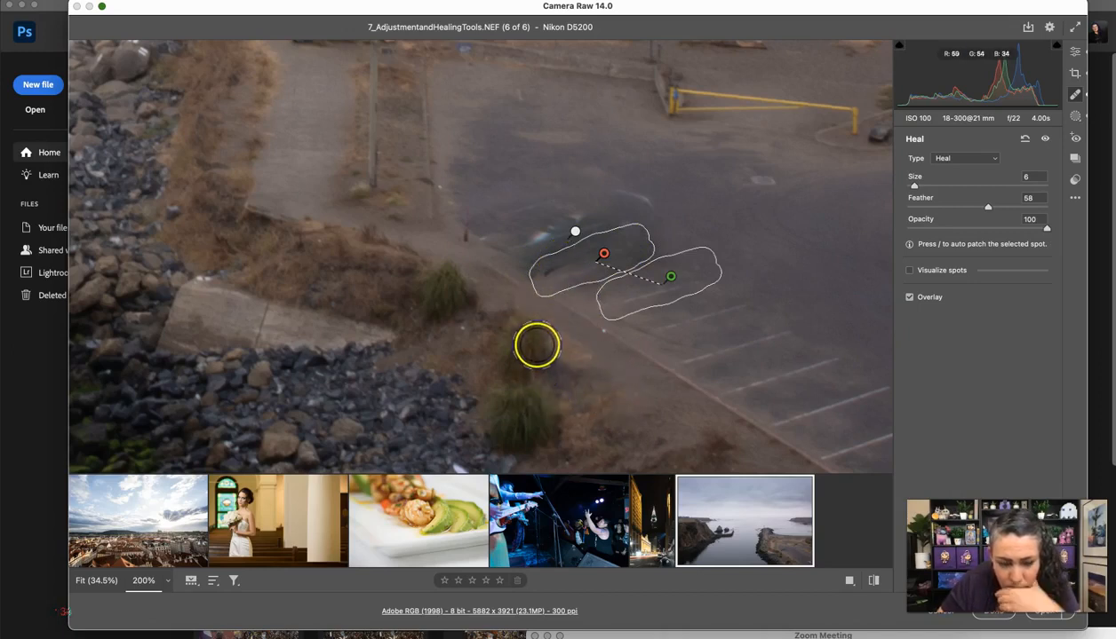
{"action": "key", "text": "BackSpace"}
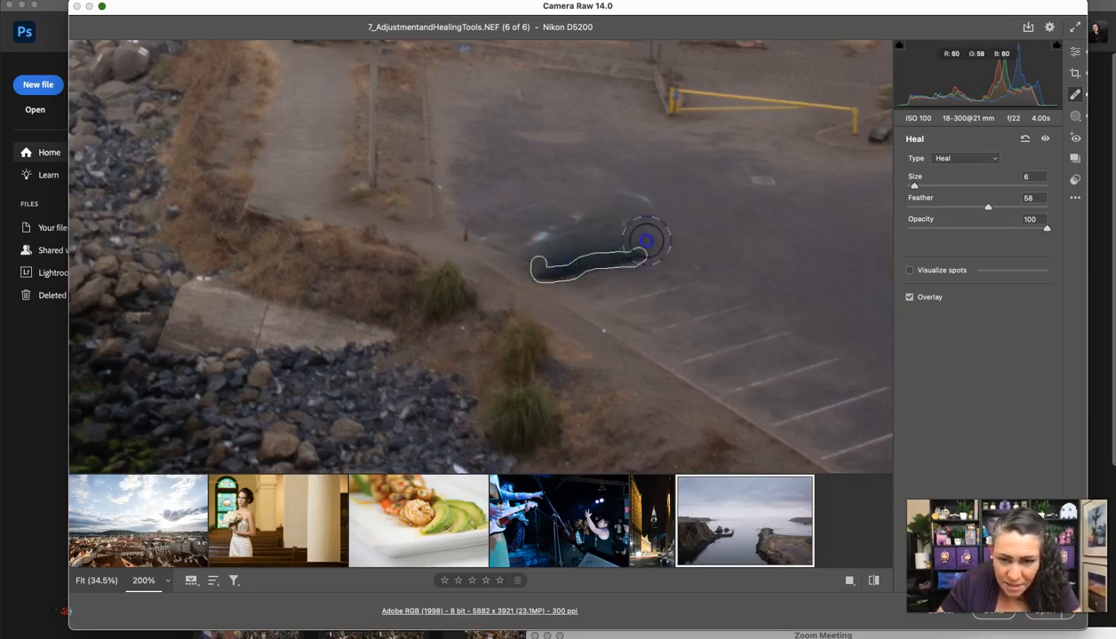
Step: Heal the dark smudge where the truck stood and the light curved streak above it with the size 6 brush
{"action": "left_click_drag", "start_coordinate": [561, 255], "coordinate": [526, 267]}
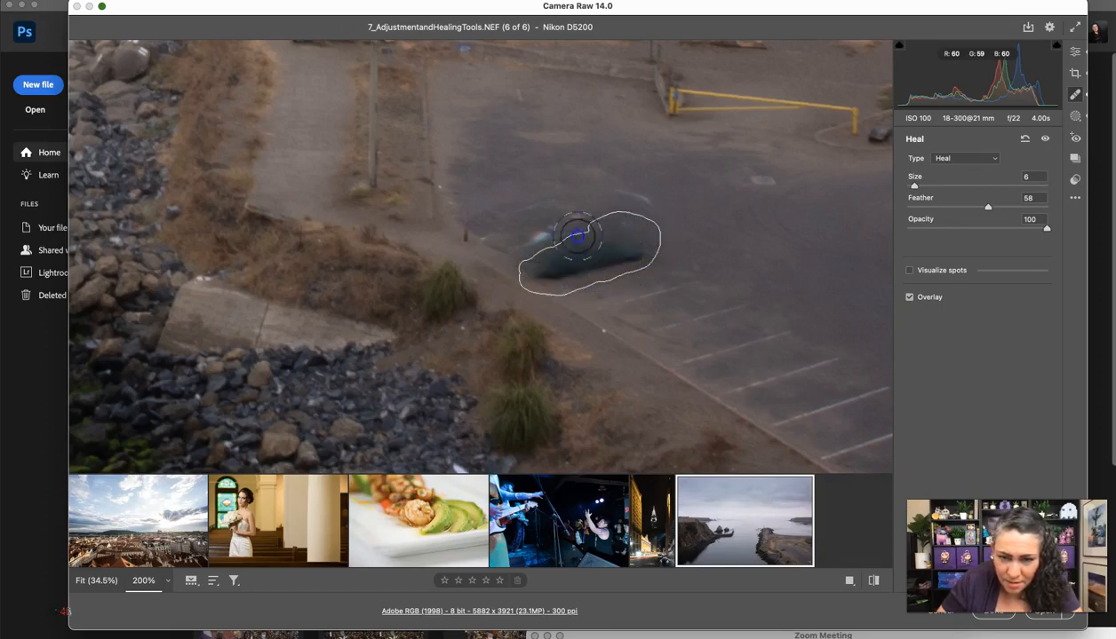
{"action": "left_click_drag", "start_coordinate": [545, 286], "coordinate": [547, 284]}
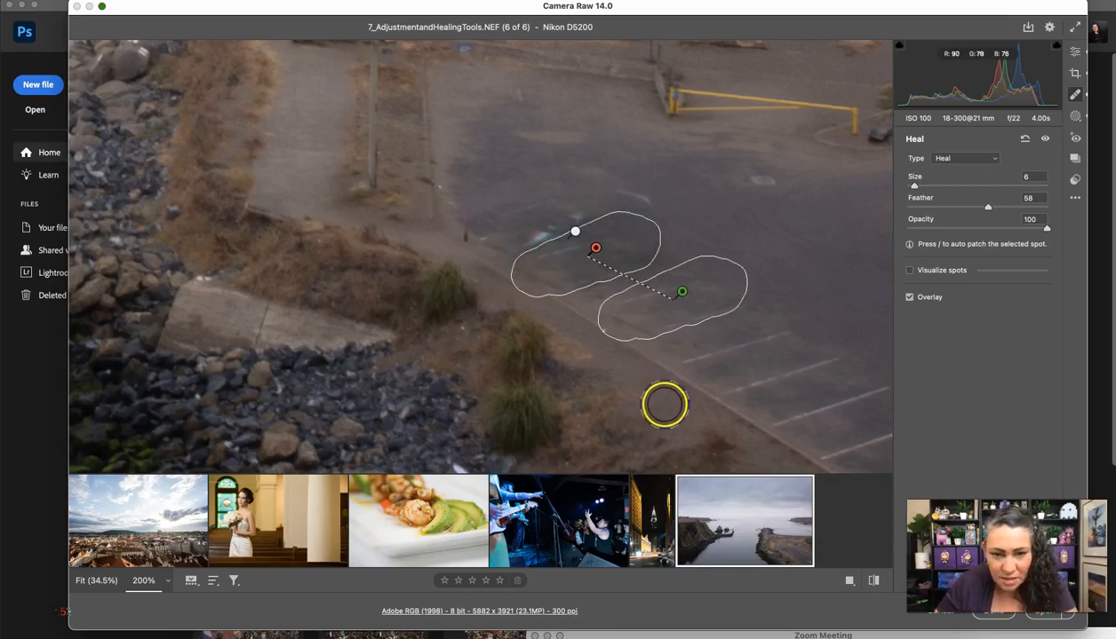
{"action": "left_click_drag", "start_coordinate": [620, 183], "coordinate": [636, 194]}
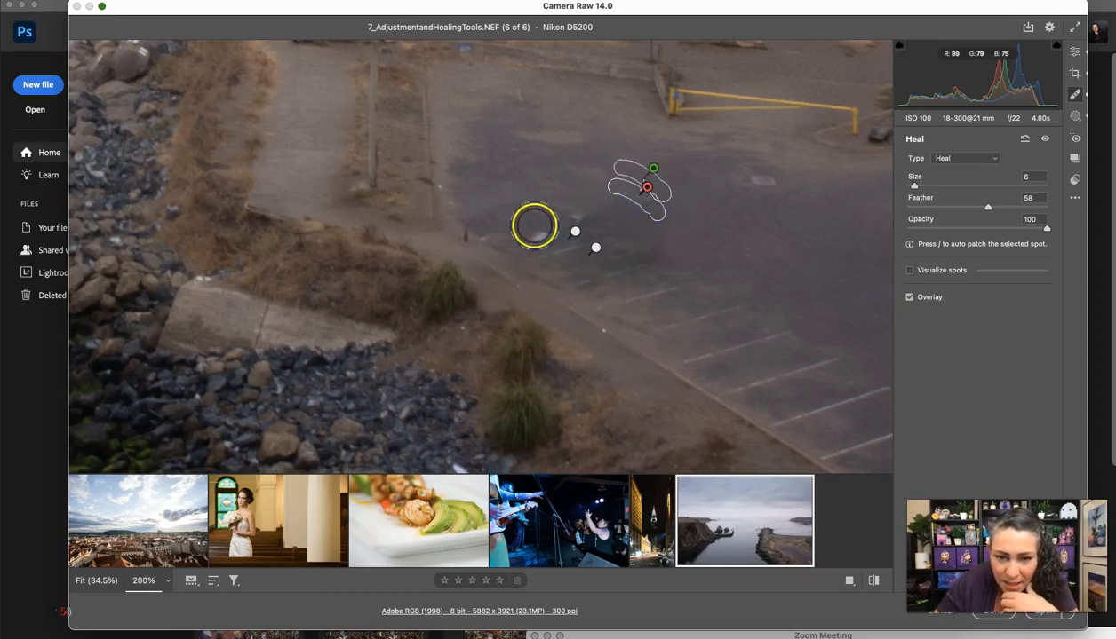
Step: Heal the light smudge beside the earlier truck patches in the parking lot with the size 6 brush, and leave the Heal tool
{"action": "left_click", "coordinate": [531, 235]}
{"action": "mouse_move", "coordinate": [551, 228]}
{"action": "left_mouse_down"}
{"action": "mouse_move", "coordinate": [576, 217]}
{"action": "mouse_move", "coordinate": [515, 254]}
{"action": "left_mouse_up"}
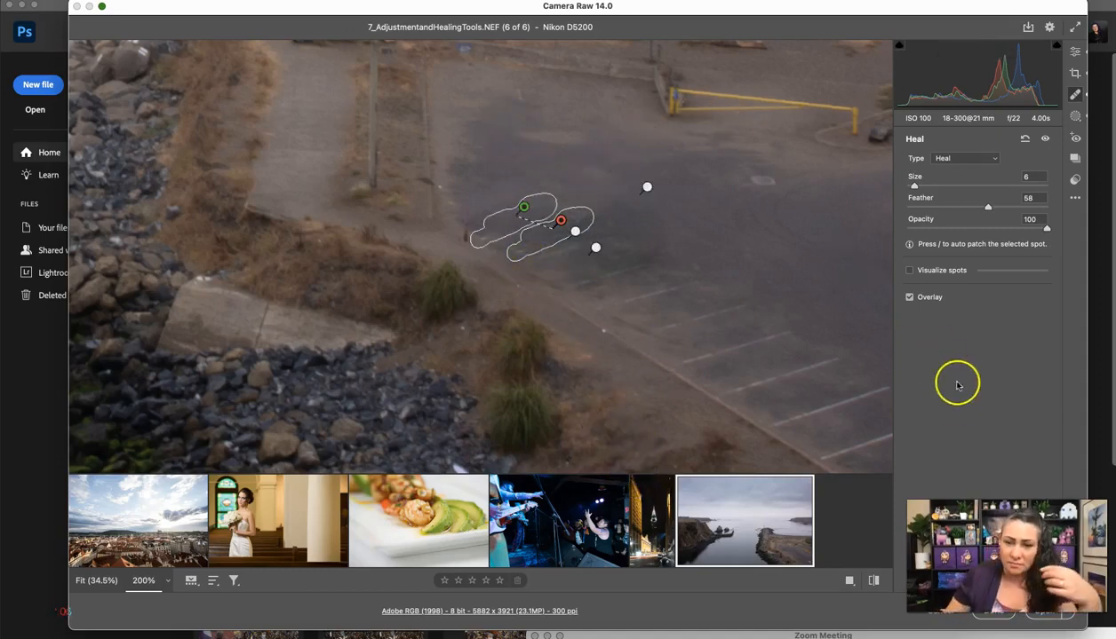
{"action": "key", "text": "super+minus"}
{"action": "key", "text": "super+minus"}
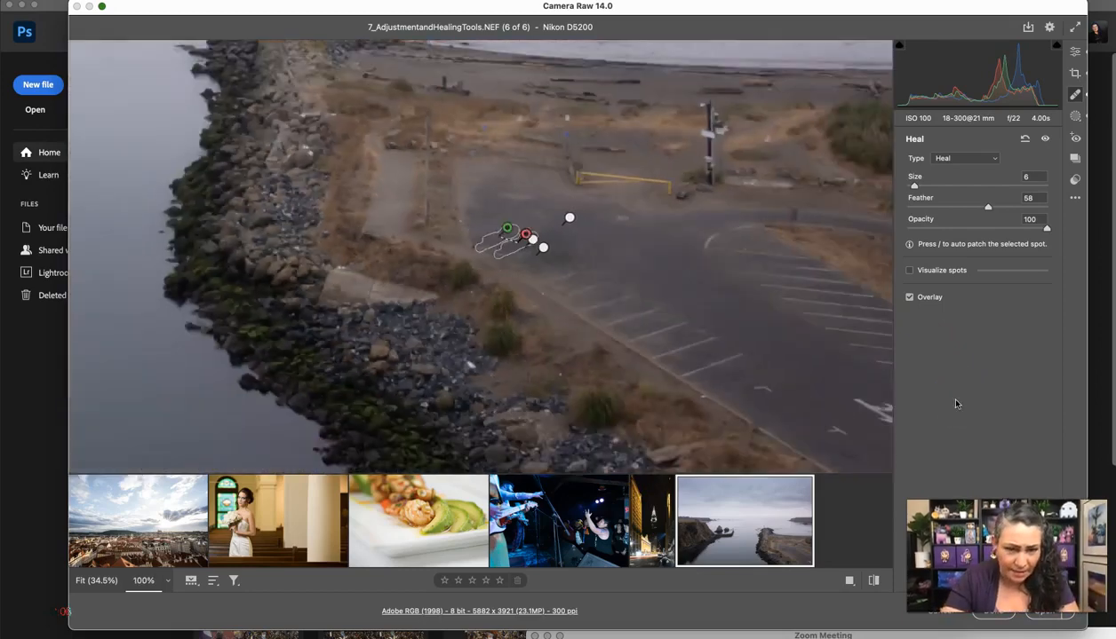
{"action": "left_click", "coordinate": [1073, 92]}
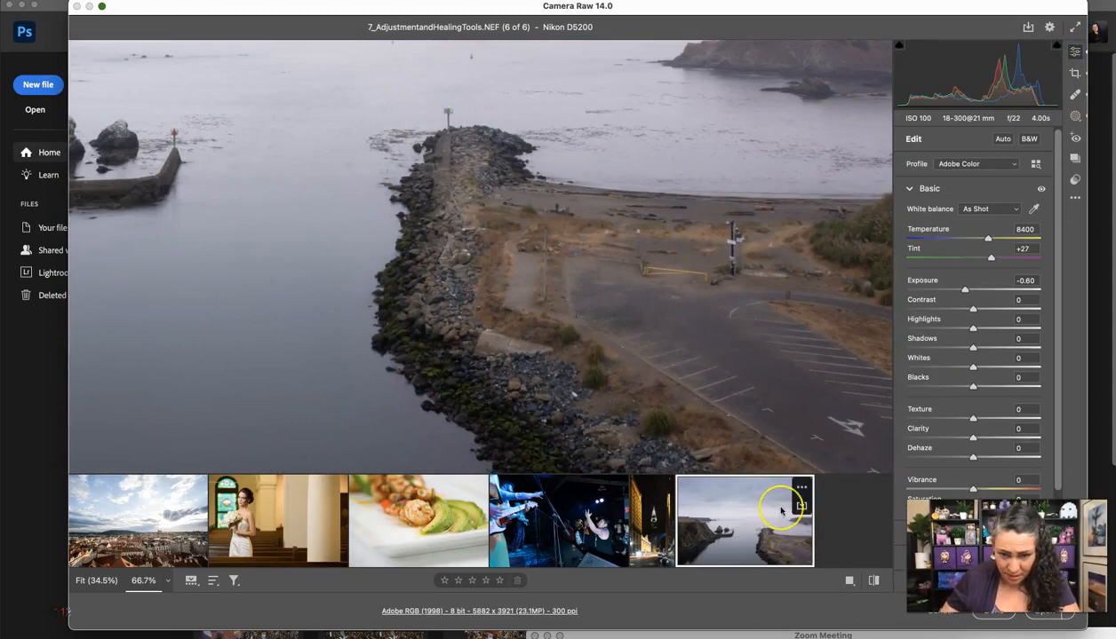
Step: Compare the whole coastal photo with its unedited version
{"action": "key", "text": "super+minus"}
{"action": "key", "text": "super+minus"}
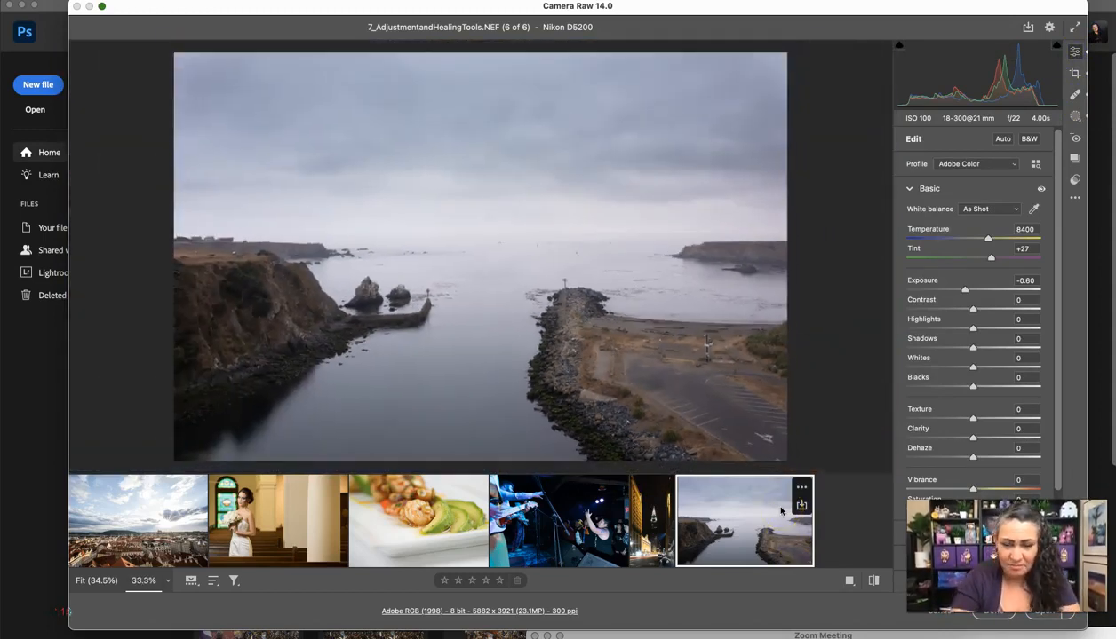
{"action": "key", "text": "backslash"}
{"action": "key", "text": "backslash"}
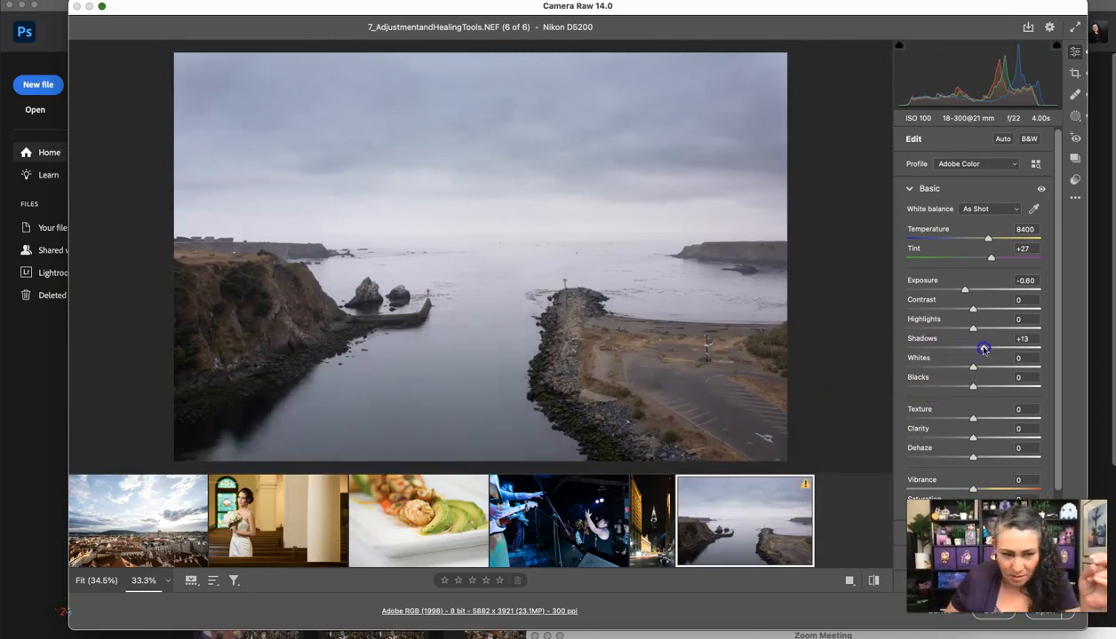
Step: Set the coastal photo's Shadows to +46, and close the photo set keeping its edits
{"action": "left_click_drag", "start_coordinate": [983, 349], "coordinate": [999, 348]}
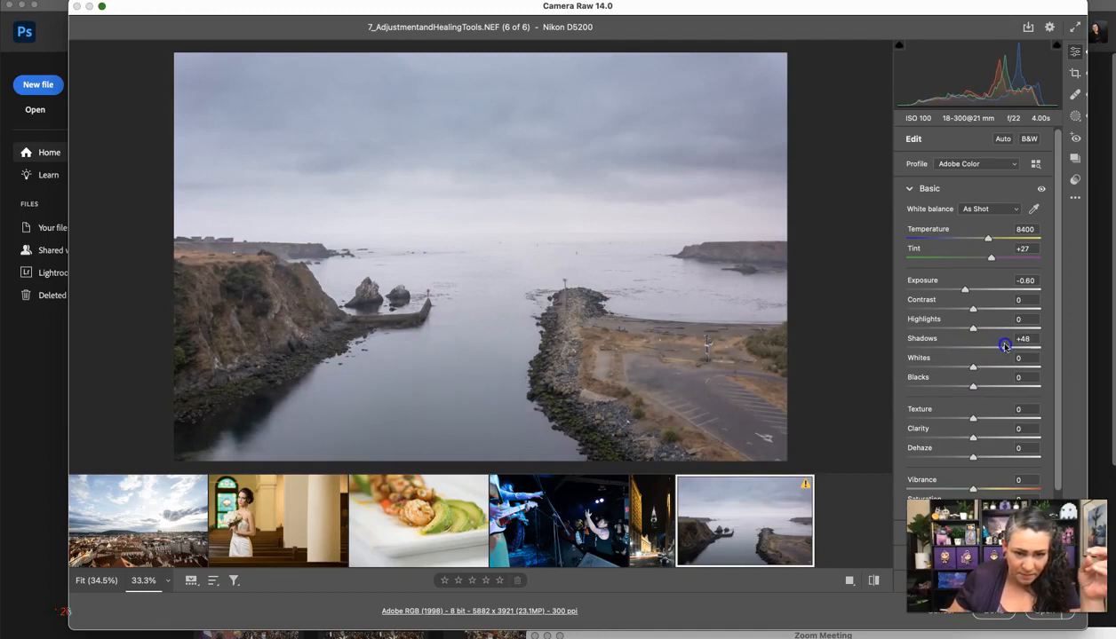
{"action": "left_click_drag", "start_coordinate": [1004, 345], "coordinate": [1003, 347]}
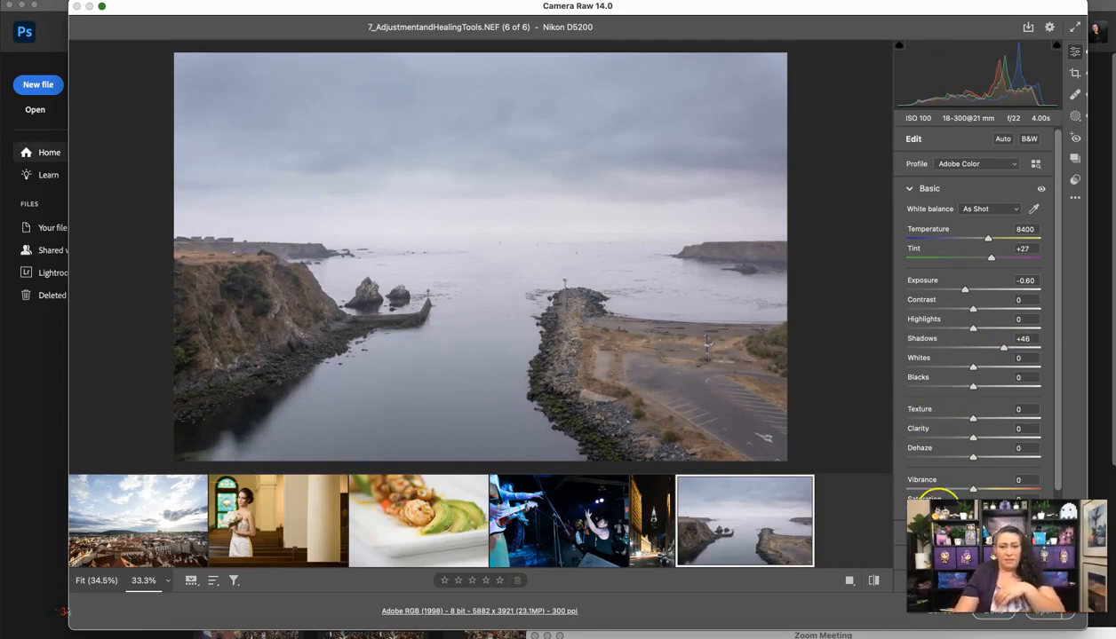
{"action": "key", "text": "backslash"}
{"action": "key", "text": "backslash"}
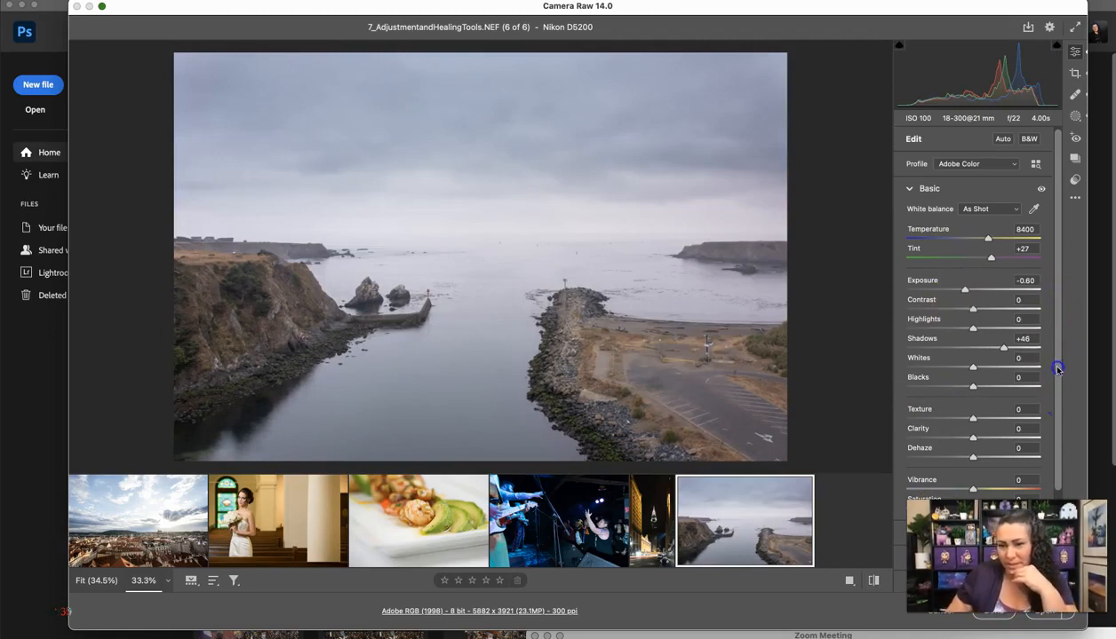
{"action": "left_click_drag", "start_coordinate": [1057, 368], "coordinate": [1051, 613]}
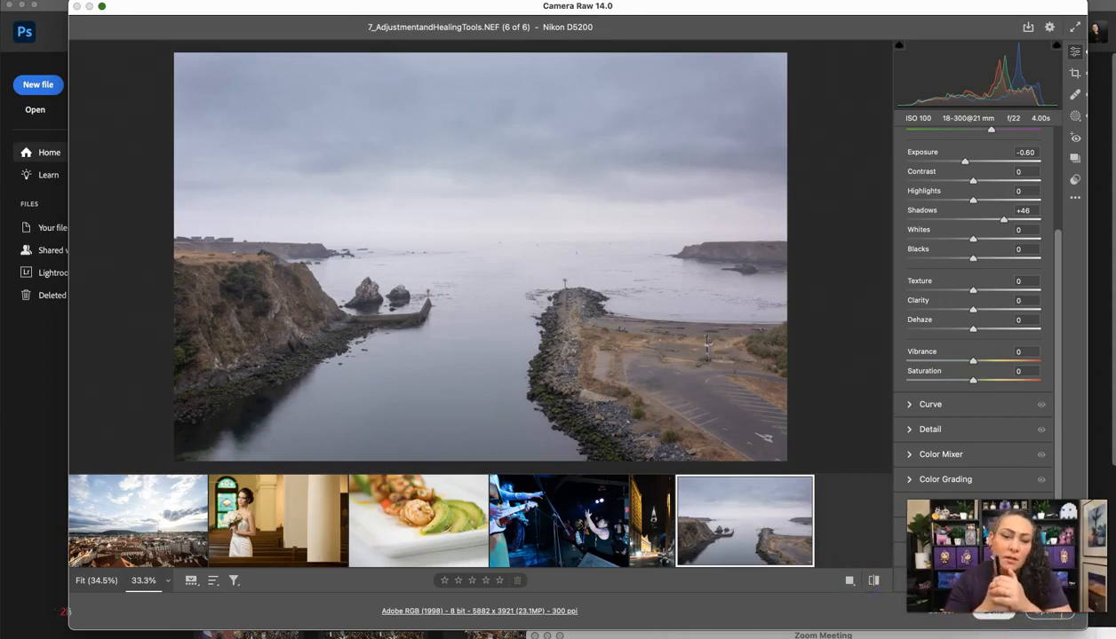
{"action": "left_click", "coordinate": [993, 612]}
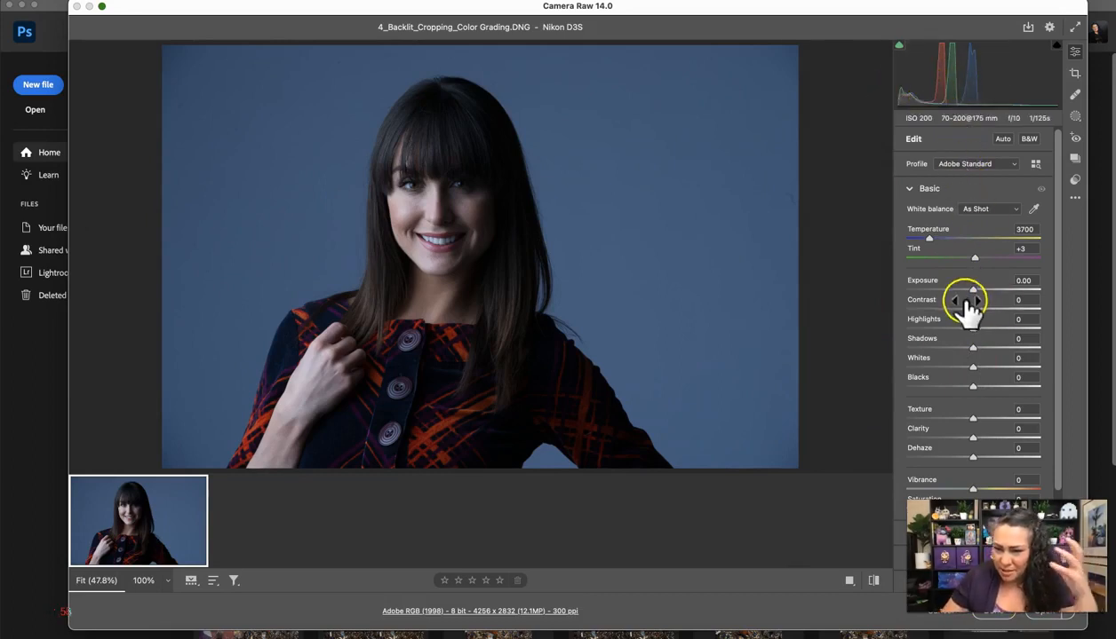
Step: Set the backlit portrait's Exposure to +0.65, Shadows to +72 and Blacks to -21, and compare it with the unedited version
{"action": "left_click_drag", "start_coordinate": [974, 292], "coordinate": [982, 294]}
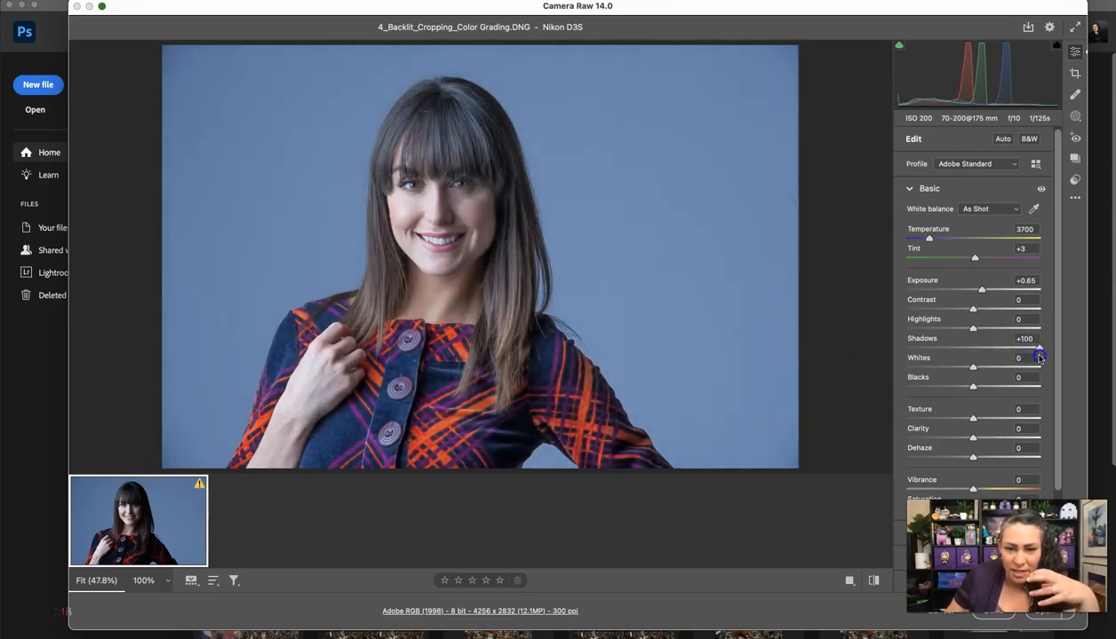
{"action": "left_click_drag", "start_coordinate": [1039, 357], "coordinate": [1021, 356]}
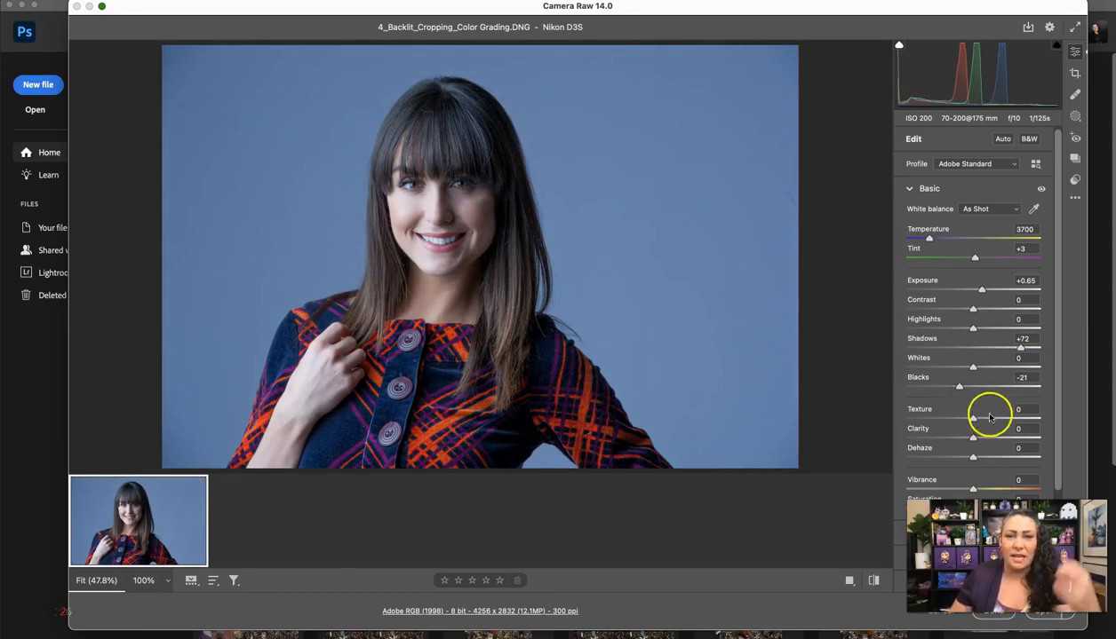
{"action": "key", "text": "backslash"}
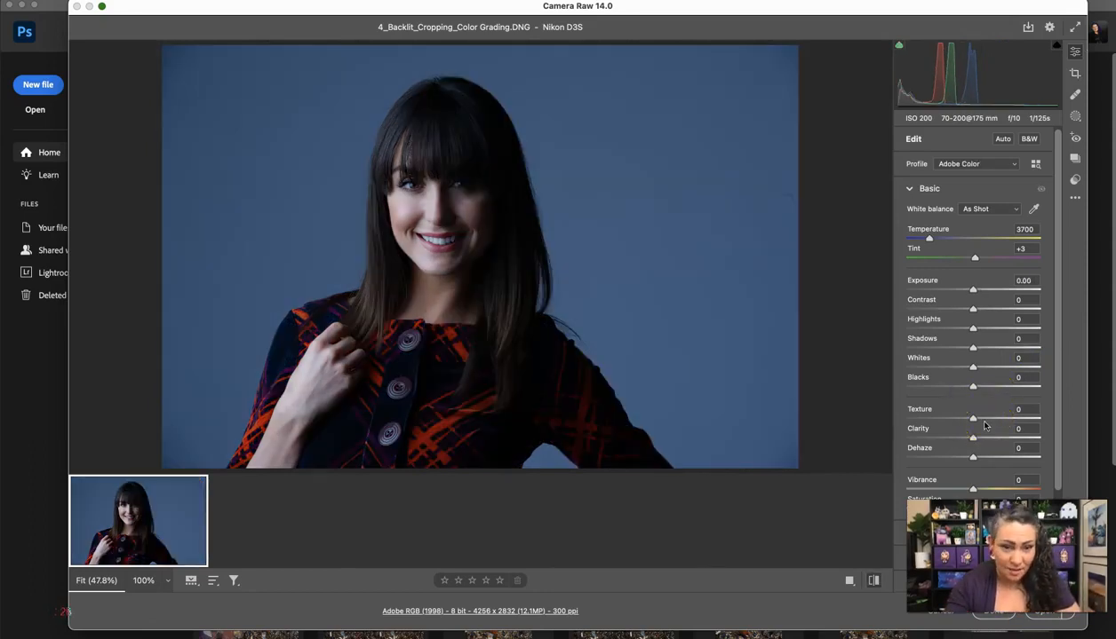
{"action": "key", "text": "backslash"}
{"action": "key", "text": "backslash"}
{"action": "key", "text": "backslash"}
{"action": "key", "text": "backslash"}
{"action": "key", "text": "backslash"}
{"action": "key", "text": "backslash"}
{"action": "key", "text": "backslash"}
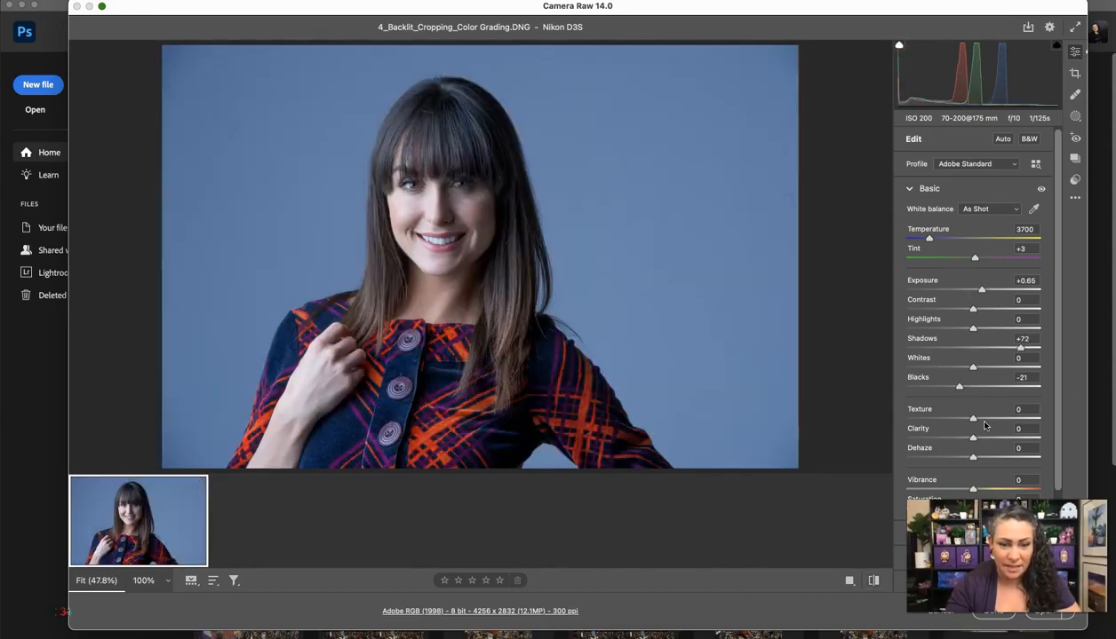
Step: Try a tight vertical crop of about 1869 × 2832 pixels around the woman, and undo it back to the full frame
{"action": "left_click", "coordinate": [1075, 73]}
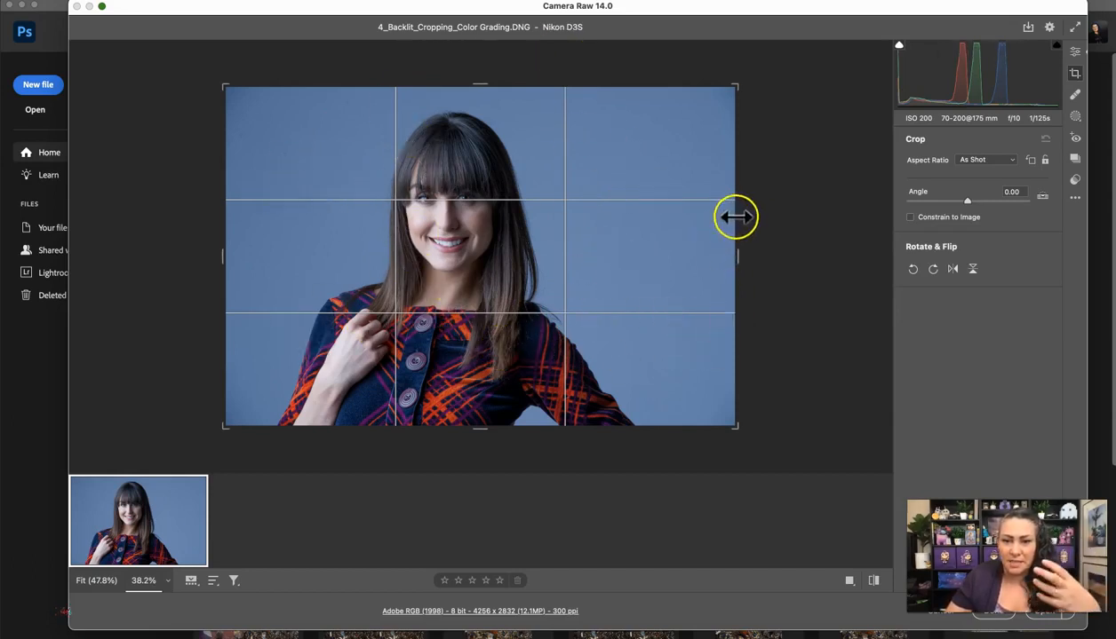
{"action": "left_click_drag", "start_coordinate": [737, 216], "coordinate": [707, 220]}
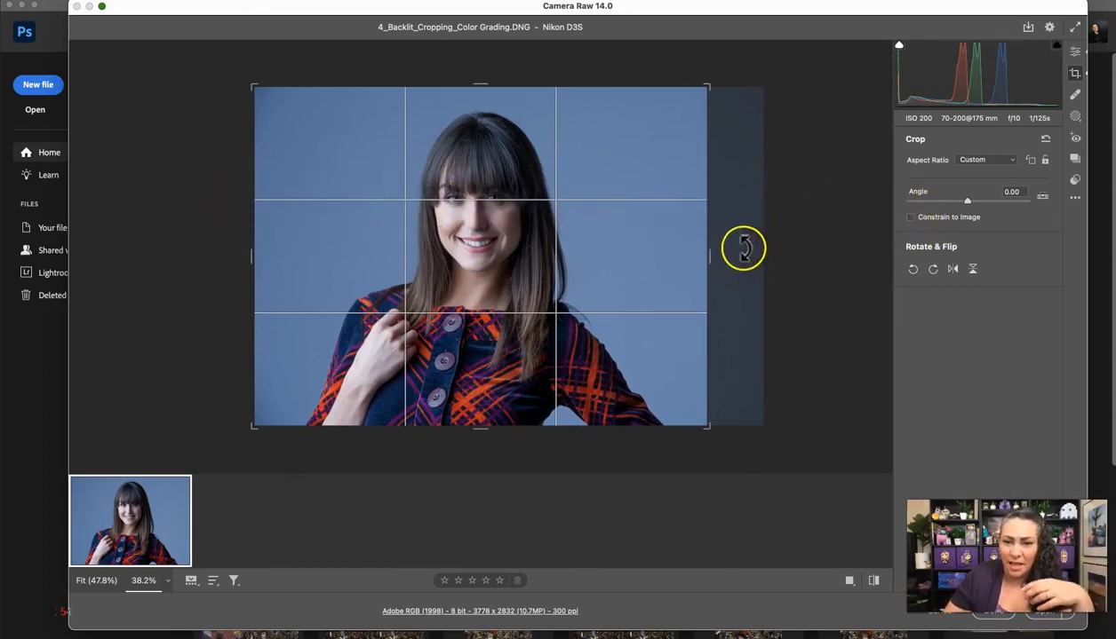
{"action": "left_click_drag", "start_coordinate": [707, 228], "coordinate": [742, 218]}
{"action": "left_click_drag", "start_coordinate": [224, 263], "coordinate": [260, 256]}
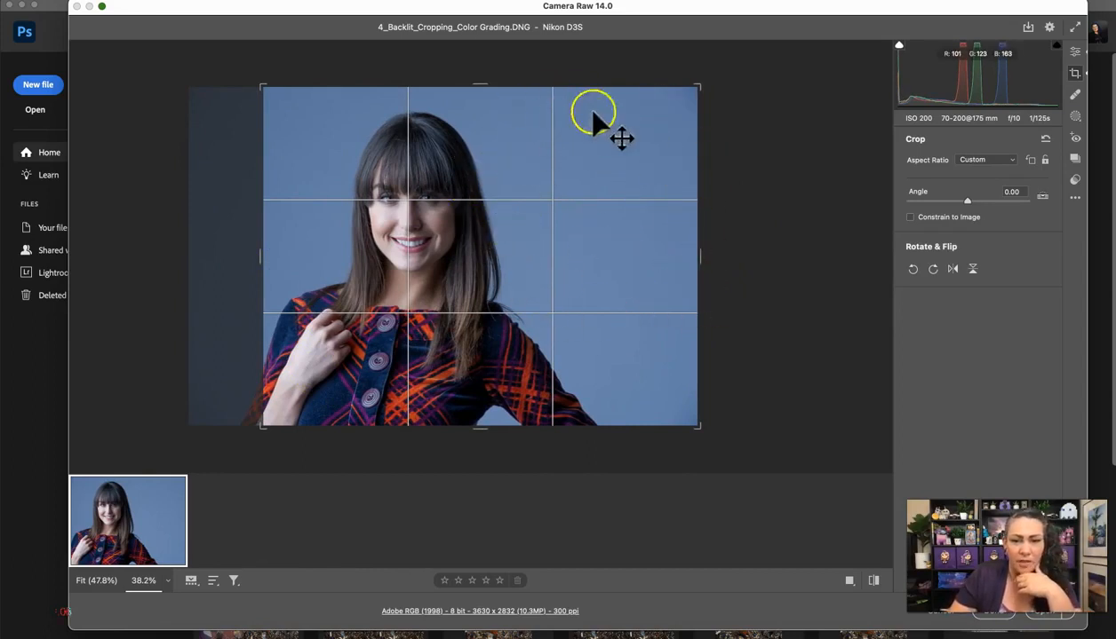
{"action": "left_click_drag", "start_coordinate": [266, 257], "coordinate": [210, 252]}
{"action": "left_click_drag", "start_coordinate": [739, 257], "coordinate": [651, 271]}
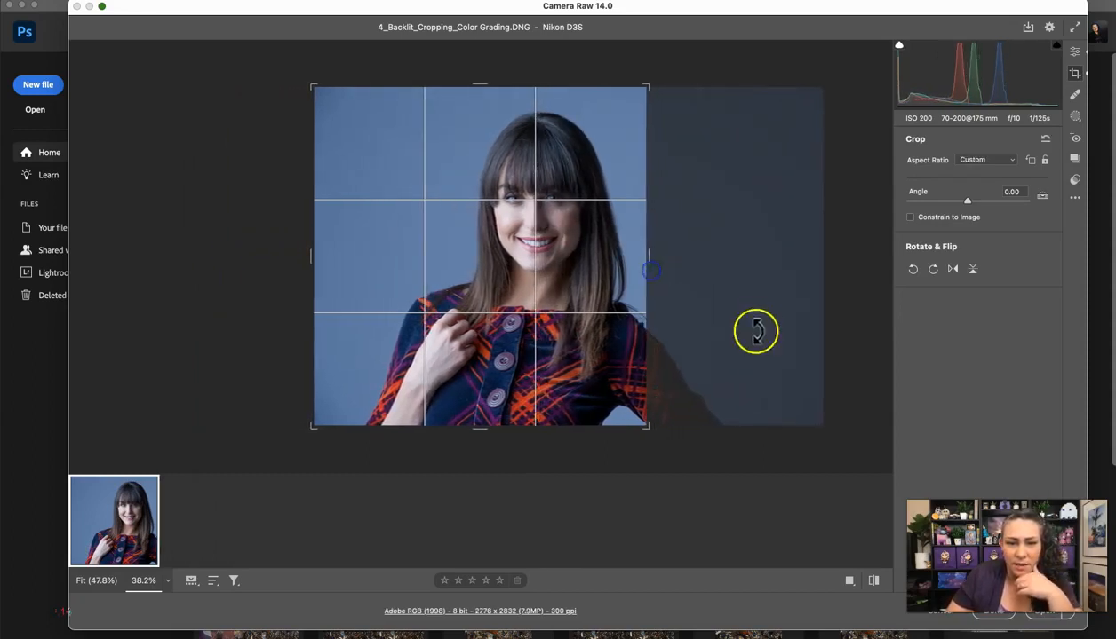
{"action": "left_click_drag", "start_coordinate": [319, 260], "coordinate": [366, 261]}
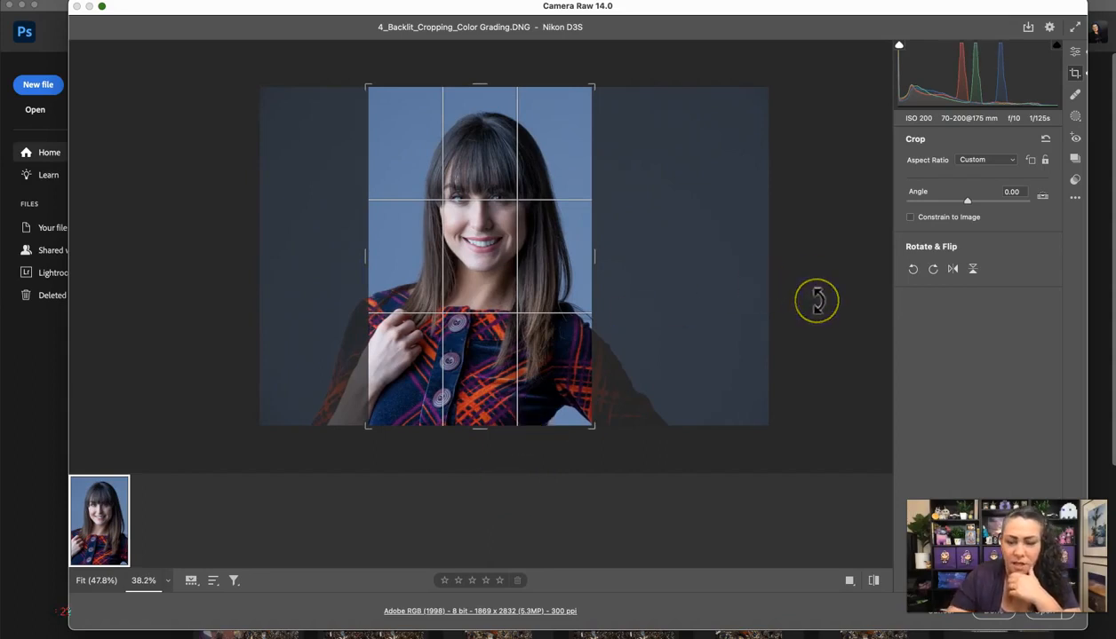
{"action": "key", "text": "Return"}
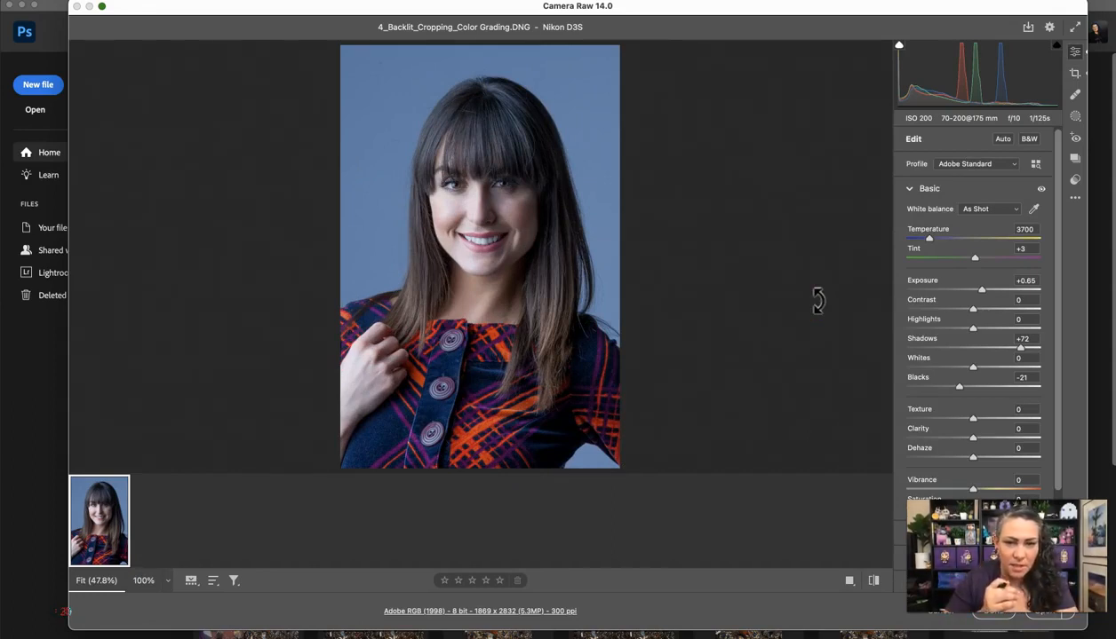
{"action": "key", "text": "super+z"}
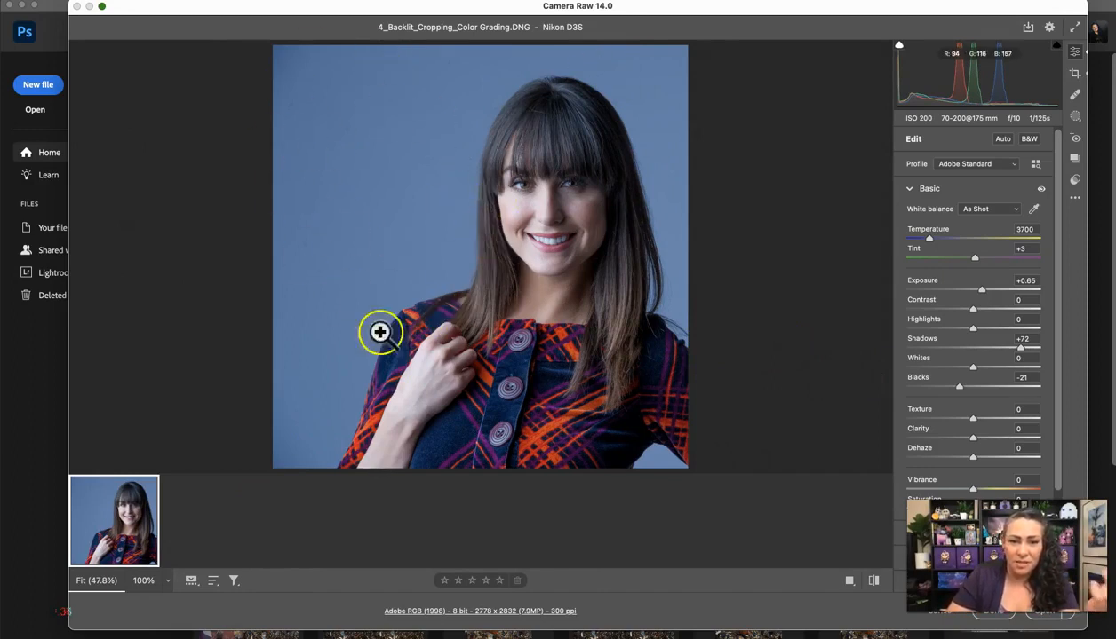
{"action": "key", "text": "super+z"}
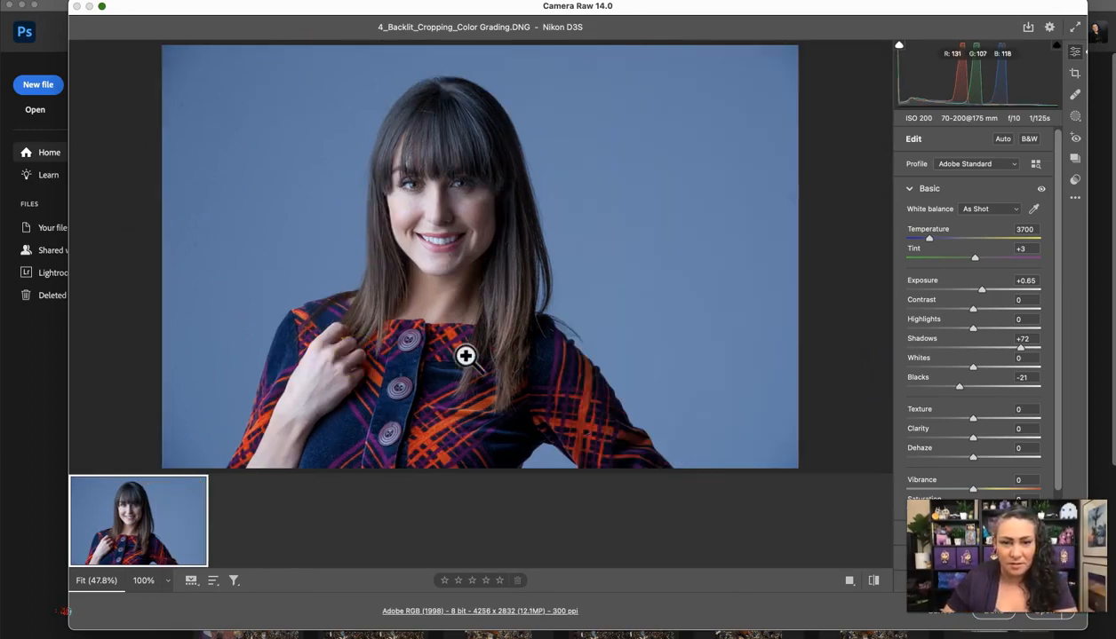
Step: Crop away the empty background on the portrait's right side, leaving a frame of about 2990 × 2832 pixels
{"action": "left_click", "coordinate": [1076, 71]}
{"action": "left_click_drag", "start_coordinate": [737, 256], "coordinate": [660, 257]}
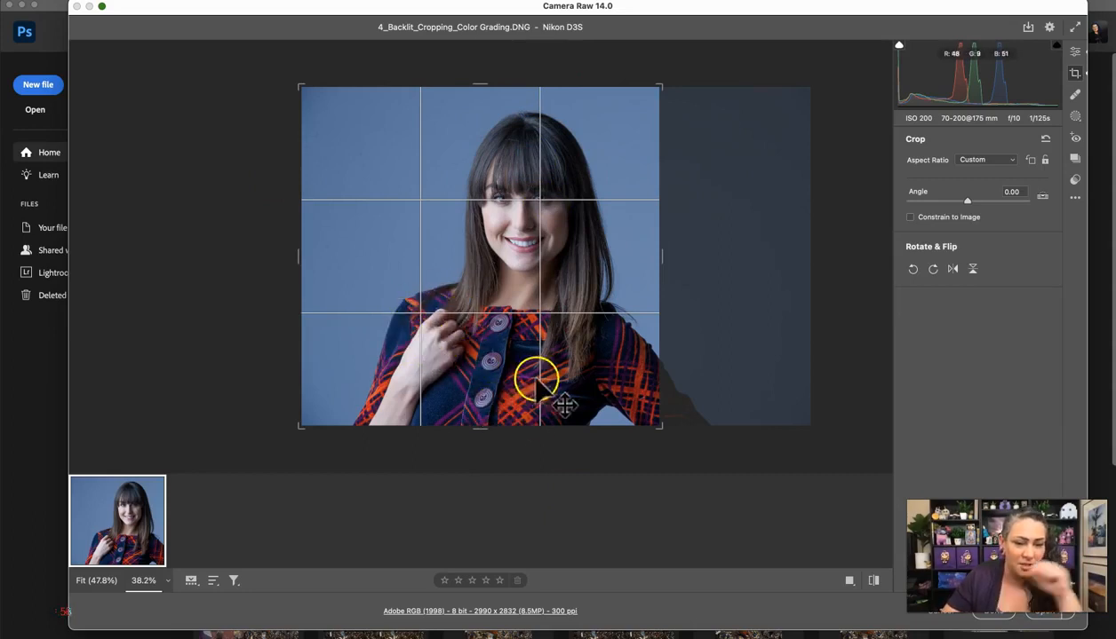
{"action": "key", "text": "Return"}
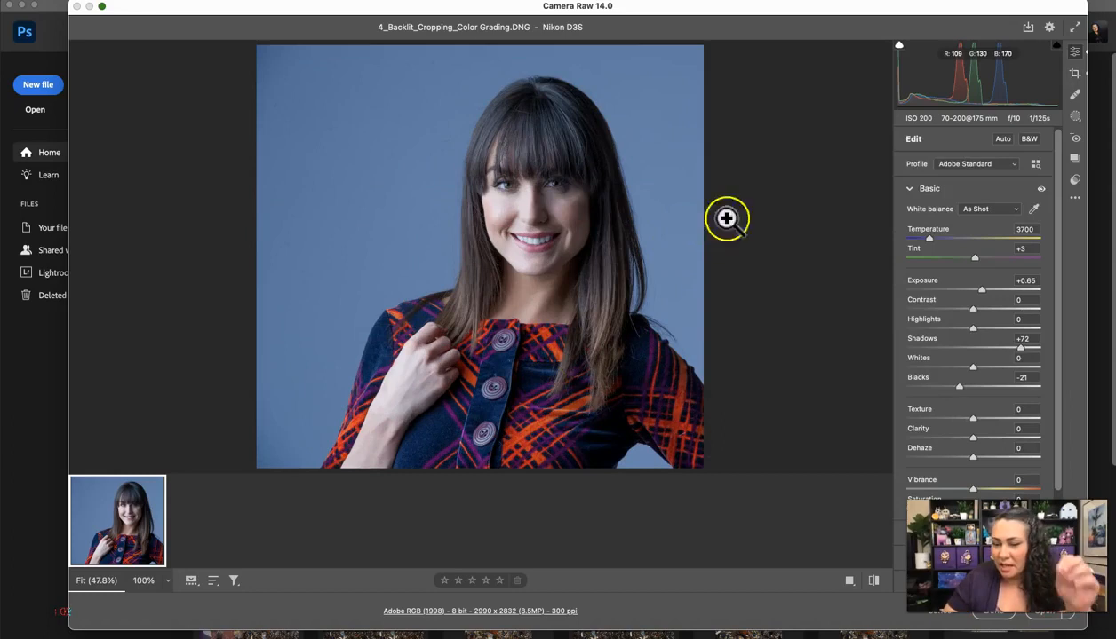
Step: Tint the portrait's highlights warm yellow-orange with Color Grading at hue 45 and saturation 100
{"action": "scroll", "coordinate": [1057, 399], "scroll_direction": "down", "scroll_amount": 2}
{"action": "scroll", "coordinate": [1060, 429], "scroll_direction": "down", "scroll_amount": 2}
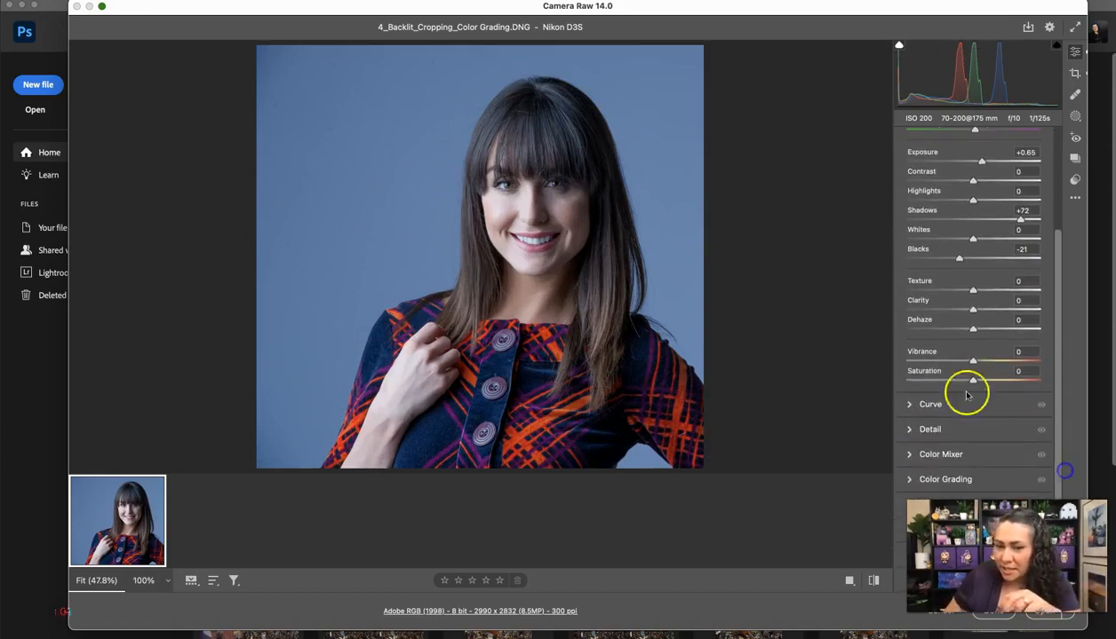
{"action": "left_click", "coordinate": [911, 481]}
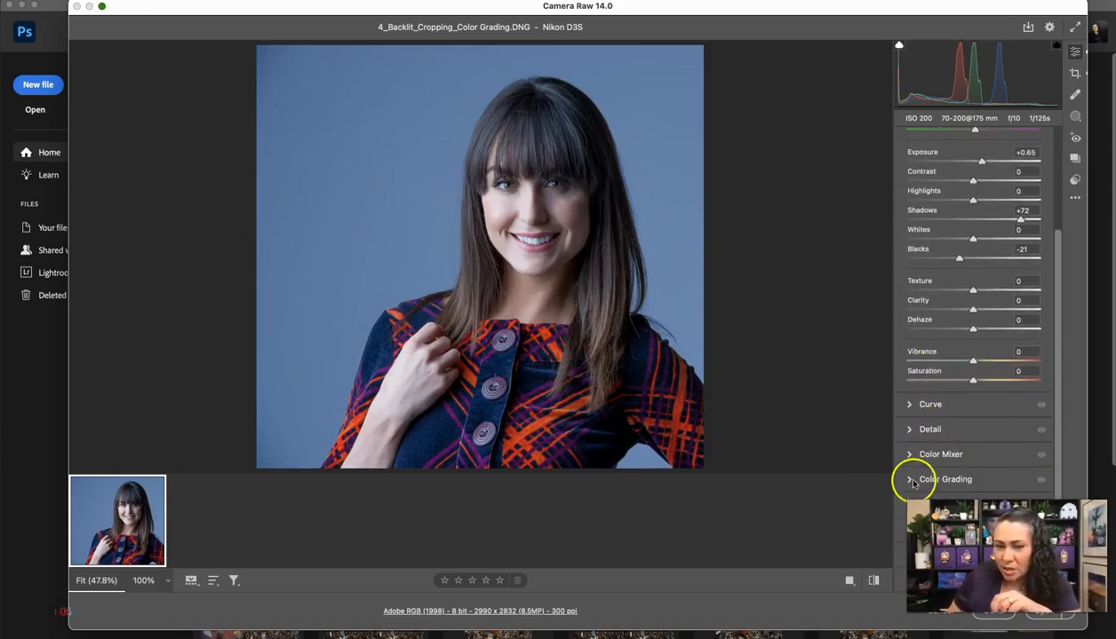
{"action": "left_click_drag", "start_coordinate": [1057, 321], "coordinate": [1059, 414]}
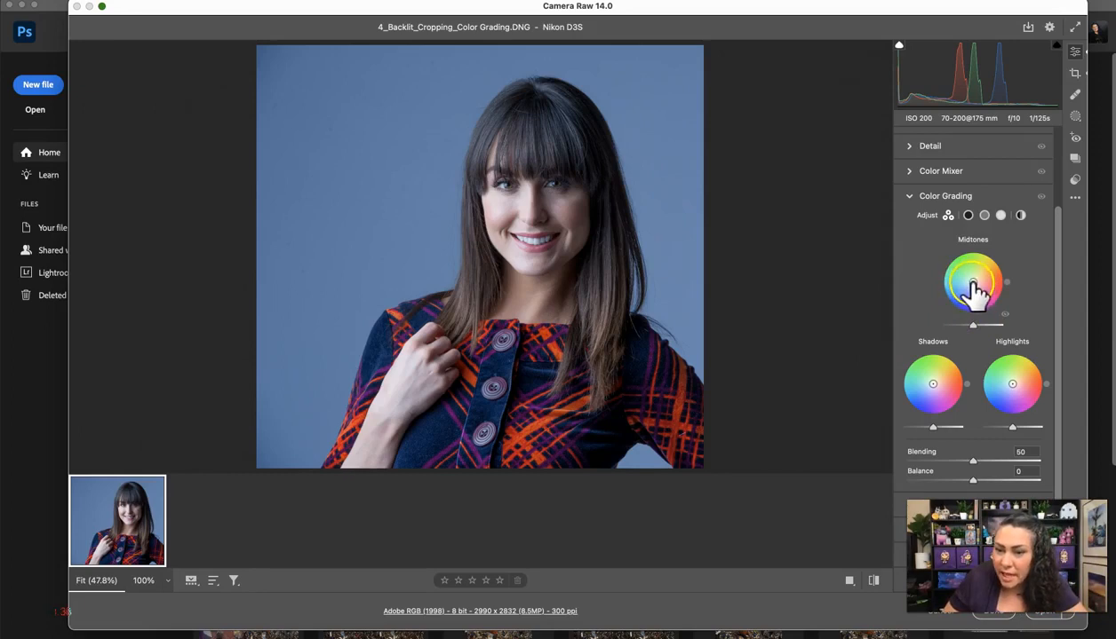
{"action": "left_click_drag", "start_coordinate": [1012, 383], "coordinate": [1026, 358]}
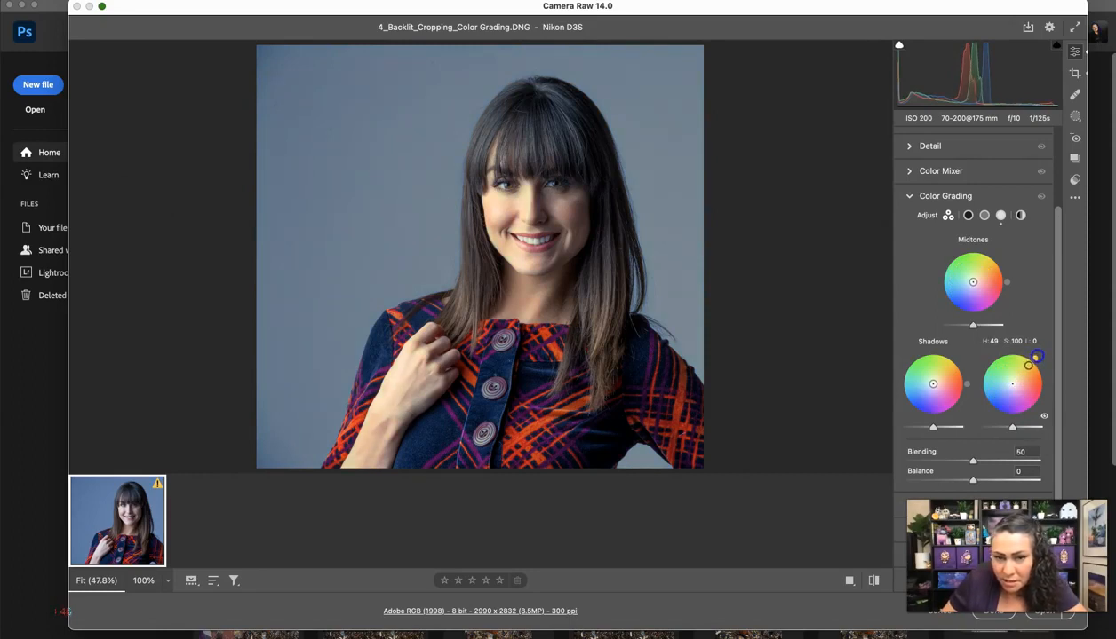
{"action": "mouse_move", "coordinate": [1042, 359]}
{"action": "left_mouse_down"}
{"action": "mouse_move", "coordinate": [1049, 366]}
{"action": "mouse_move", "coordinate": [1045, 356]}
{"action": "left_mouse_up"}
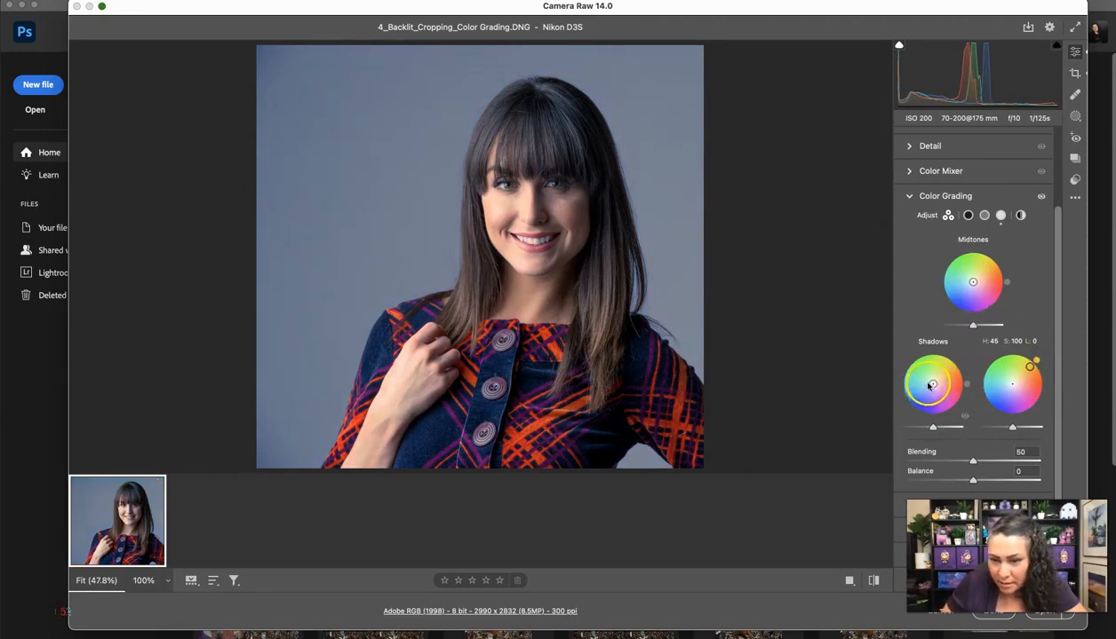
Step: Tint the shadows blue at about hue 213 and saturation 55, and give the midtones a very faint pink tint
{"action": "mouse_move", "coordinate": [932, 383]}
{"action": "left_mouse_down"}
{"action": "mouse_move", "coordinate": [901, 410]}
{"action": "mouse_move", "coordinate": [915, 395]}
{"action": "left_mouse_up"}
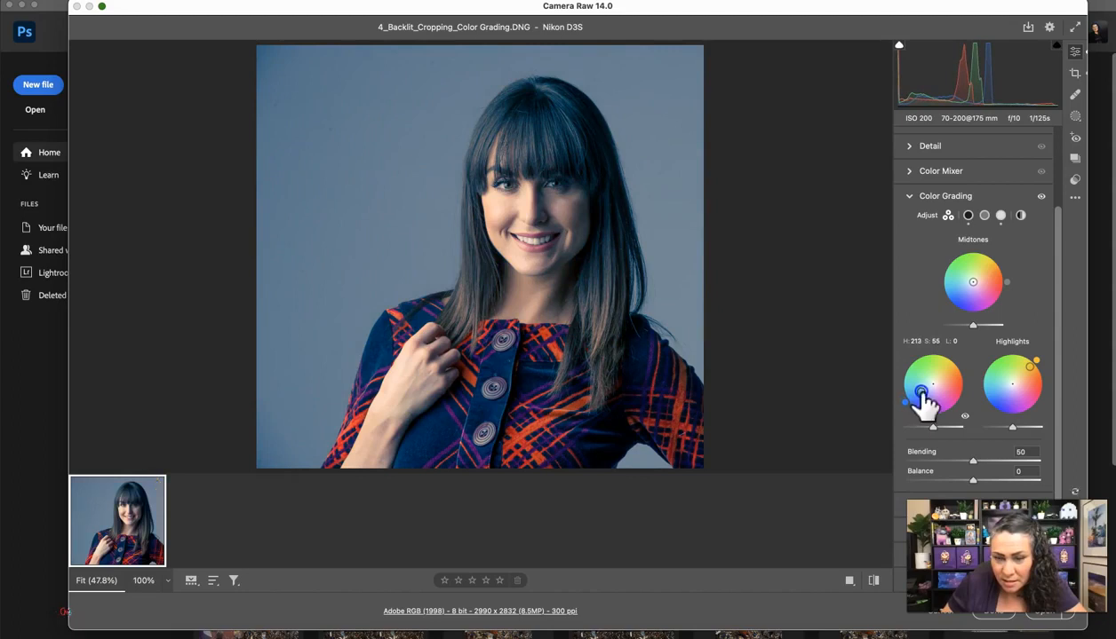
{"action": "mouse_move", "coordinate": [971, 289]}
{"action": "left_mouse_down"}
{"action": "mouse_move", "coordinate": [986, 268]}
{"action": "mouse_move", "coordinate": [974, 282]}
{"action": "left_mouse_up"}
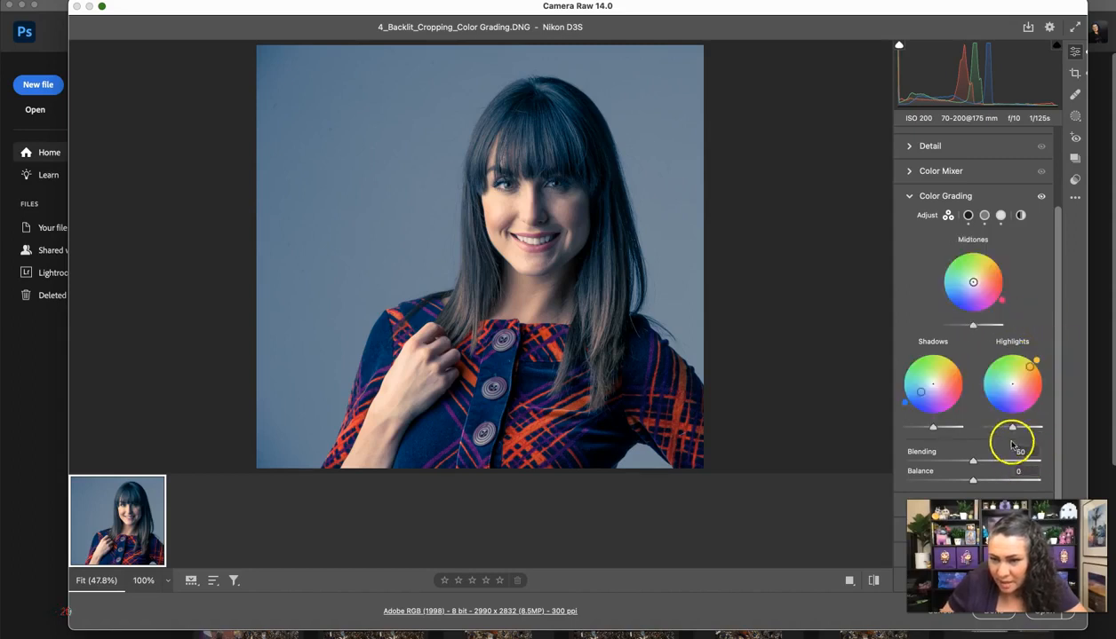
Step: Raise the Color Grading luminance of the highlights and slightly of the shadows, and compare the portrait with its unedited version
{"action": "mouse_move", "coordinate": [1013, 431]}
{"action": "left_mouse_down"}
{"action": "mouse_move", "coordinate": [1005, 424]}
{"action": "mouse_move", "coordinate": [1045, 424]}
{"action": "mouse_move", "coordinate": [959, 426]}
{"action": "mouse_move", "coordinate": [1041, 428]}
{"action": "mouse_move", "coordinate": [970, 428]}
{"action": "mouse_move", "coordinate": [1029, 428]}
{"action": "mouse_move", "coordinate": [995, 440]}
{"action": "mouse_move", "coordinate": [963, 430]}
{"action": "mouse_move", "coordinate": [1026, 437]}
{"action": "left_mouse_up"}
{"action": "mouse_move", "coordinate": [932, 427]}
{"action": "left_mouse_down"}
{"action": "mouse_move", "coordinate": [920, 431]}
{"action": "mouse_move", "coordinate": [943, 431]}
{"action": "mouse_move", "coordinate": [935, 436]}
{"action": "left_mouse_up"}
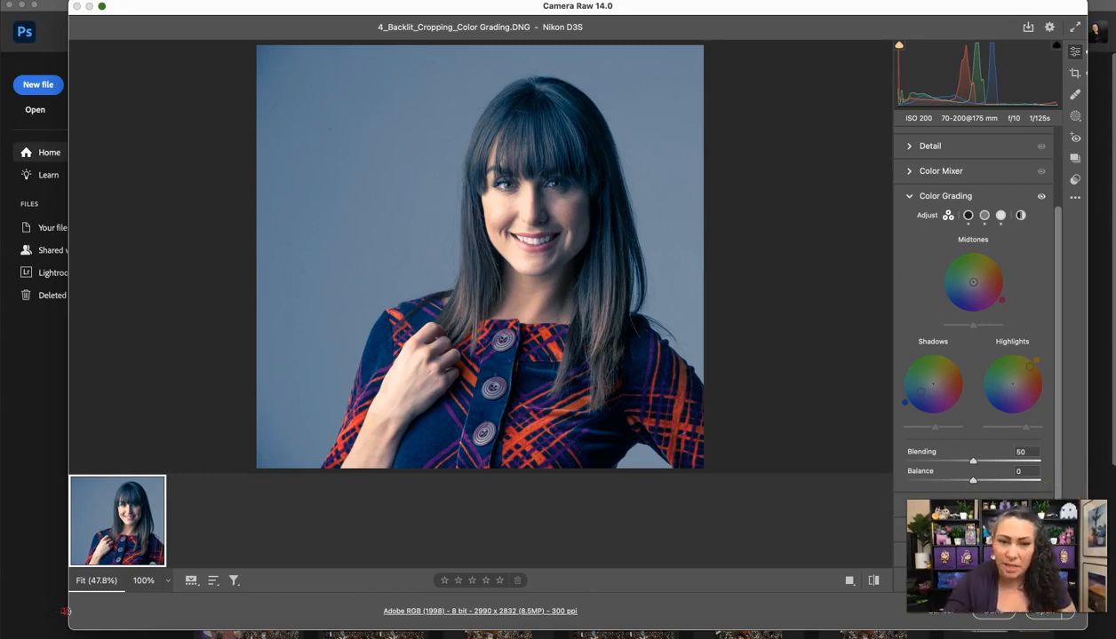
{"action": "key", "text": "backslash"}
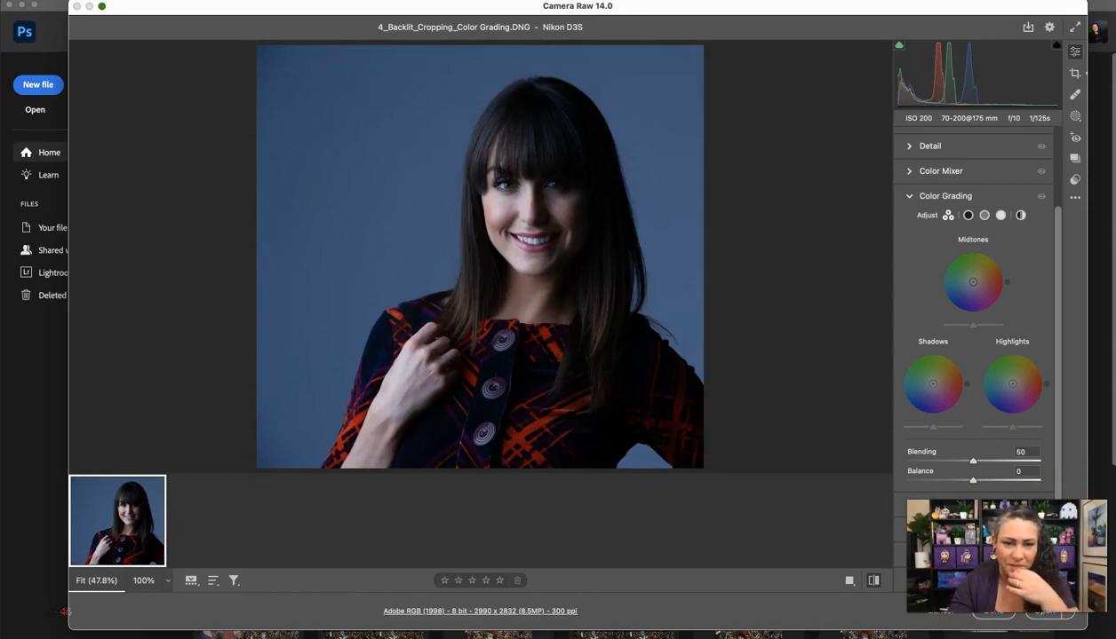
{"action": "key", "text": "backslash"}
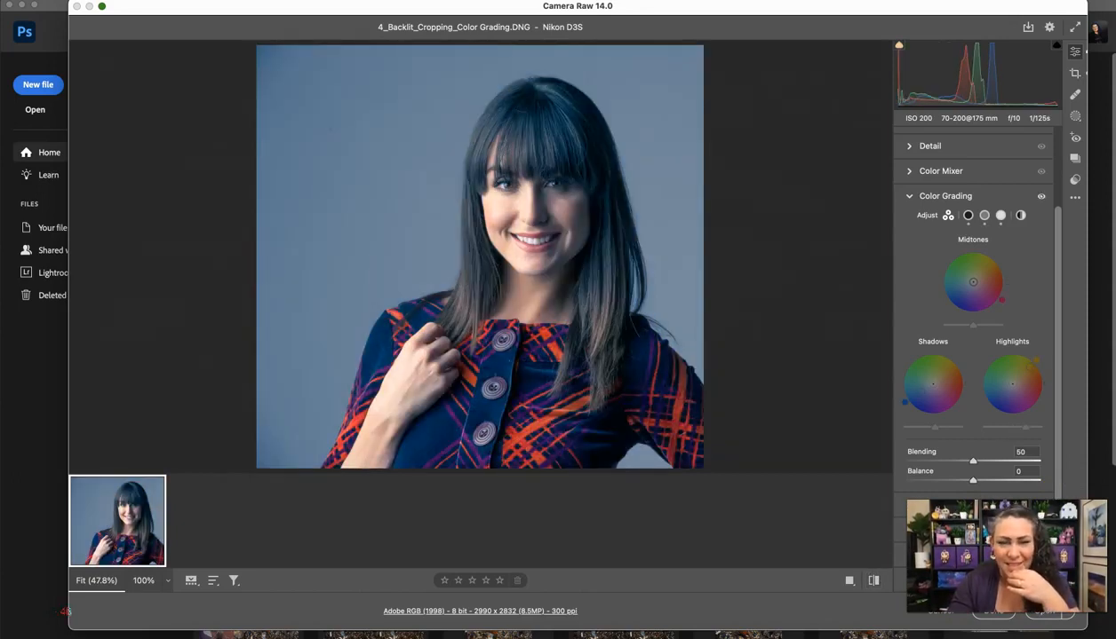
{"action": "key", "text": "backslash"}
{"action": "key", "text": "backslash"}
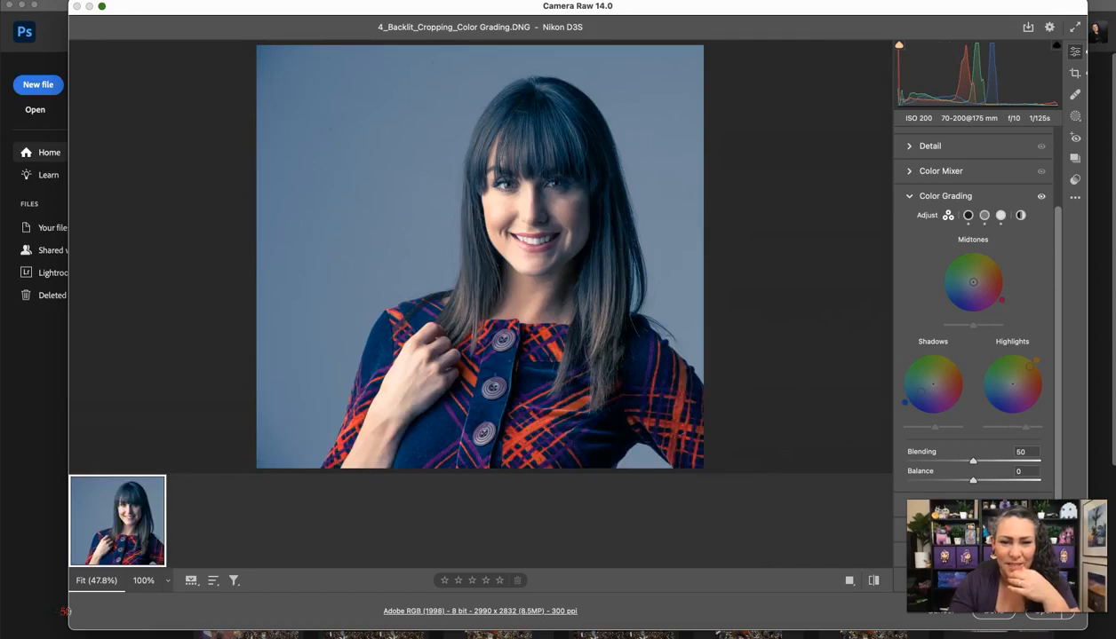
Step: Look through the remaining edit categories and open the Effects settings for Grain and Vignetting
{"action": "left_click_drag", "start_coordinate": [1052, 353], "coordinate": [1039, 220]}
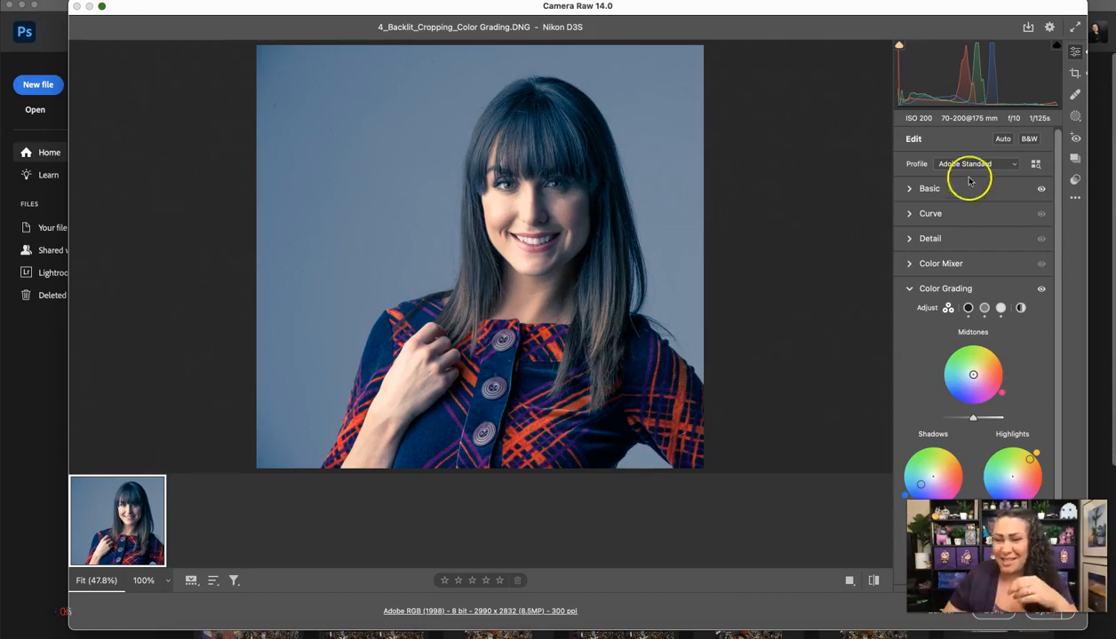
{"action": "left_click", "coordinate": [908, 238]}
{"action": "left_click", "coordinate": [908, 214]}
{"action": "left_click_drag", "start_coordinate": [1057, 248], "coordinate": [1061, 448]}
{"action": "left_click", "coordinate": [908, 555]}
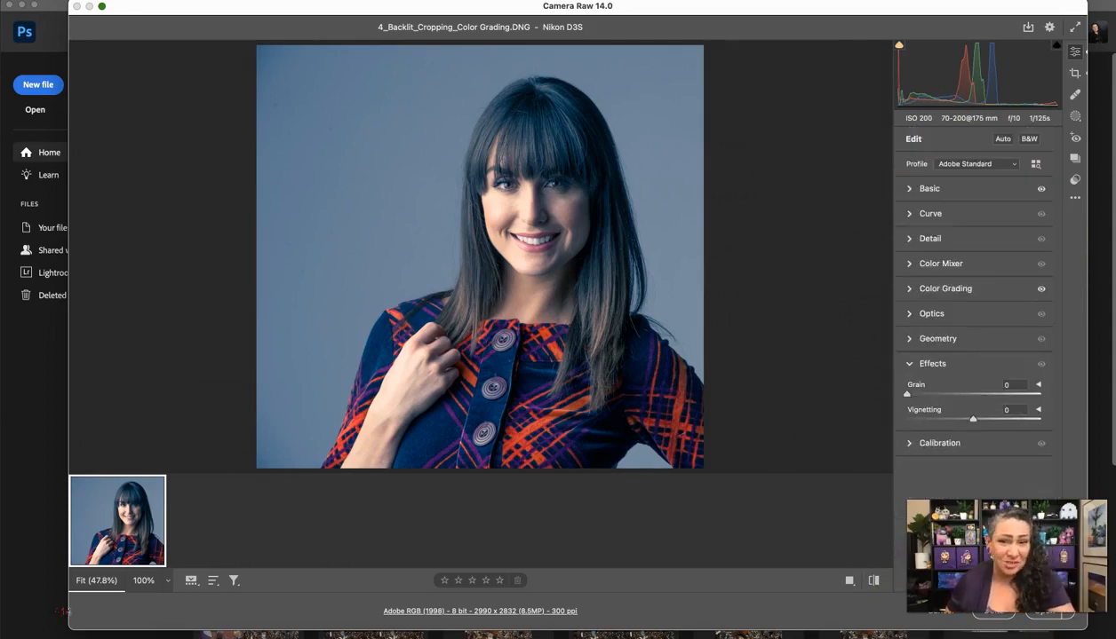